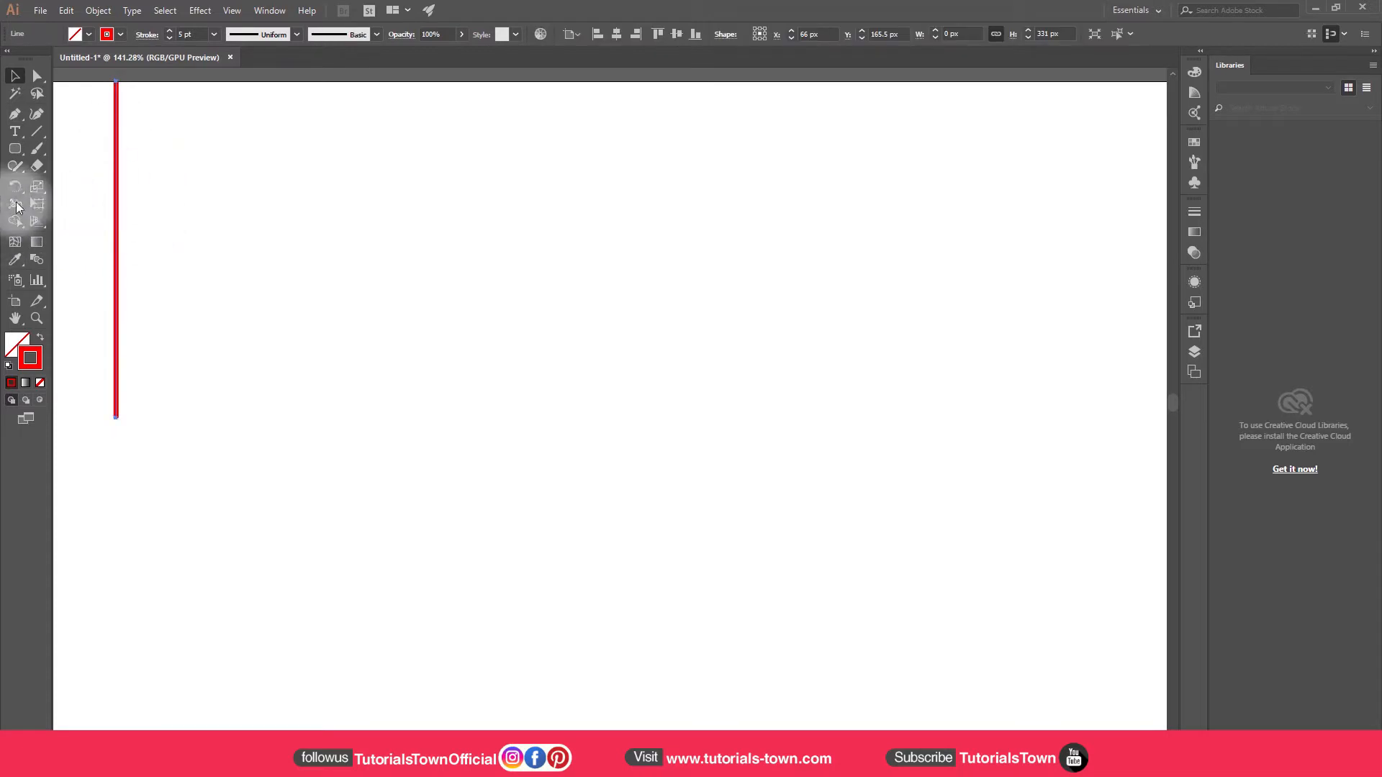
Copy the red vertical line with the Move command, offsetting it 6 in horizontally with the preview on
click(16, 77)
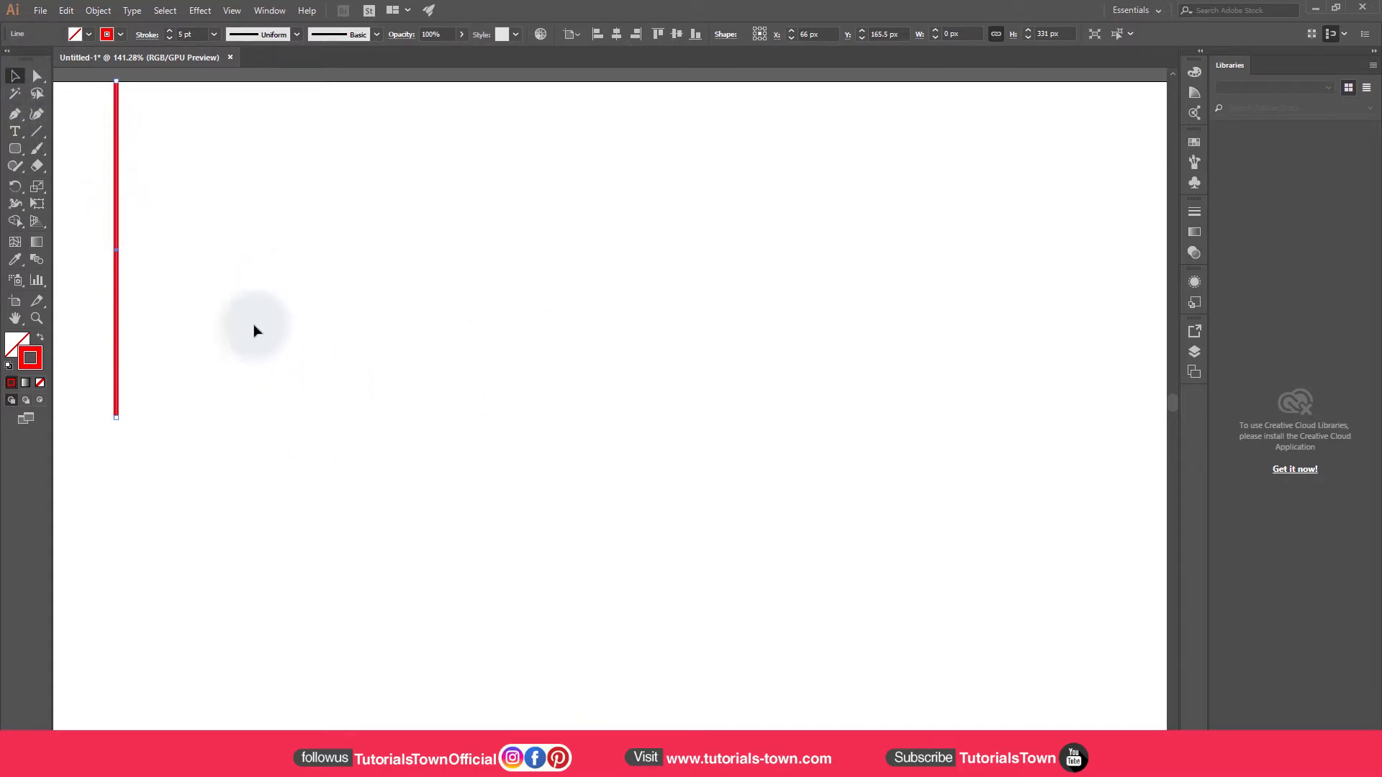
drag(181, 216, 78, 271)
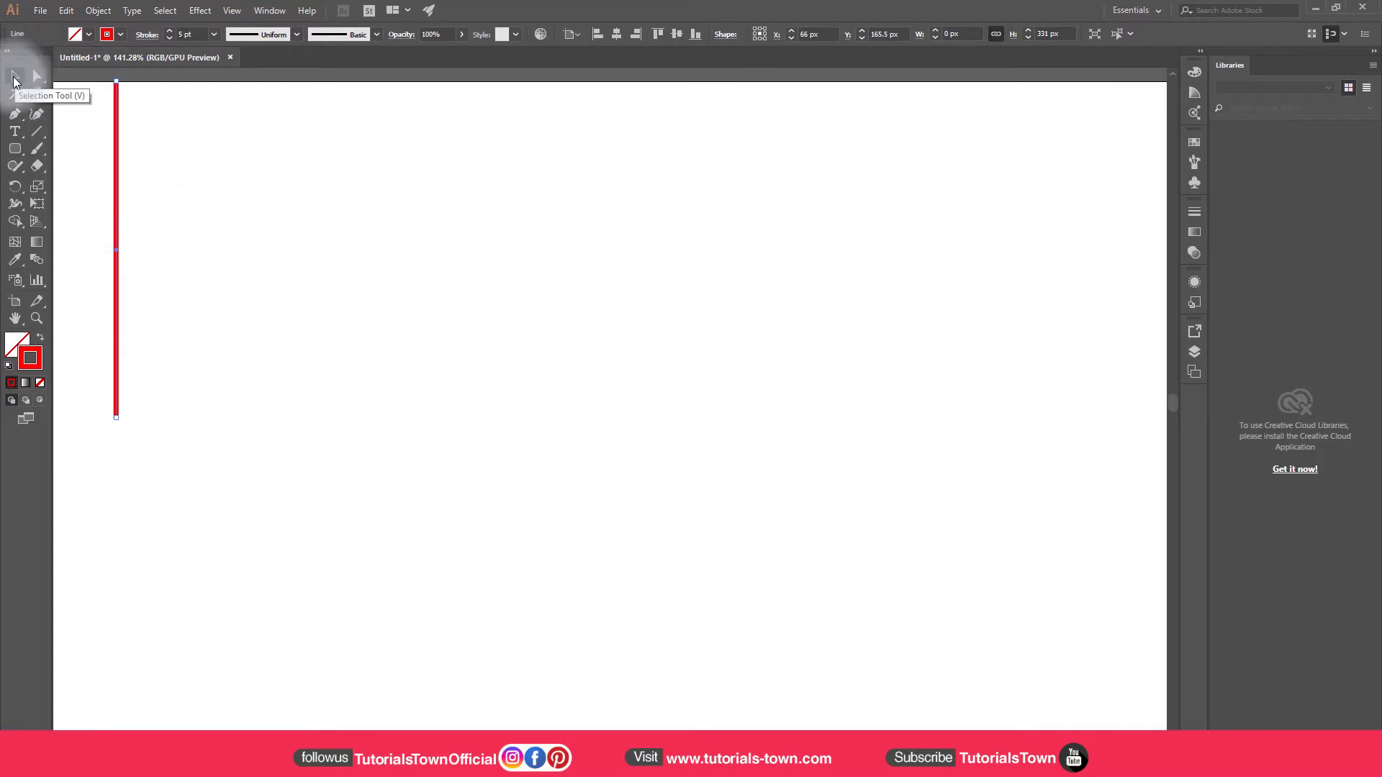
double_click(13, 76)
drag(680, 244, 404, 133)
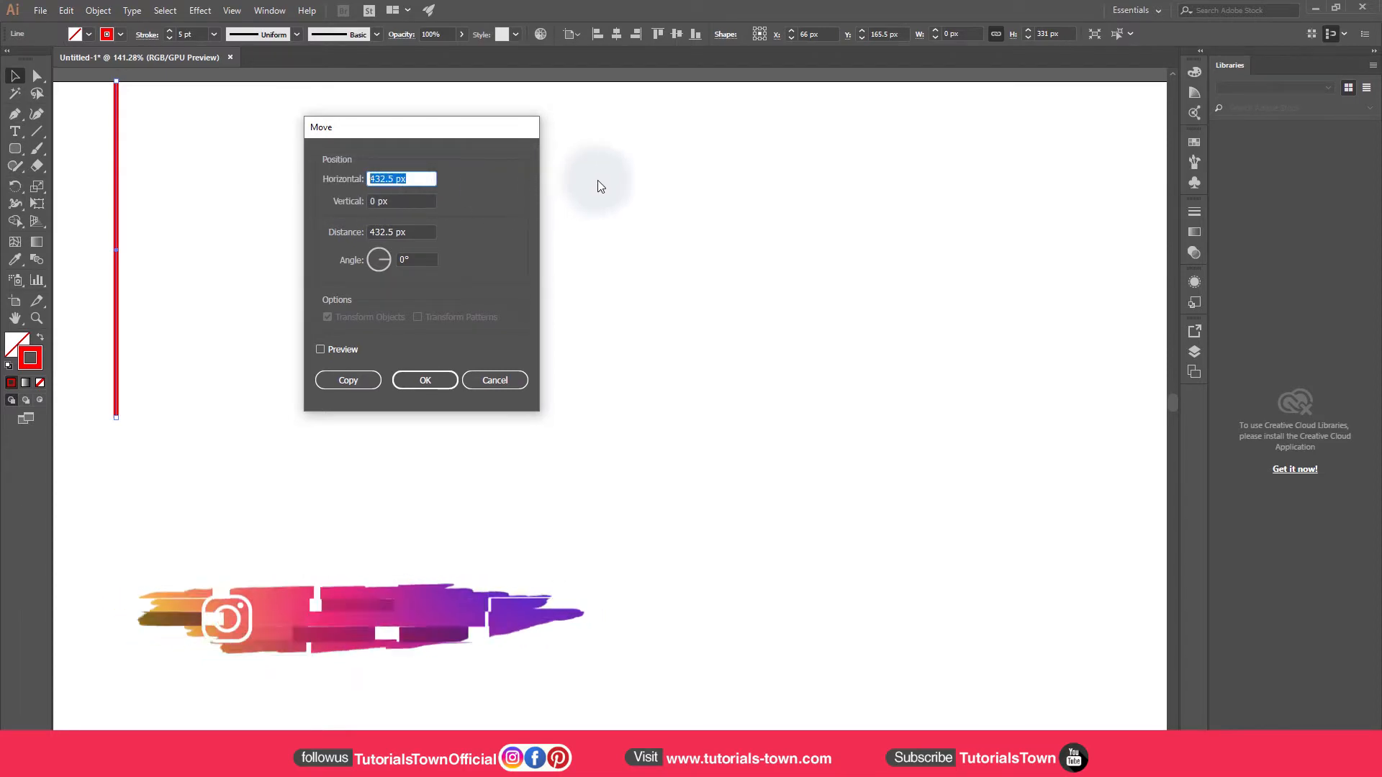
text(6)
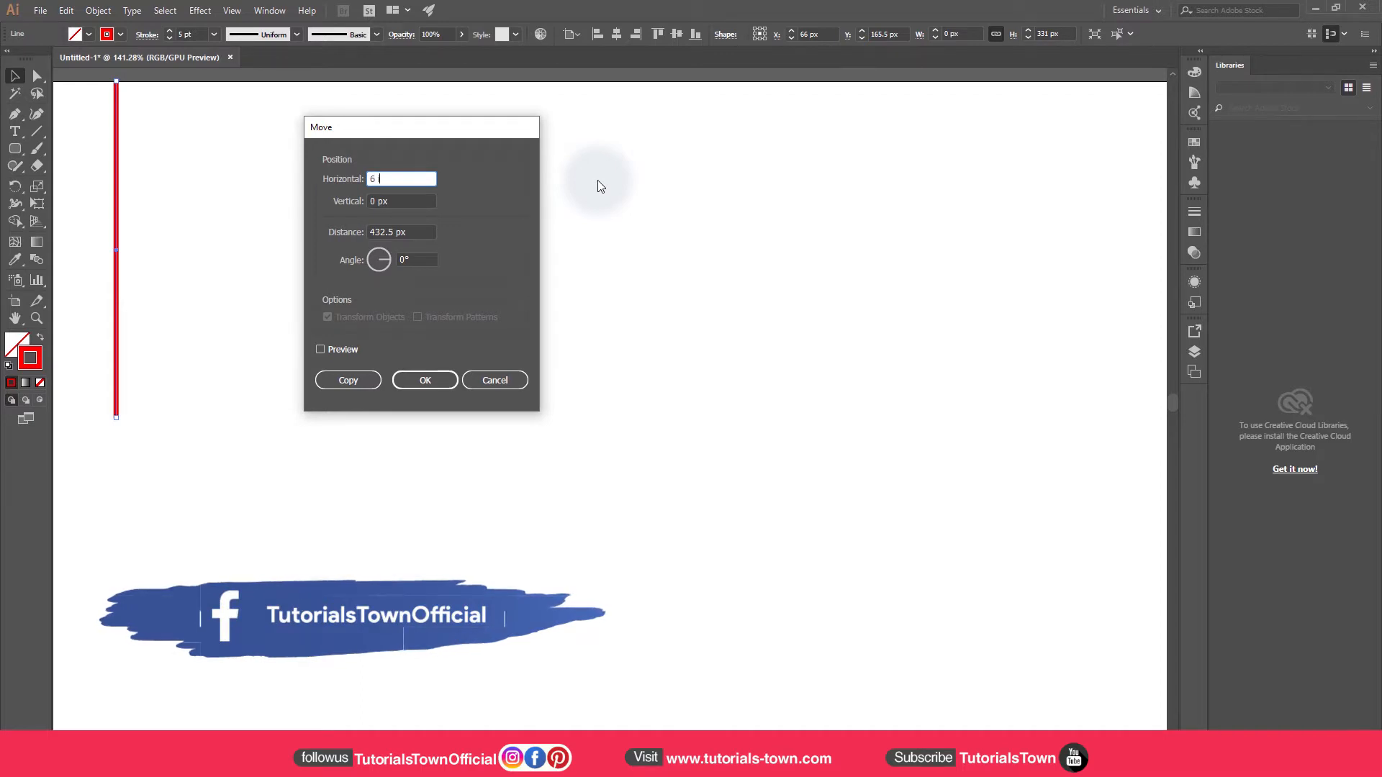
text( in)
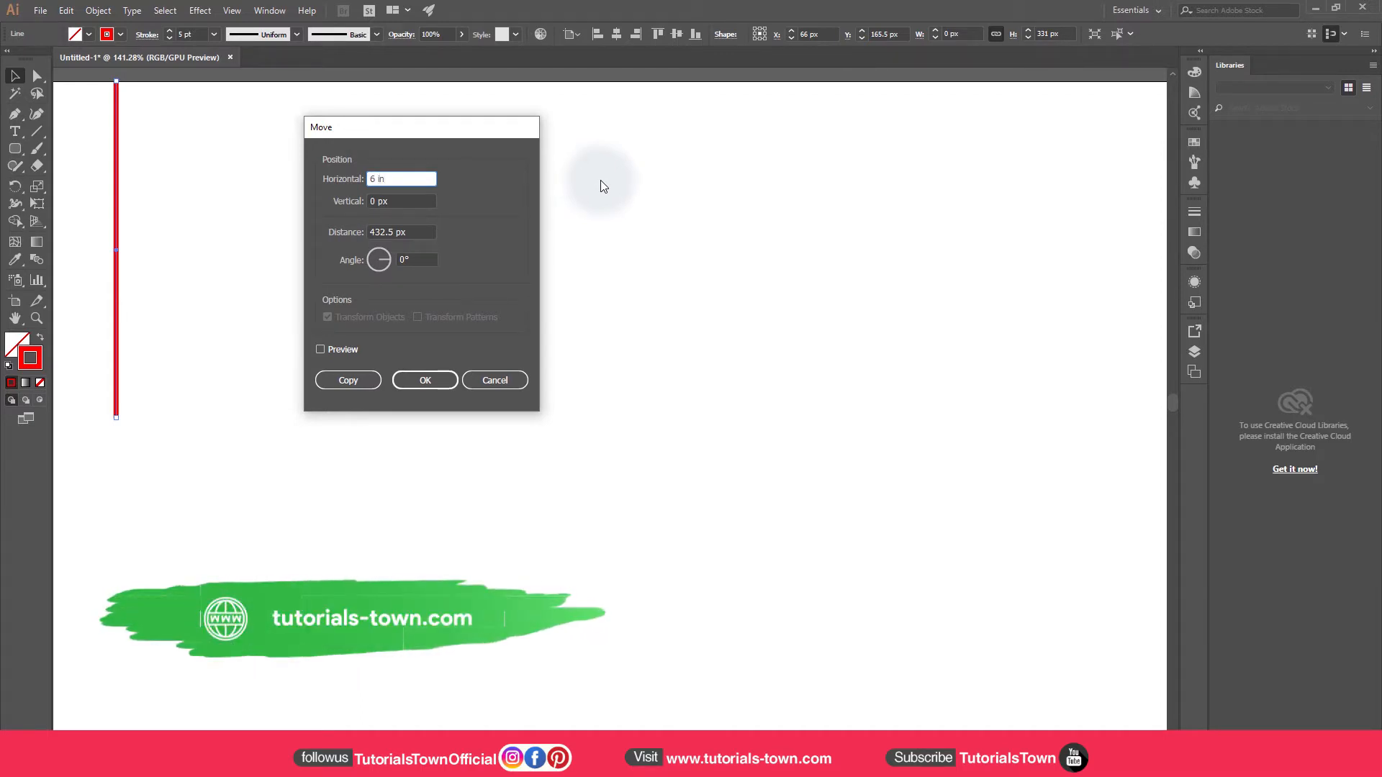
key(Tab)
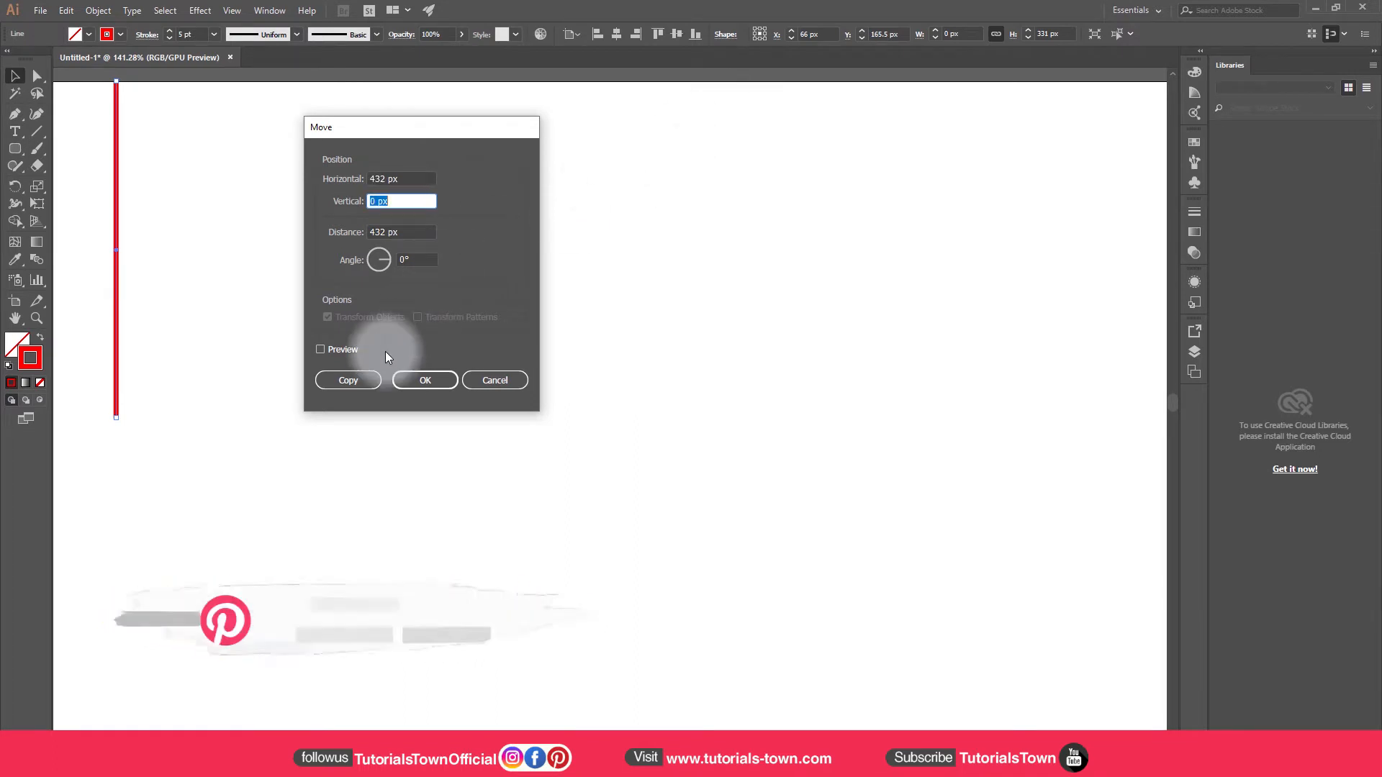
click(321, 349)
drag(417, 124, 331, 291)
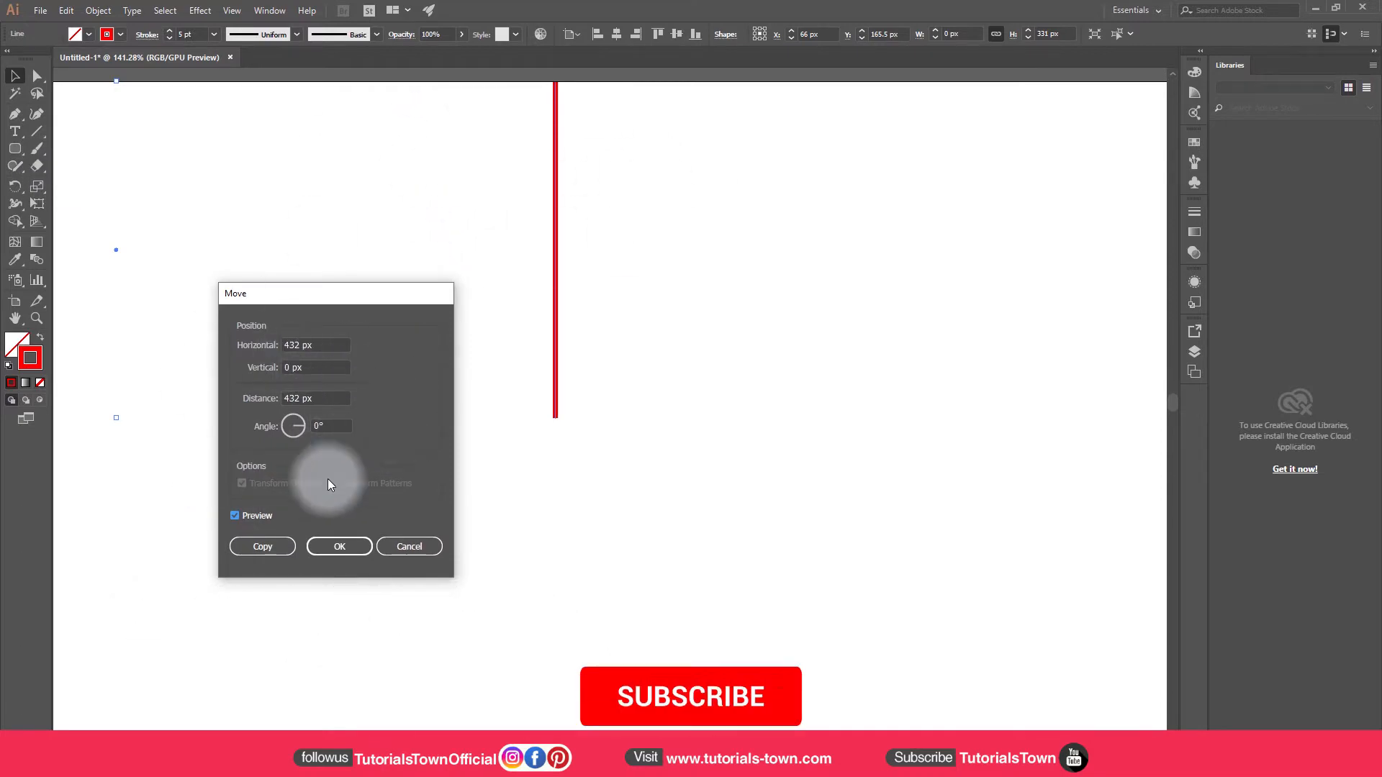
click(255, 549)
click(351, 550)
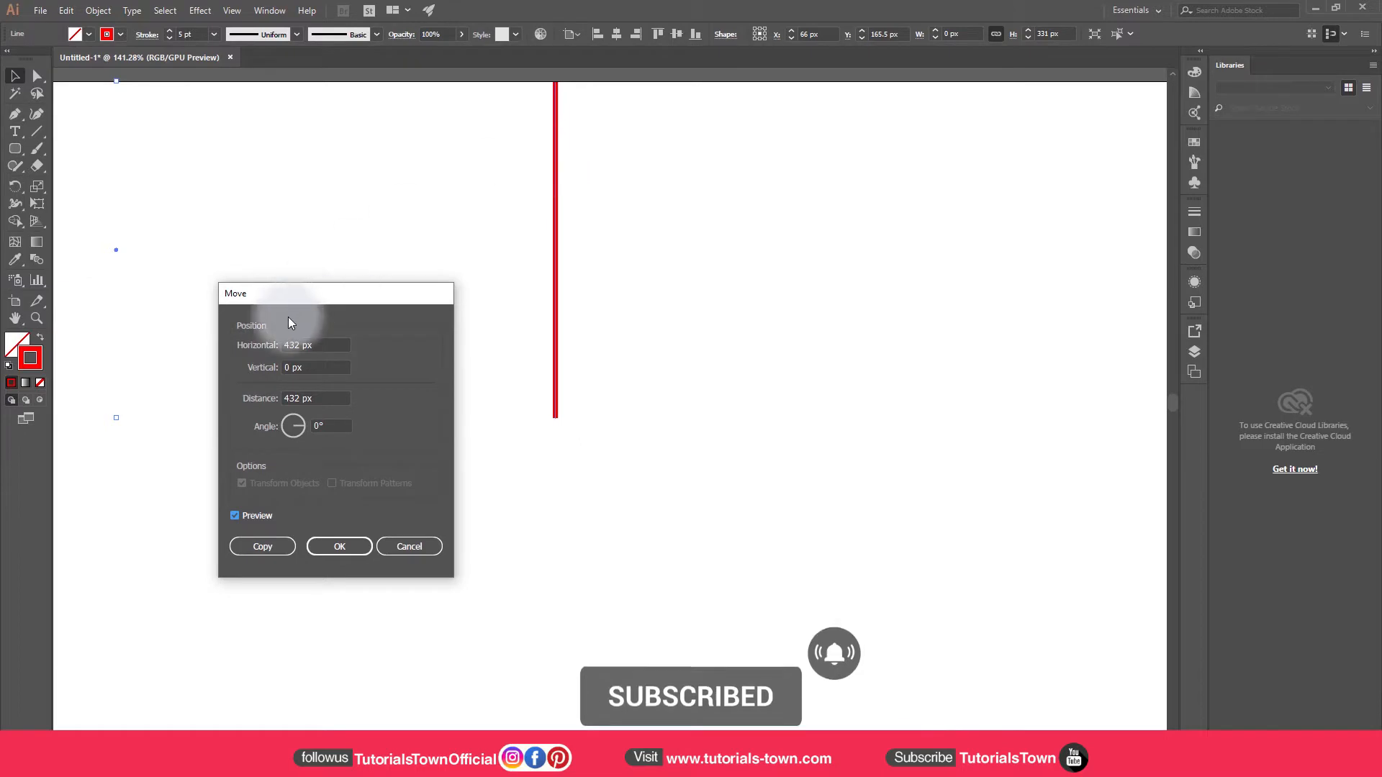
drag(288, 316, 312, 243)
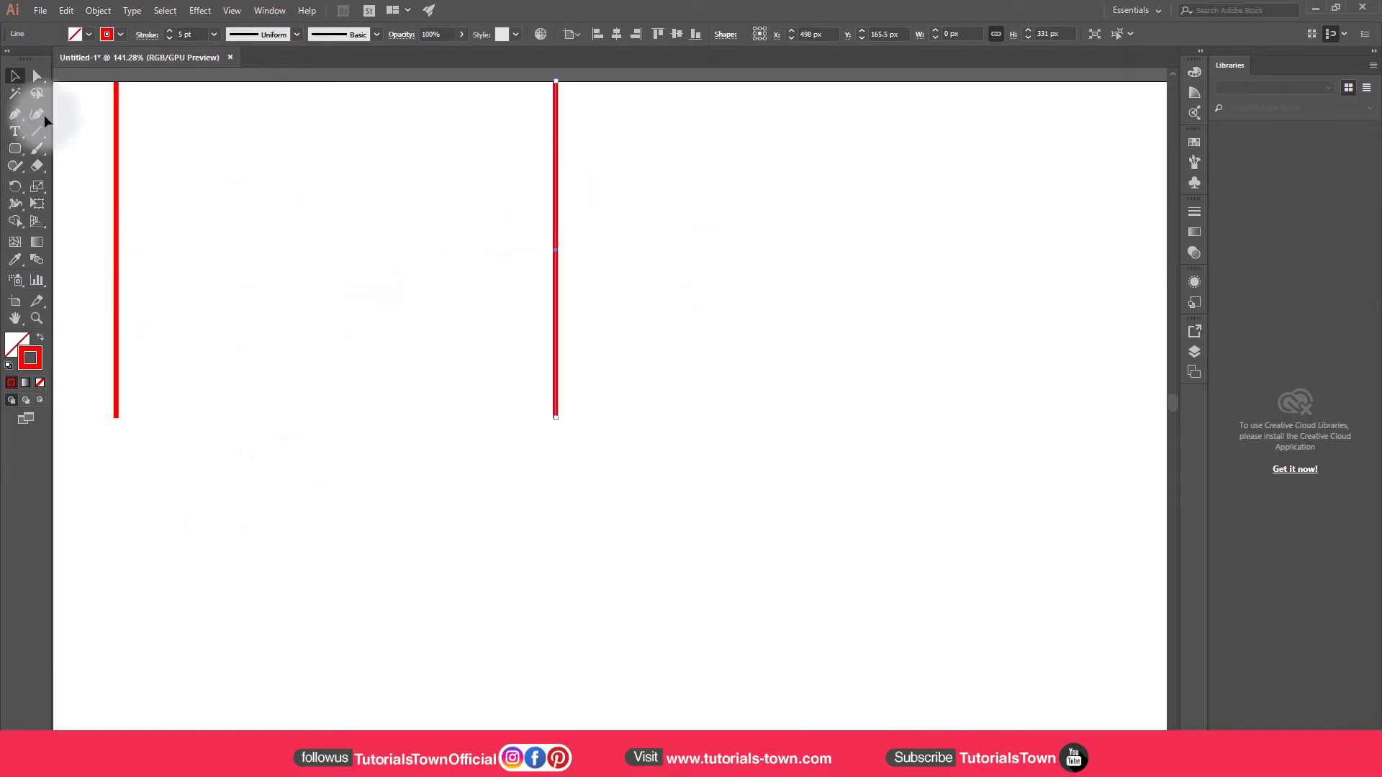
Draw a horizontal line about 143 px long between the two vertical lines and move it 0 px horizontally and 2 in vertically
click(37, 131)
drag(240, 186, 388, 186)
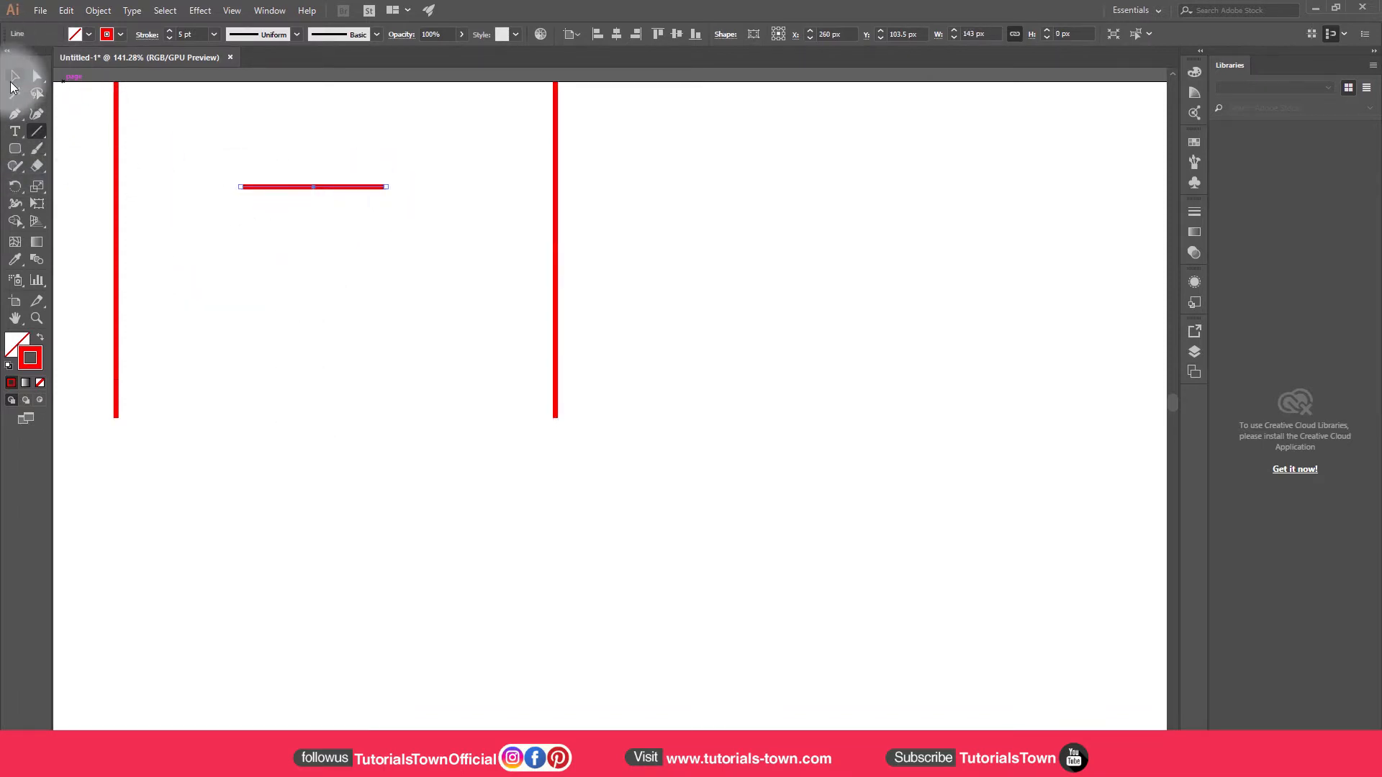
double_click(14, 75)
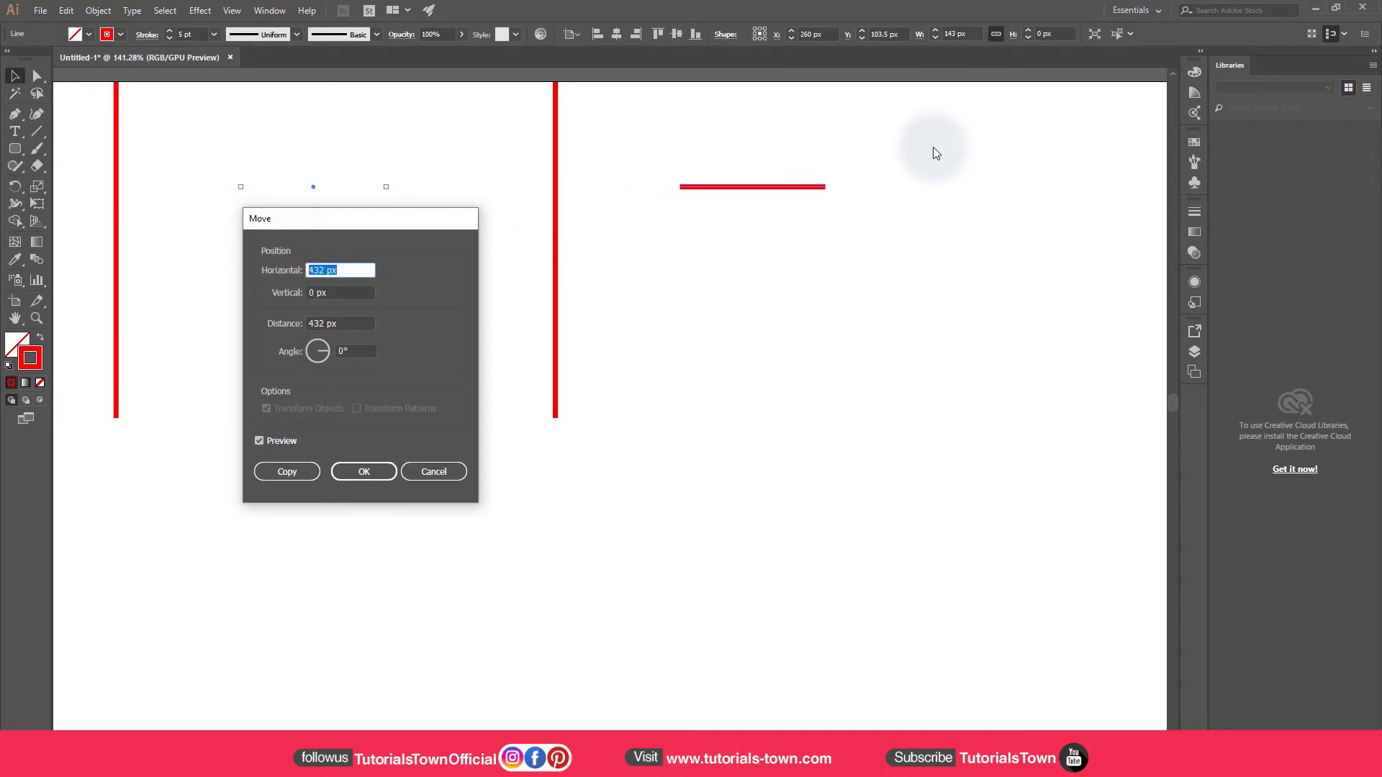
text(0)
key(Tab)
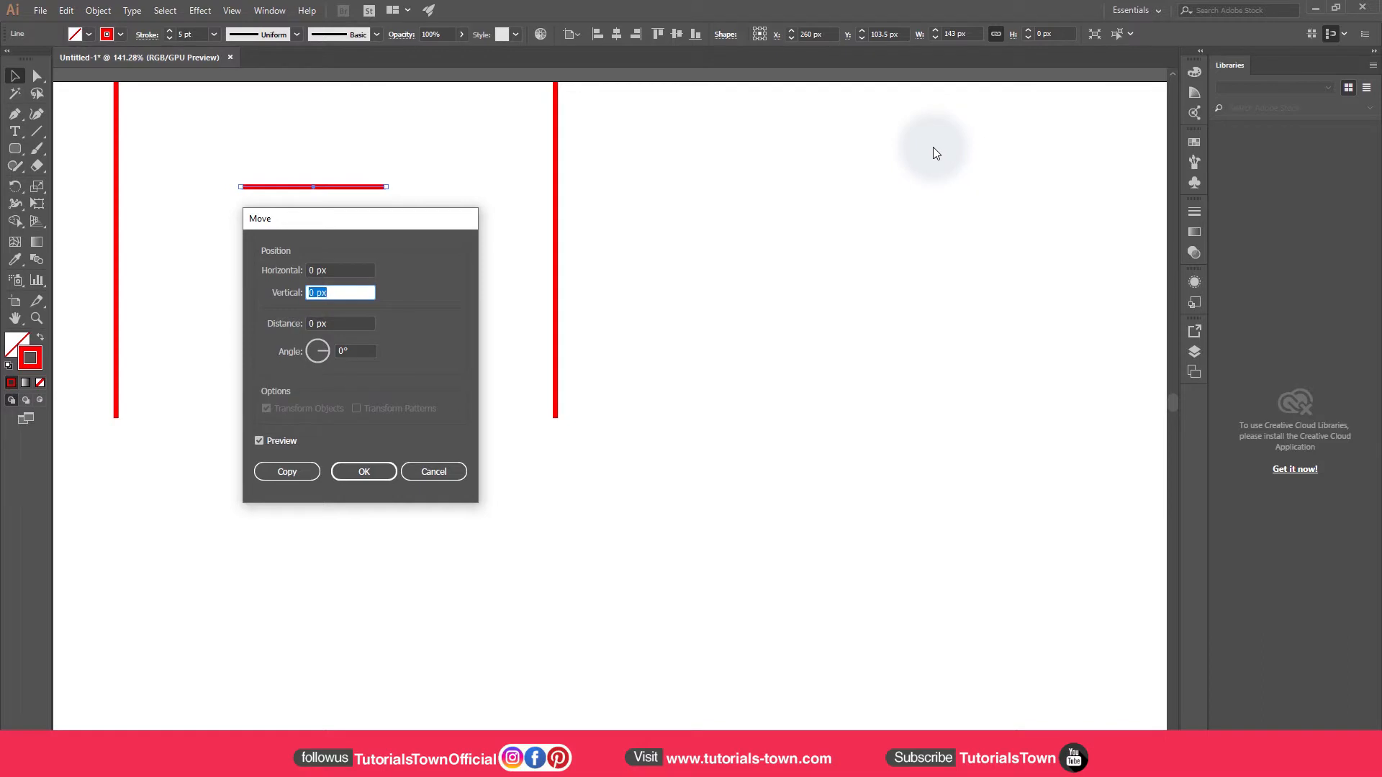
drag(395, 218, 639, 135)
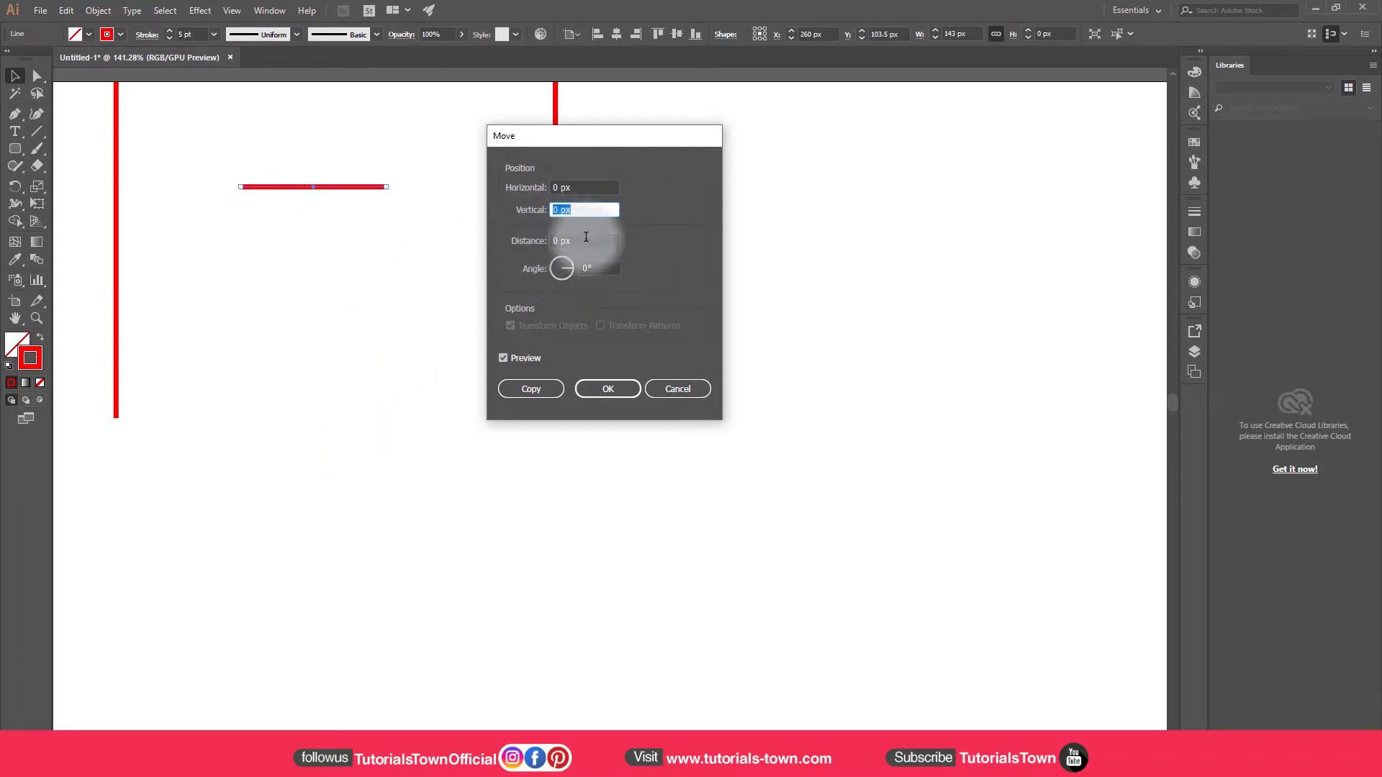
click(594, 208)
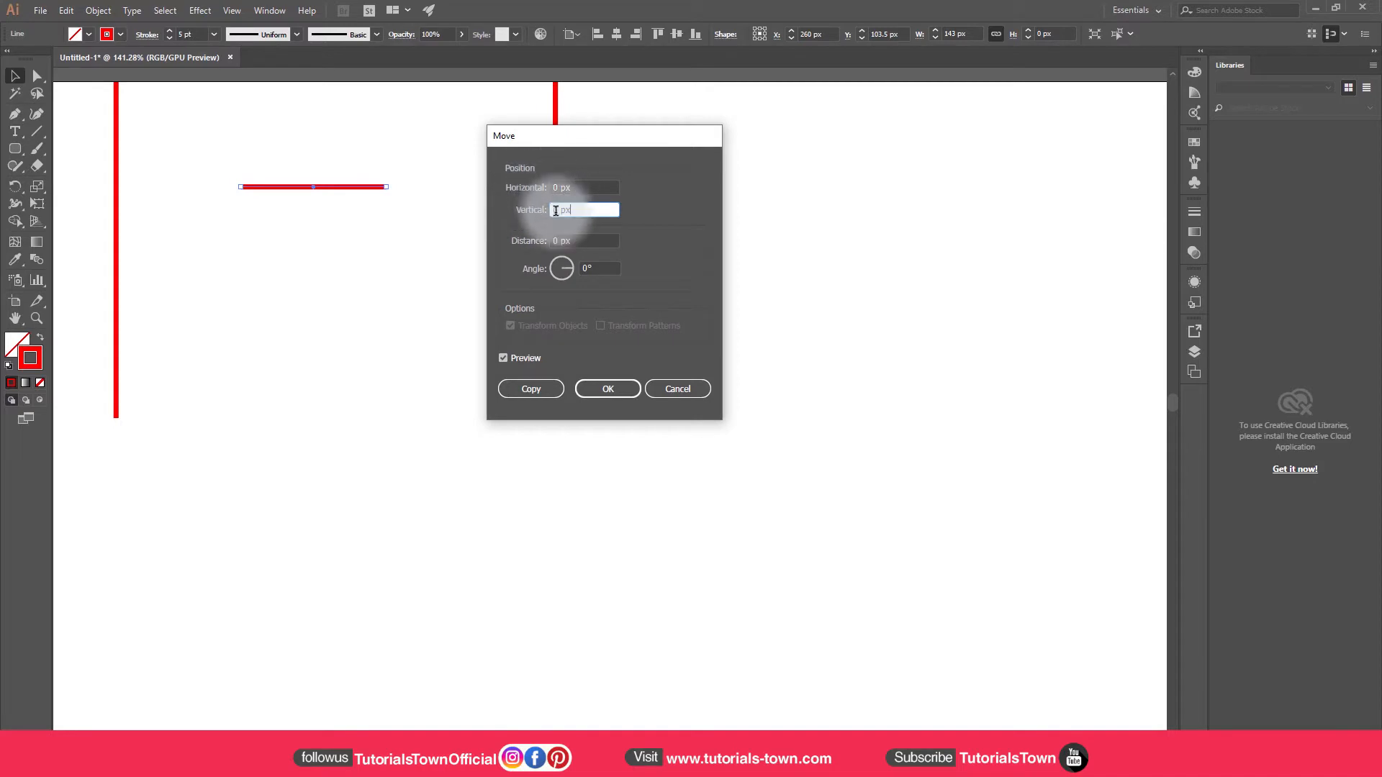
drag(591, 210, 547, 217)
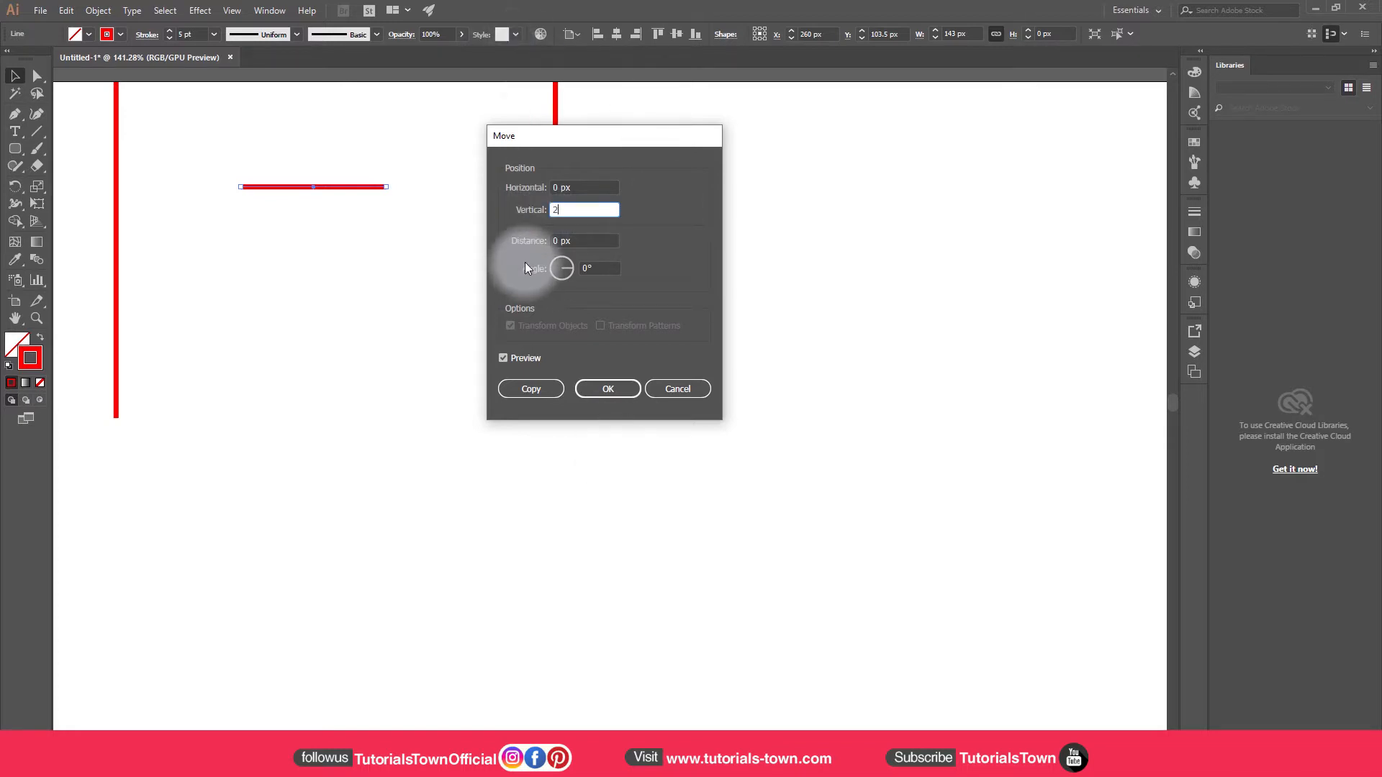
text(in)
key(Tab)
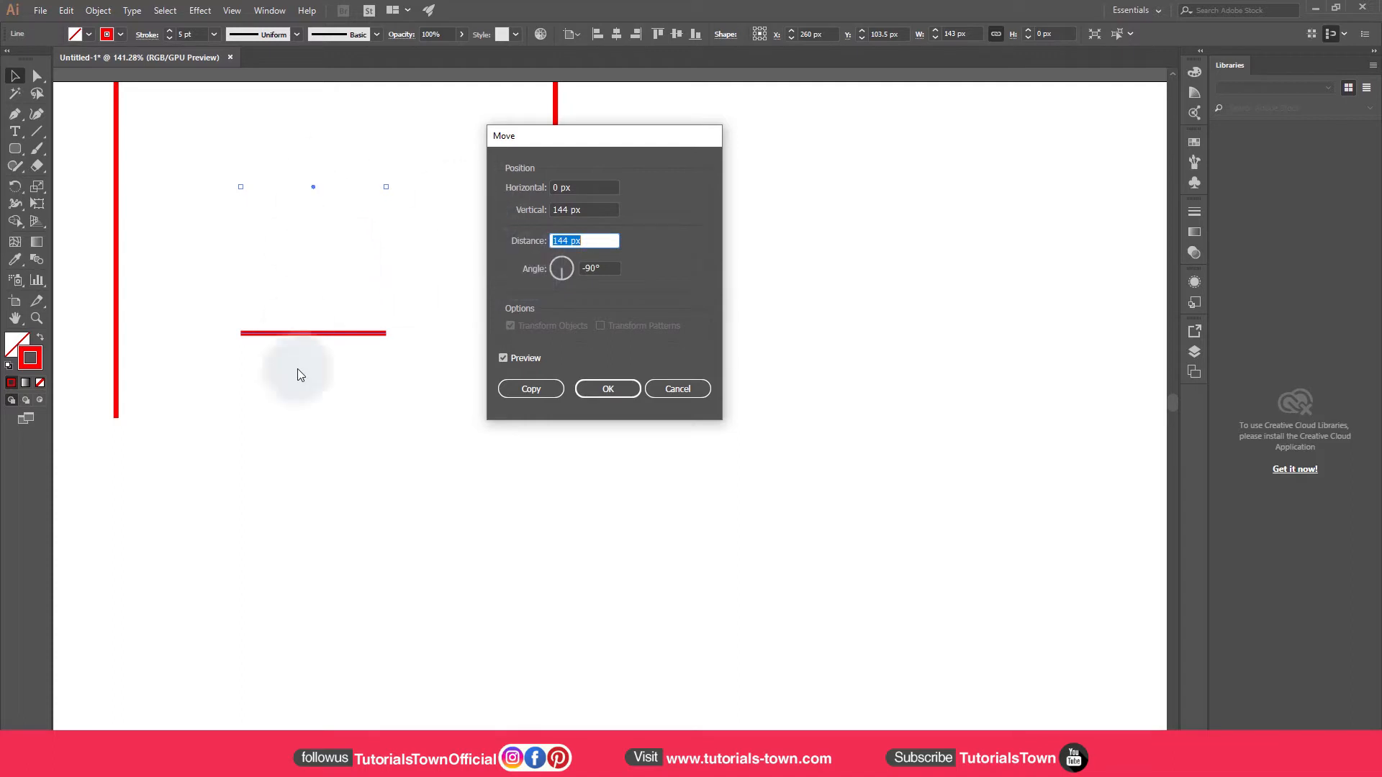
click(598, 386)
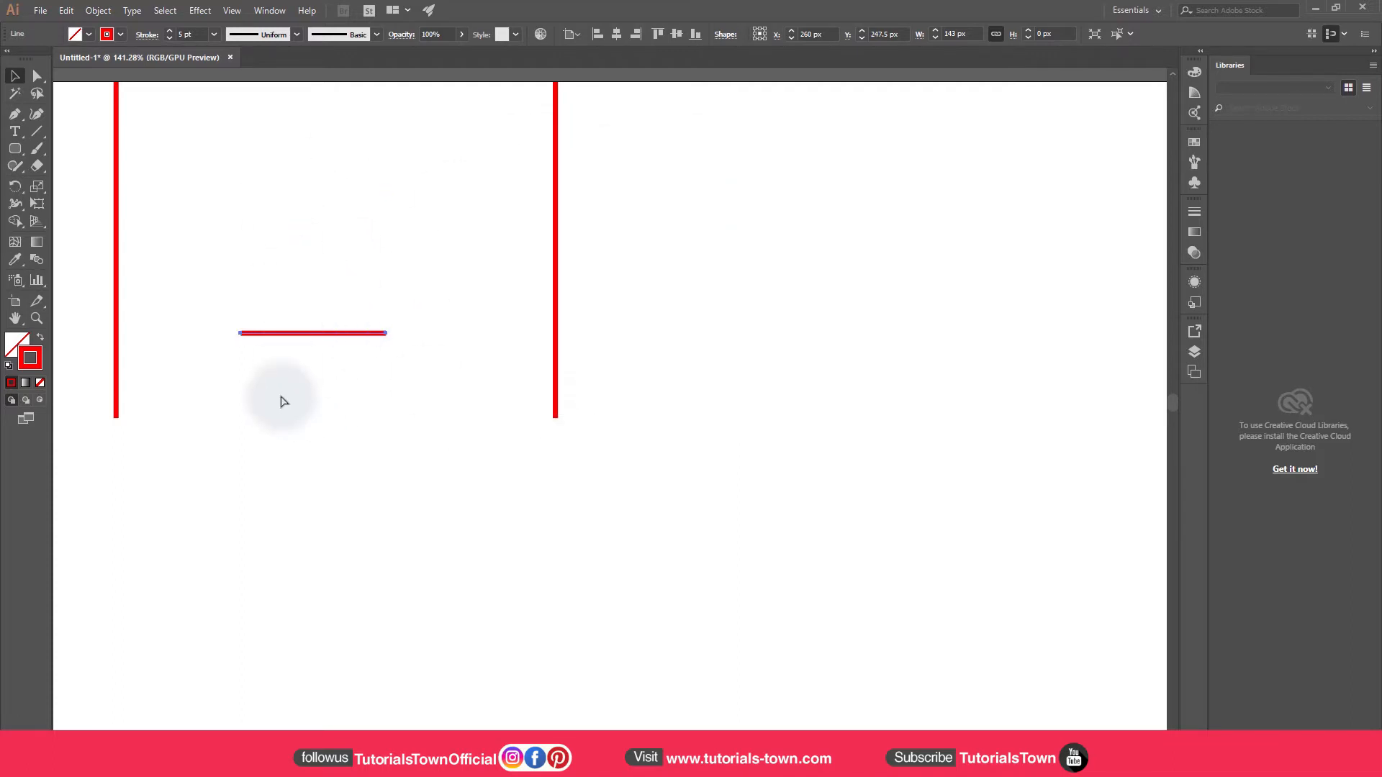
Undo the horizontal line's last move and delete that line
key(ctrl+z)
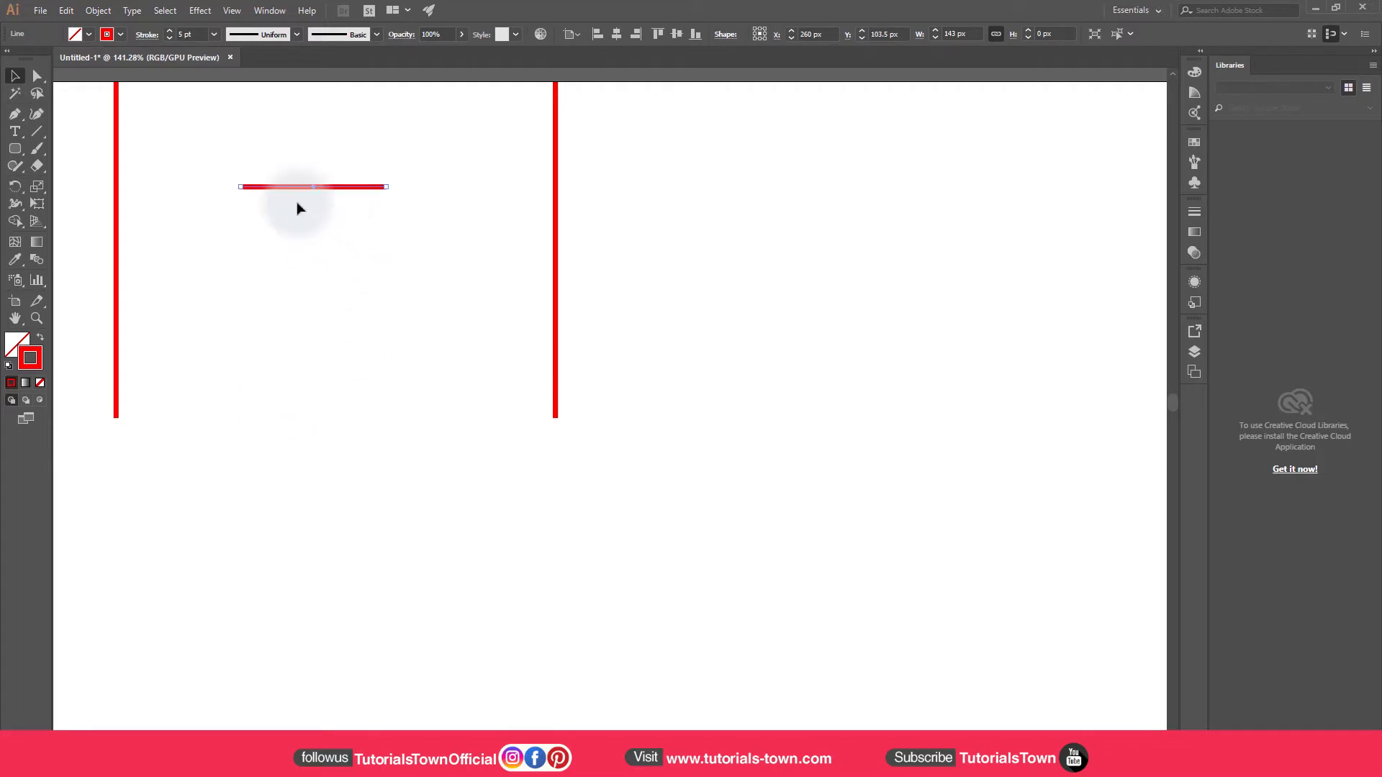
key(Delete)
drag(116, 179, 110, 185)
key(ctrl+z)
Set the original vertical line's stroke weight to 1 pt and delete its thicker copy
click(200, 34)
text(0)
key(BackSpace)
text(1)
key(Return)
click(186, 204)
click(116, 223)
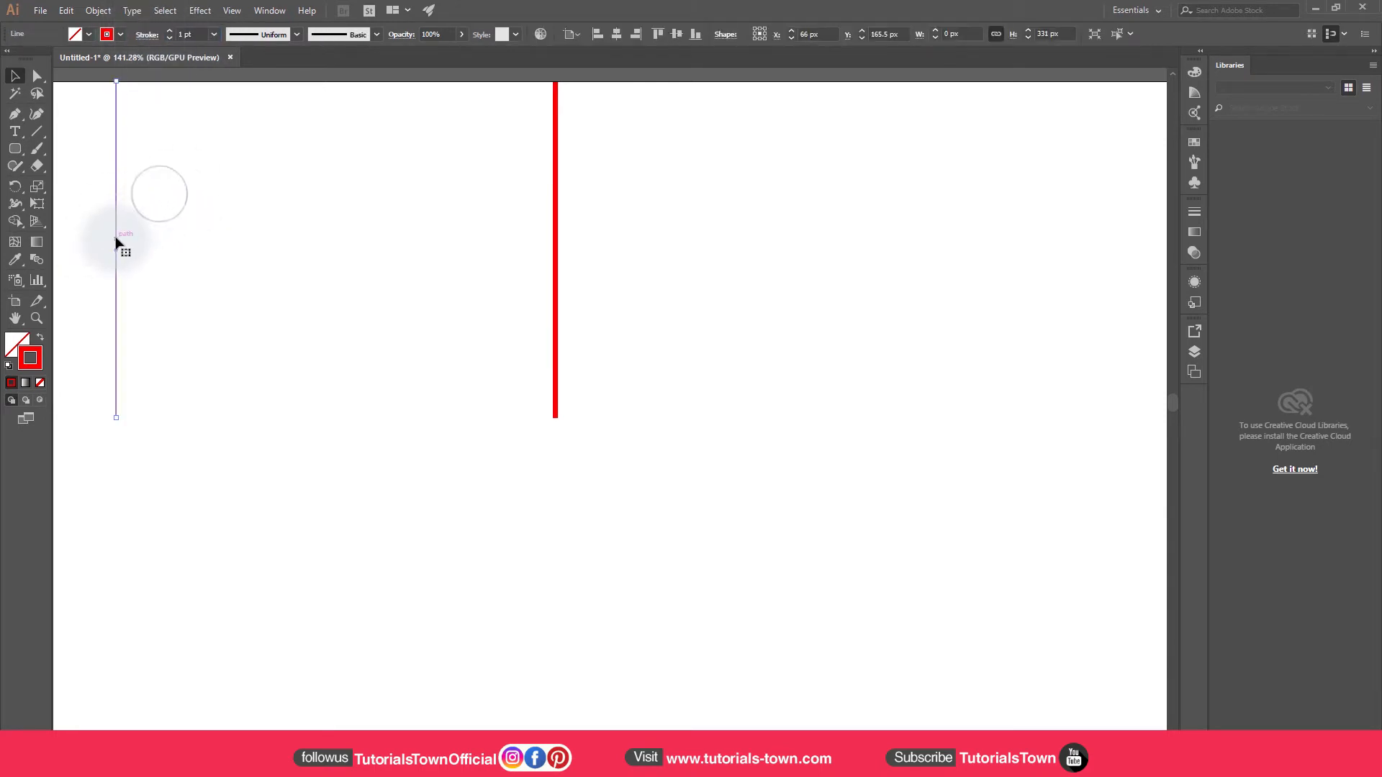
click(553, 185)
key(Delete)
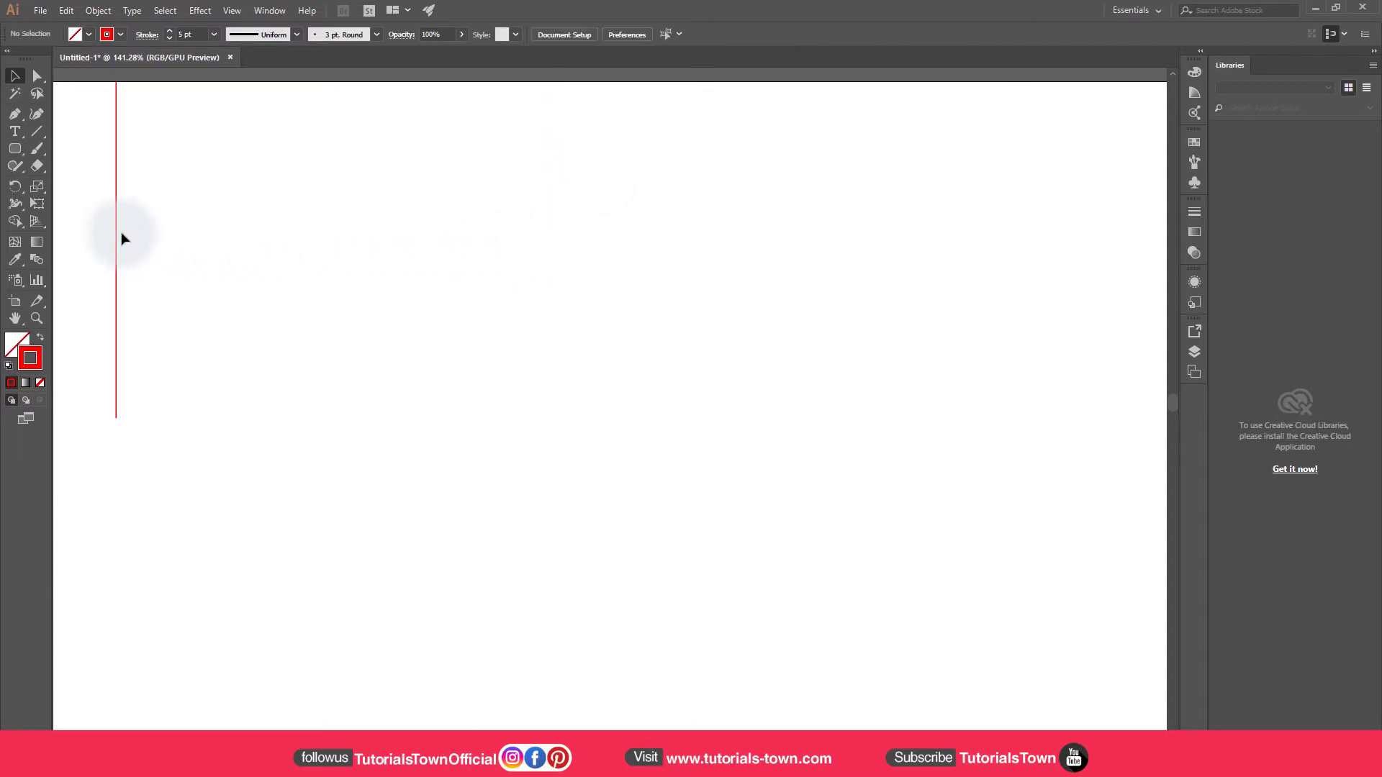
Copy the thin vertical line with the Move command, offsetting it 60 px horizontally
click(117, 223)
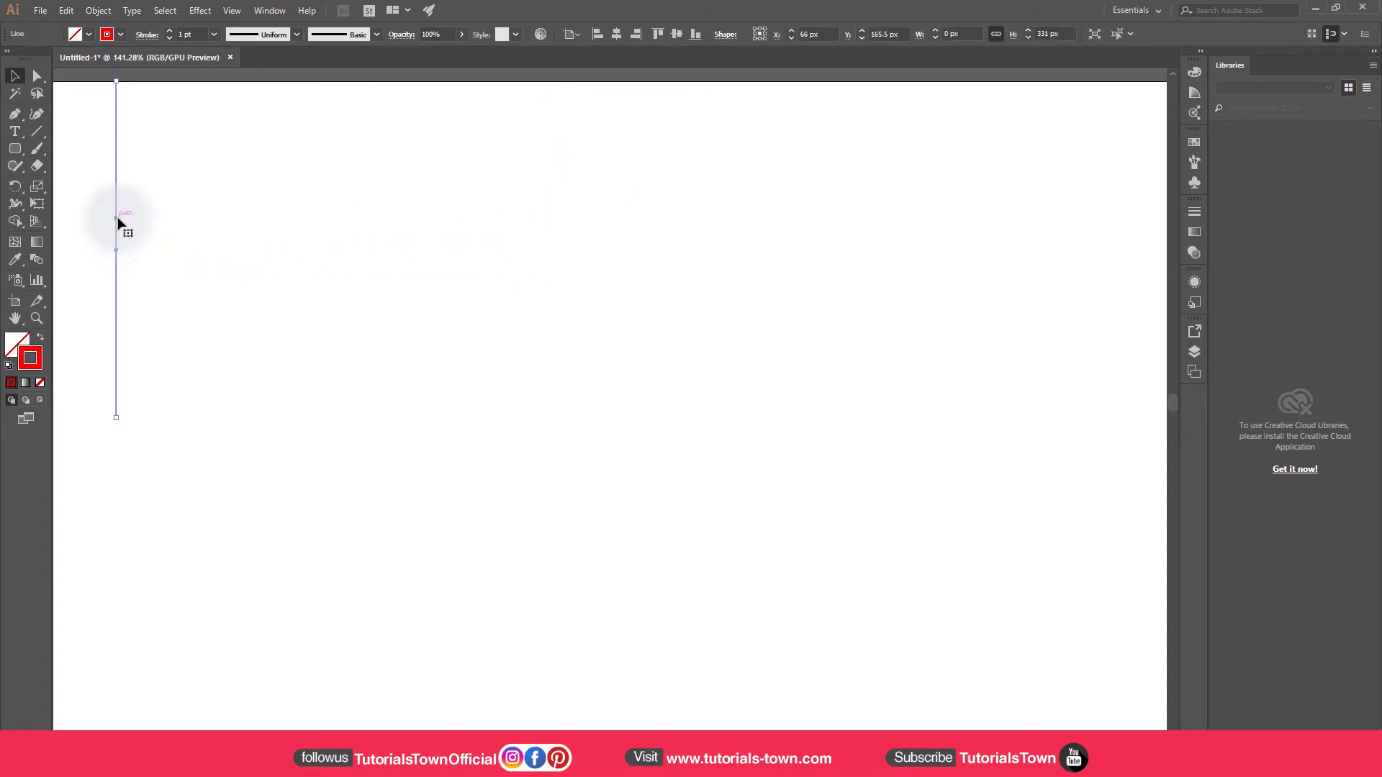
double_click(15, 76)
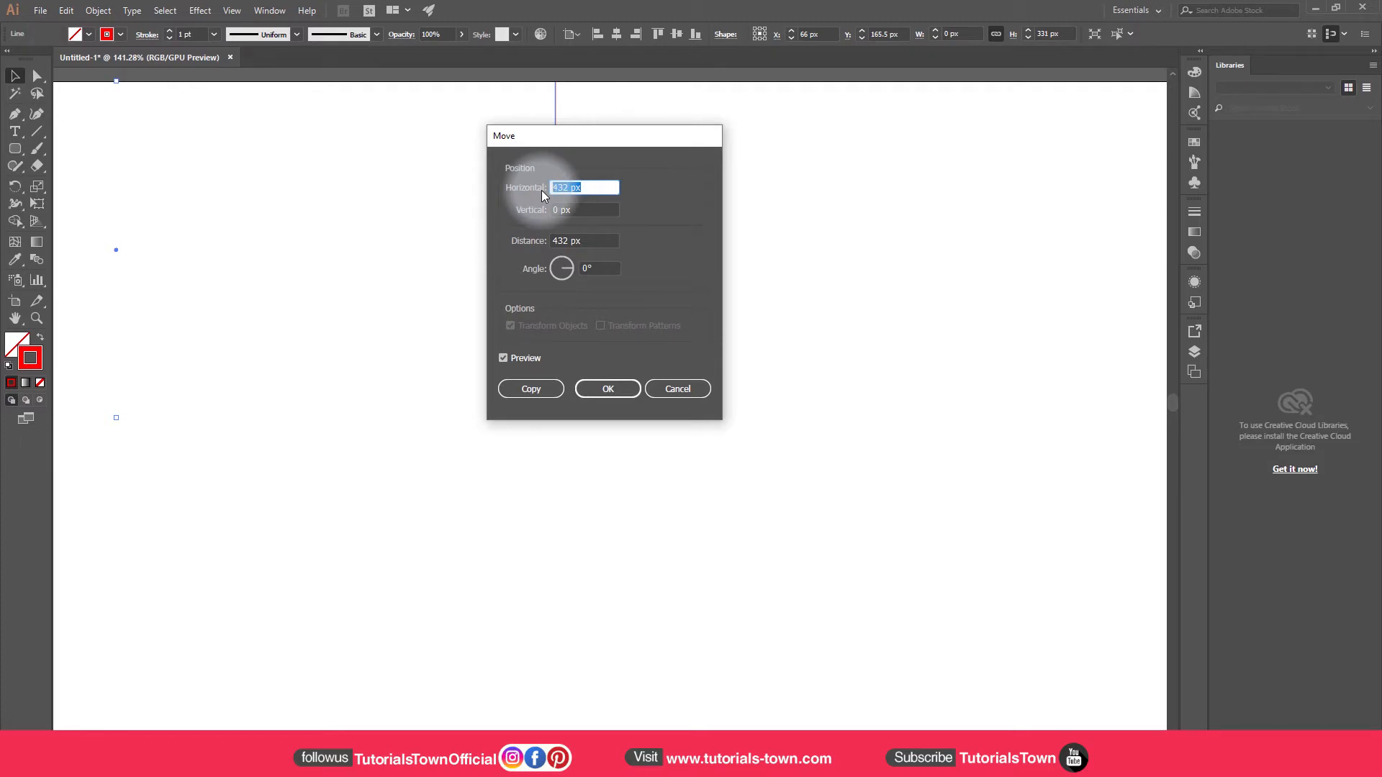
text(10)
key(Tab)
double_click(603, 187)
text(60)
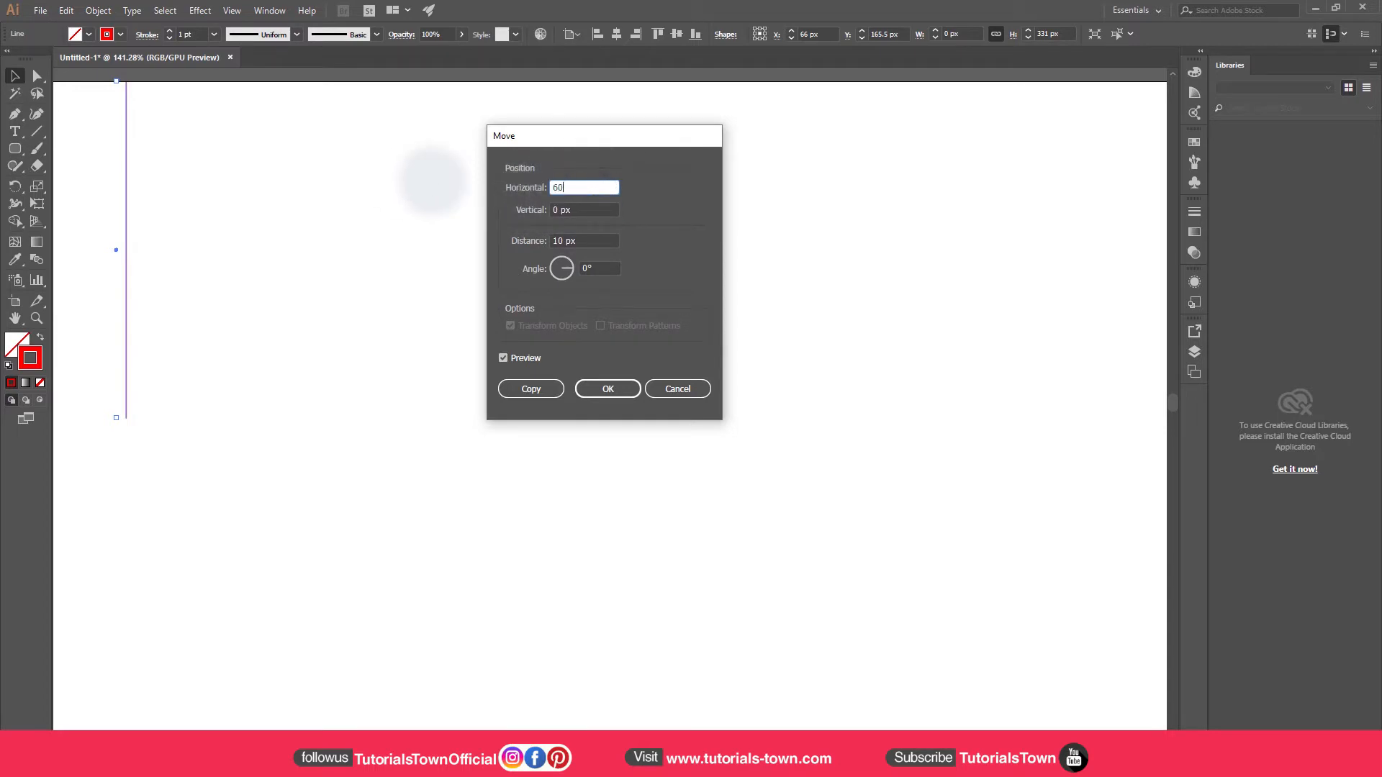
key(Tab)
click(514, 391)
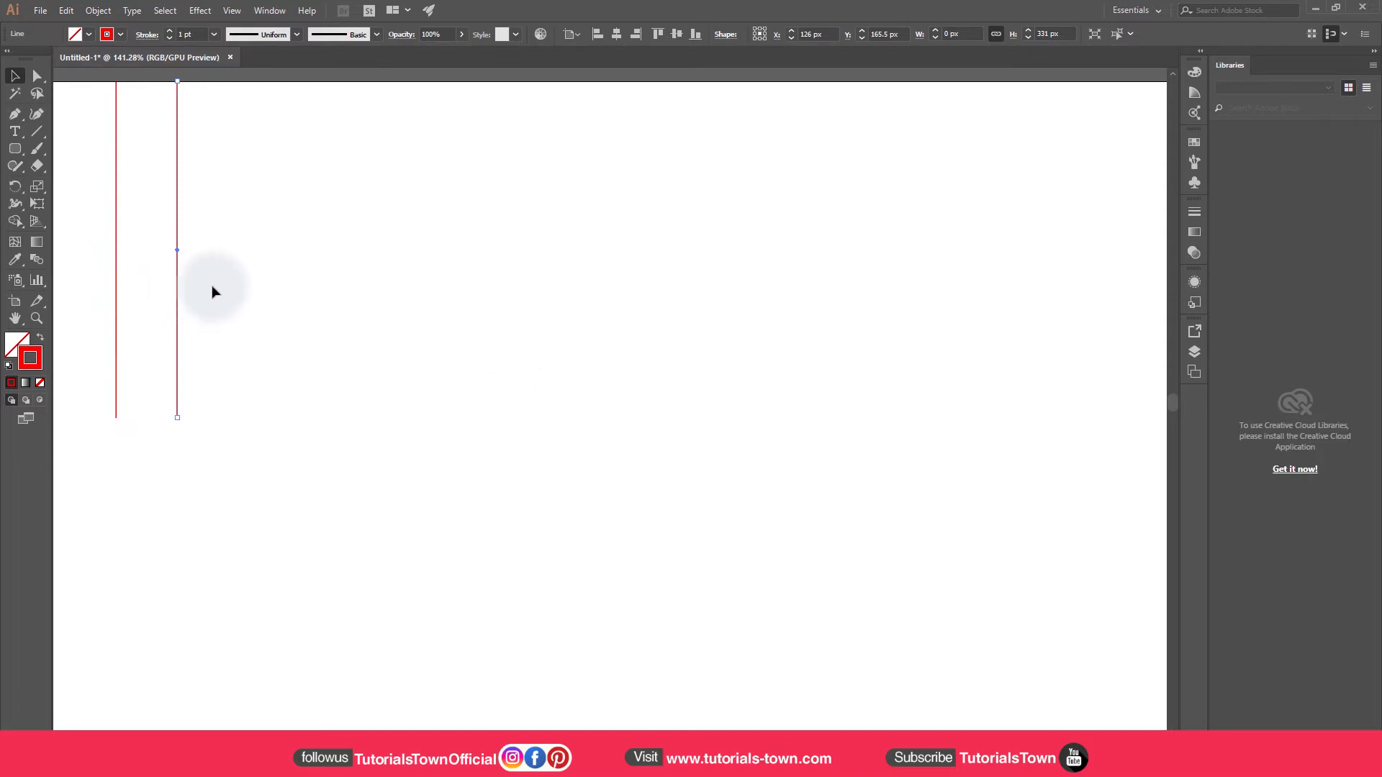
Repeat the last copy transformation to add evenly spaced vertical lines across the artboard, and clear all the lines
click(233, 301)
drag(216, 235, 154, 278)
key(ctrl+d)
key(ctrl+d)
key(ctrl+d)
key(ctrl+d)
key(ctrl+d)
key(ctrl+d)
key(ctrl+d)
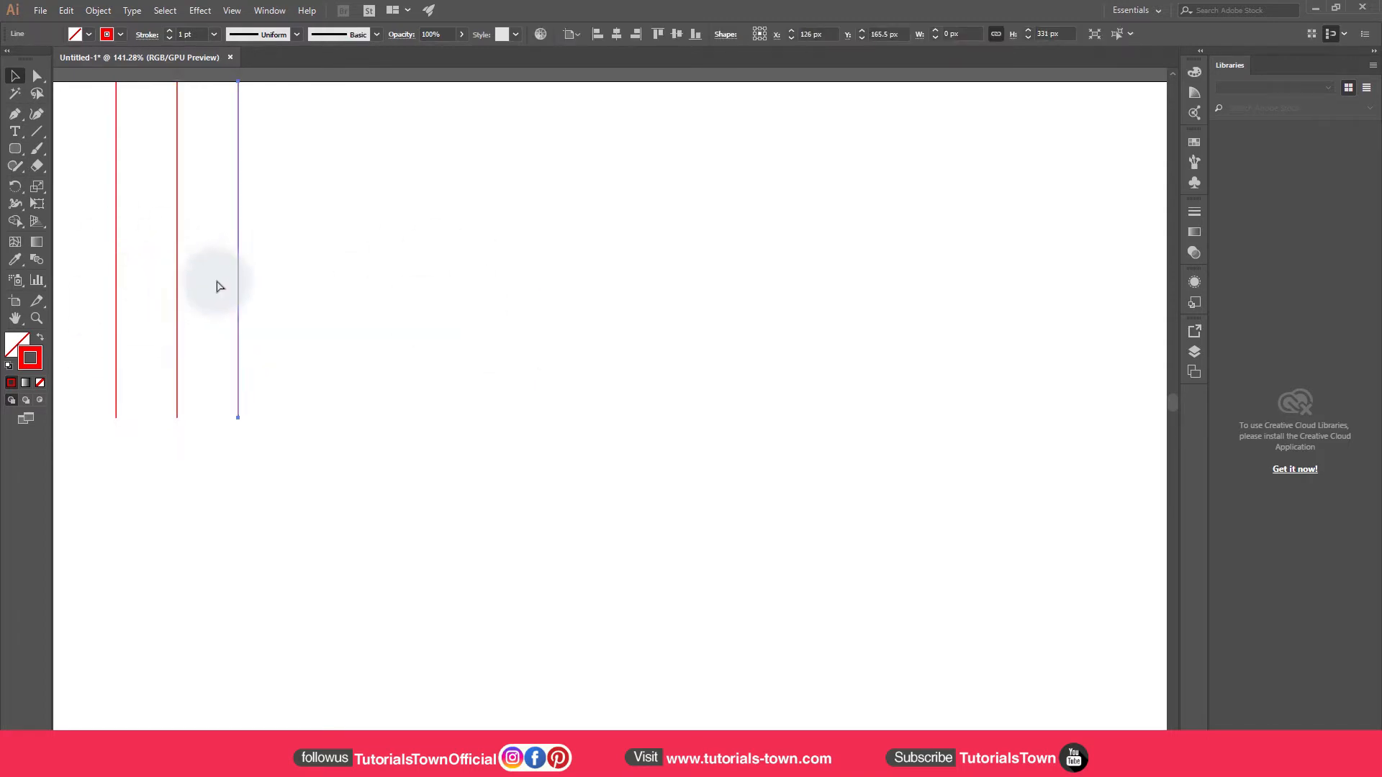
key(ctrl+d)
key(ctrl+d)
key(ctrl+d)
key(ctrl+d)
key(ctrl+d)
key(ctrl+d)
key(ctrl+d)
key(ctrl+d)
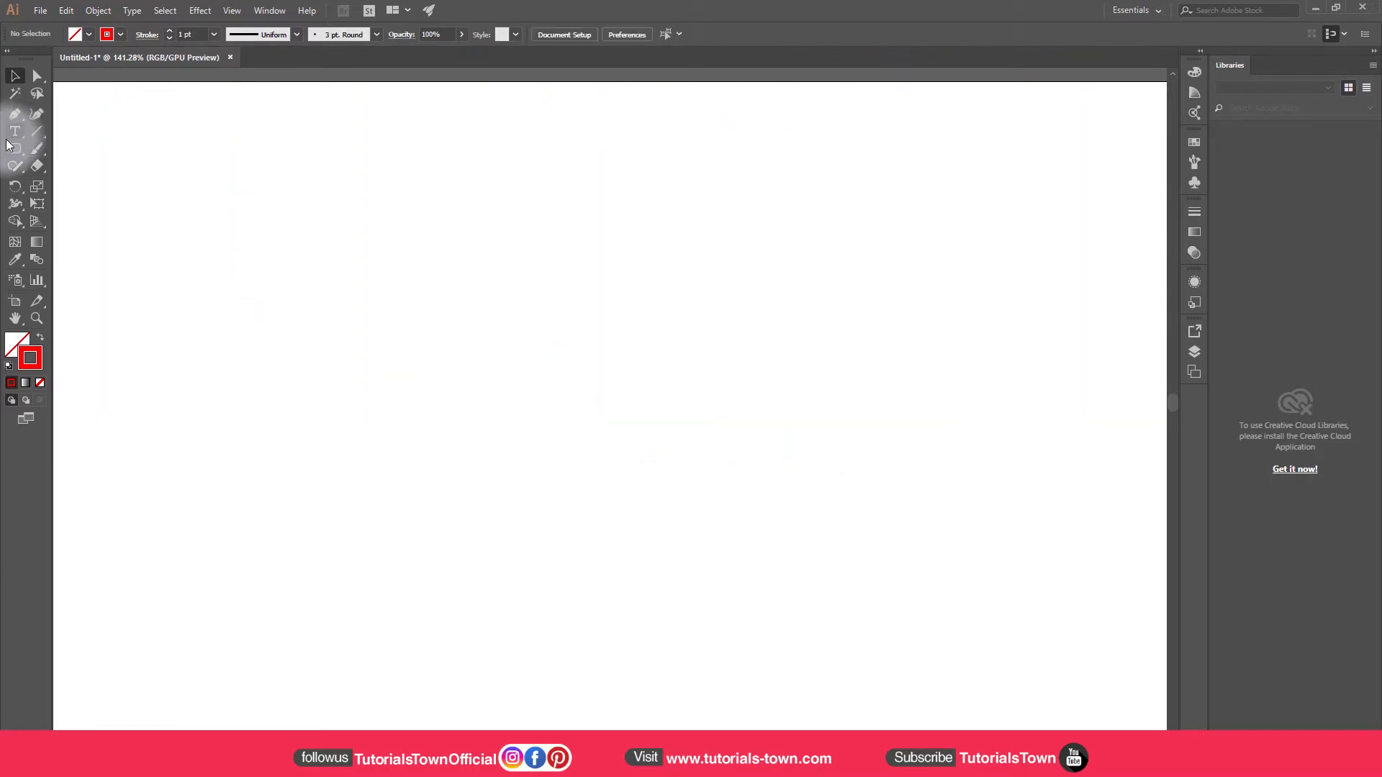
Create a 30 by 100 px rectangle starting at the artboard's upper-left corner
click(15, 149)
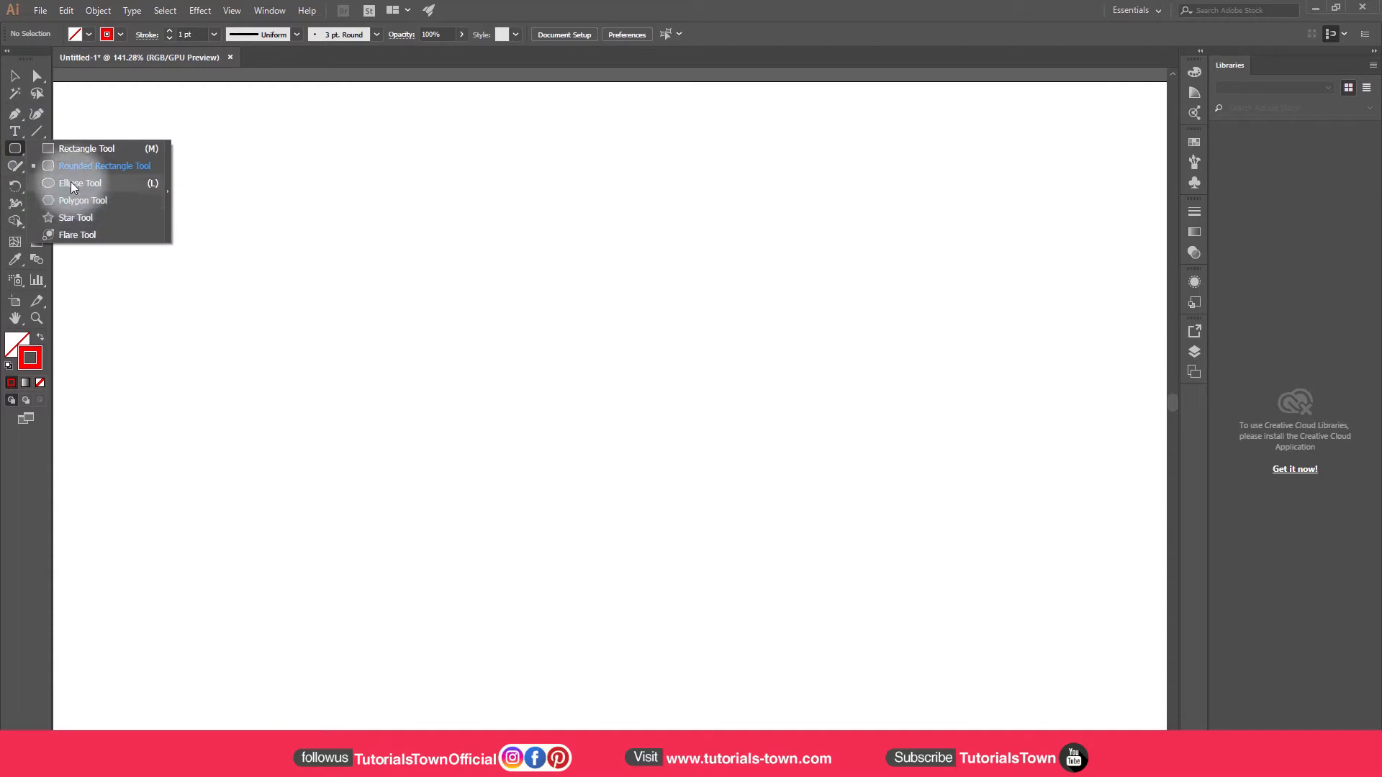
click(79, 148)
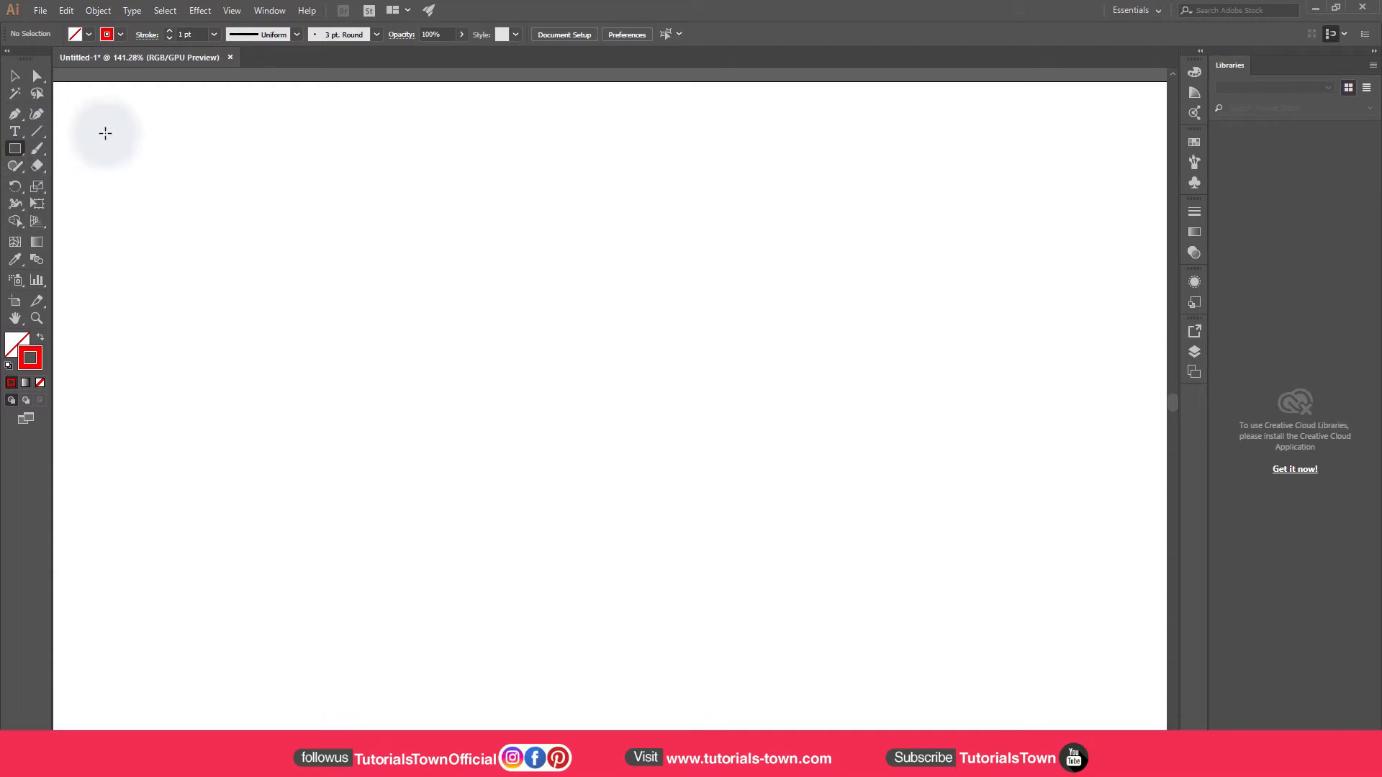
key(ctrl+0)
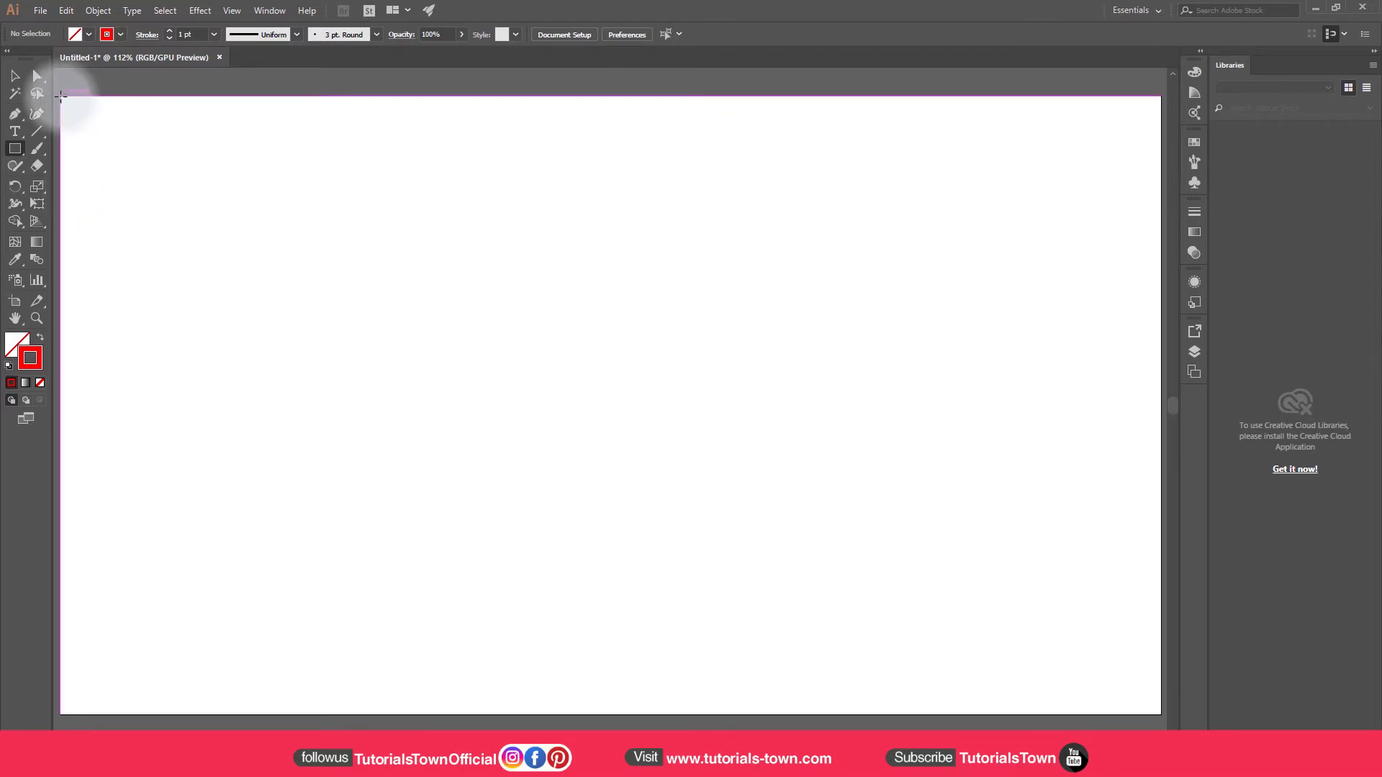
click(61, 96)
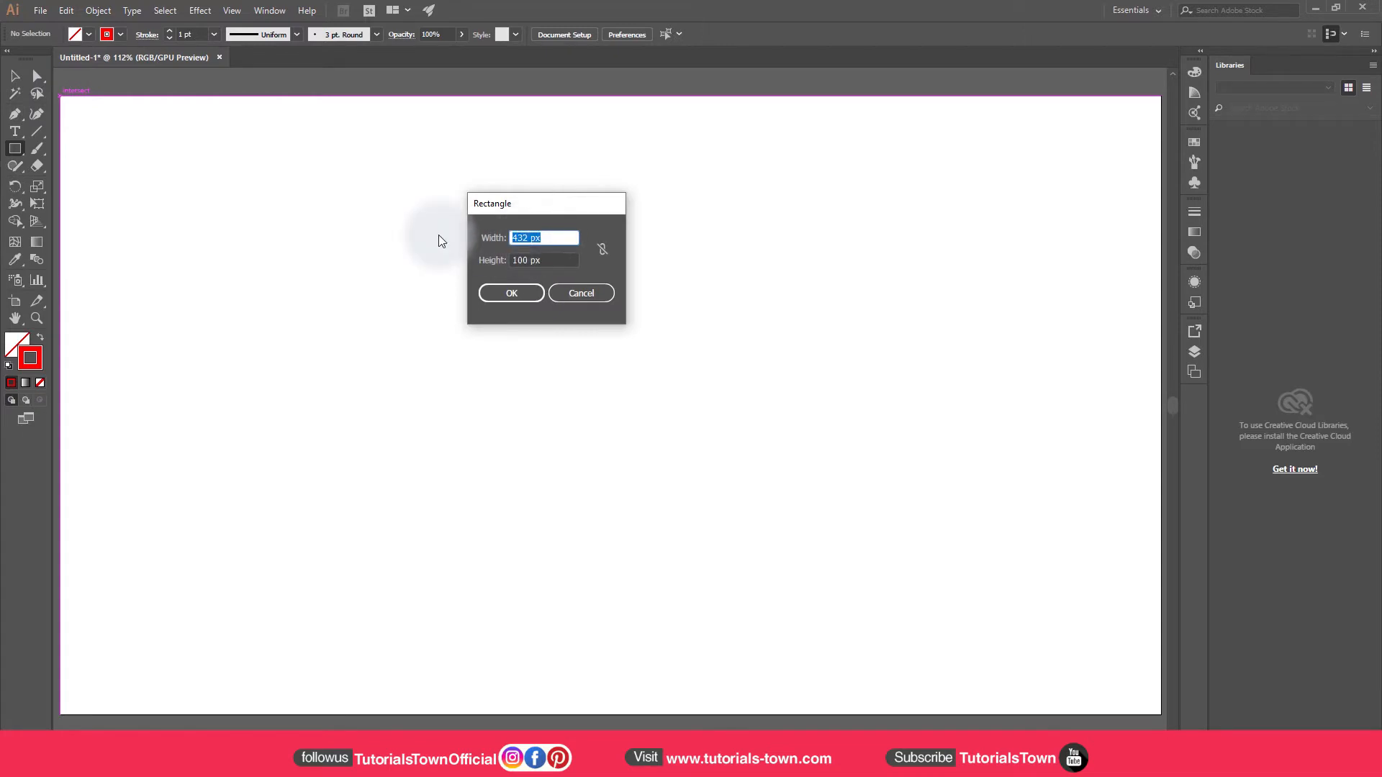
text(30)
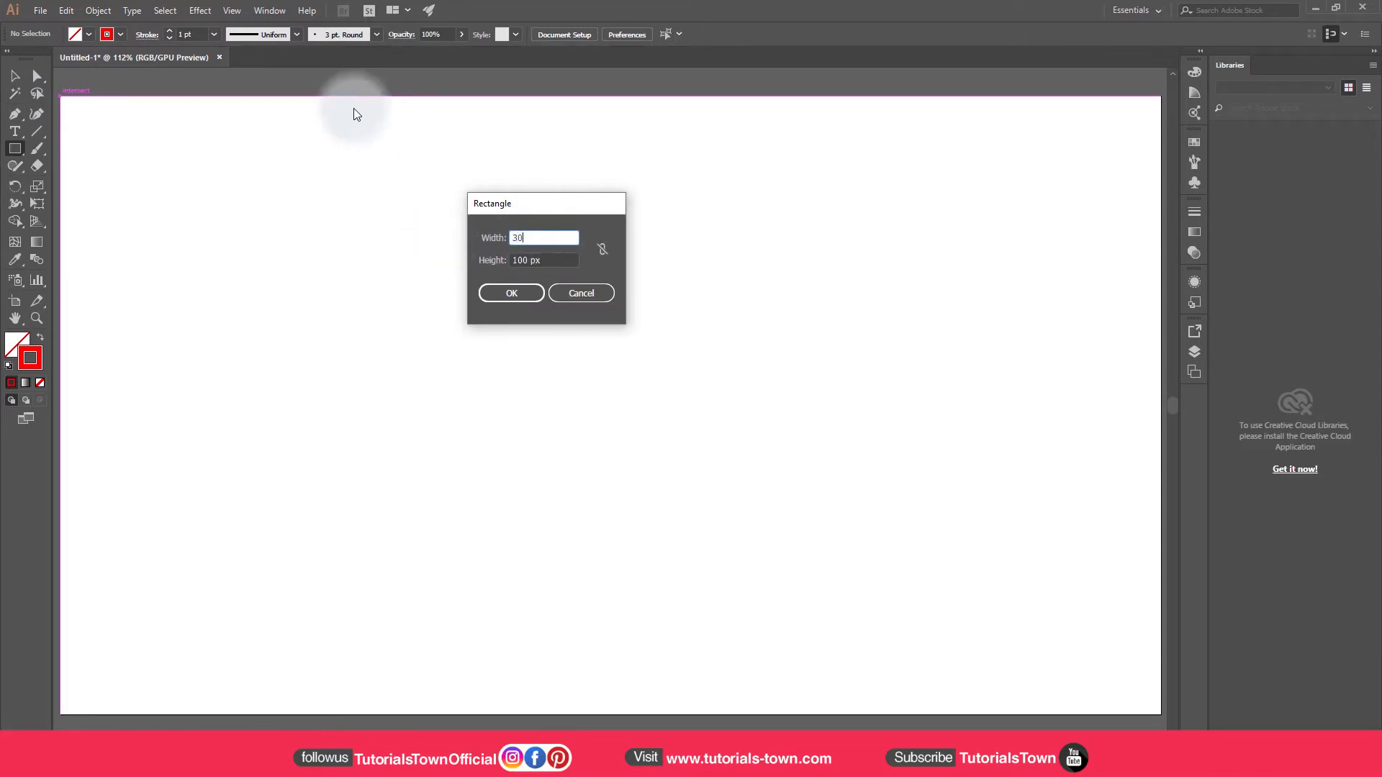
click(527, 289)
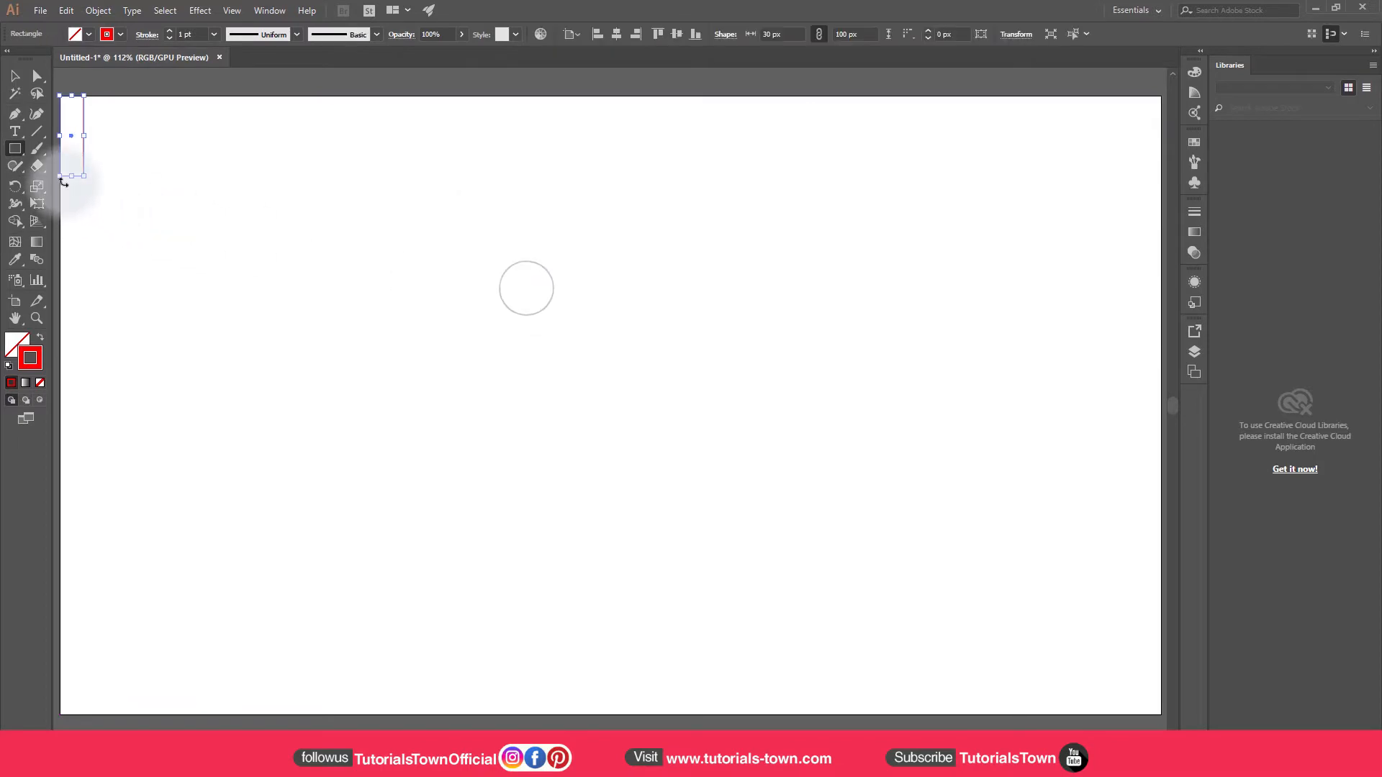
Stretch the rectangle down to the artboard's lower edge, making it 768 px high
drag(72, 176, 90, 365)
drag(97, 670, 84, 714)
click(15, 75)
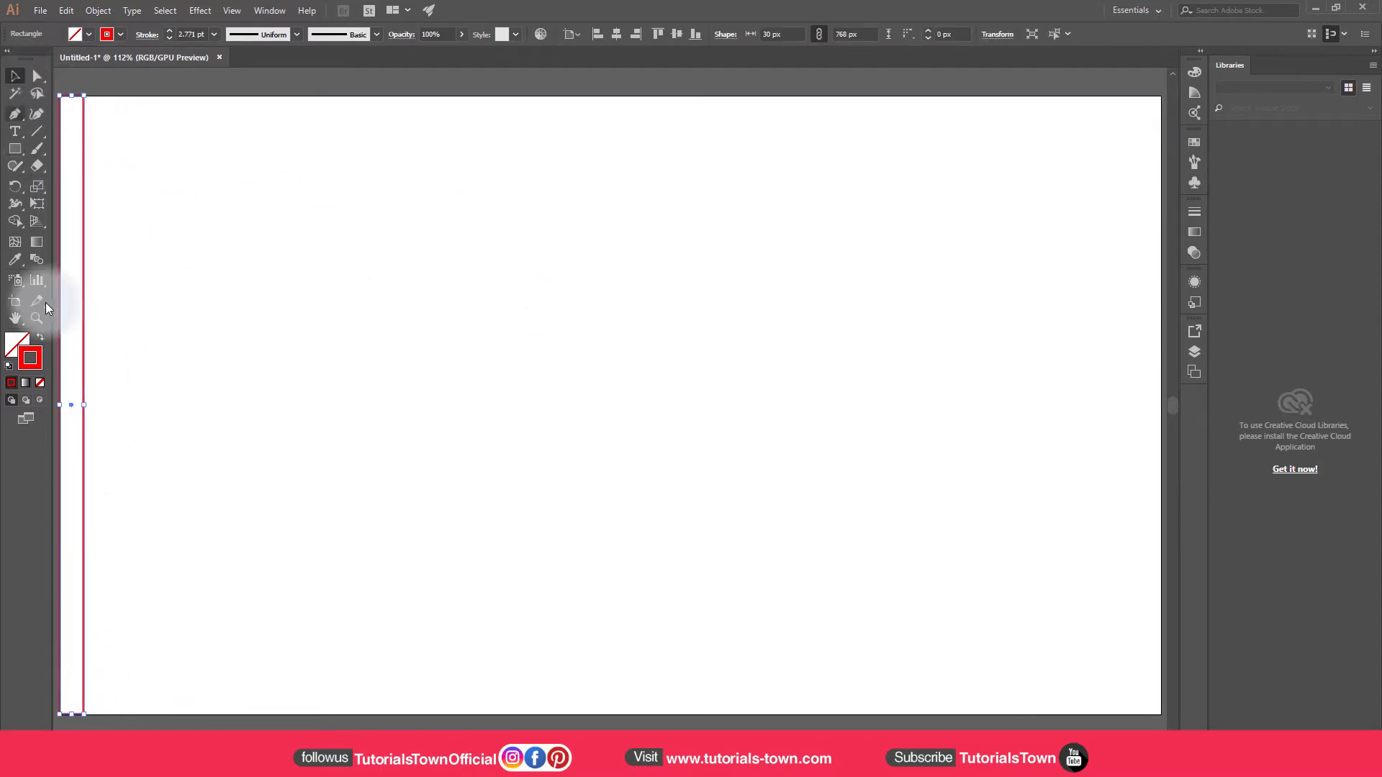
Swap the strip's stroke and fill so it has a solid red fill and no stroke
click(42, 339)
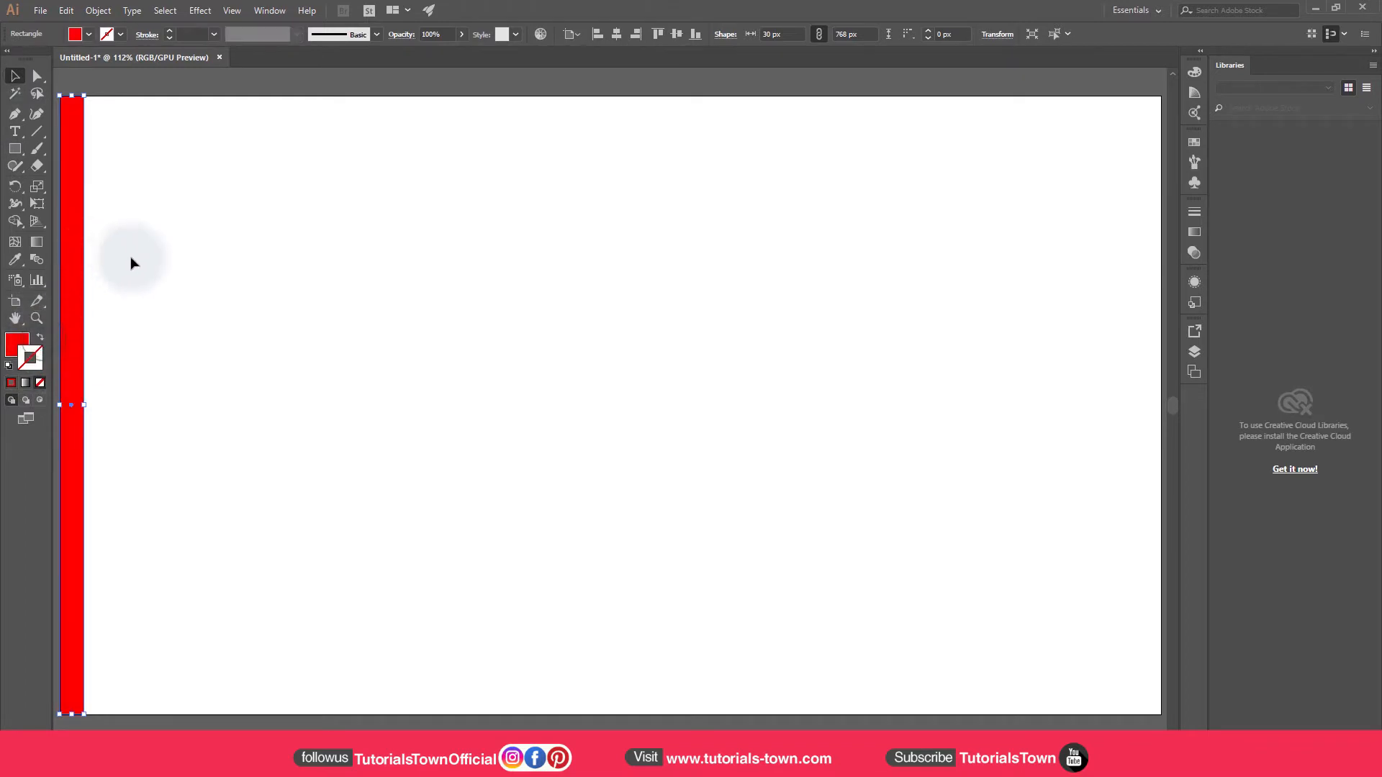
click(17, 344)
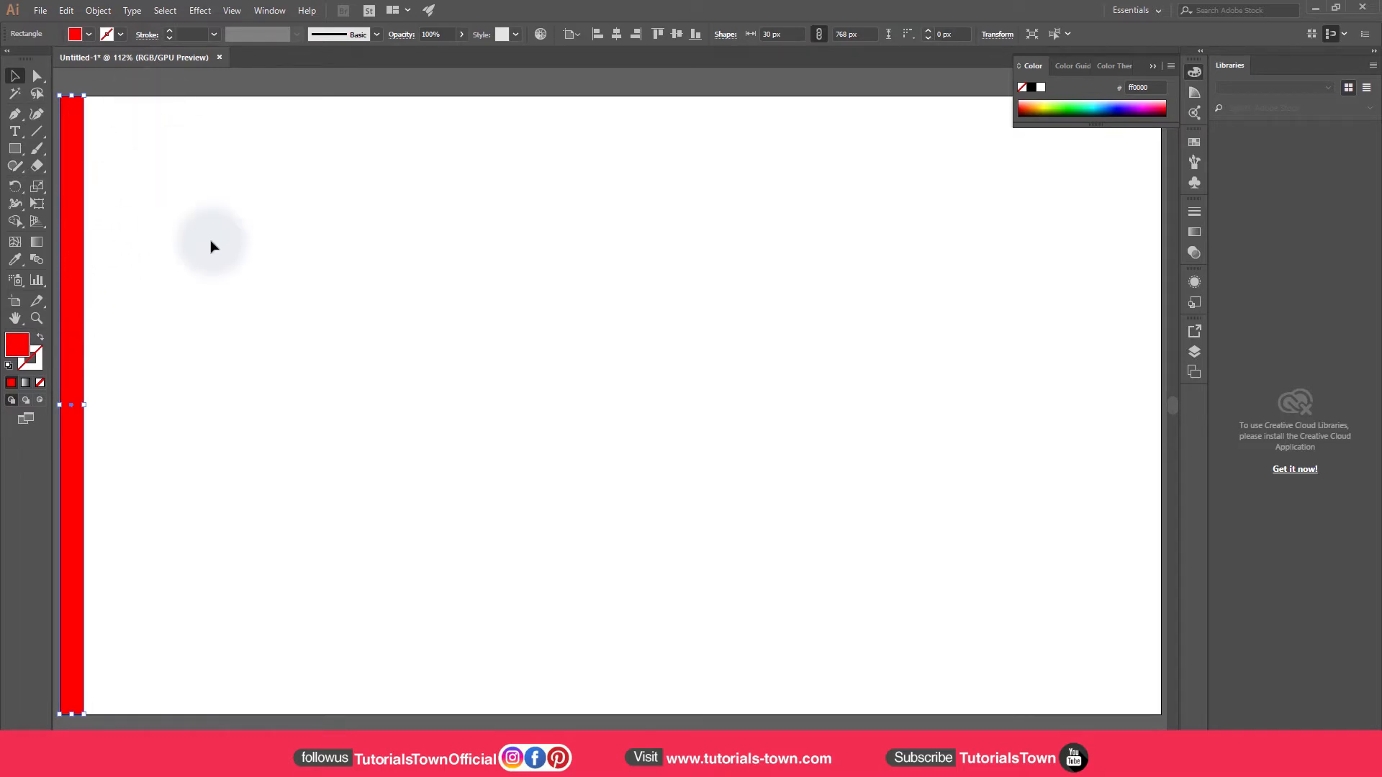
Start moving the red strip by an exact distance, entering the horizontal offset as the expression 30*2 px
double_click(14, 75)
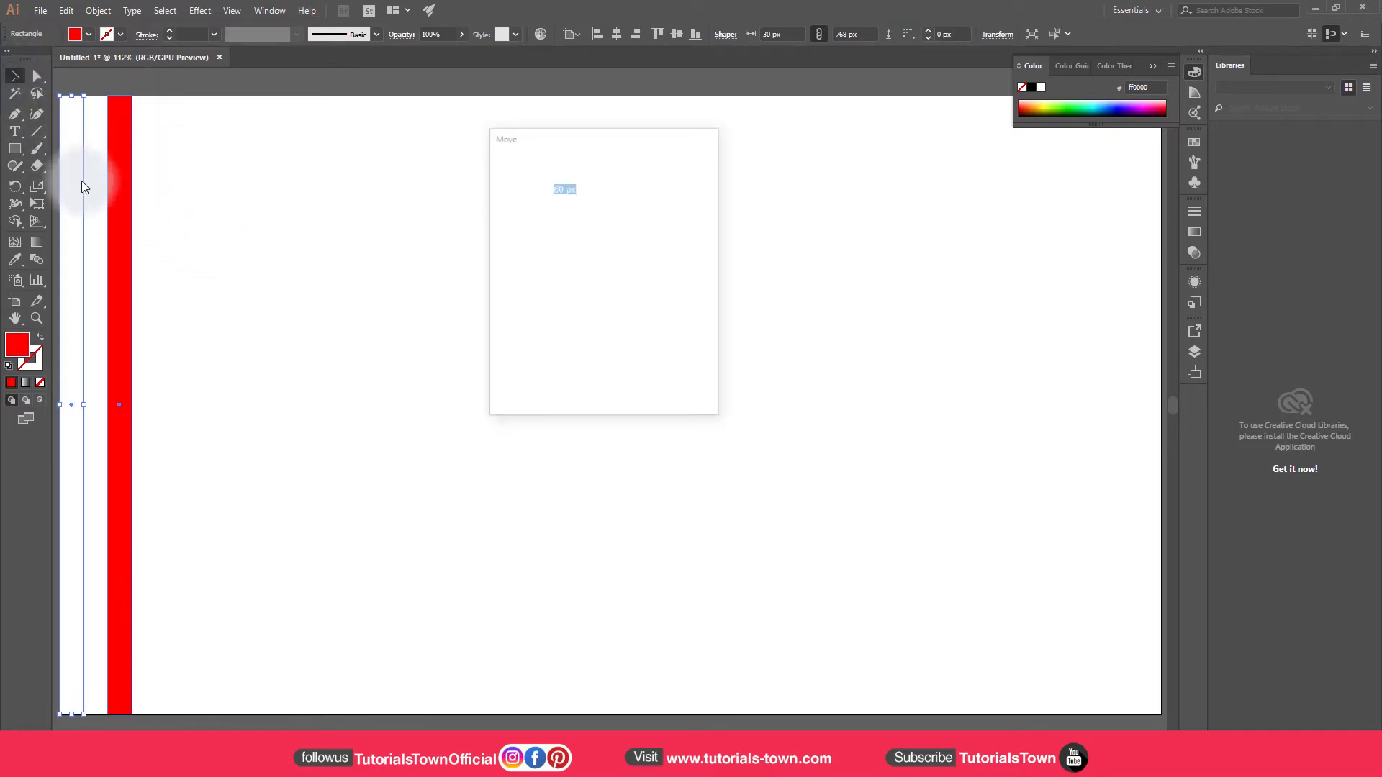
drag(569, 135, 392, 121)
click(396, 186)
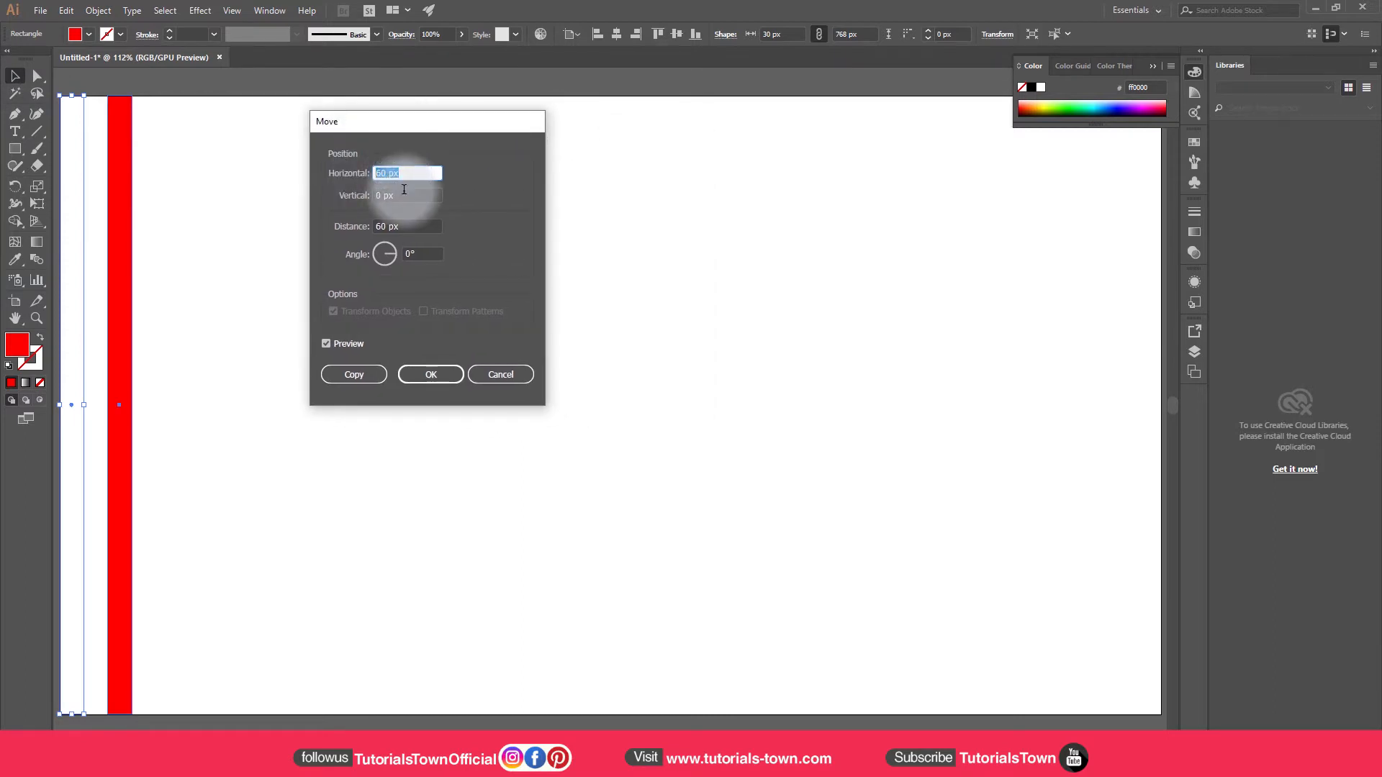
key(Tab)
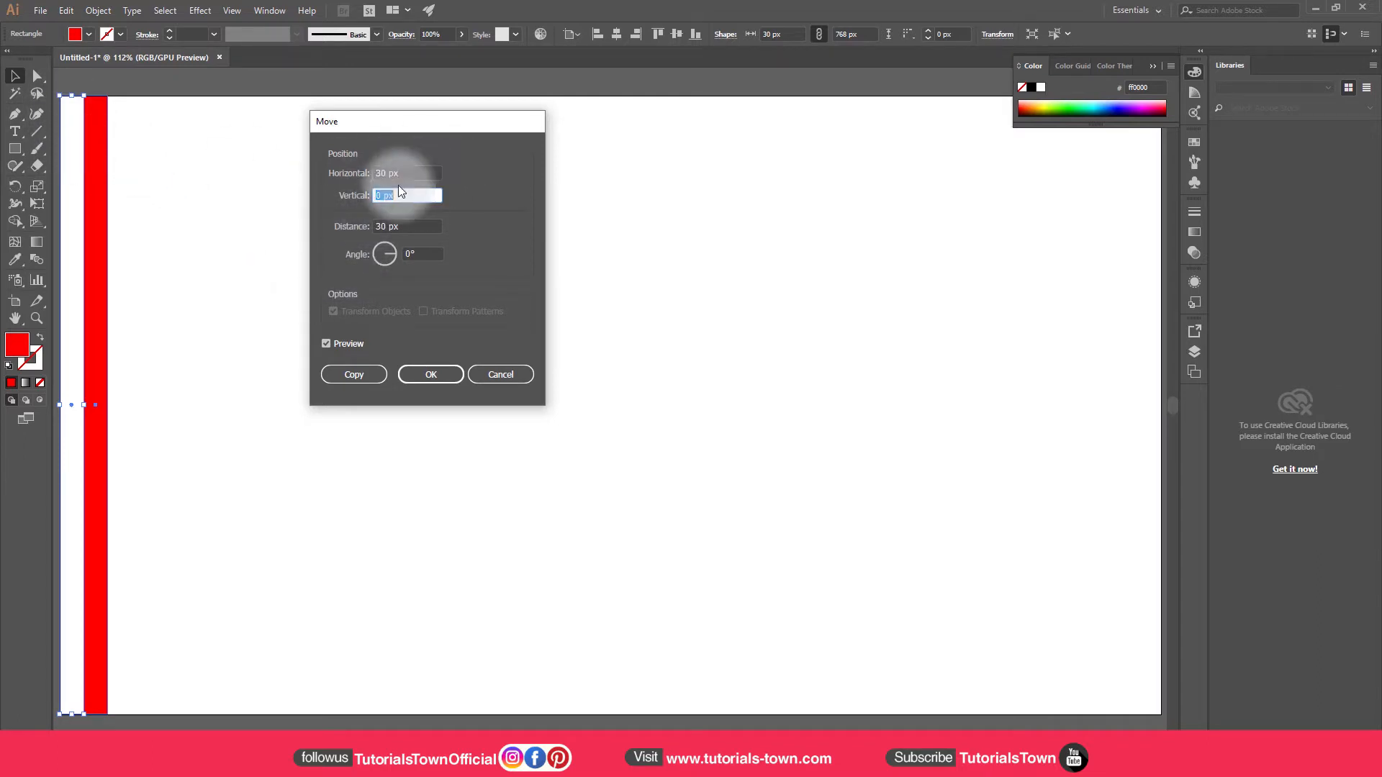
click(384, 173)
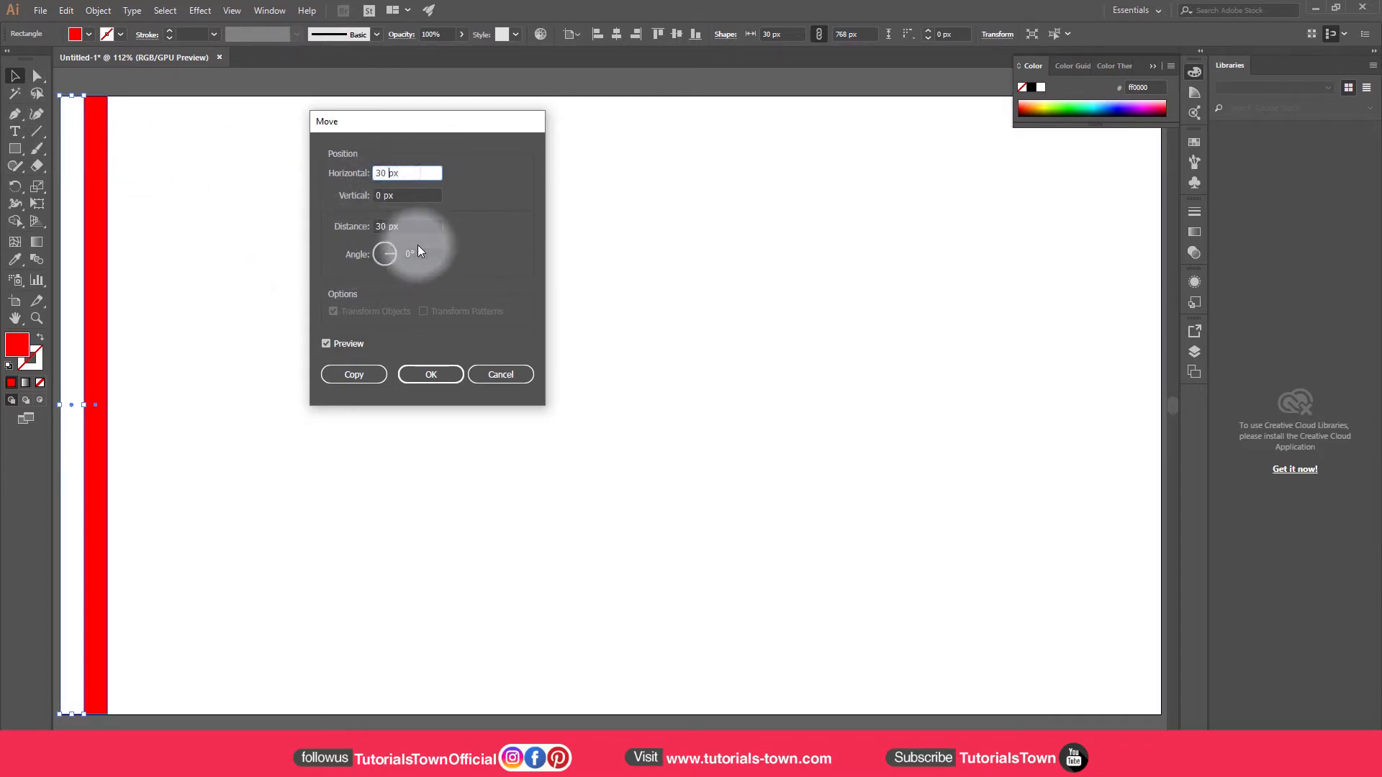
key(Left)
key(Left)
key(Left)
text(*)
key(super+plus)
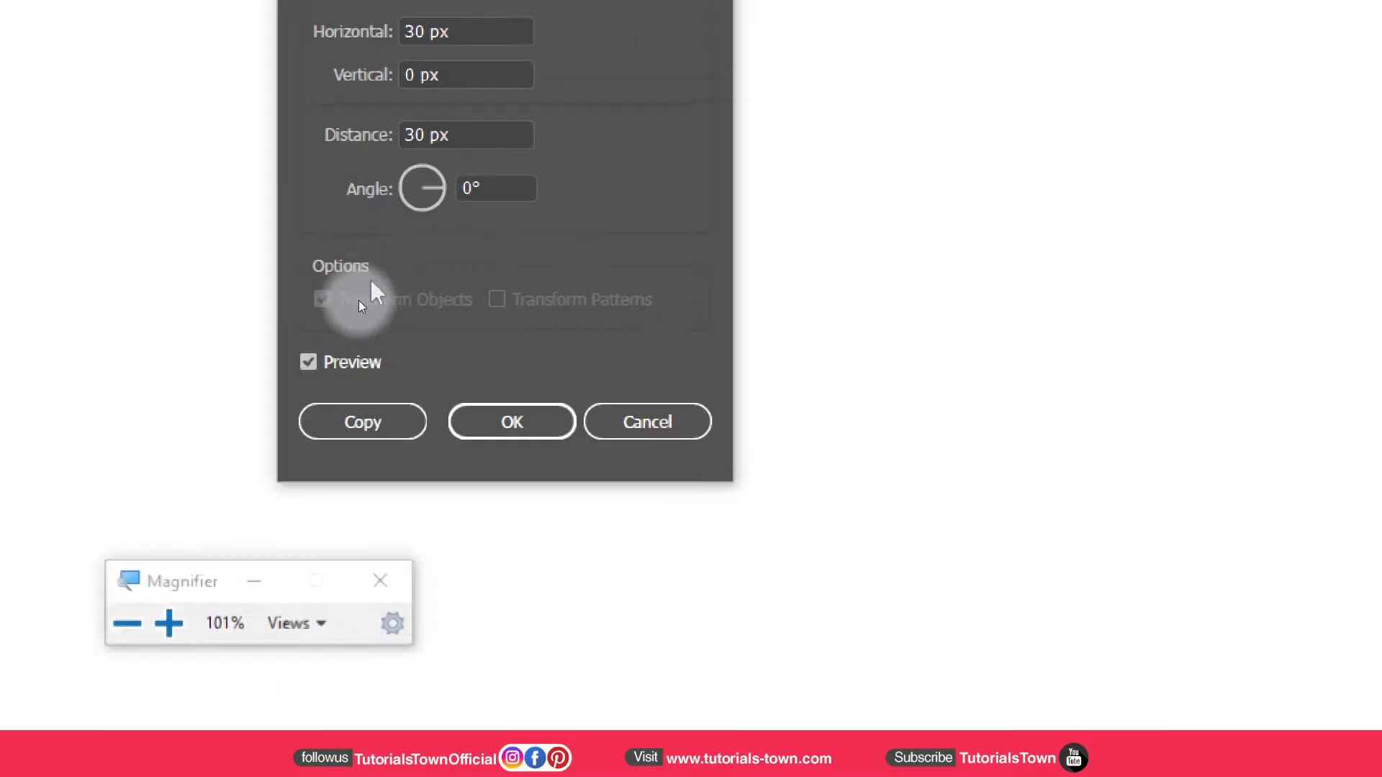
Try 2.894*2 px as the horizontal offset expression for the strip
click(437, 98)
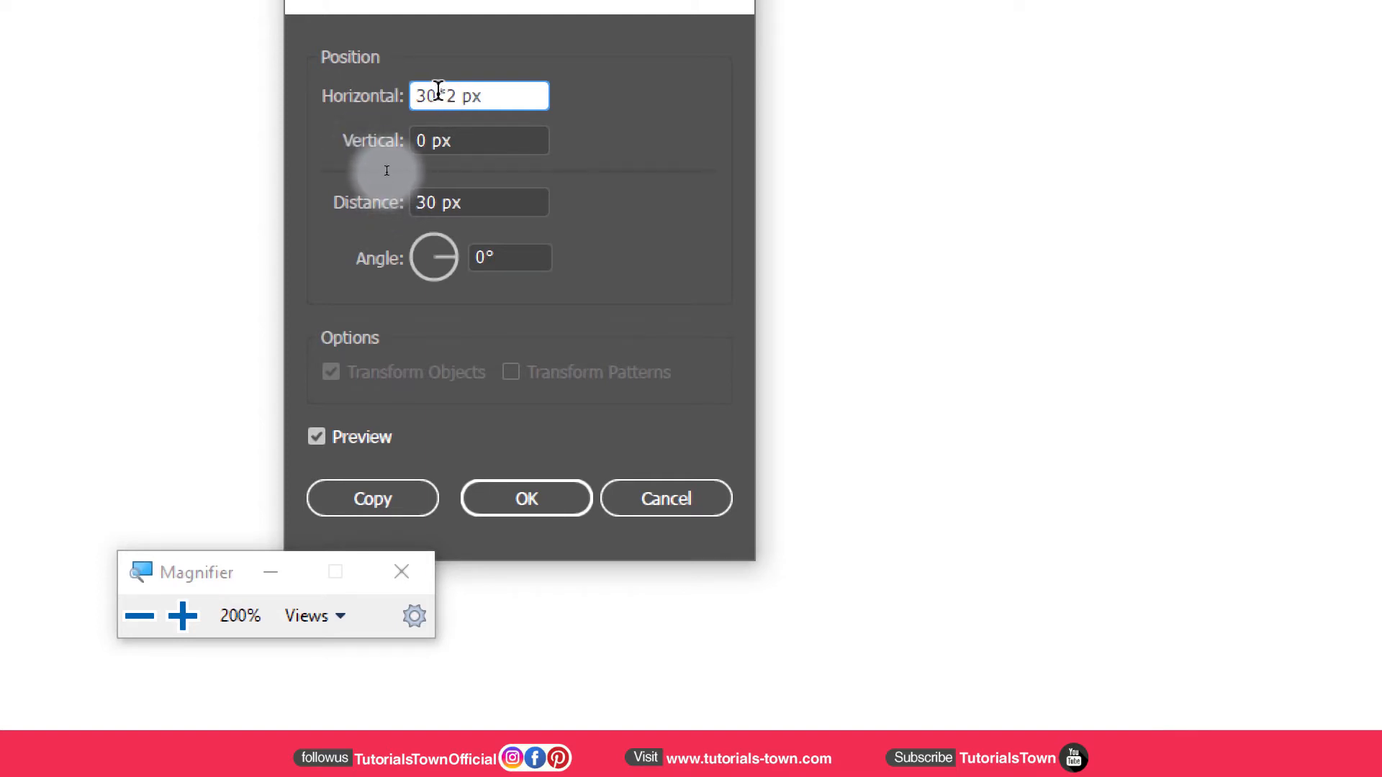
drag(437, 96, 404, 93)
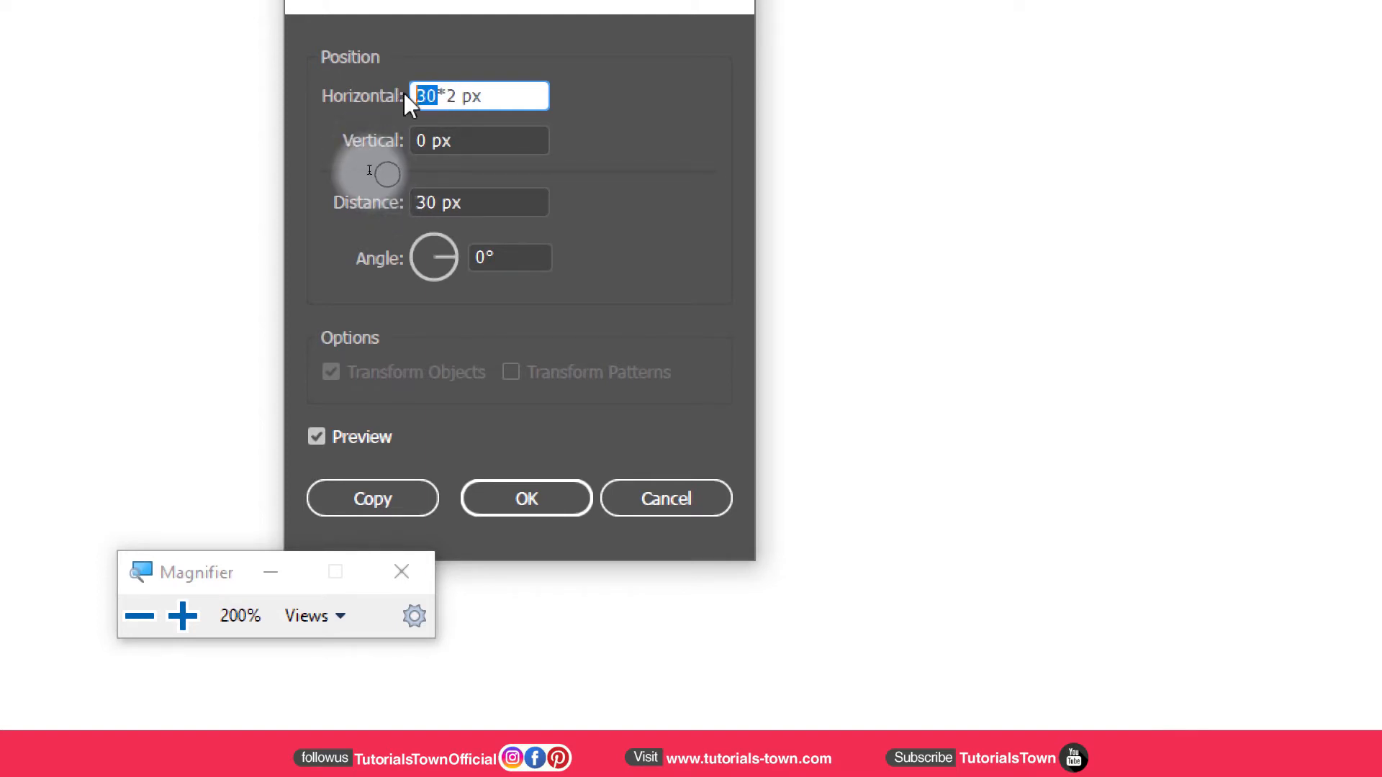
text(2.89)
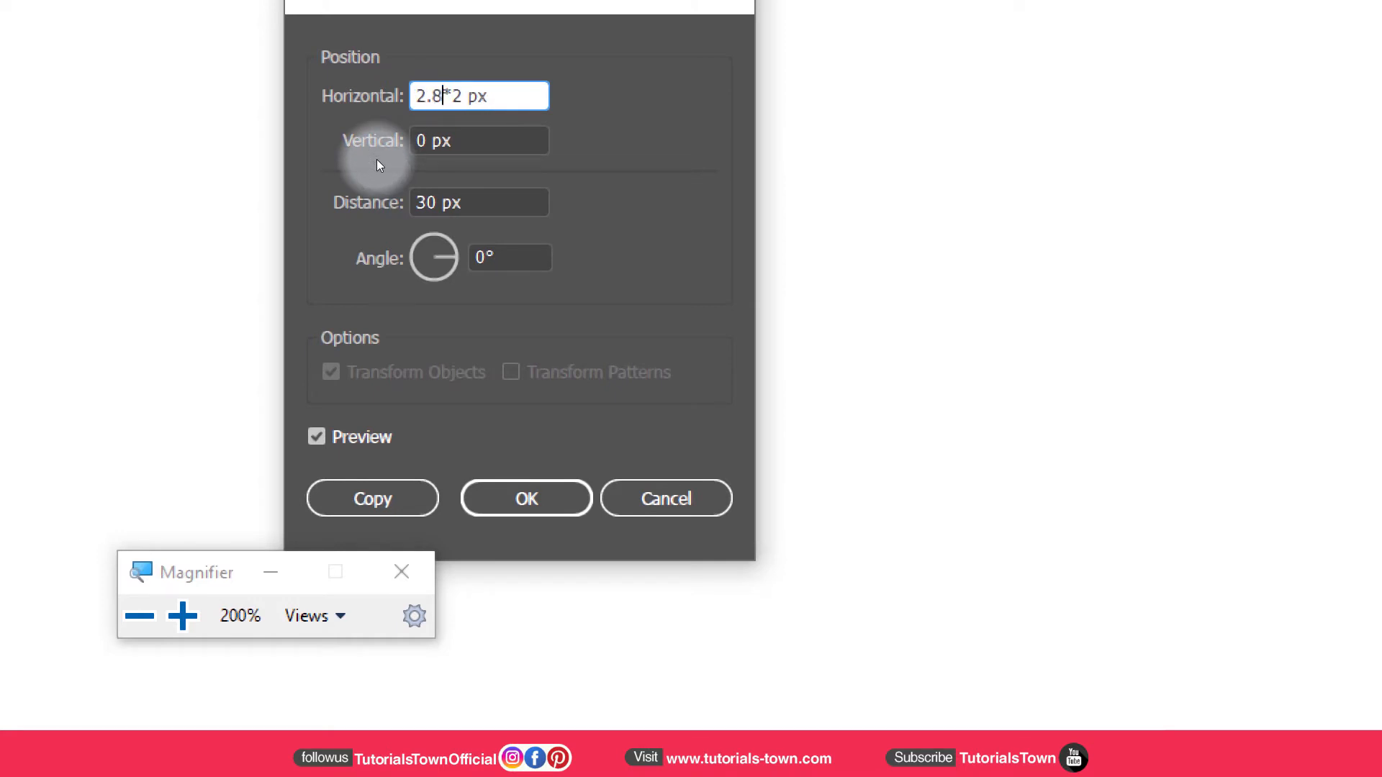
text(4)
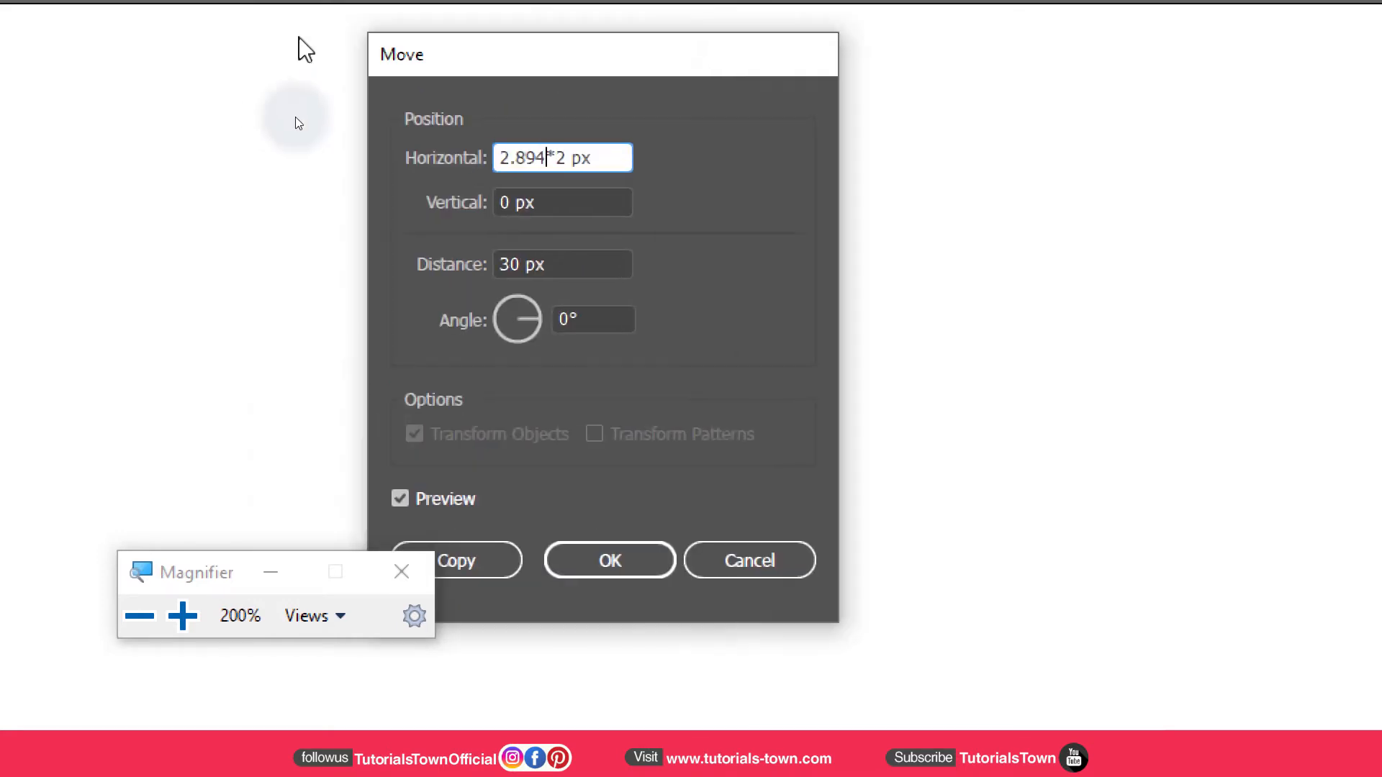
Set the horizontal offset to 30*2 px and create a copy of the strip at that distance
click(549, 159)
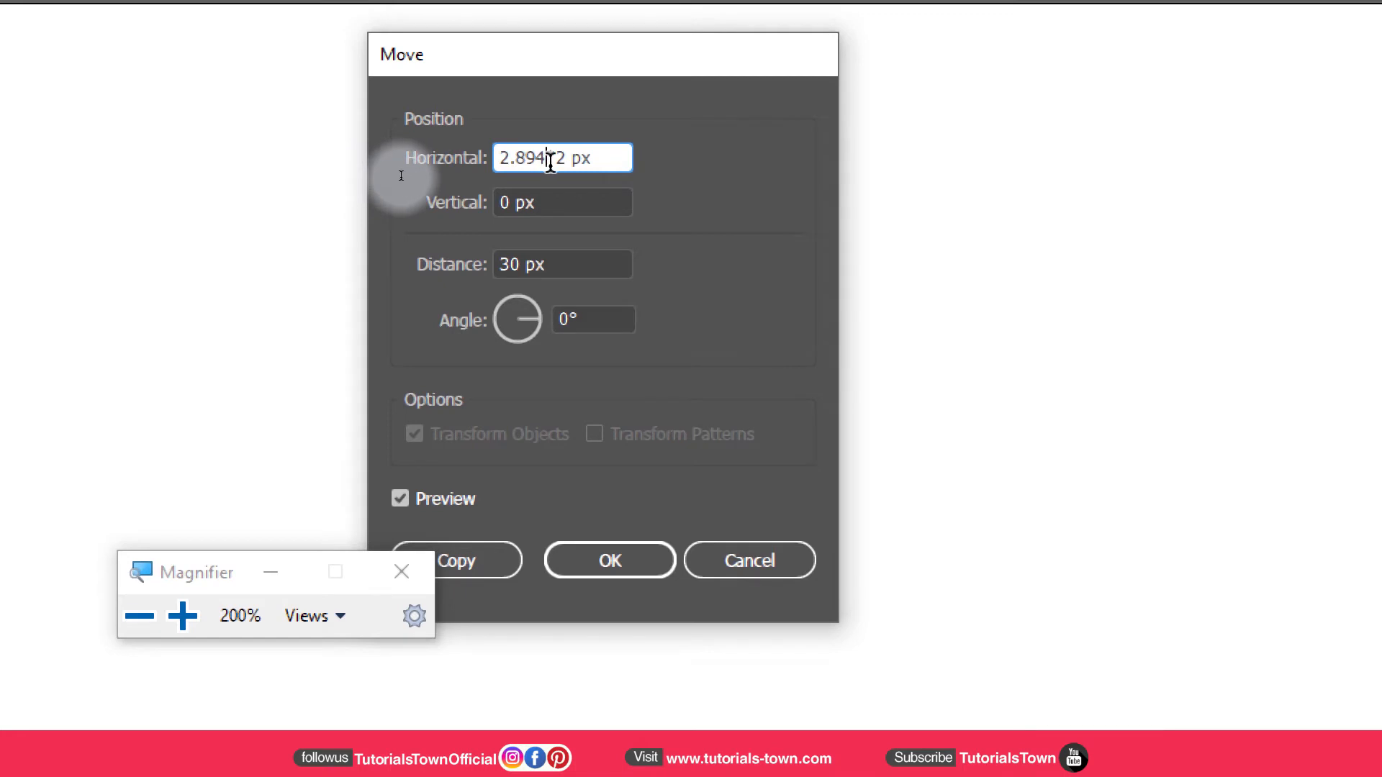
drag(547, 158, 484, 162)
text(30)
key(Tab)
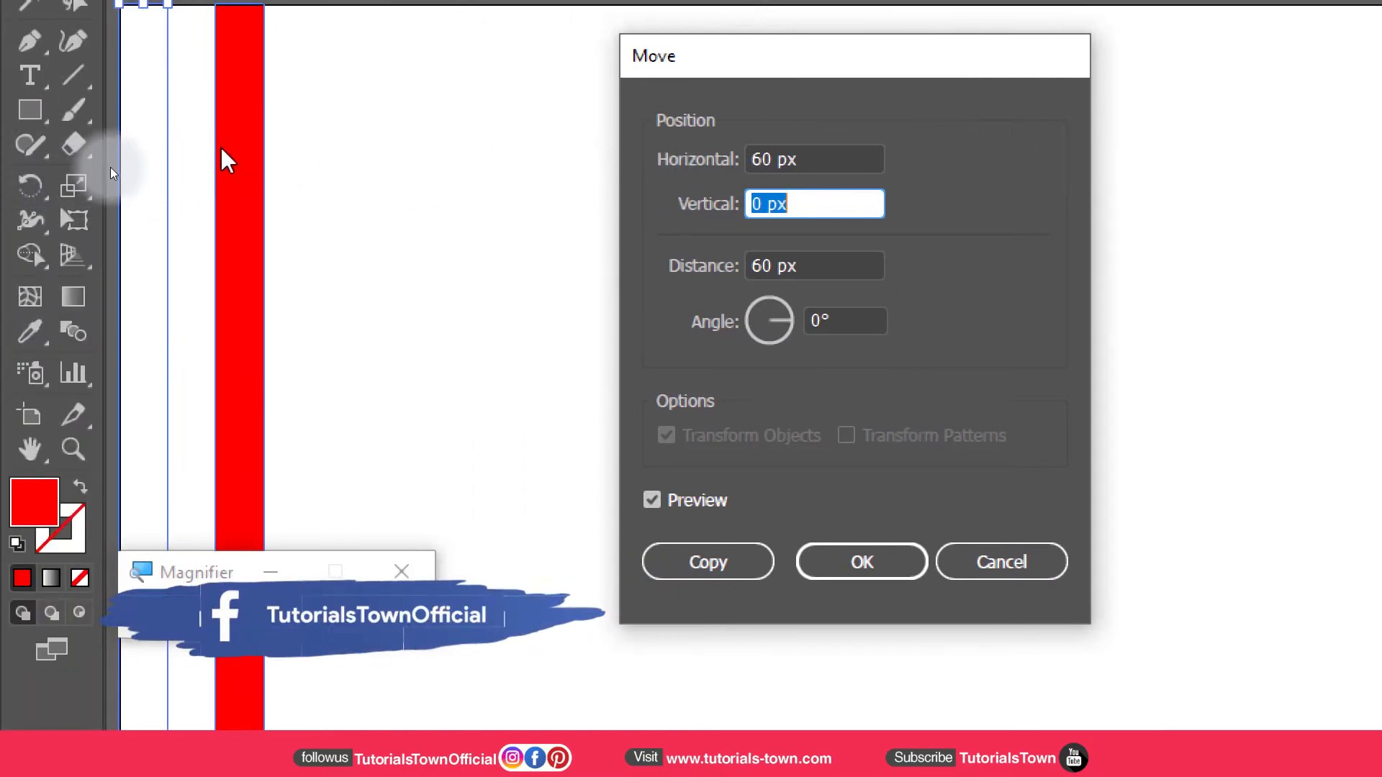
click(731, 564)
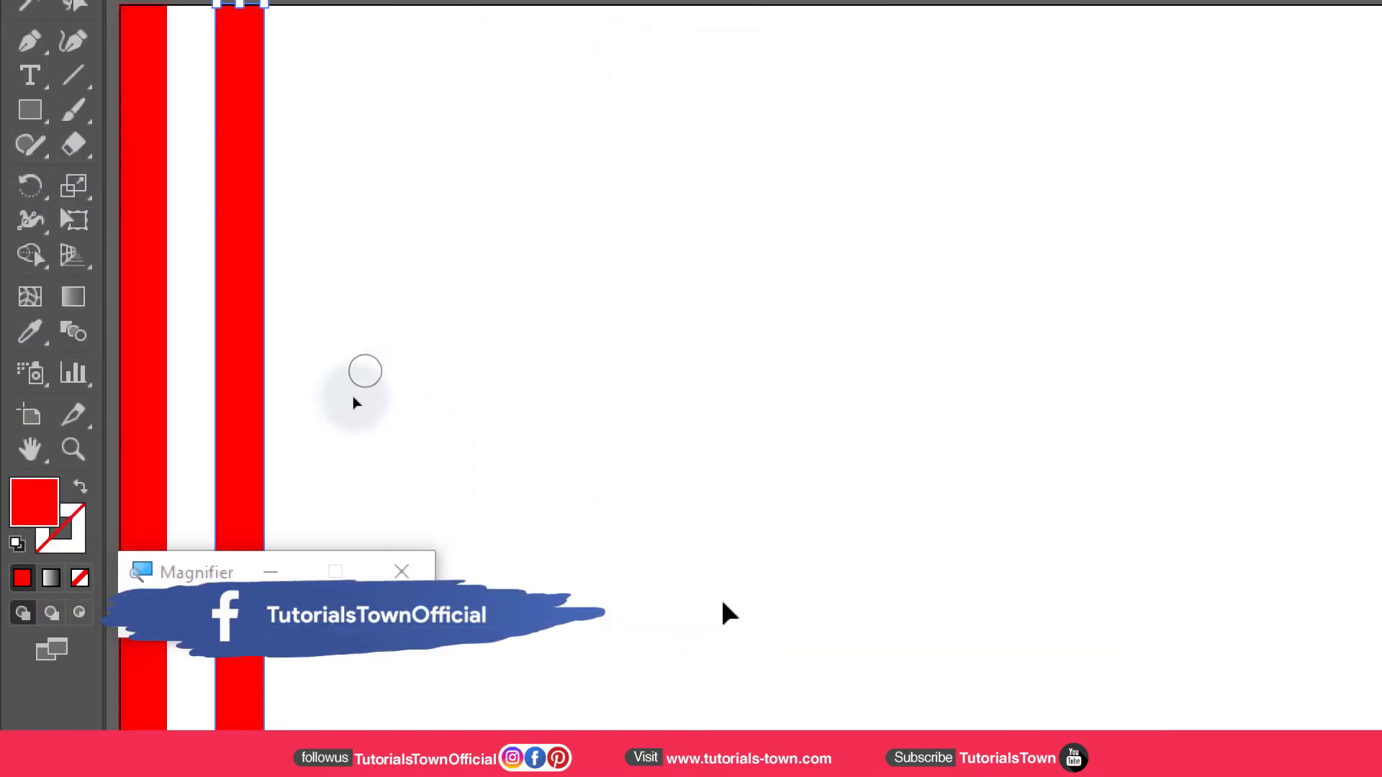
Close the screen magnifier and repeat the strip copy until evenly spaced red strips fill the artboard's full width
key(ctrl+d)
key(ctrl+d)
key(ctrl+d)
key(ctrl+d)
key(ctrl+d)
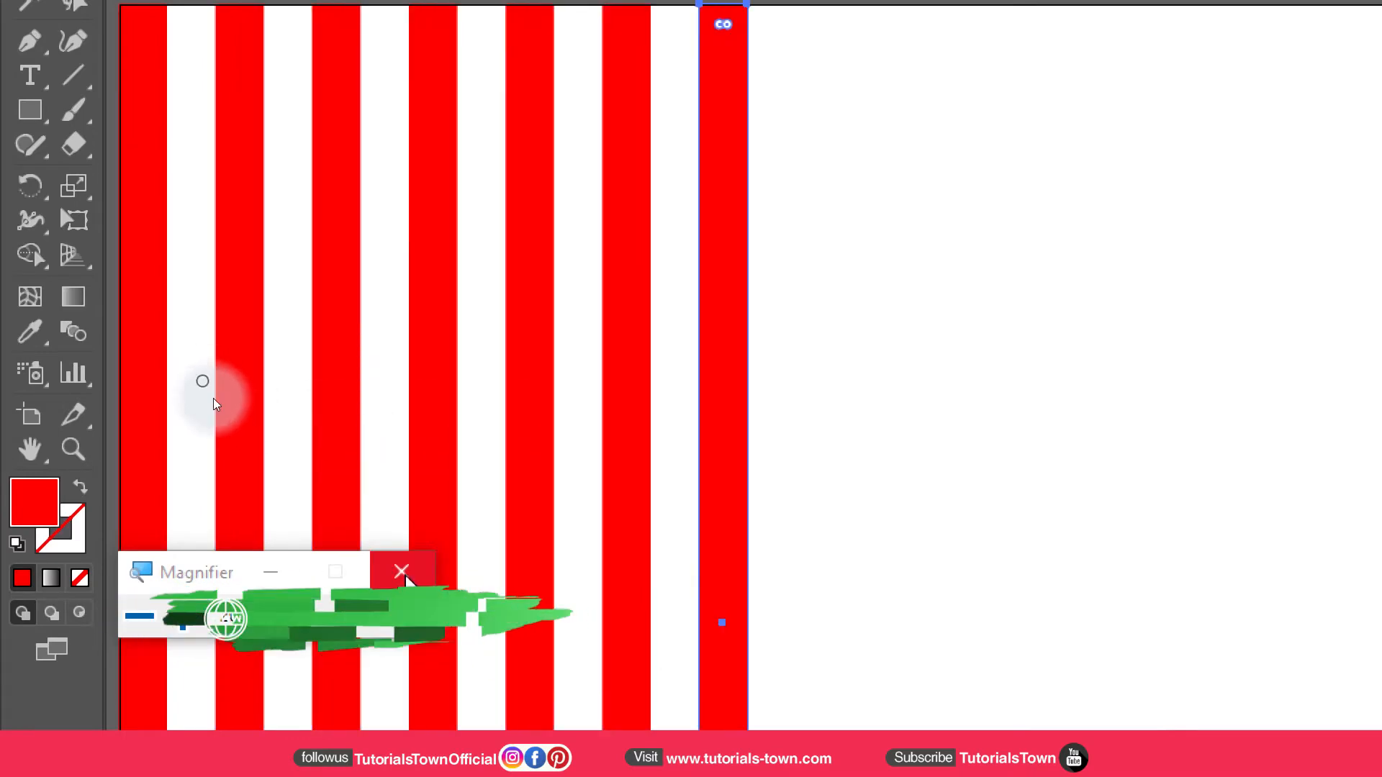
click(401, 571)
key(ctrl+d)
key(ctrl+d)
key(ctrl+d)
key(ctrl+d)
key(ctrl+d)
key(ctrl+d)
key(ctrl+d)
key(ctrl+d)
key(ctrl+d)
key(ctrl+d)
key(ctrl+d)
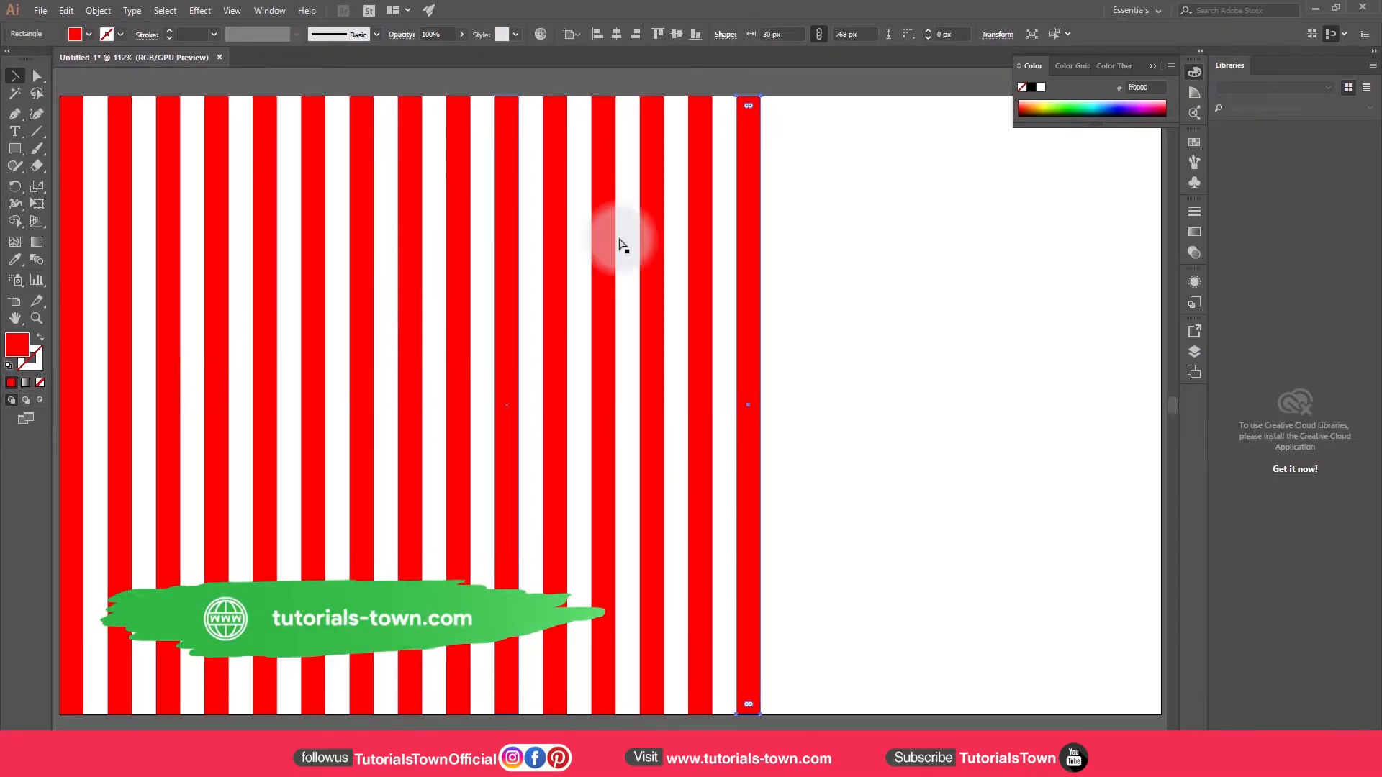
key(ctrl+d)
key(ctrl+d)
key(ctrl+d)
key(ctrl+d)
key(ctrl+d)
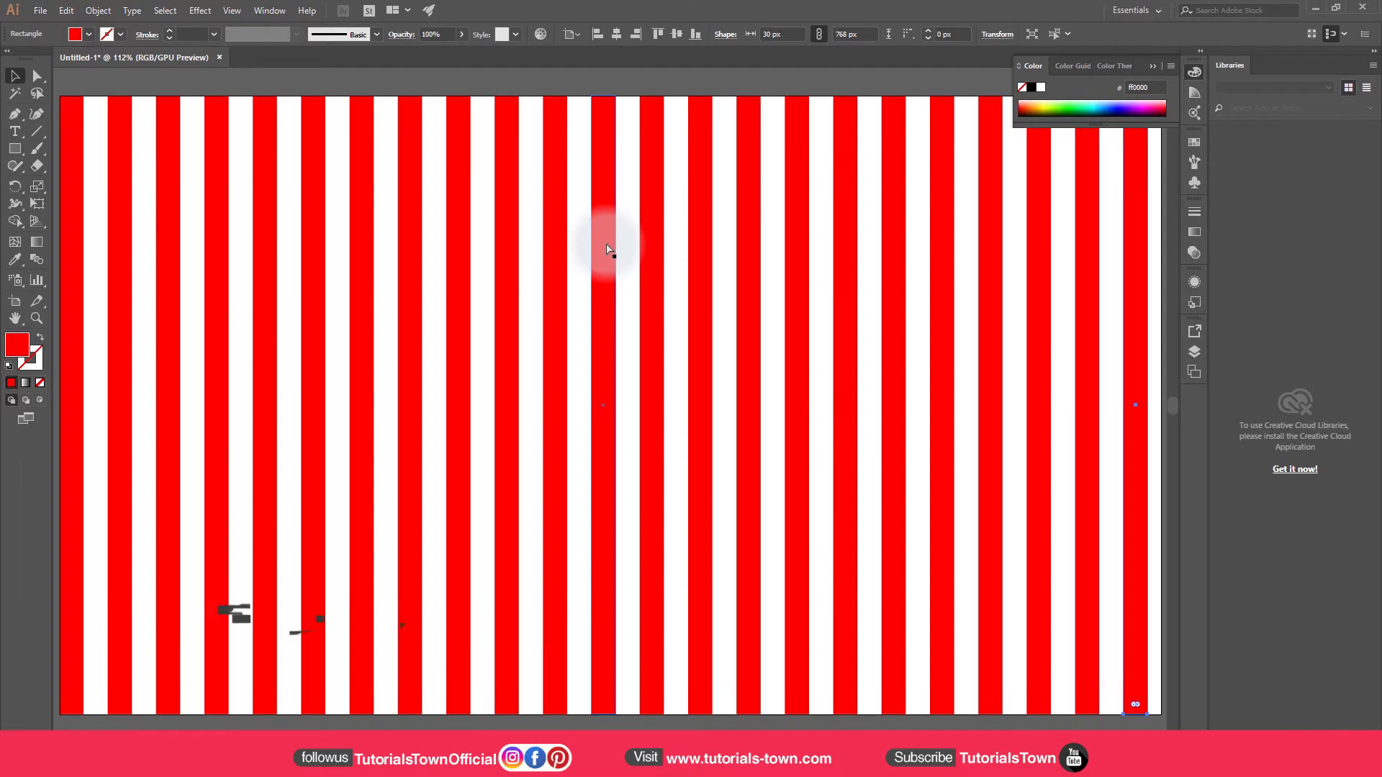
Duplicate the striped artboard together with its artwork into the empty space beside the original
key(ctrl+minus)
key(ctrl+minus)
key(ctrl+minus)
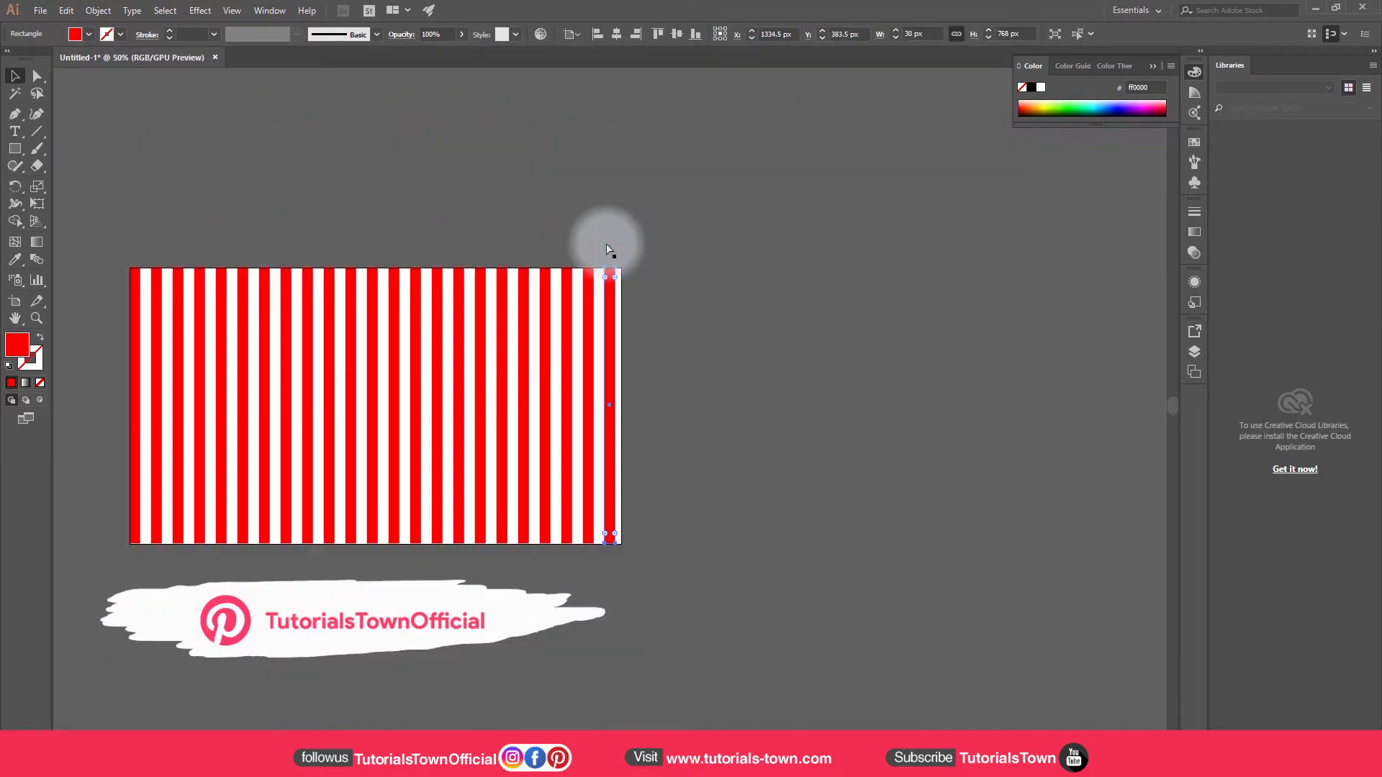
click(15, 301)
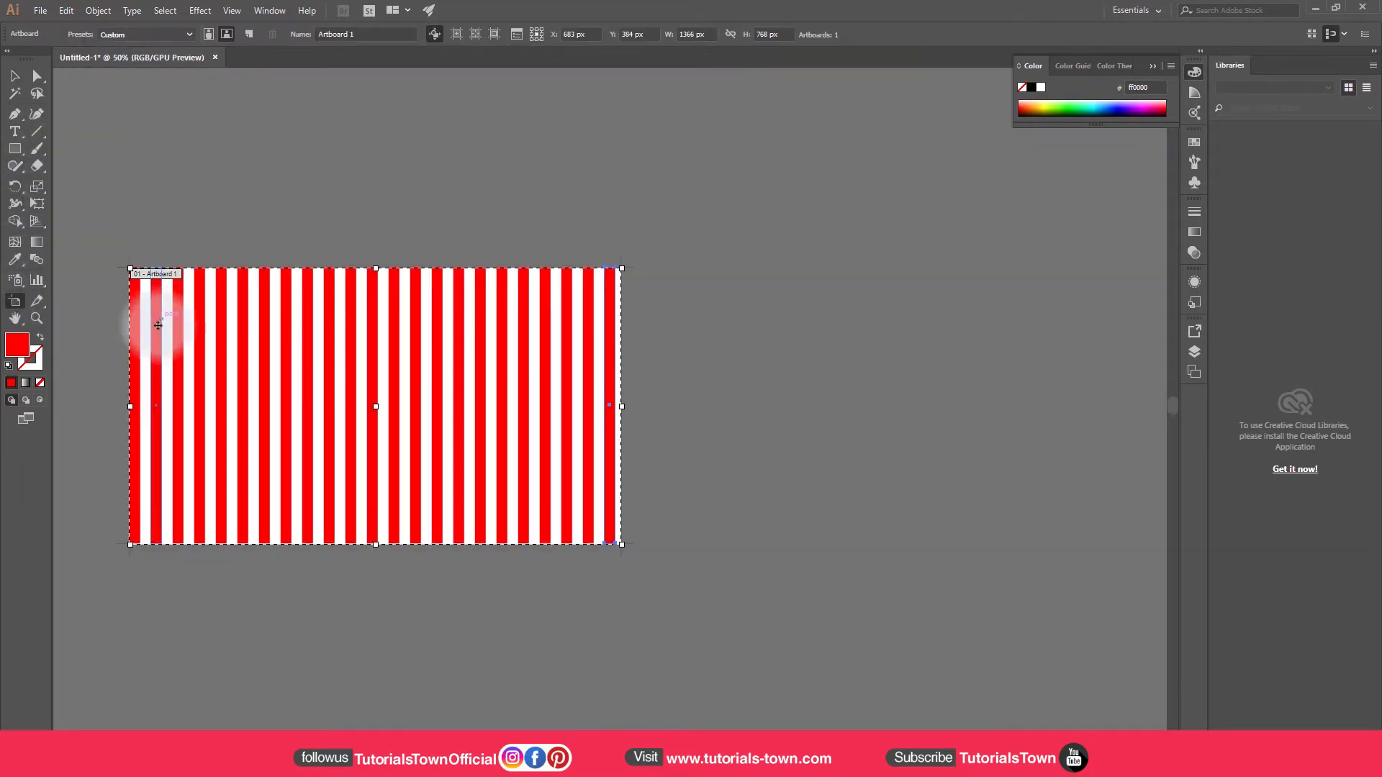
click(15, 76)
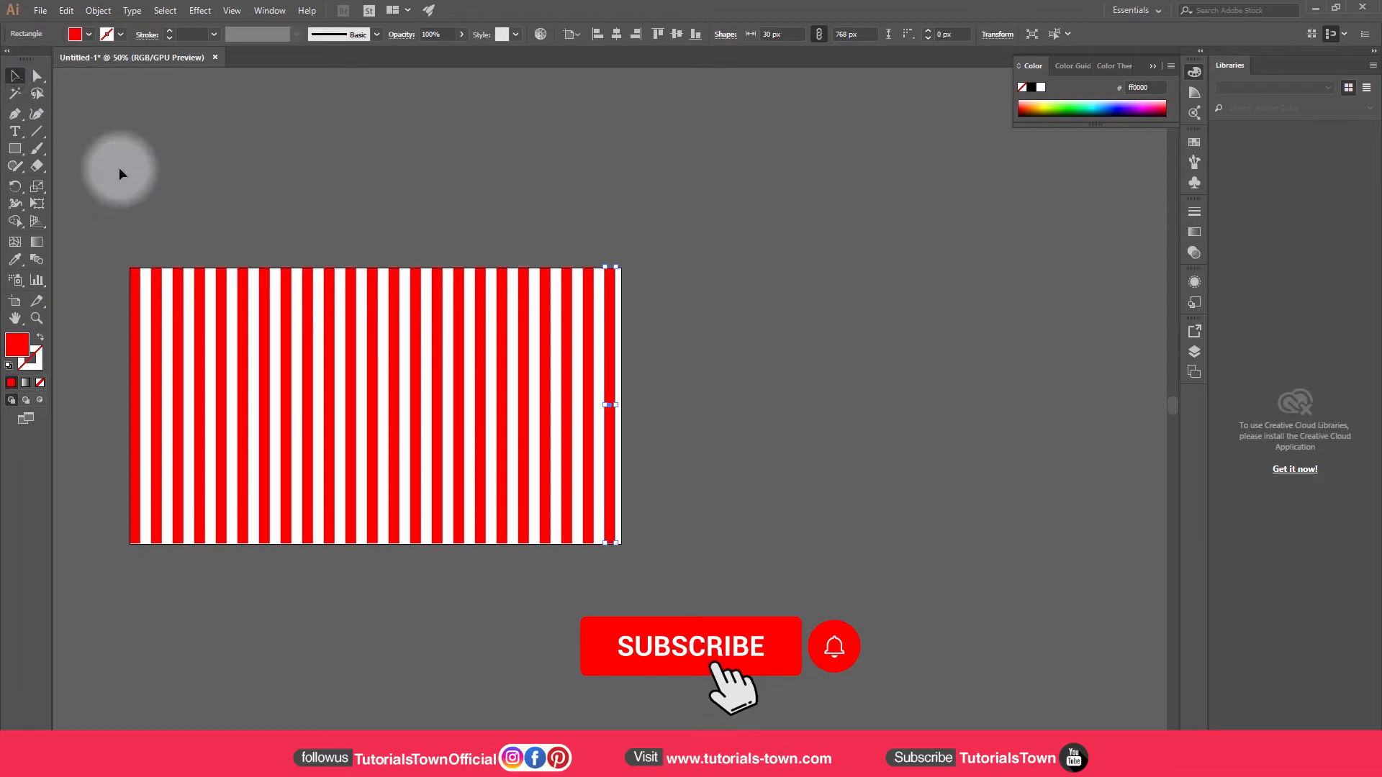
click(16, 301)
drag(174, 361, 392, 286)
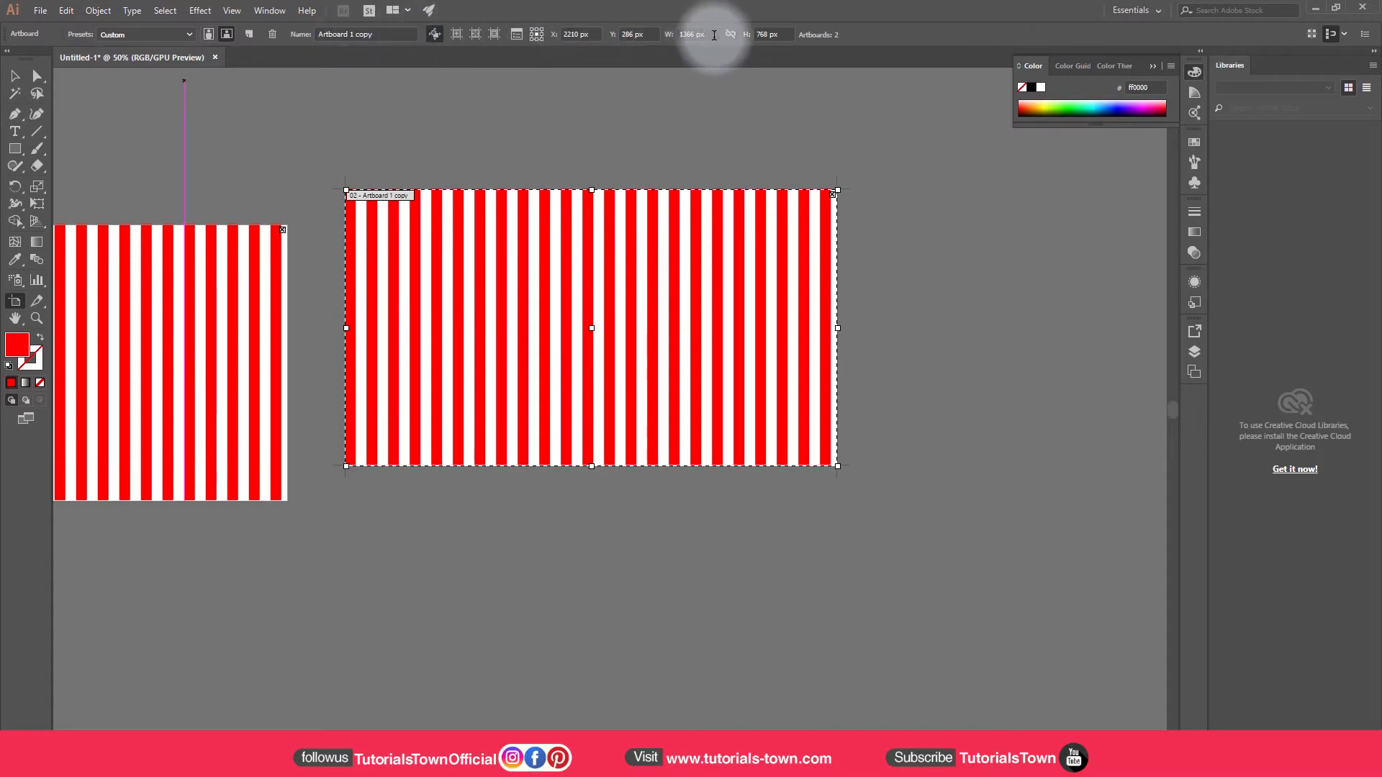
Make the duplicated artboard square by matching its width to its 768 px height
click(669, 34)
click(769, 34)
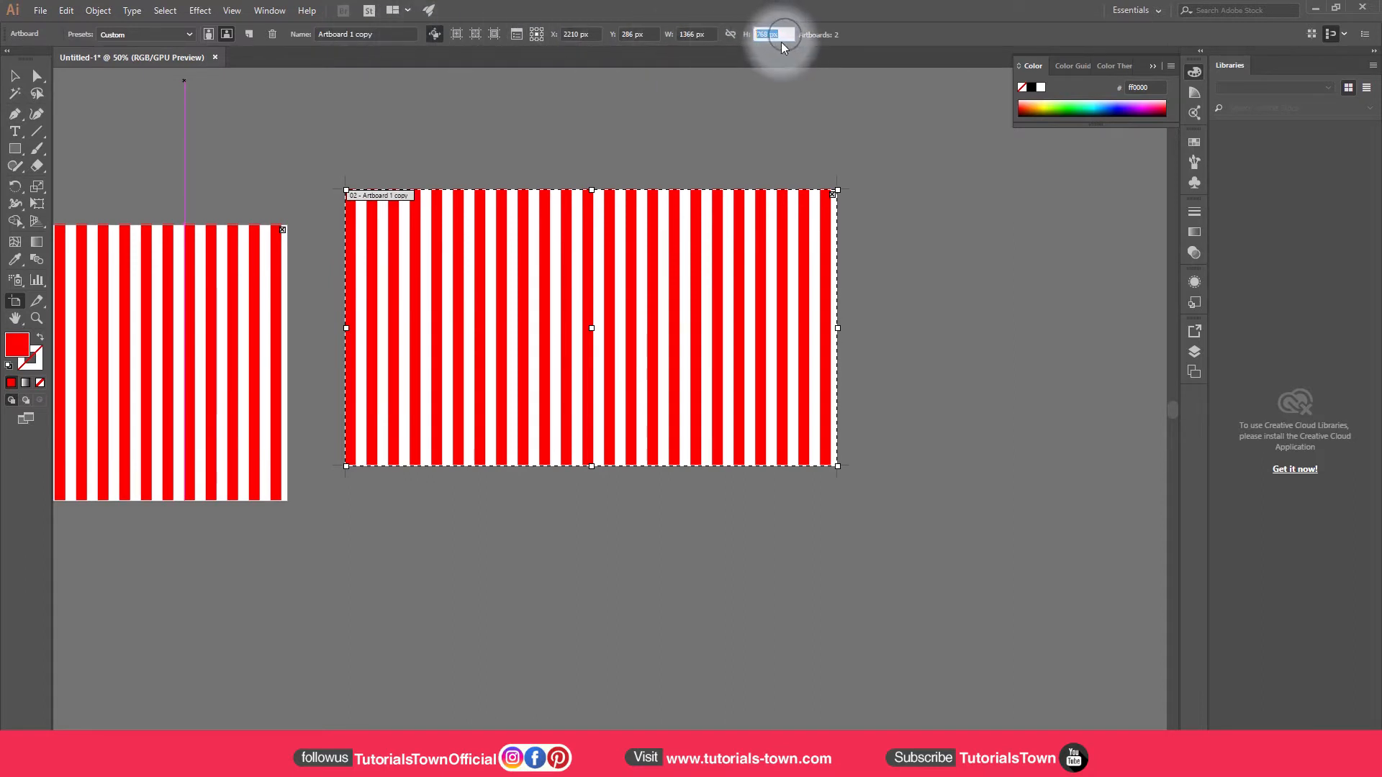
click(691, 34)
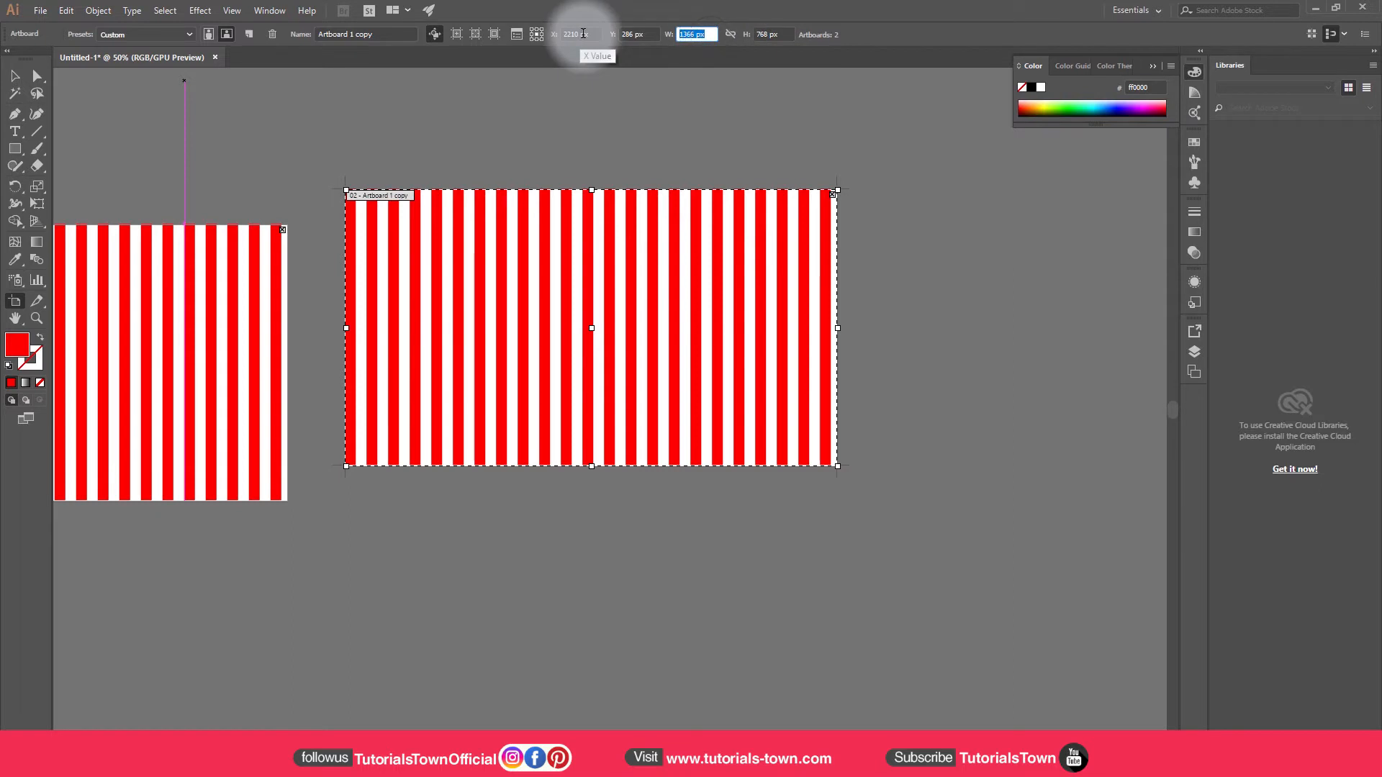
key(Return)
Select all the red strips on the duplicated artboard and delete them
click(15, 75)
drag(324, 139, 853, 381)
key(Delete)
Create a 100 by 100 px red square on the empty square artboard
key(ctrl+0)
click(14, 151)
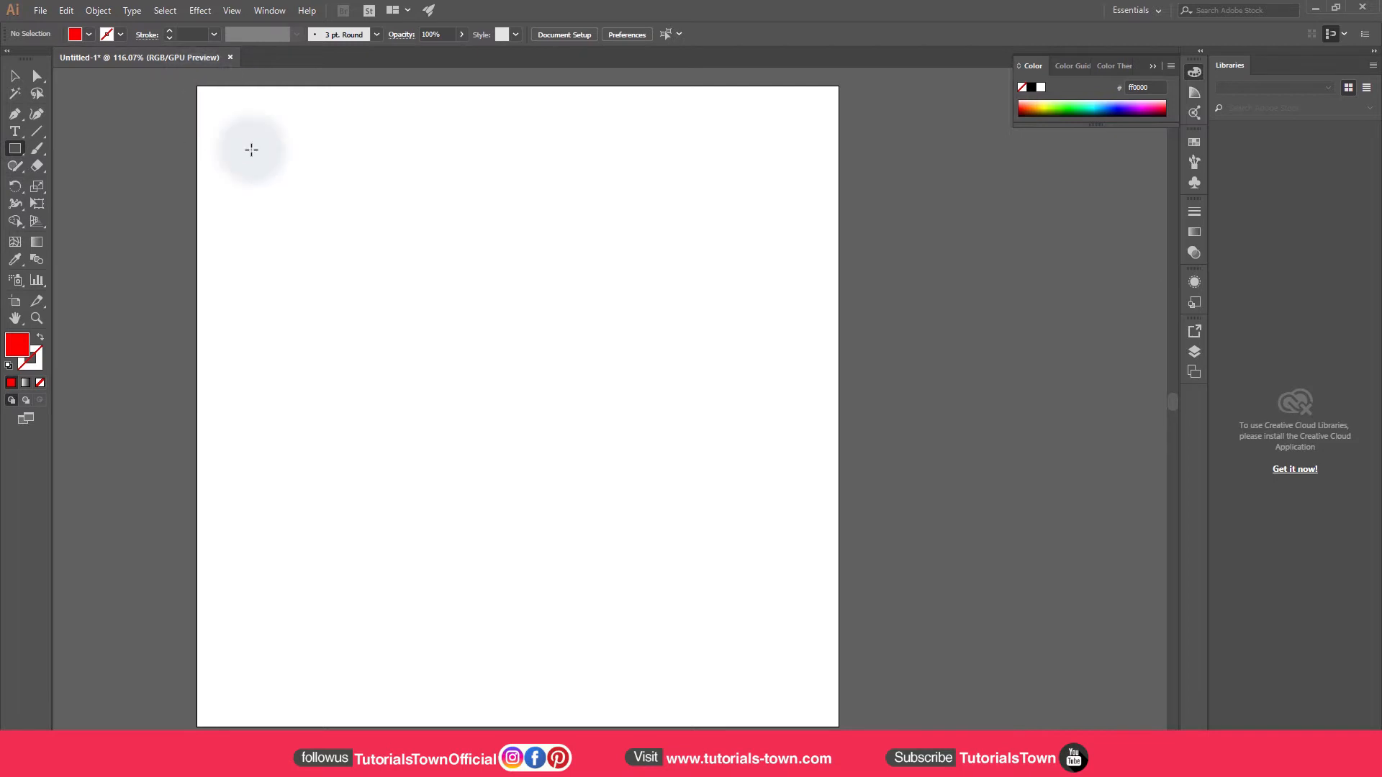
click(307, 195)
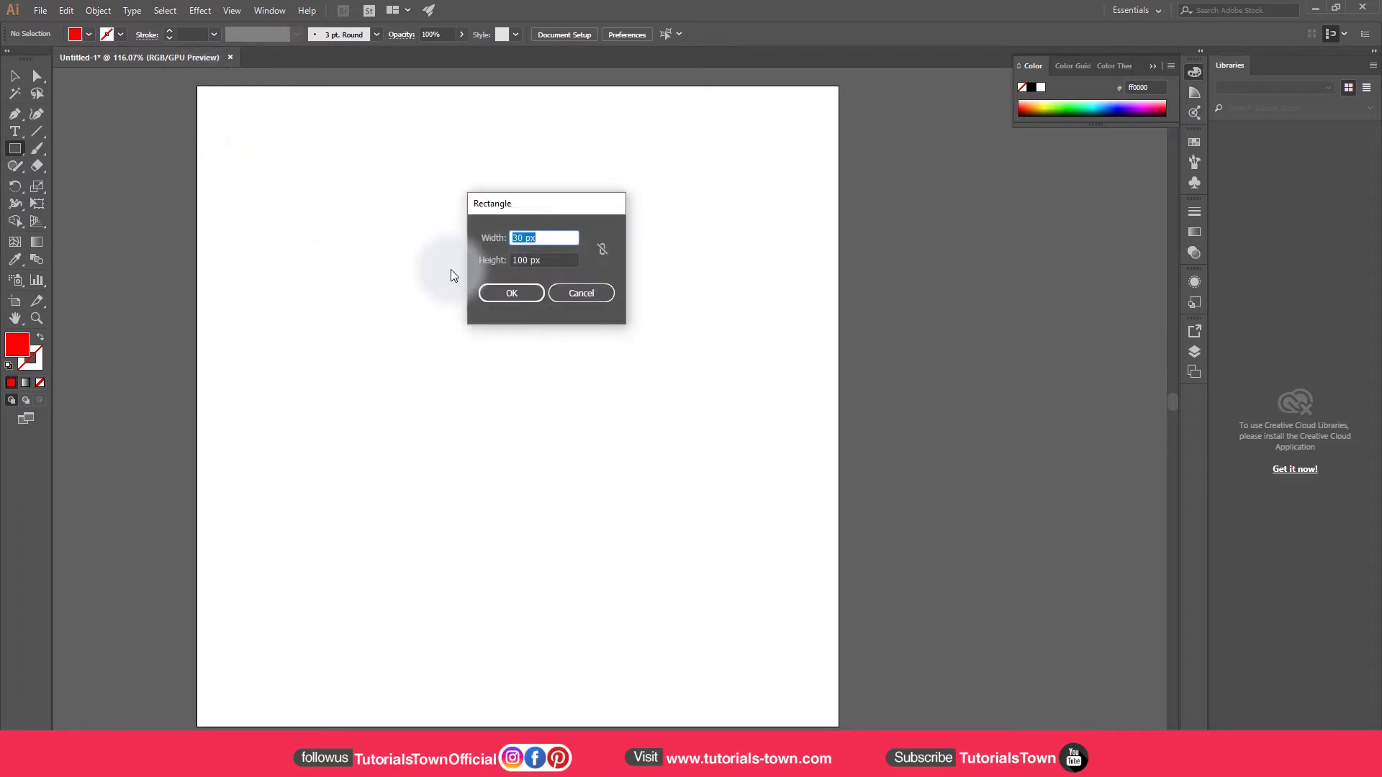
text(100)
key(Return)
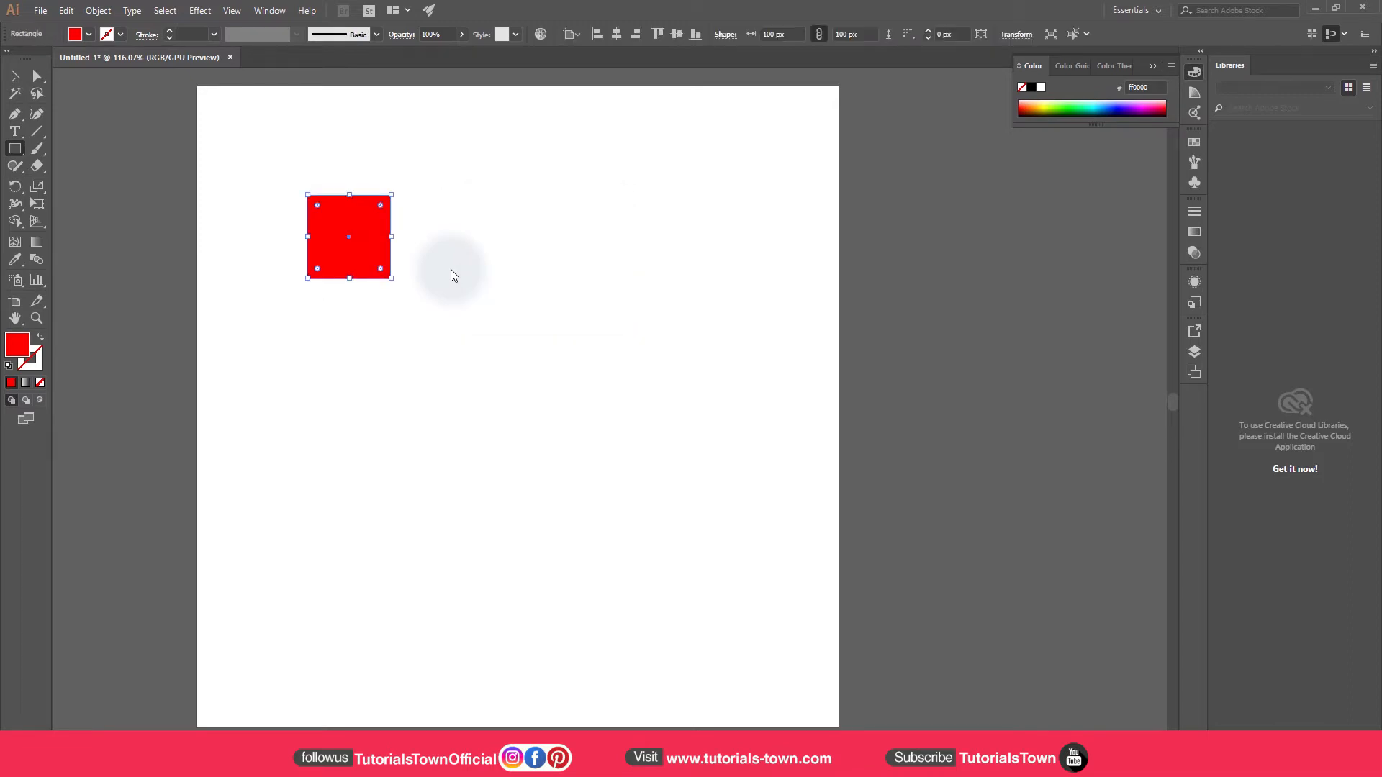
click(15, 75)
click(447, 278)
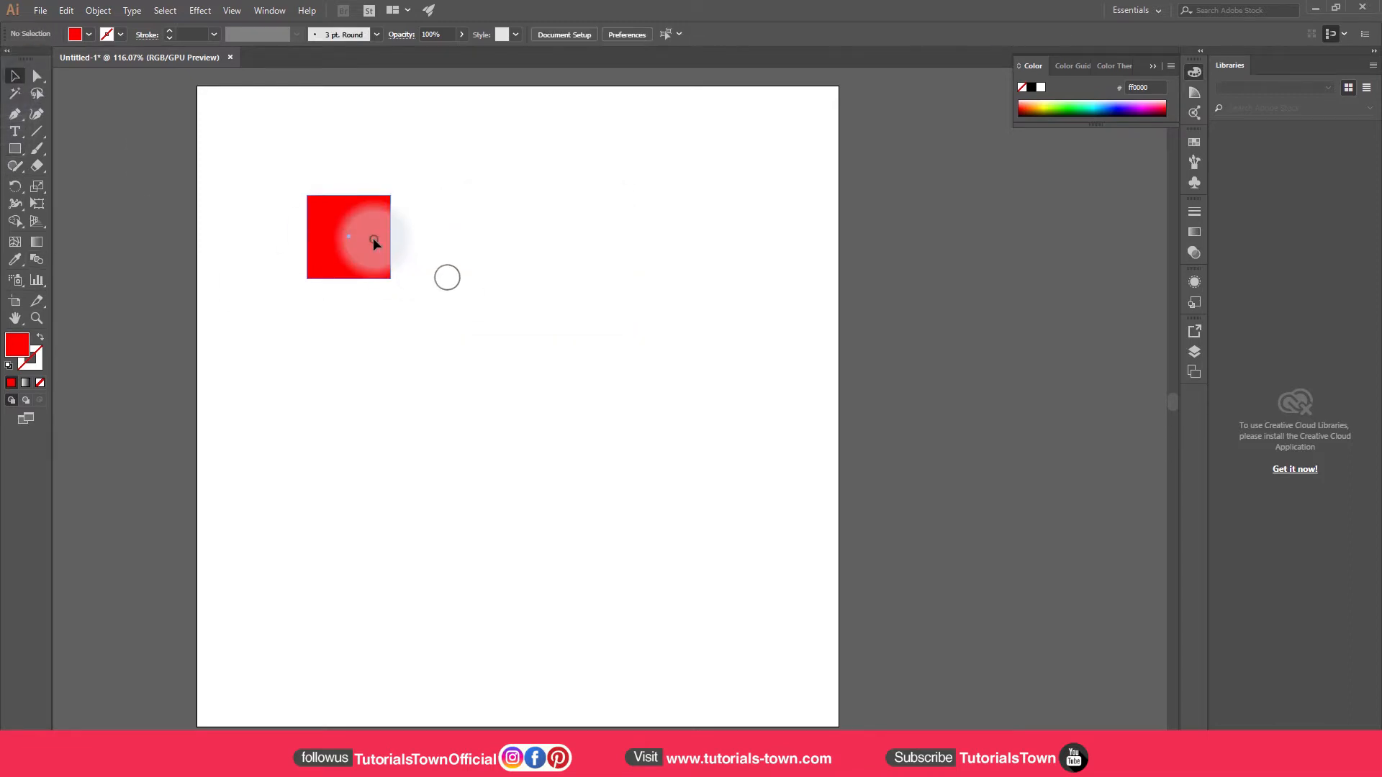
Align the red square to the artboard's upper-left corner, and move the alignment controls away from that area
click(373, 240)
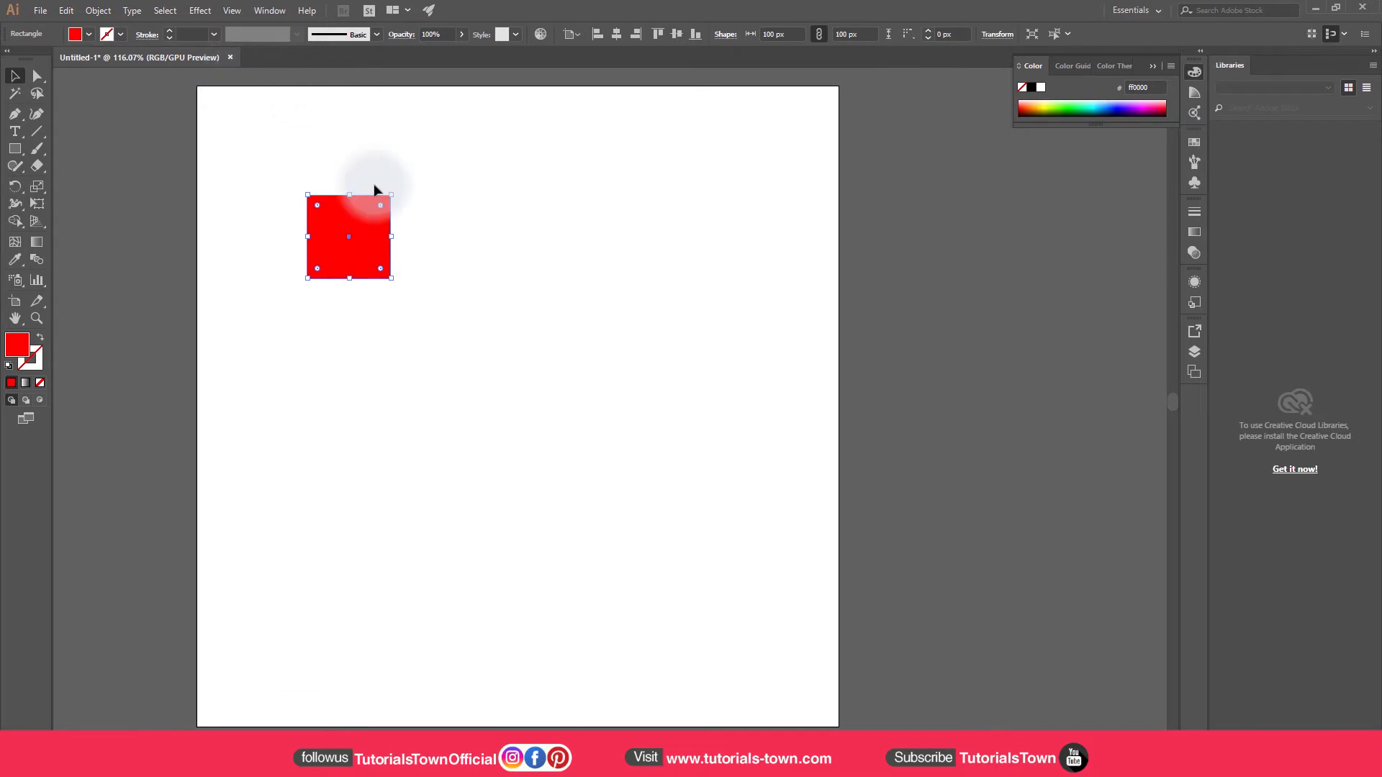
click(271, 10)
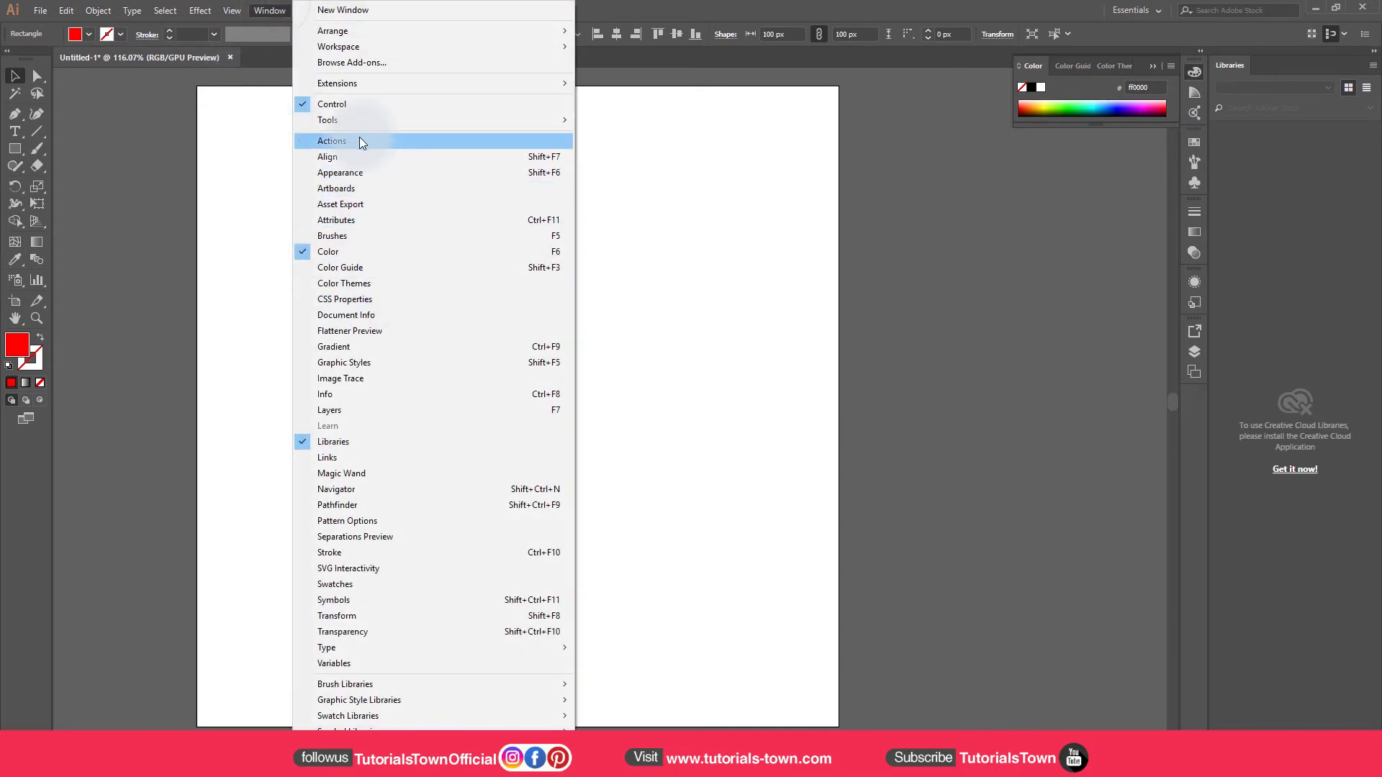
click(357, 157)
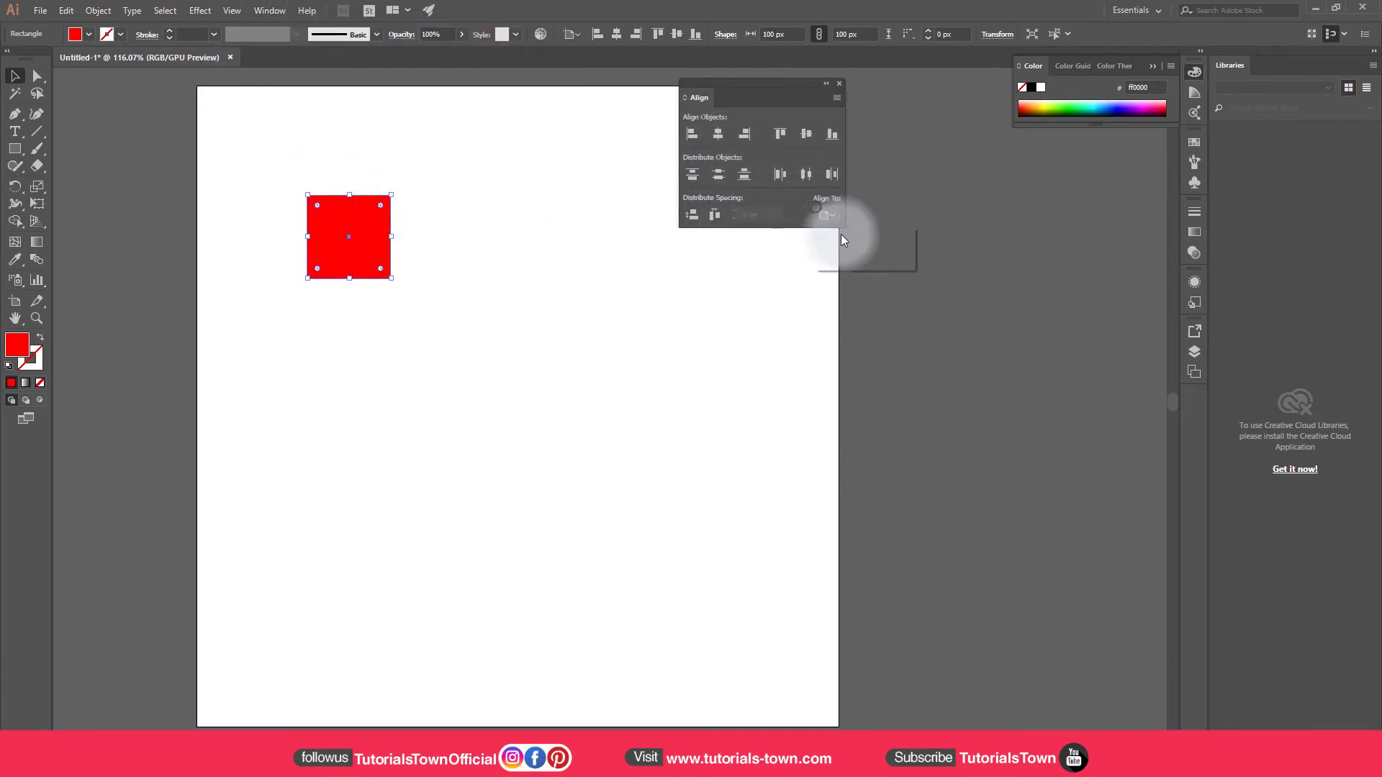
click(792, 214)
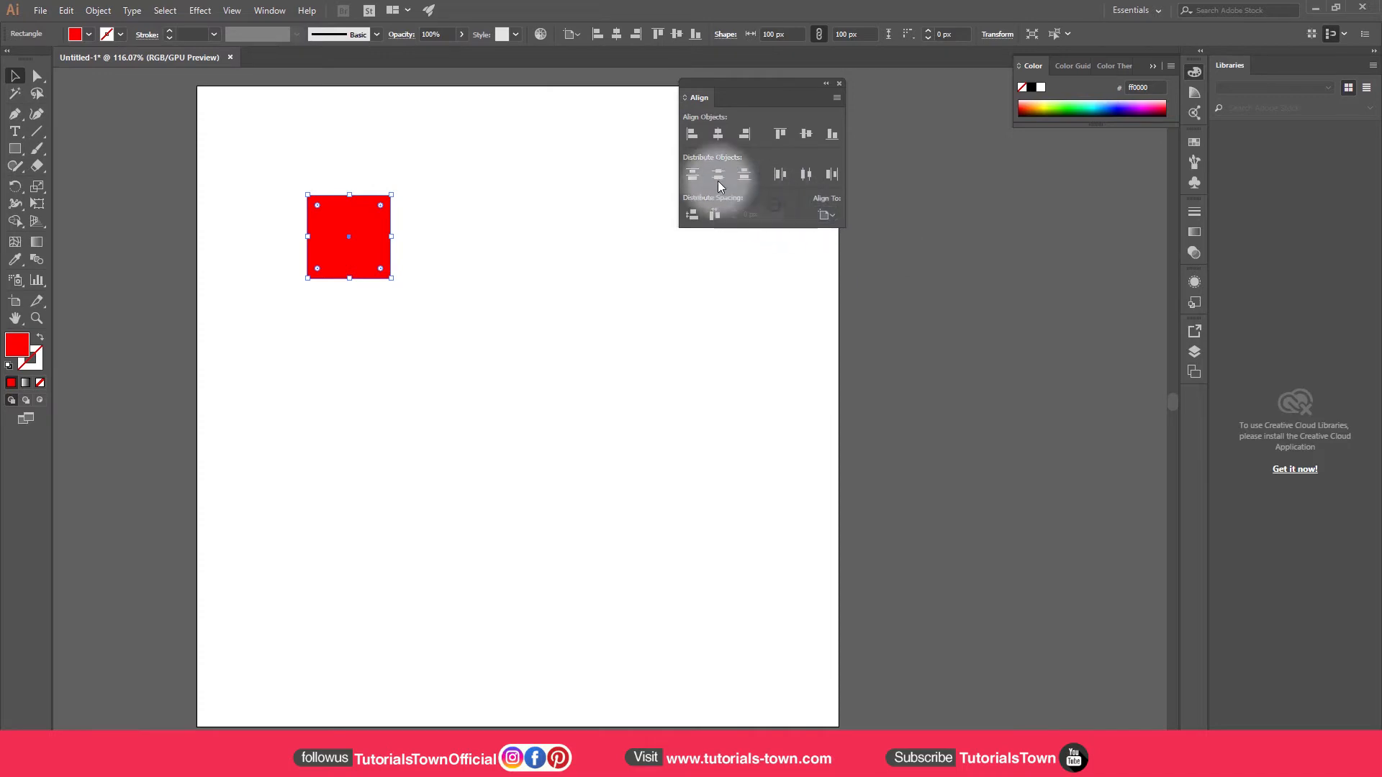
click(690, 133)
click(782, 134)
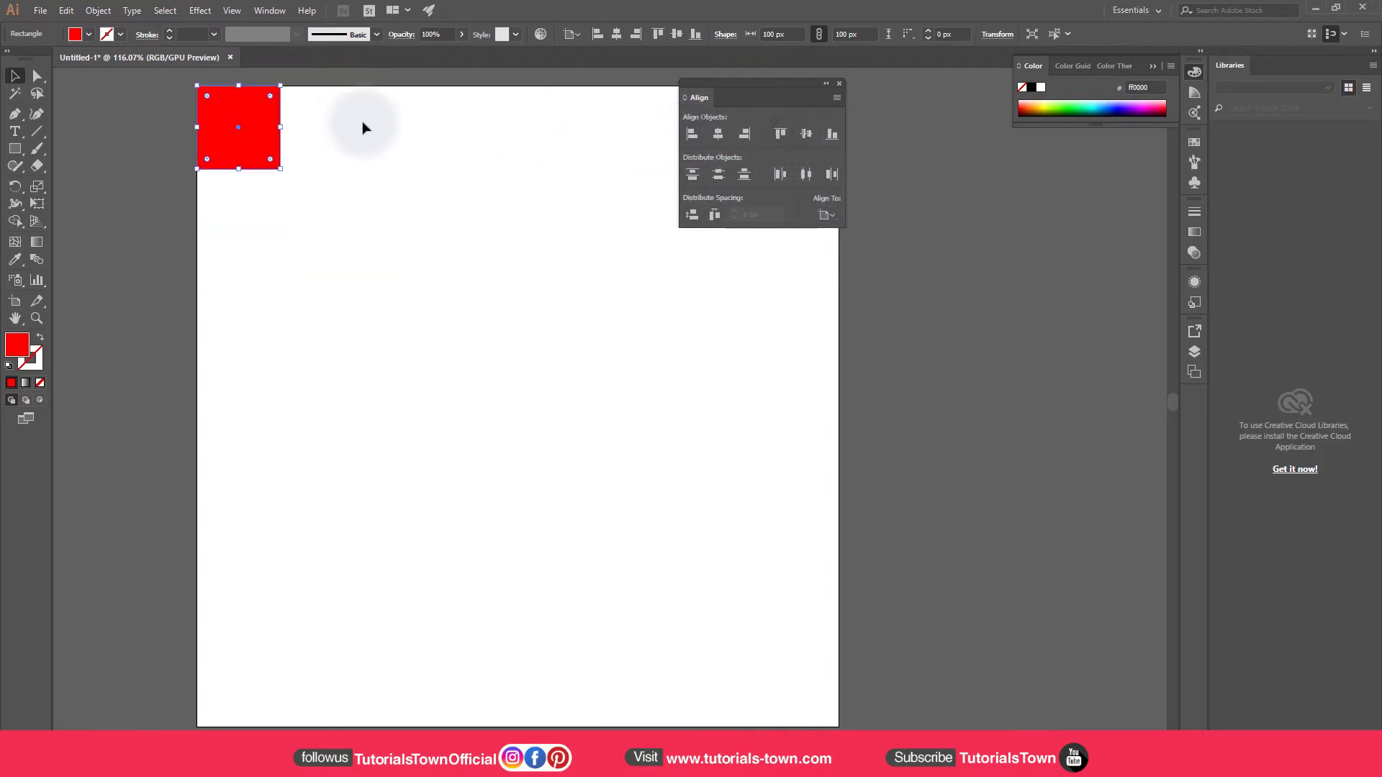
click(323, 120)
drag(753, 96, 673, 377)
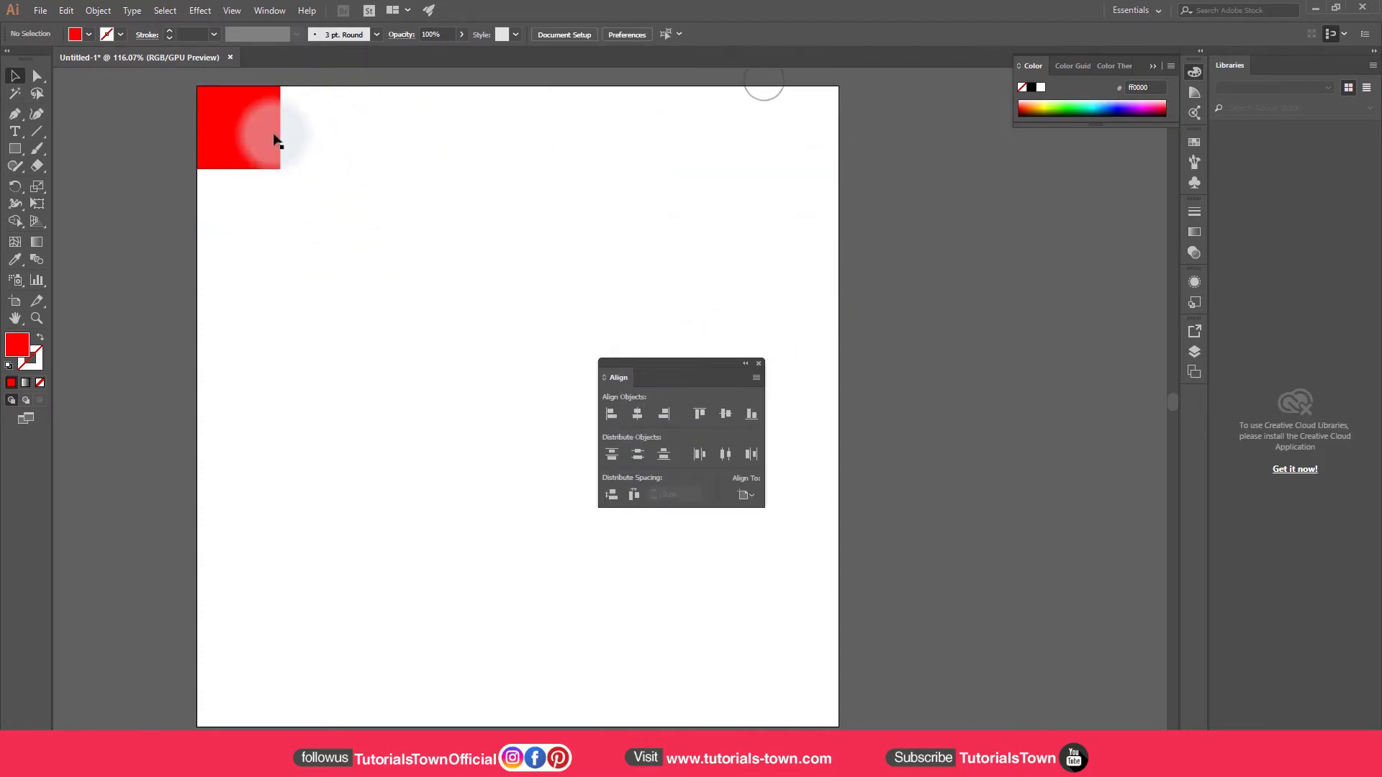
Start a Move on the red corner square with a horizontal offset of 100 px and a vertical offset of 0 px, previewing it
click(234, 141)
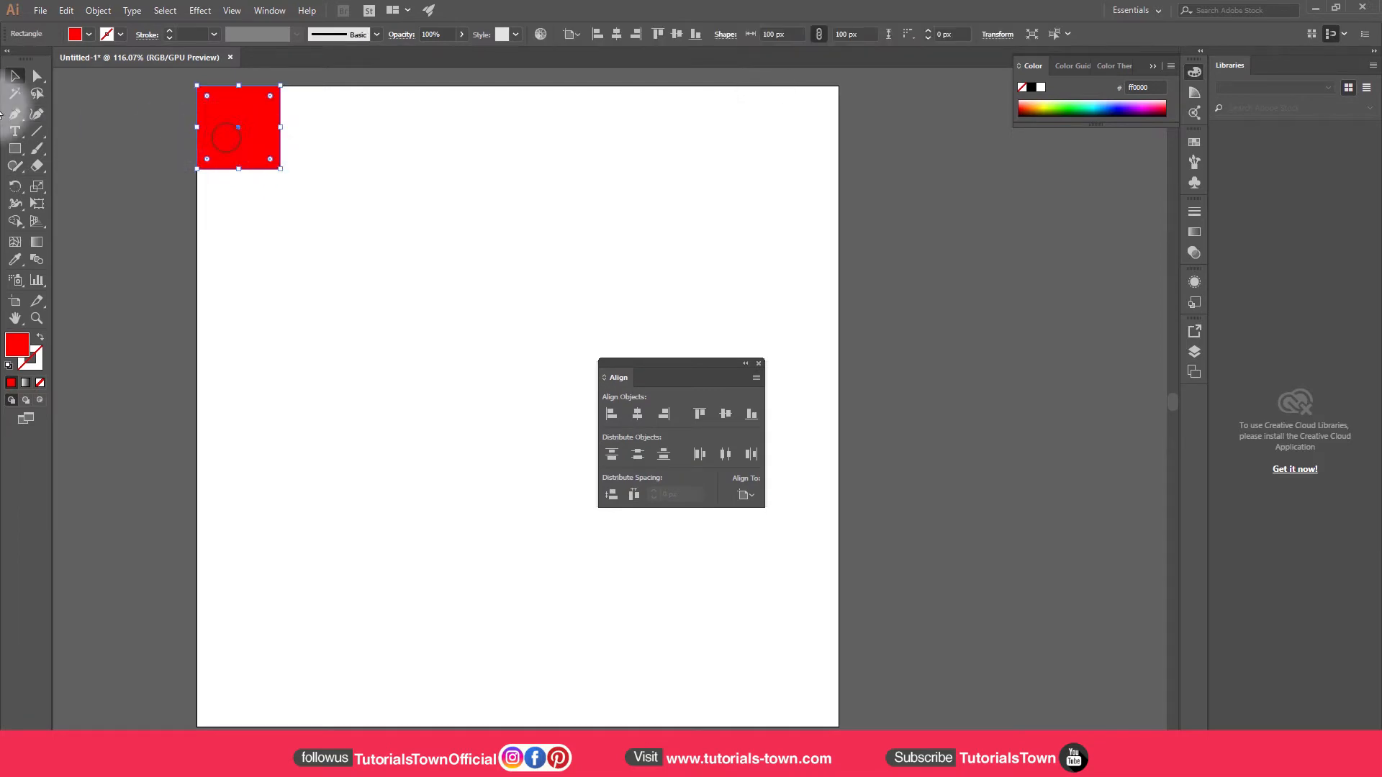
double_click(13, 76)
drag(374, 118, 389, 177)
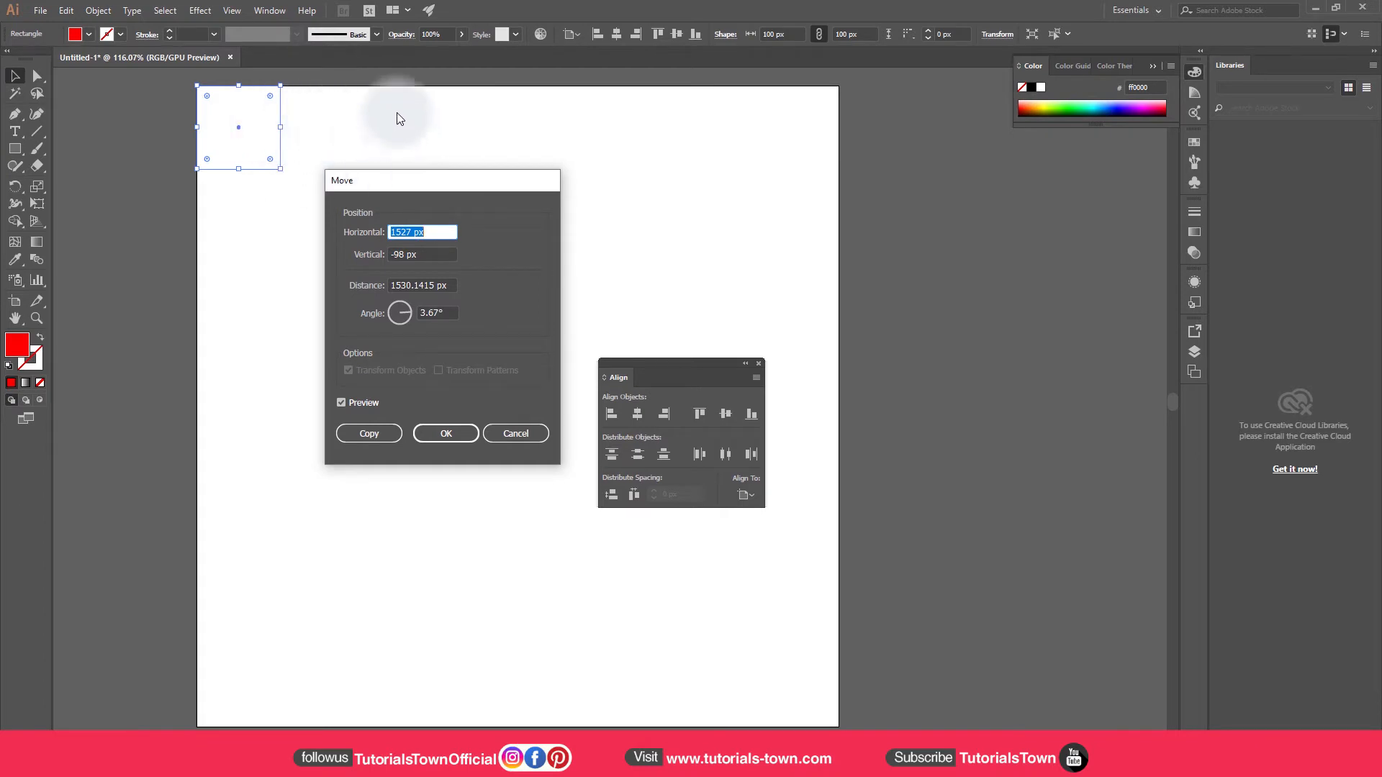
drag(475, 180, 526, 130)
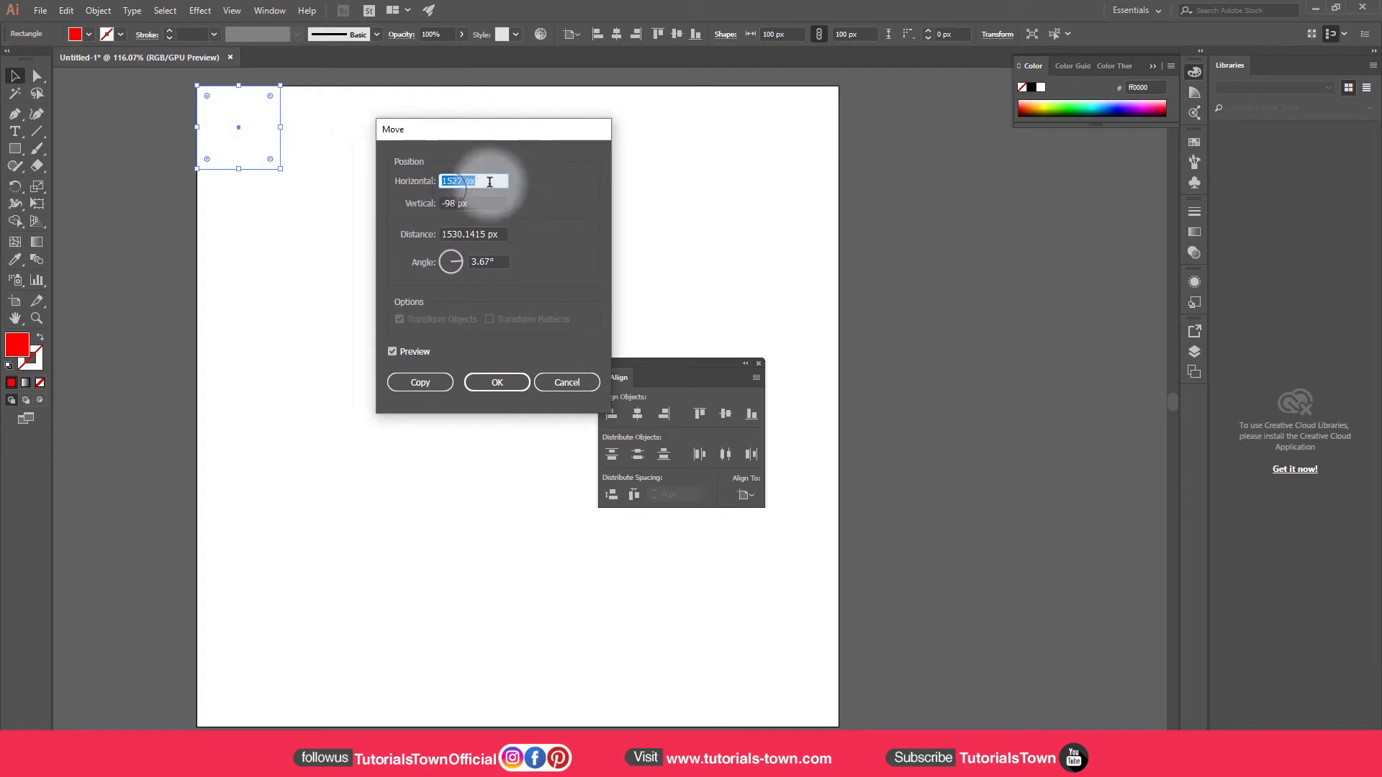
text(100)
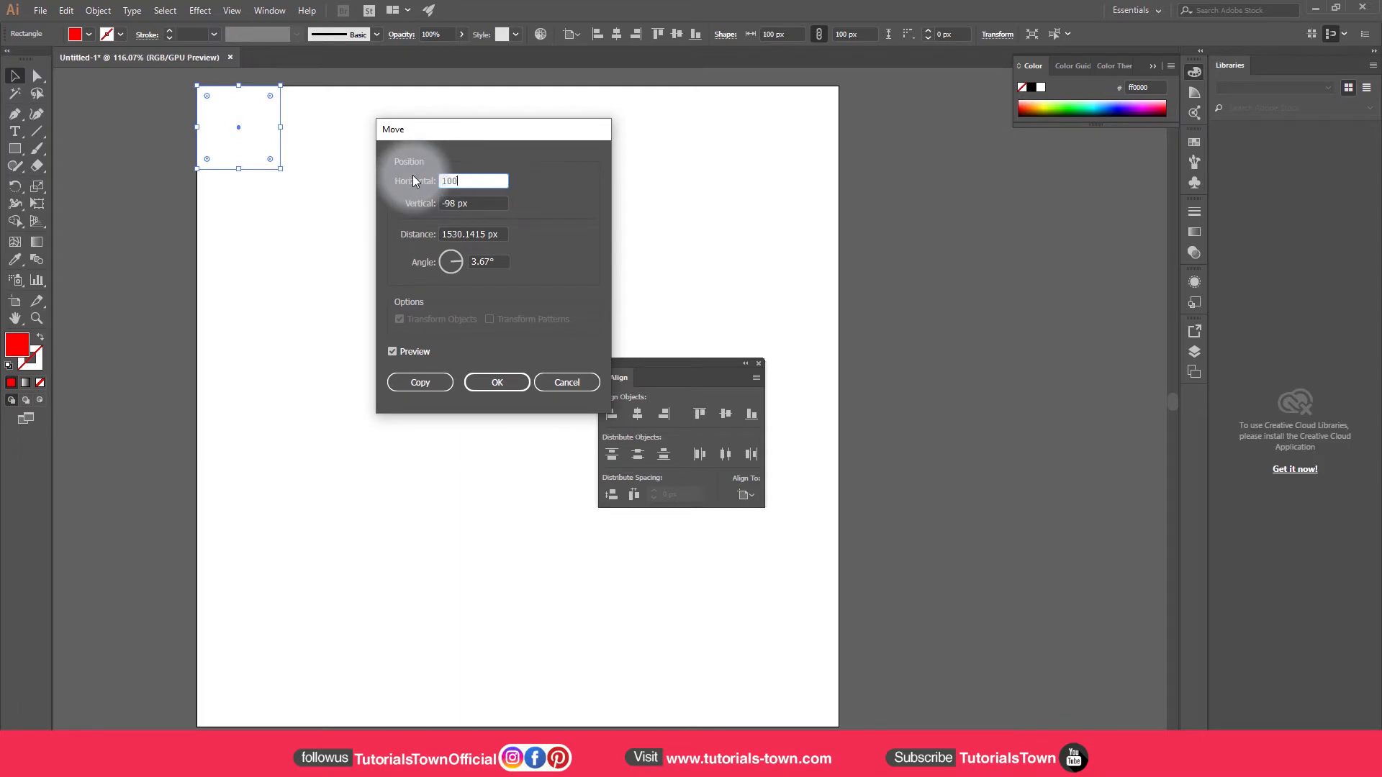
key(Tab)
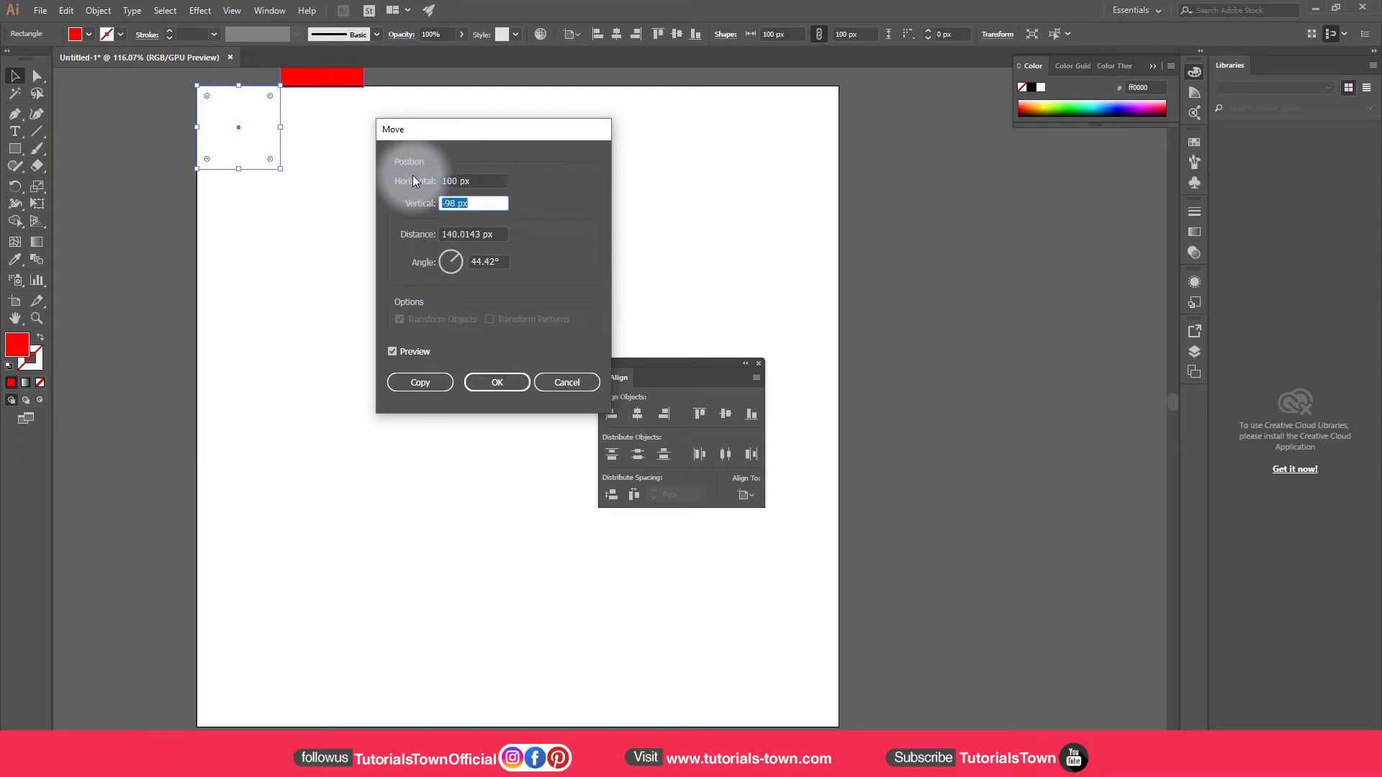
text(0)
key(Tab)
key(Up)
key(Up)
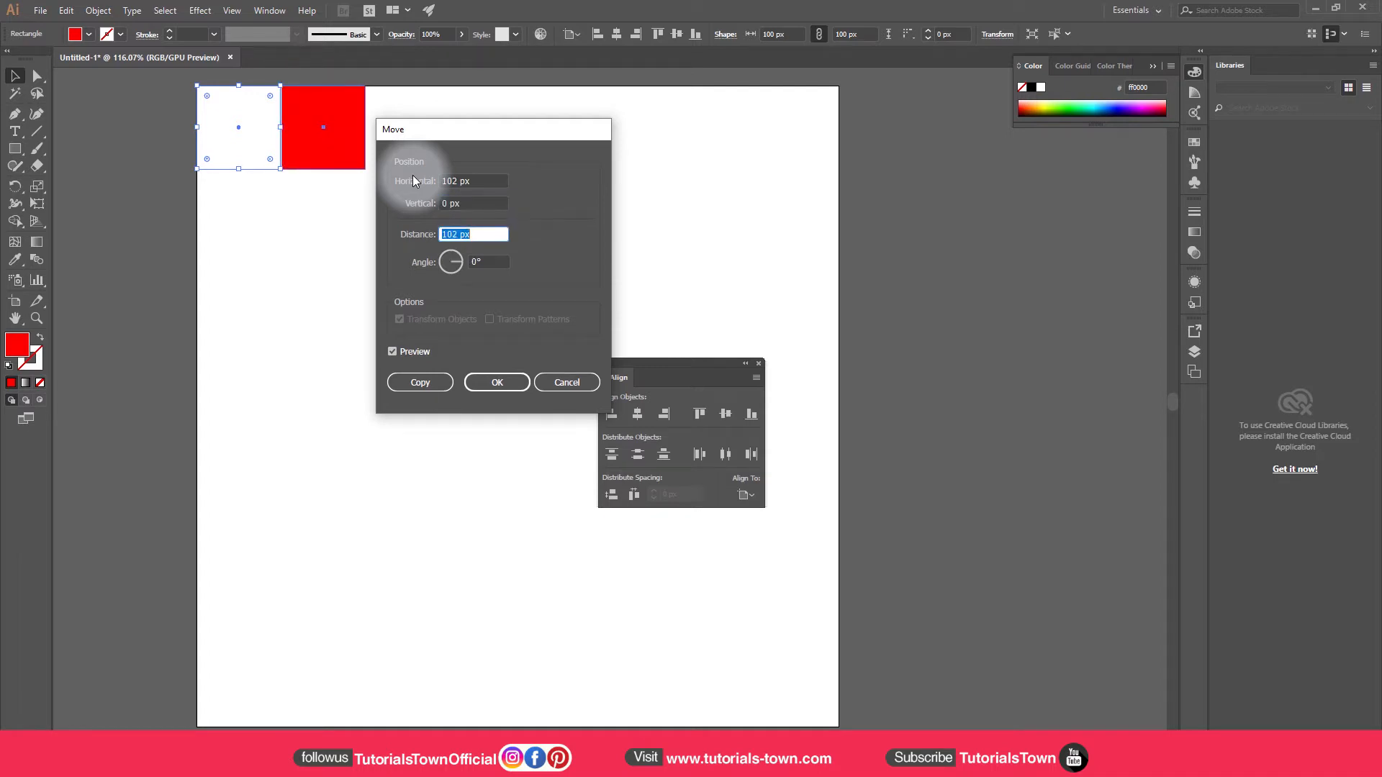
key(Down)
key(Down)
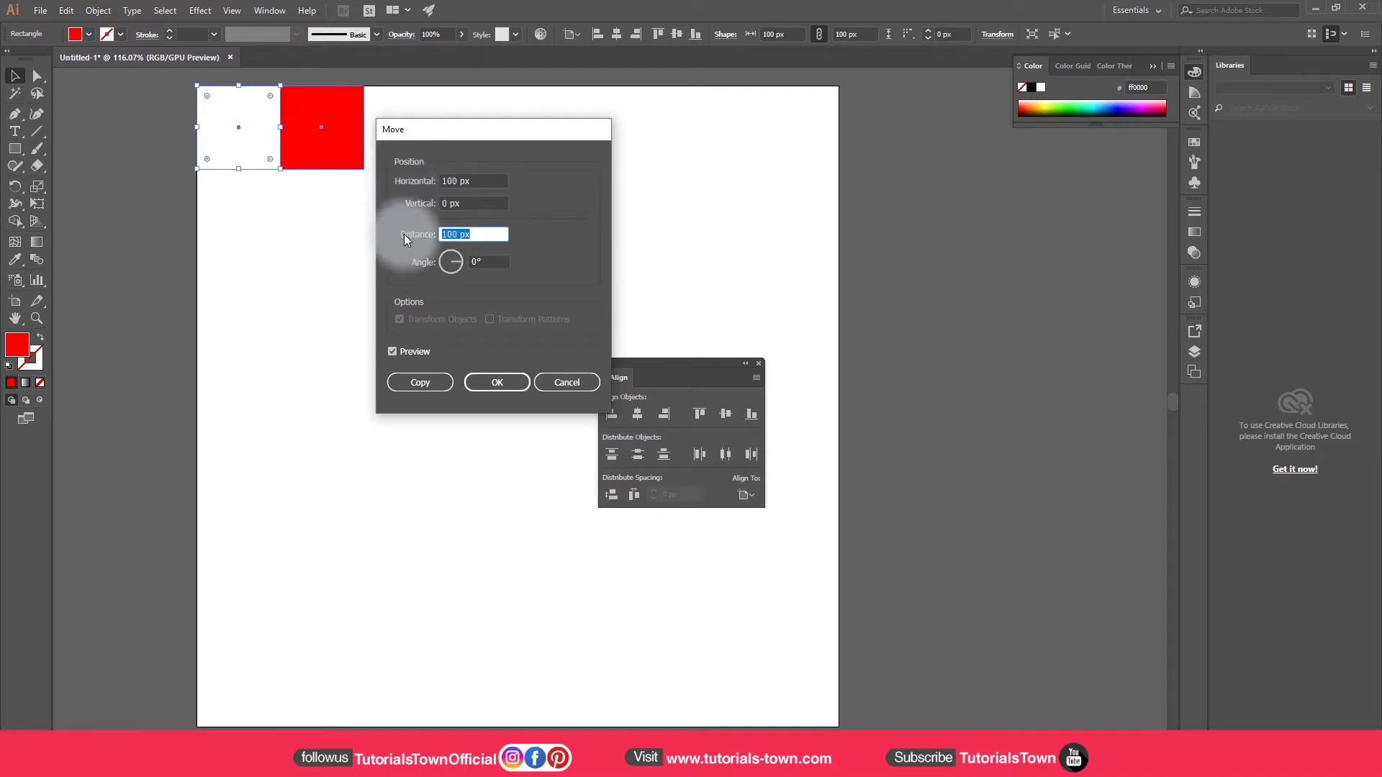
Double the horizontal offset to 200 px, copy the square at that distance, and repeat the copy twice to make a row of four
click(457, 184)
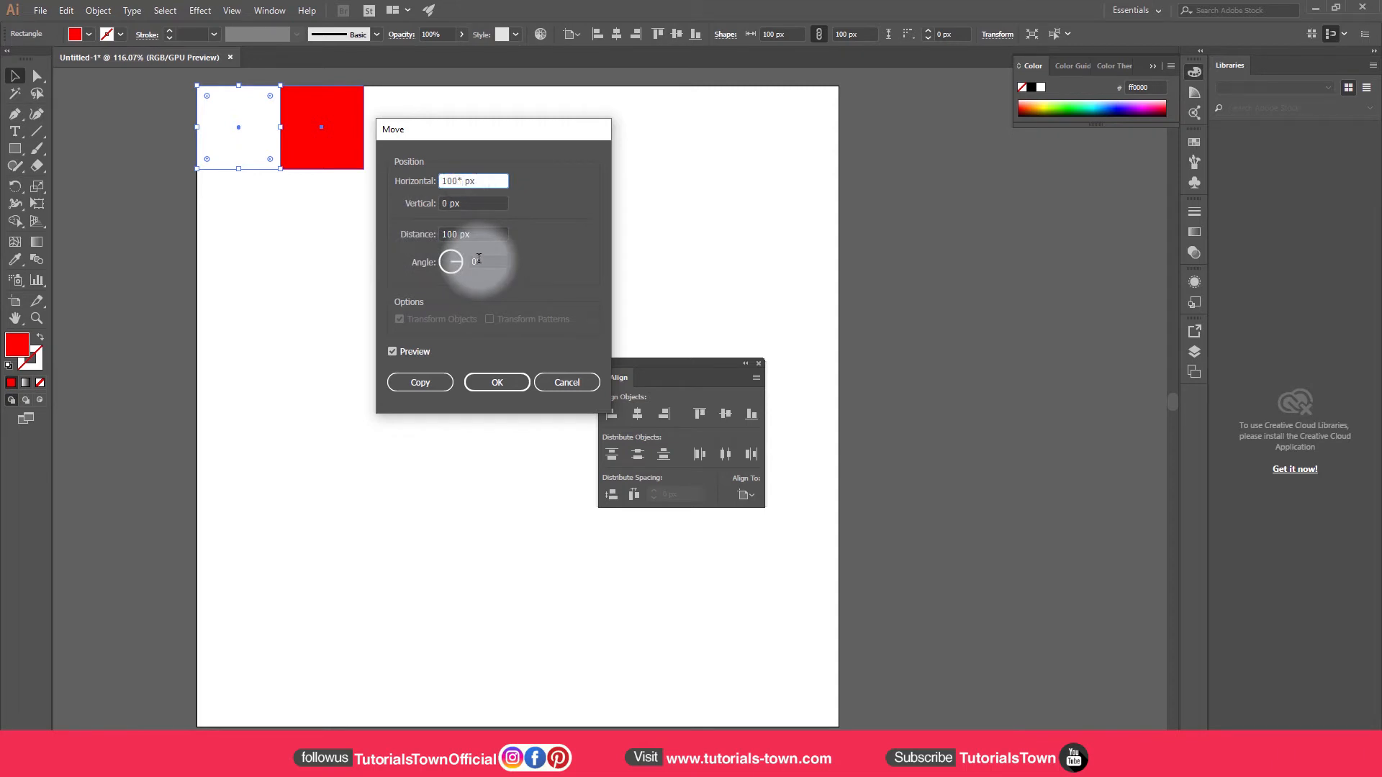
text(*2)
key(Tab)
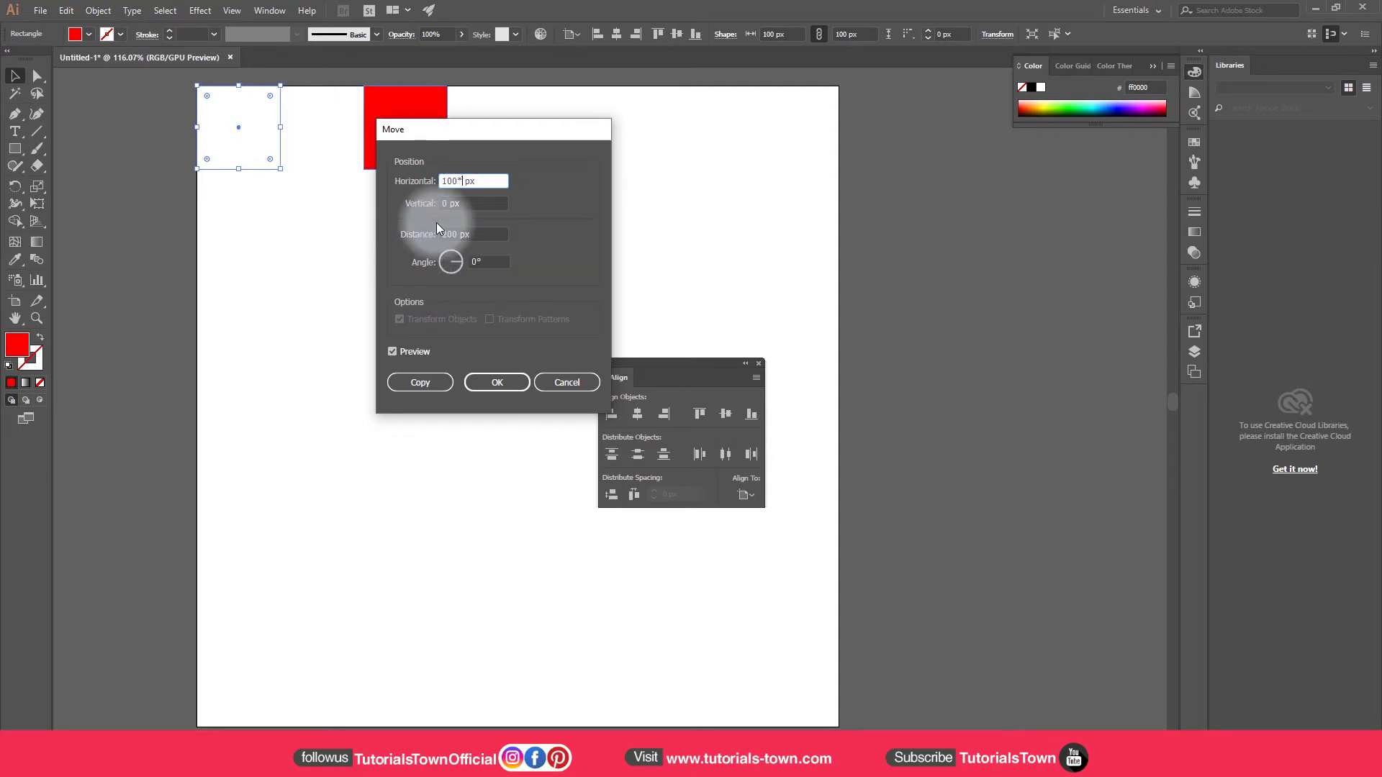
key(Tab)
click(447, 381)
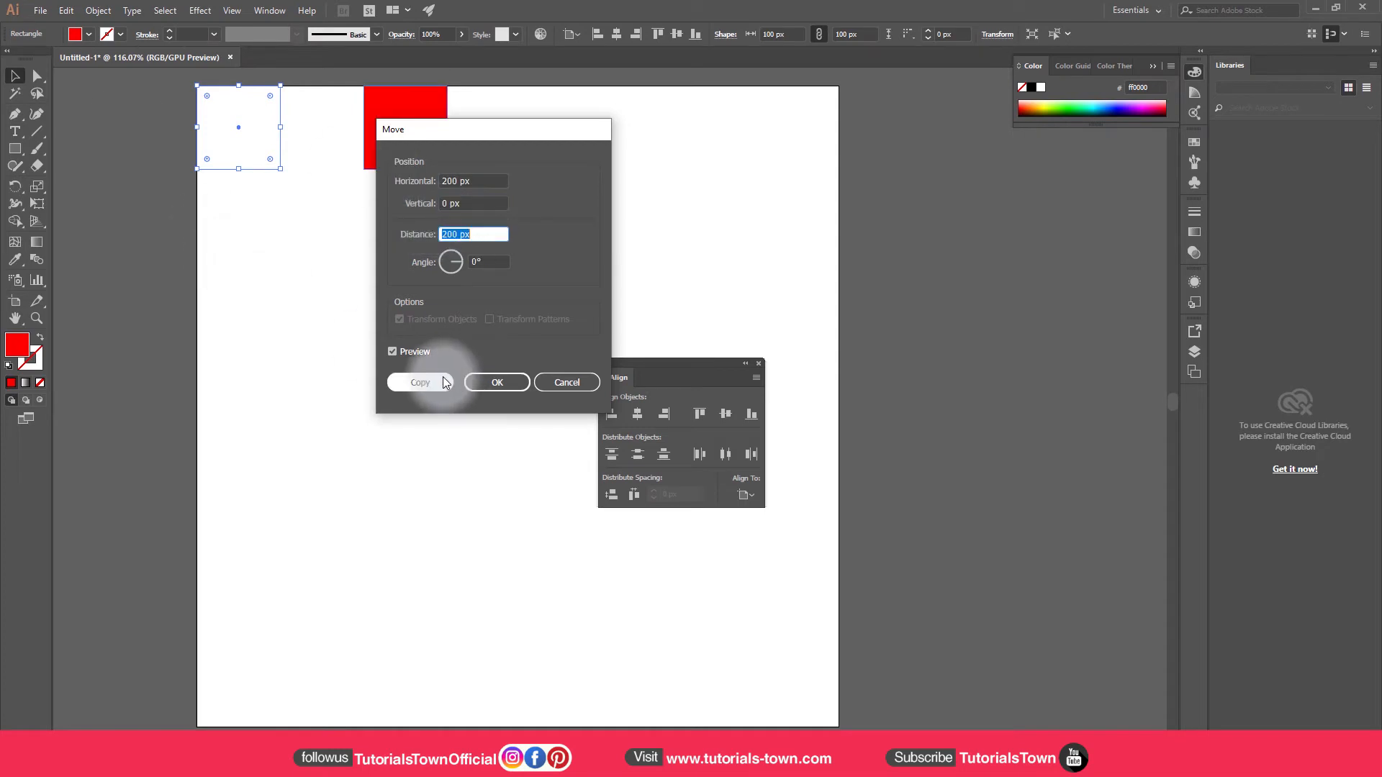
drag(421, 141, 391, 241)
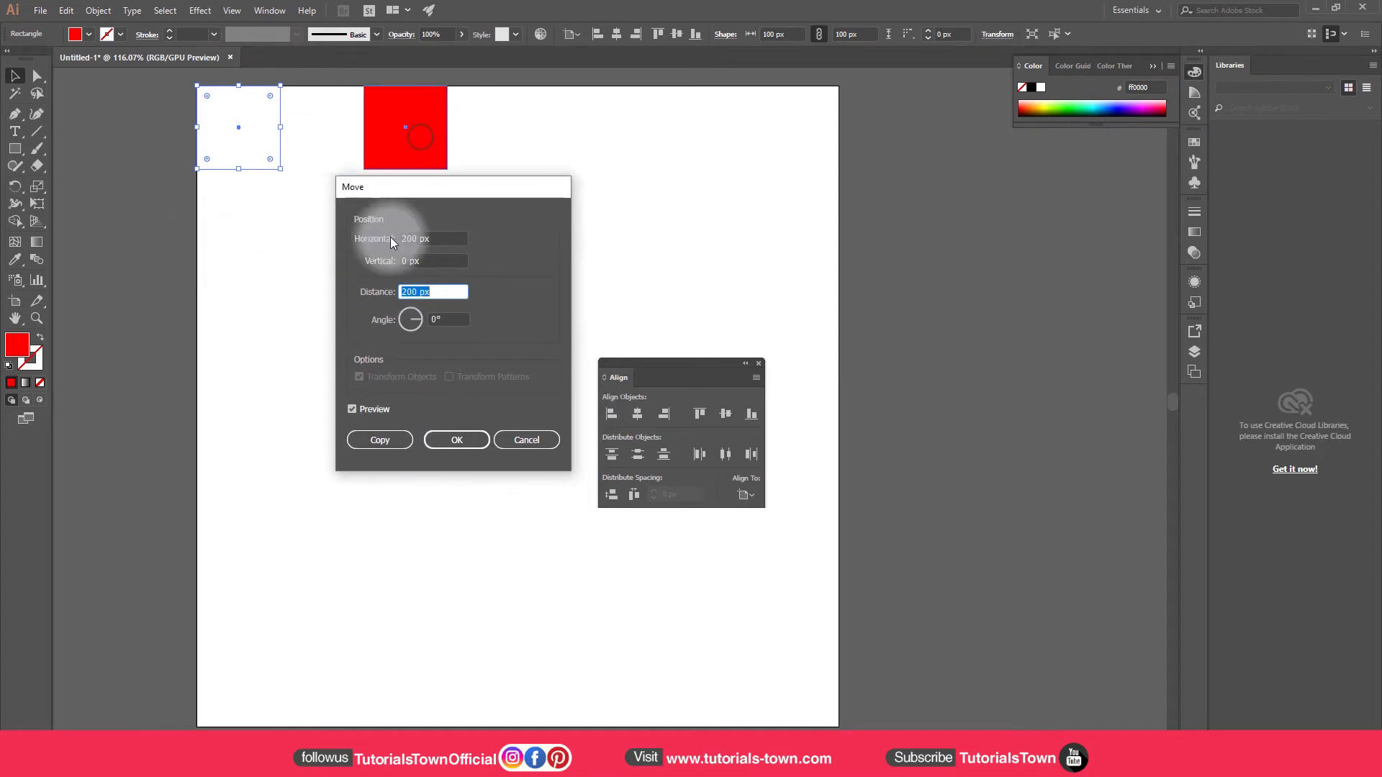
click(370, 440)
key(ctrl+d)
key(ctrl+d)
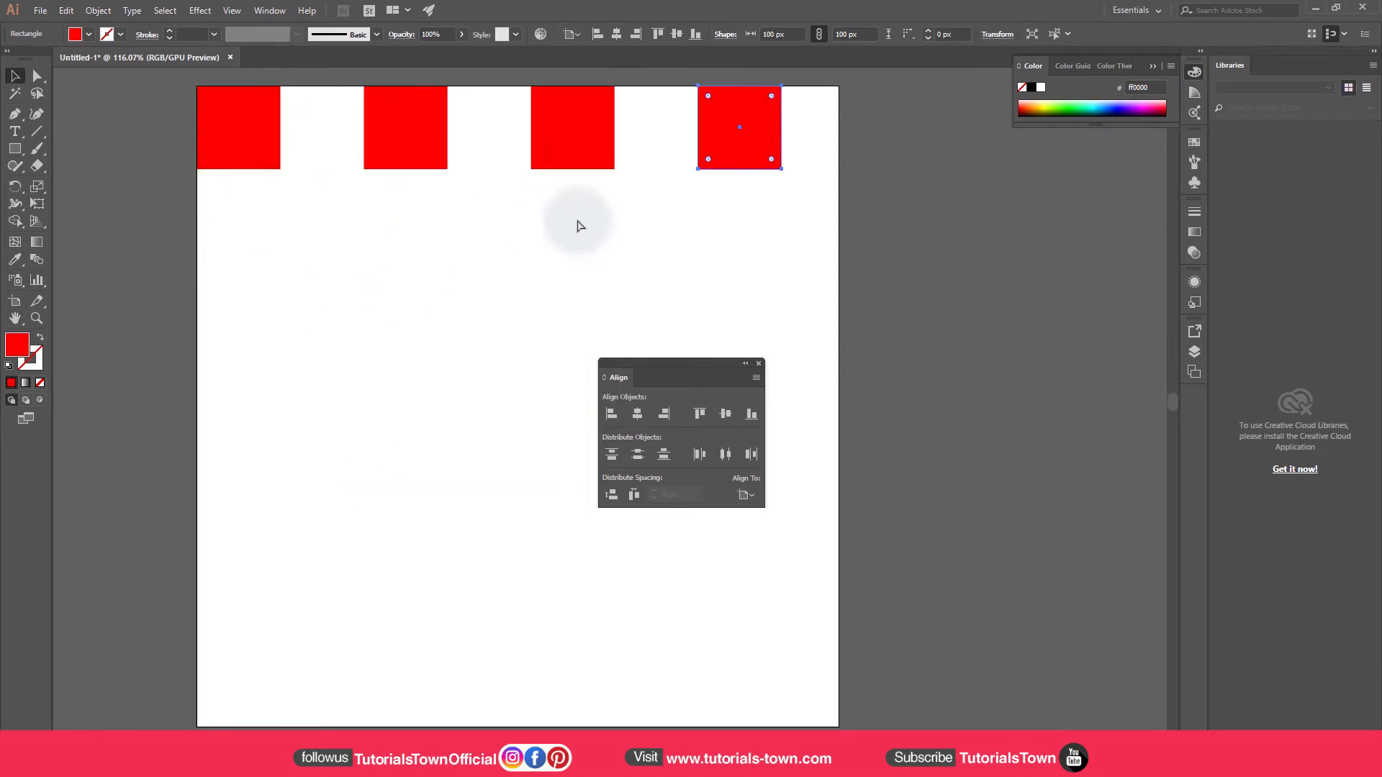
Select the row of four squares and copy it with Move at 0 px horizontally and 200 px (100*2) vertically
drag(762, 222, 202, 114)
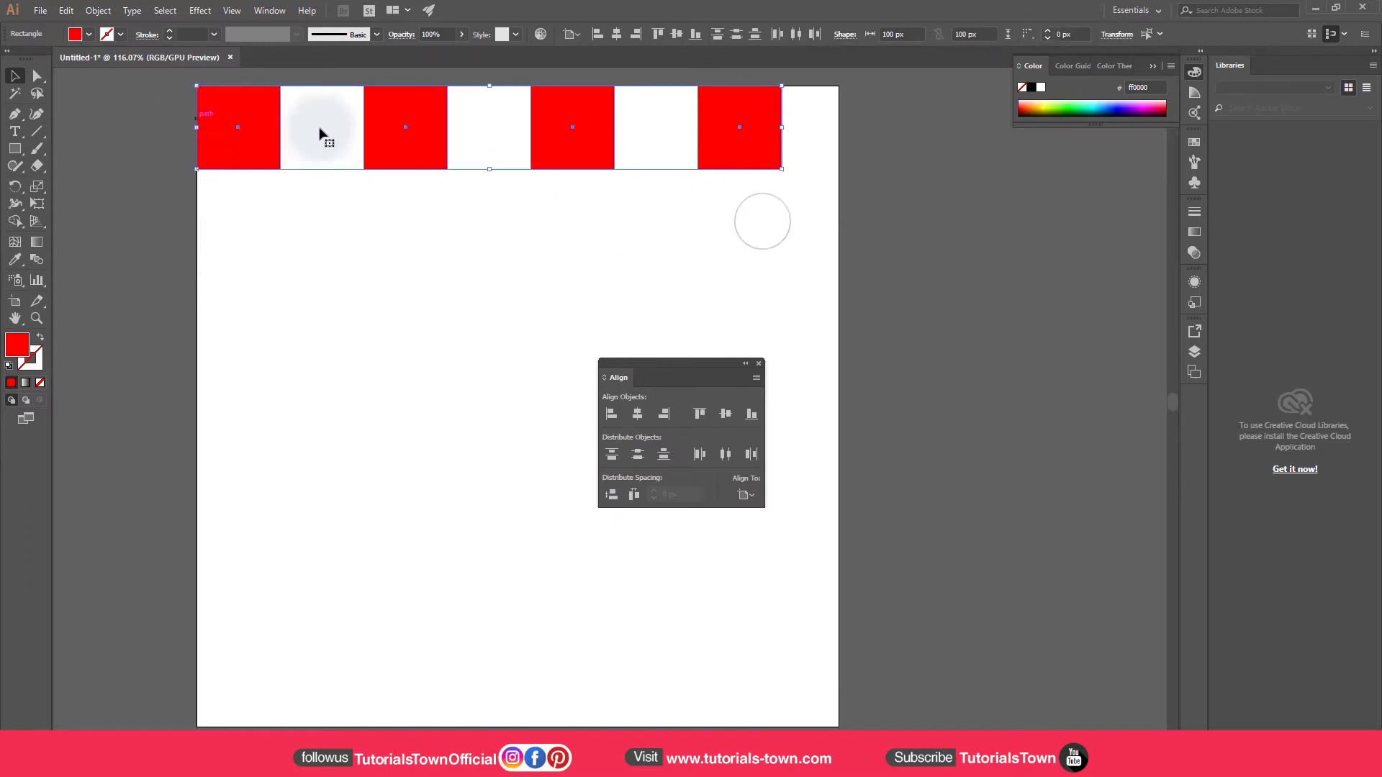
click(707, 253)
drag(725, 228, 226, 121)
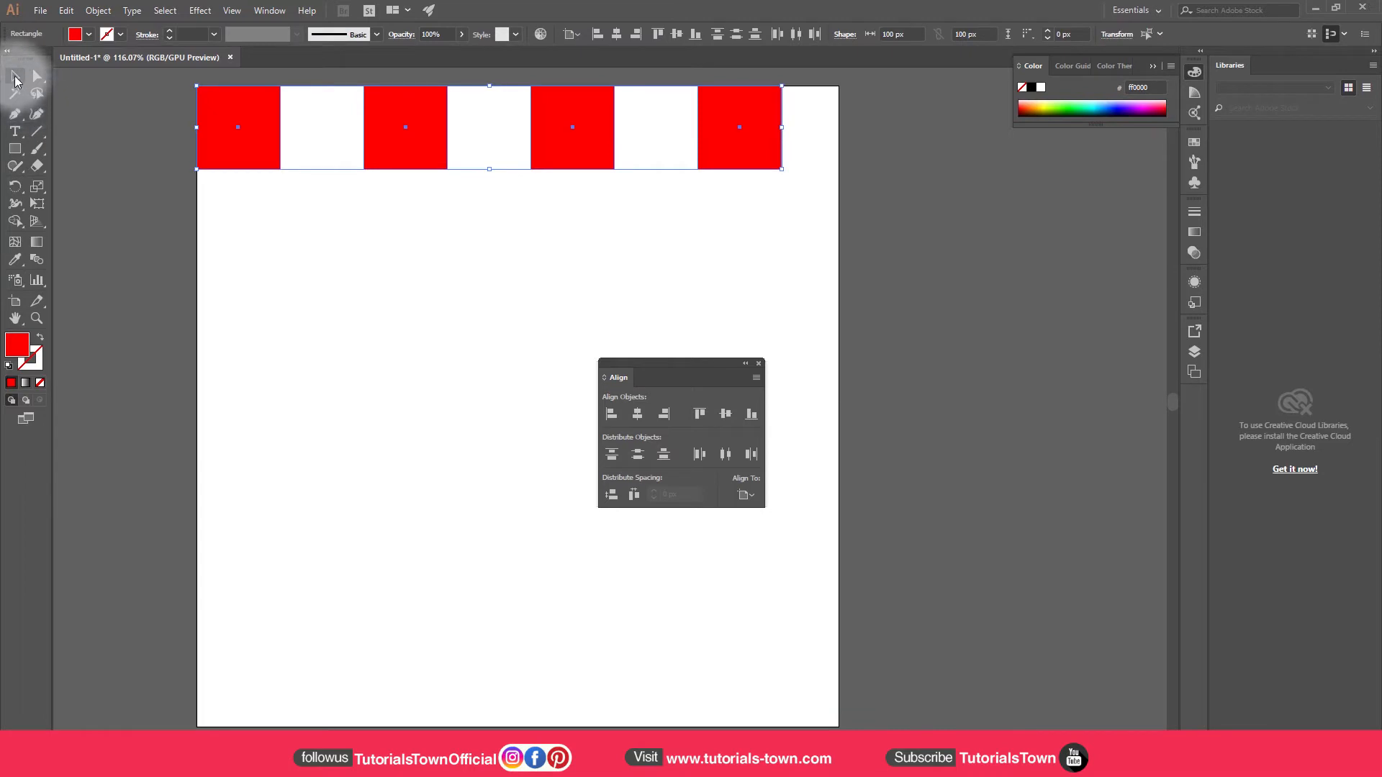
double_click(13, 77)
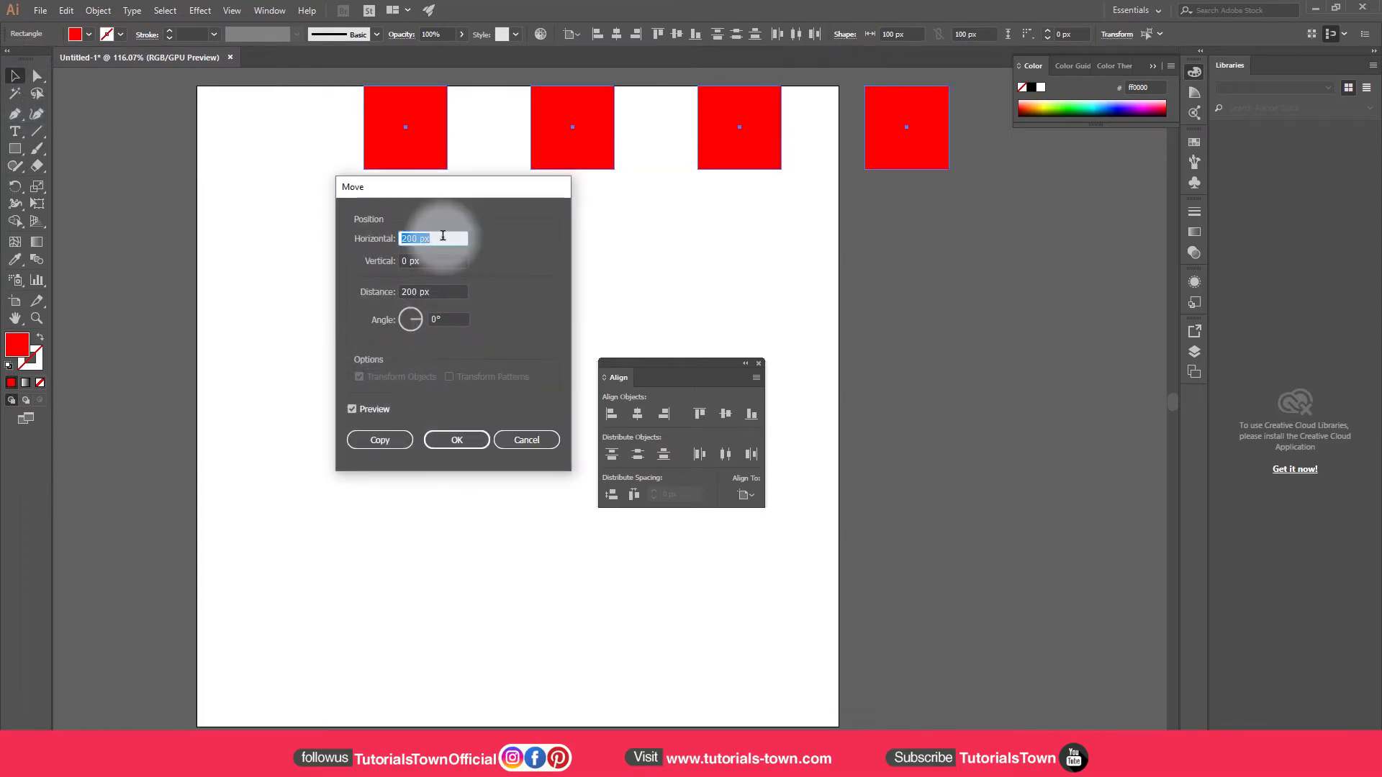
text(0)
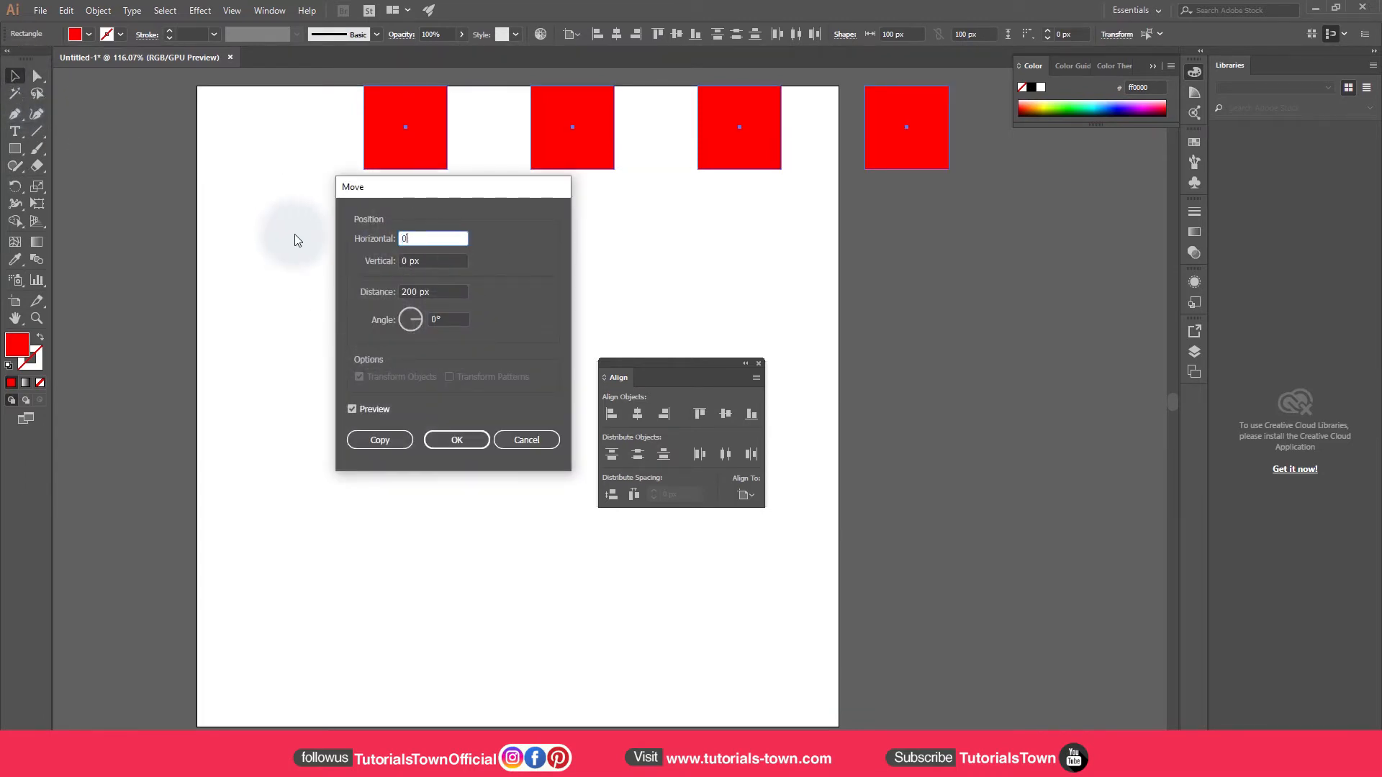
key(Tab)
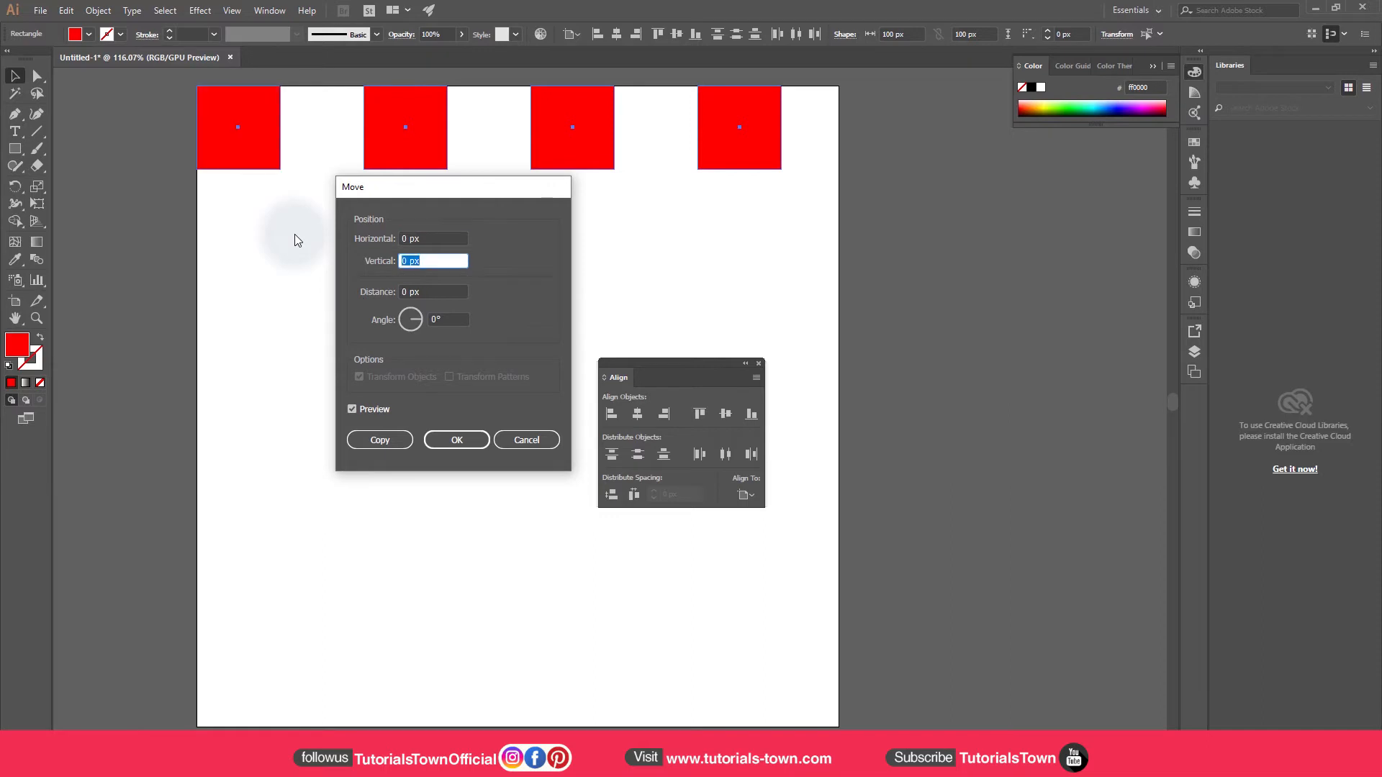
text(100*2)
key(Tab)
click(394, 442)
Move the alignment controls off the artboard and repeat the row copy twice to make four rows of squares
drag(643, 371, 970, 250)
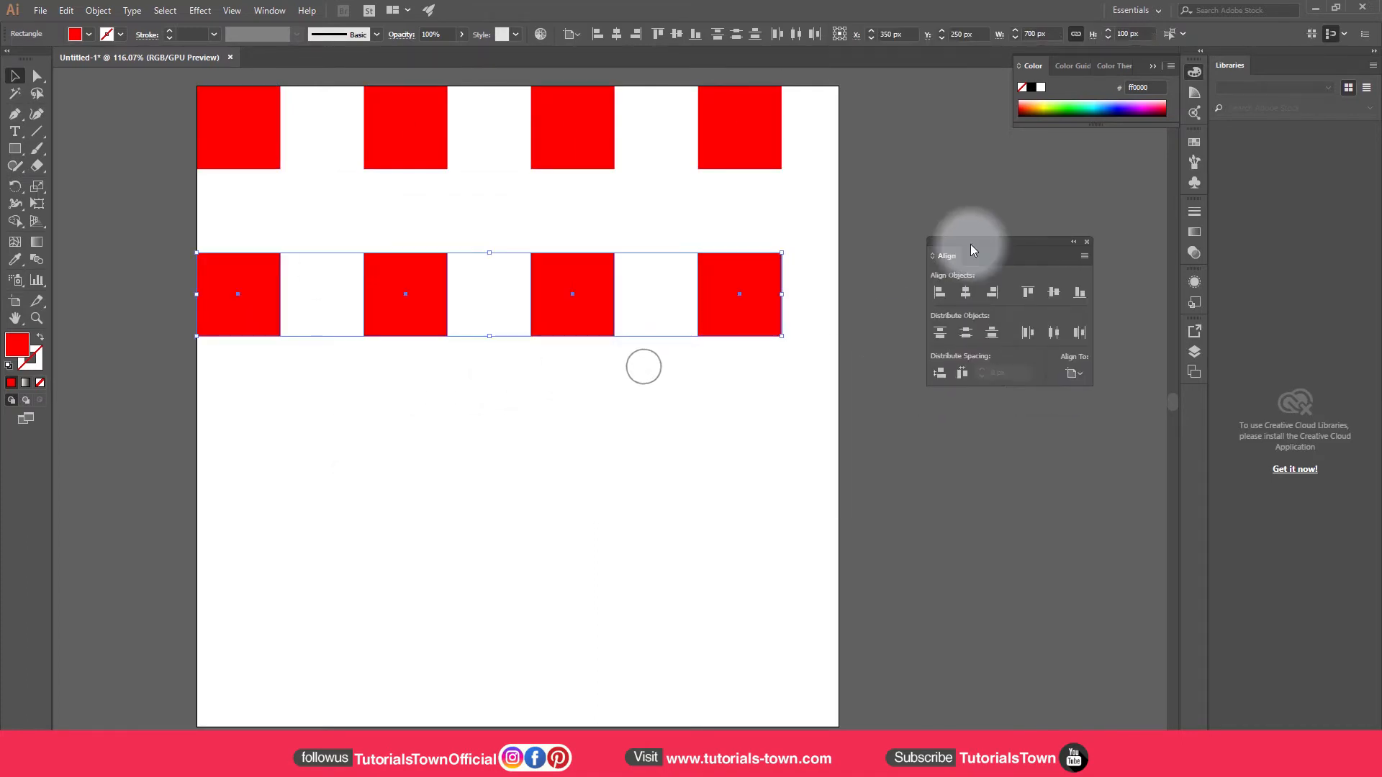
key(ctrl+d)
key(ctrl+d)
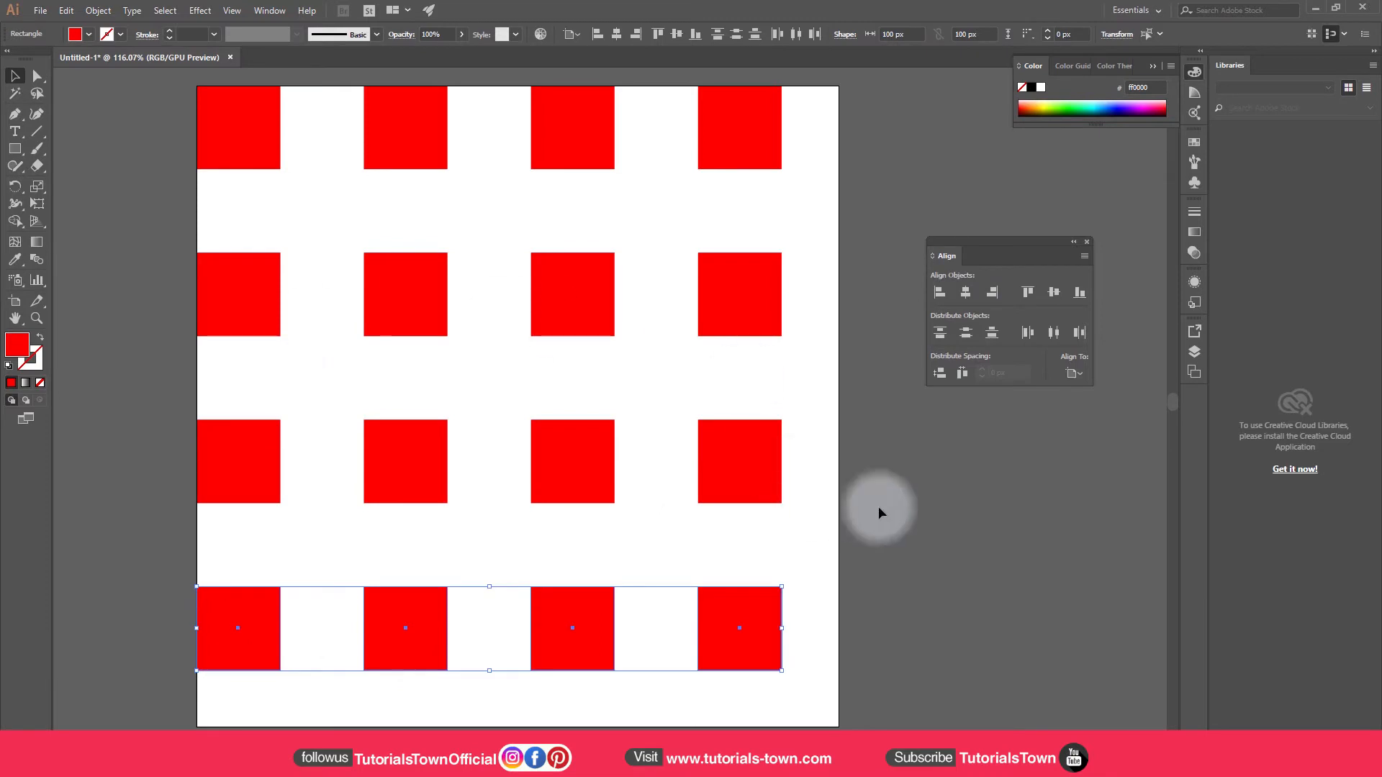
click(874, 512)
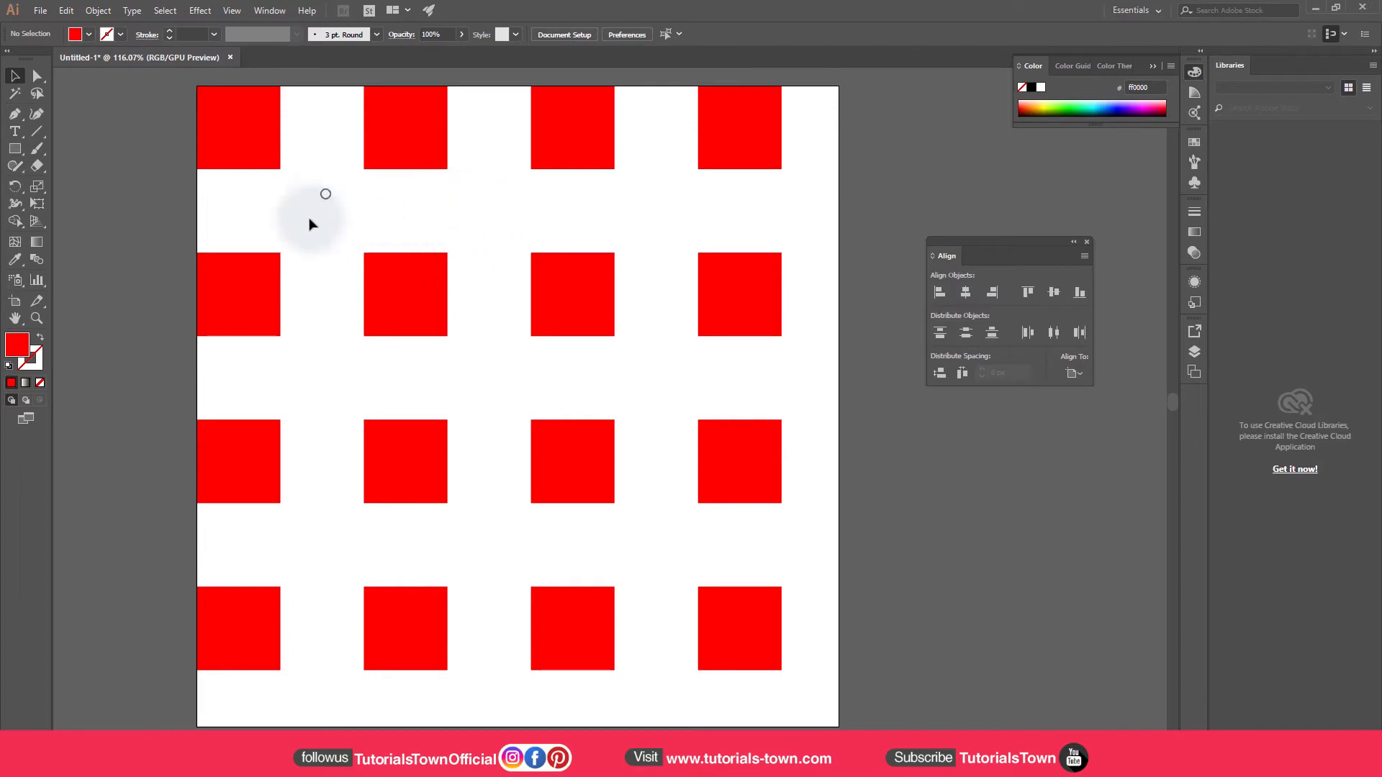
Try copying the upper-left square by hand into the diagonally adjacent gap, and remove the trial copies
click(248, 153)
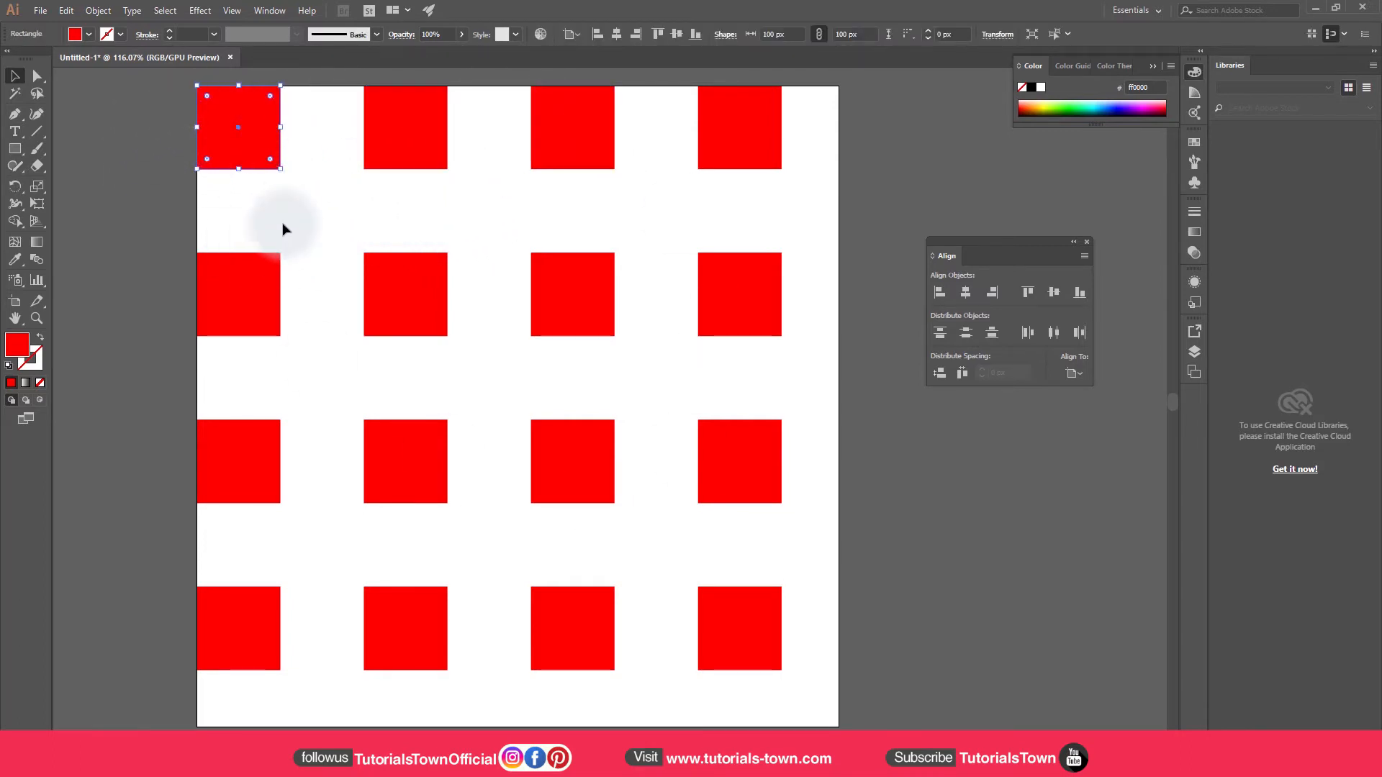
click(315, 223)
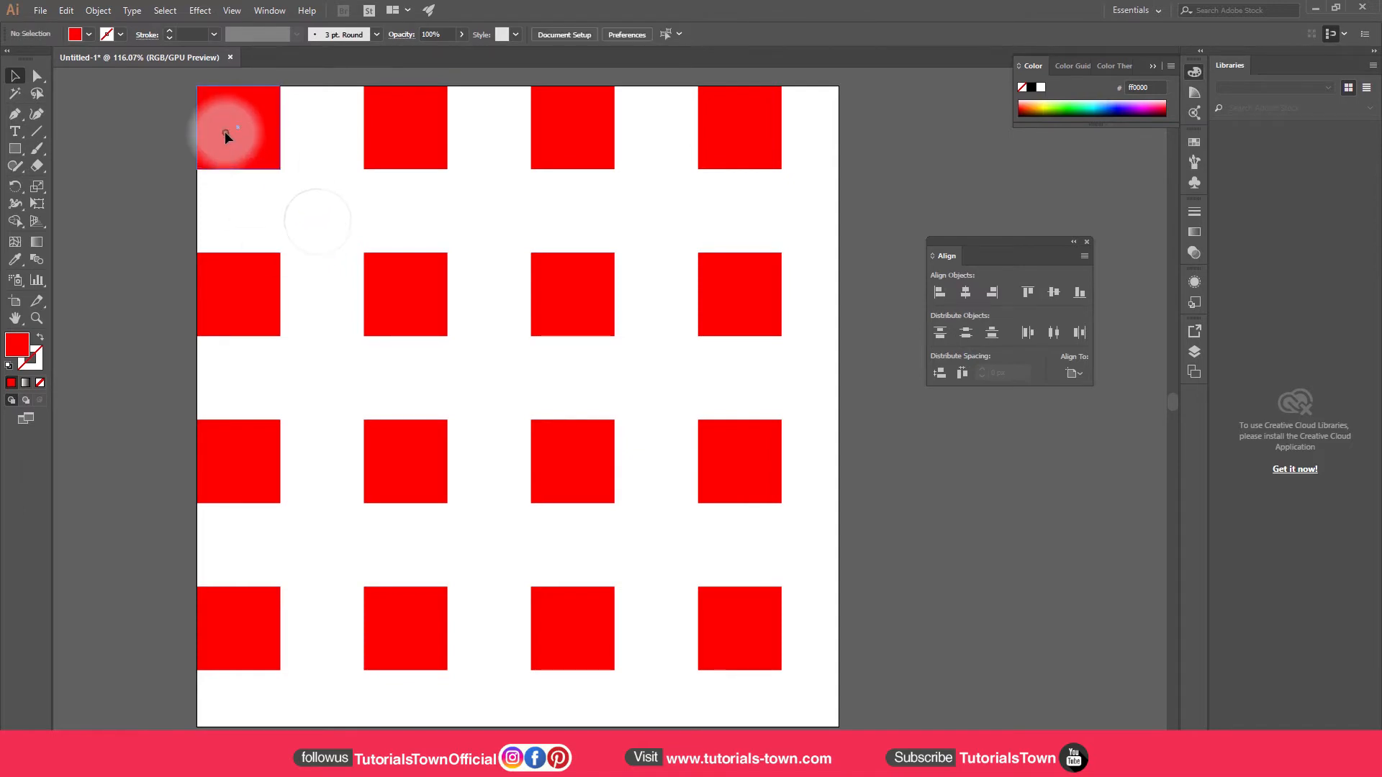
click(225, 137)
drag(227, 132, 324, 216)
click(318, 149)
key(Delete)
click(339, 225)
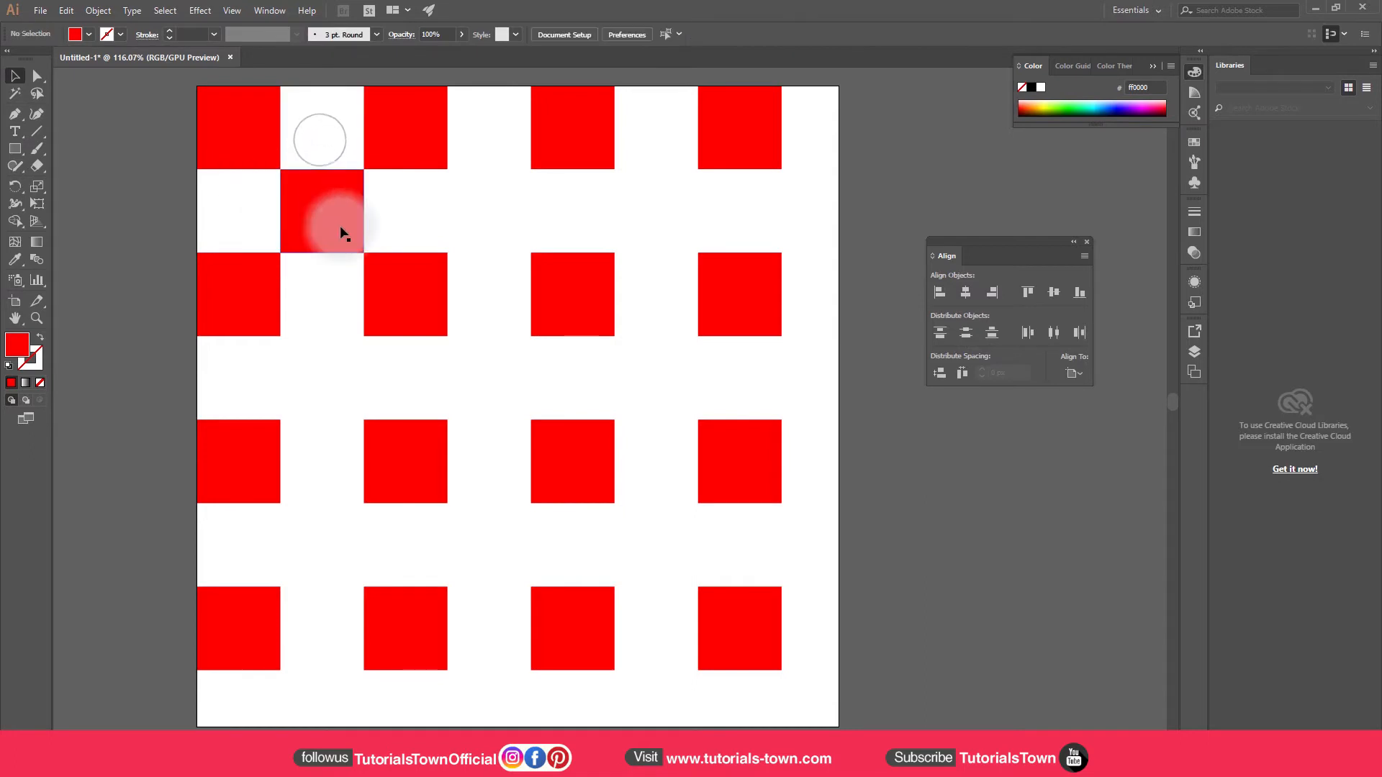
key(Delete)
drag(237, 144, 326, 247)
key(ctrl+z)
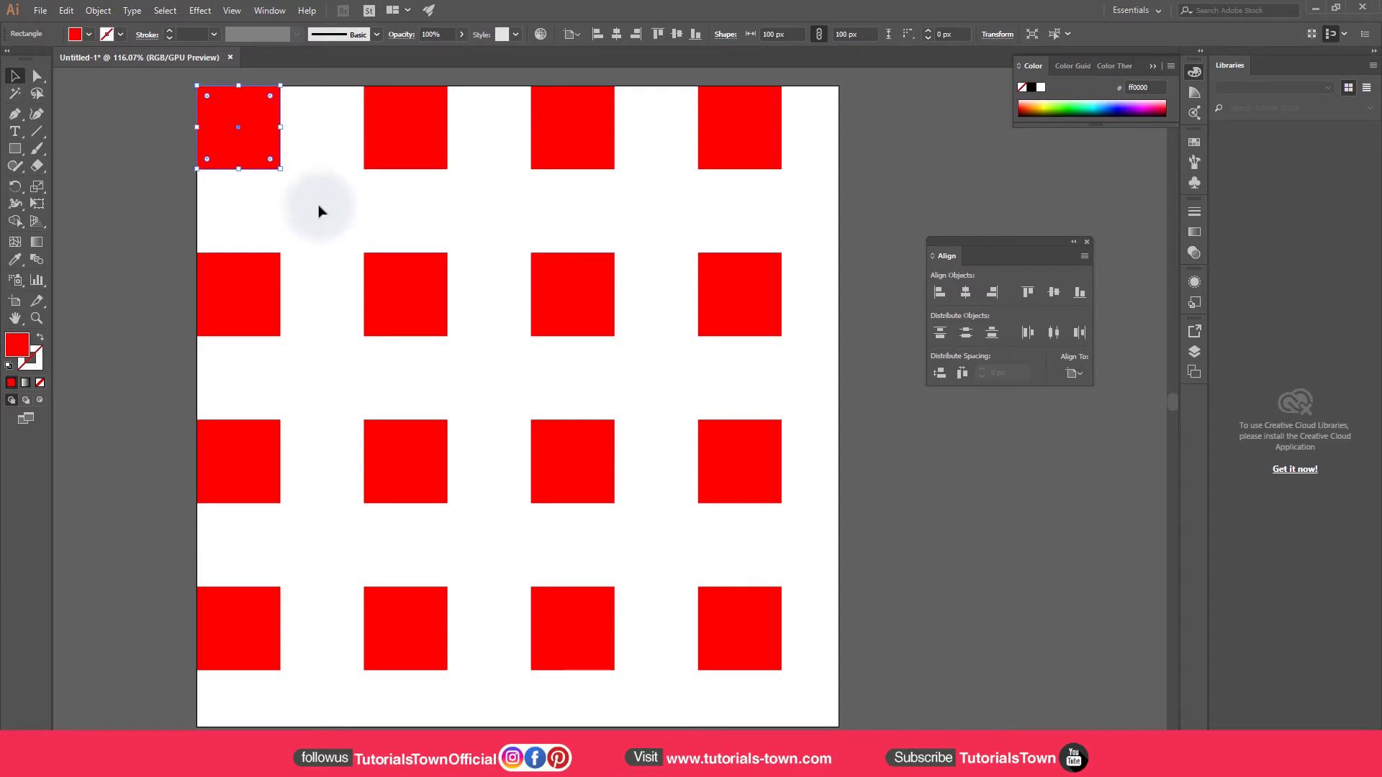
click(318, 207)
click(270, 151)
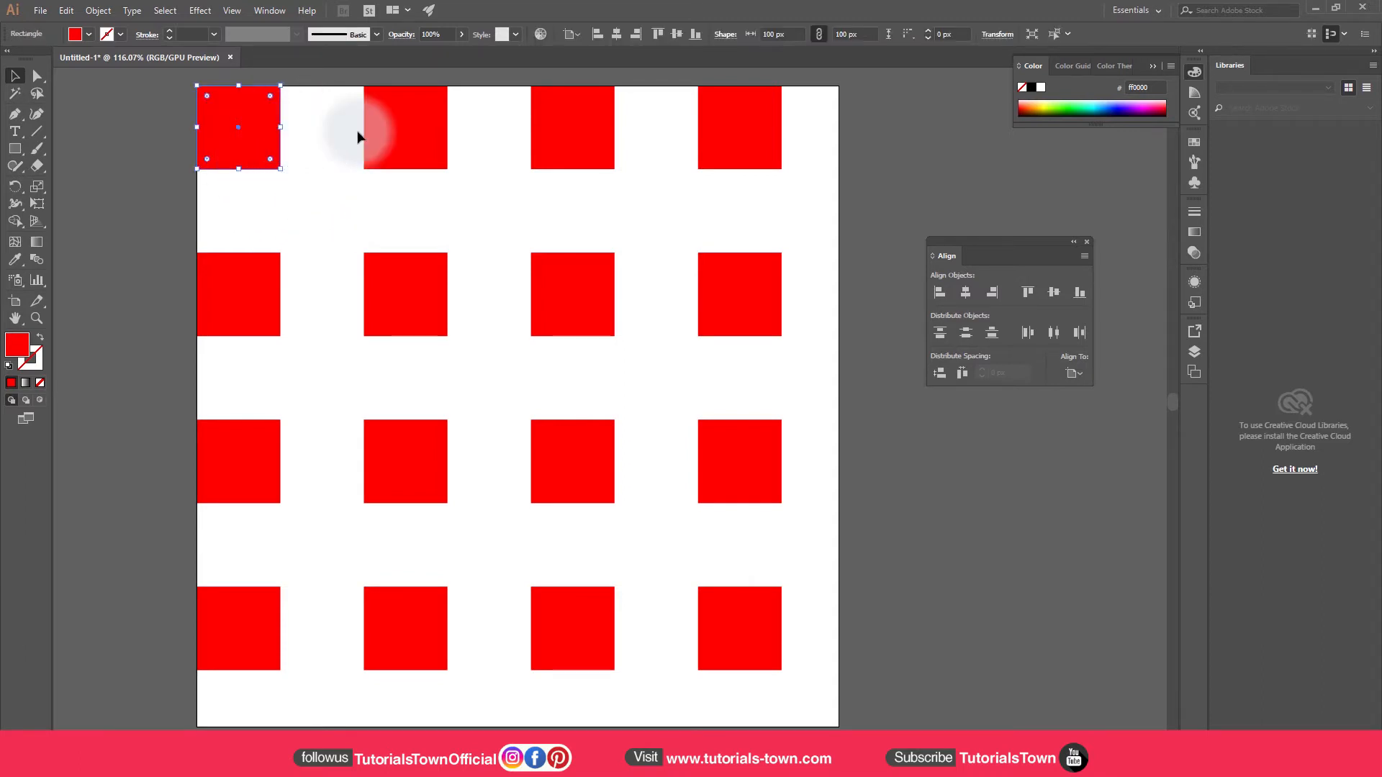
double_click(14, 76)
click(389, 236)
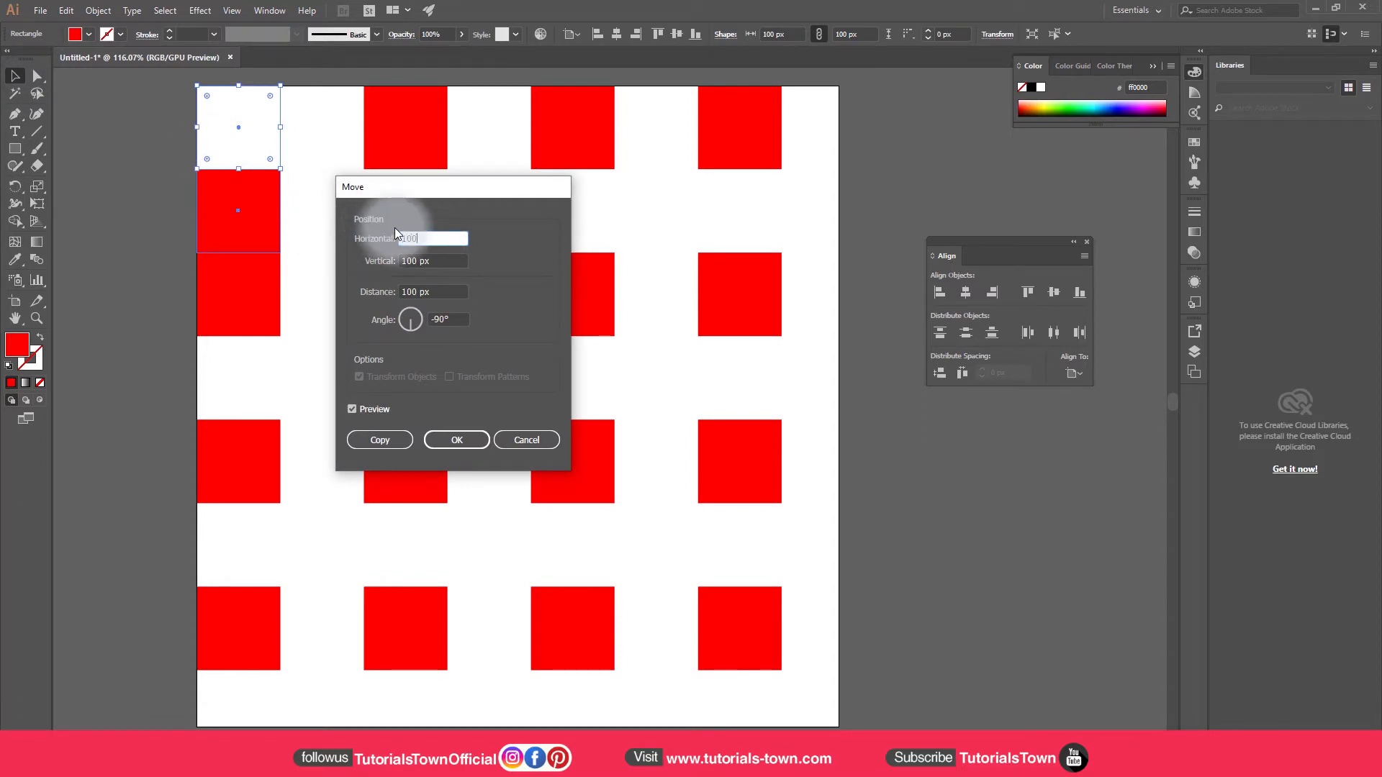
key(Tab)
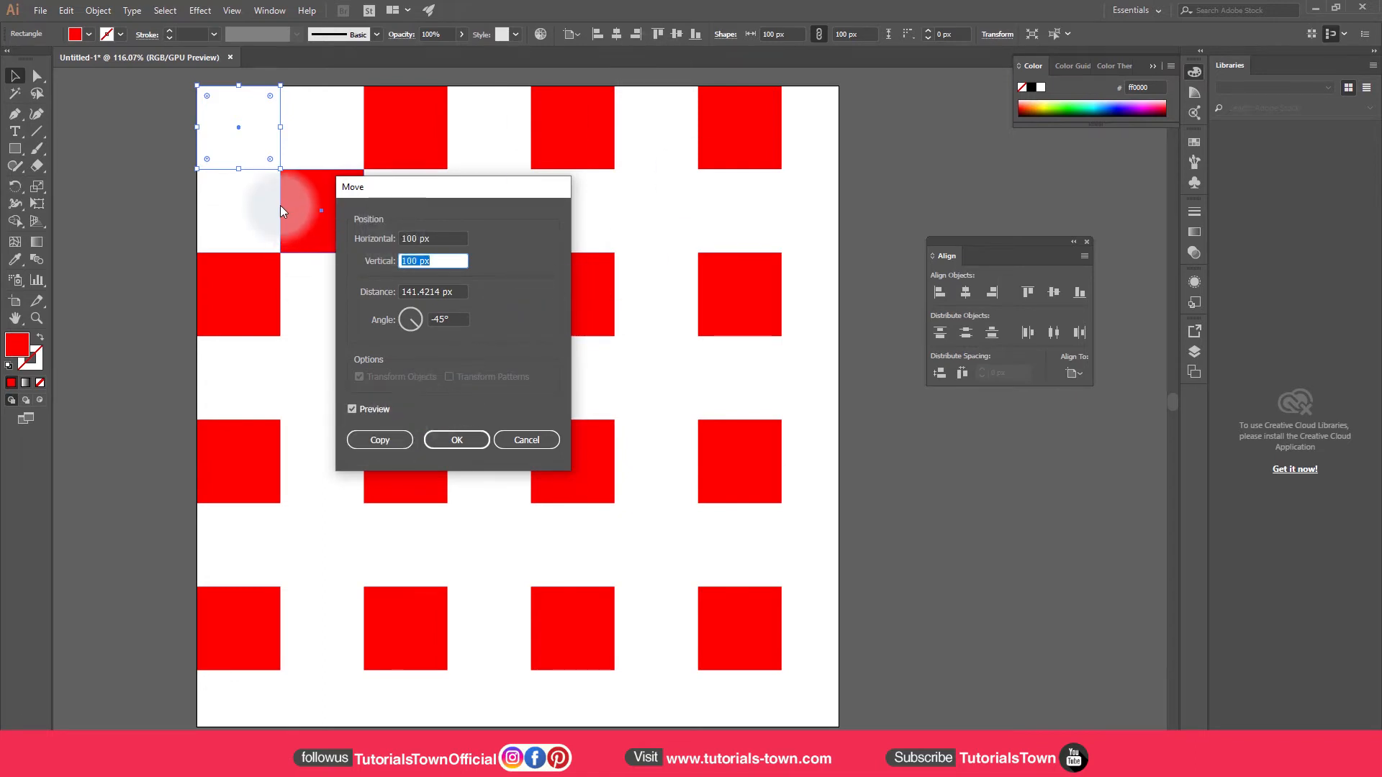
click(526, 440)
Select all sixteen squares and copy them with Move at 100 px horizontally and 100 px vertically to form a checkerboard
drag(161, 119, 749, 609)
click(19, 78)
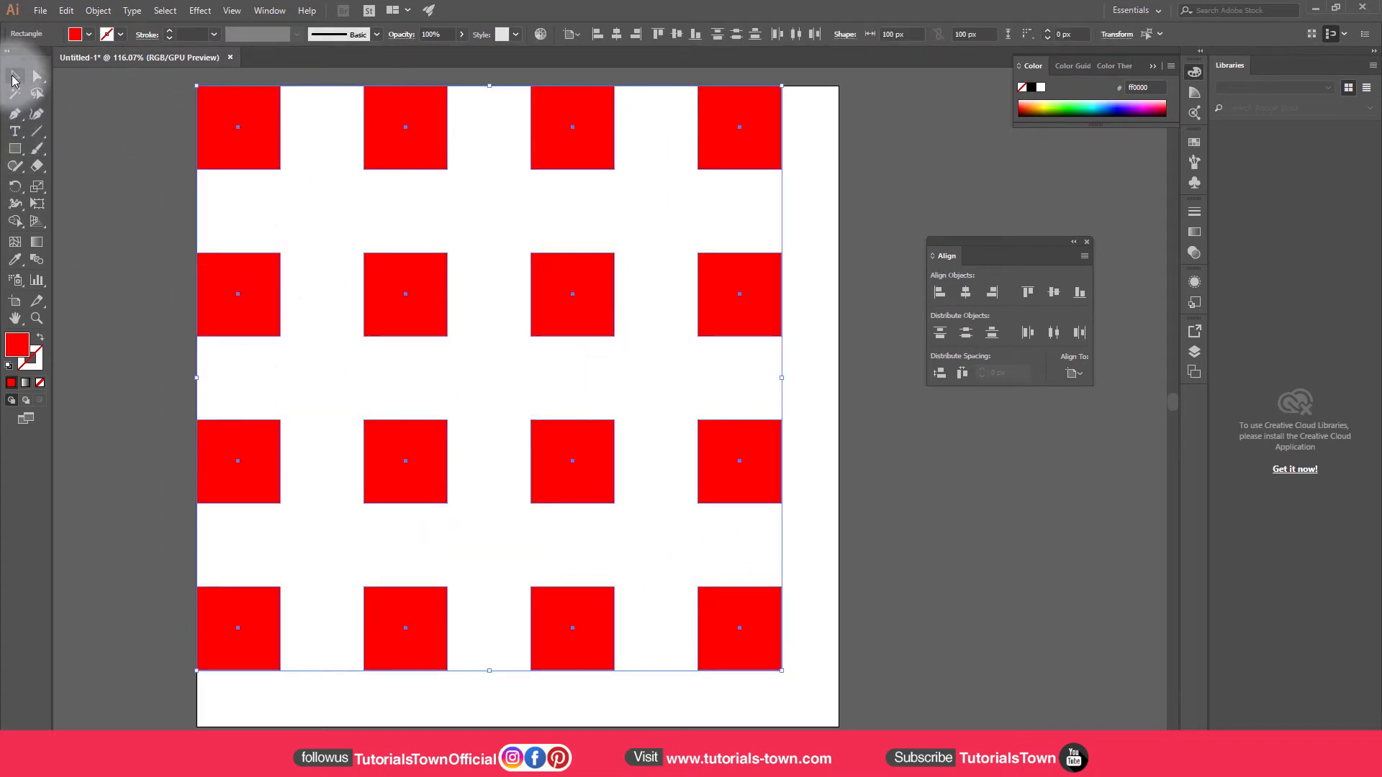
double_click(13, 76)
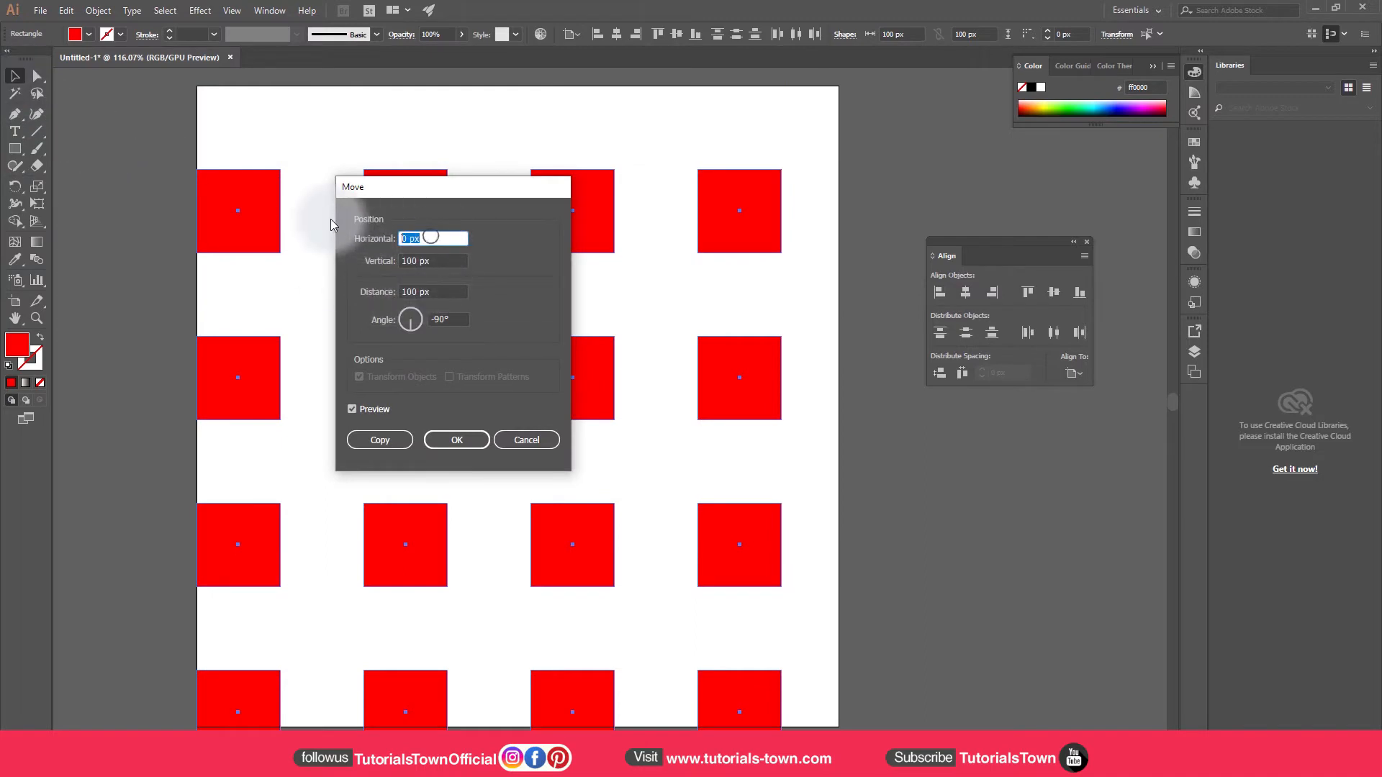
text(100)
key(Tab)
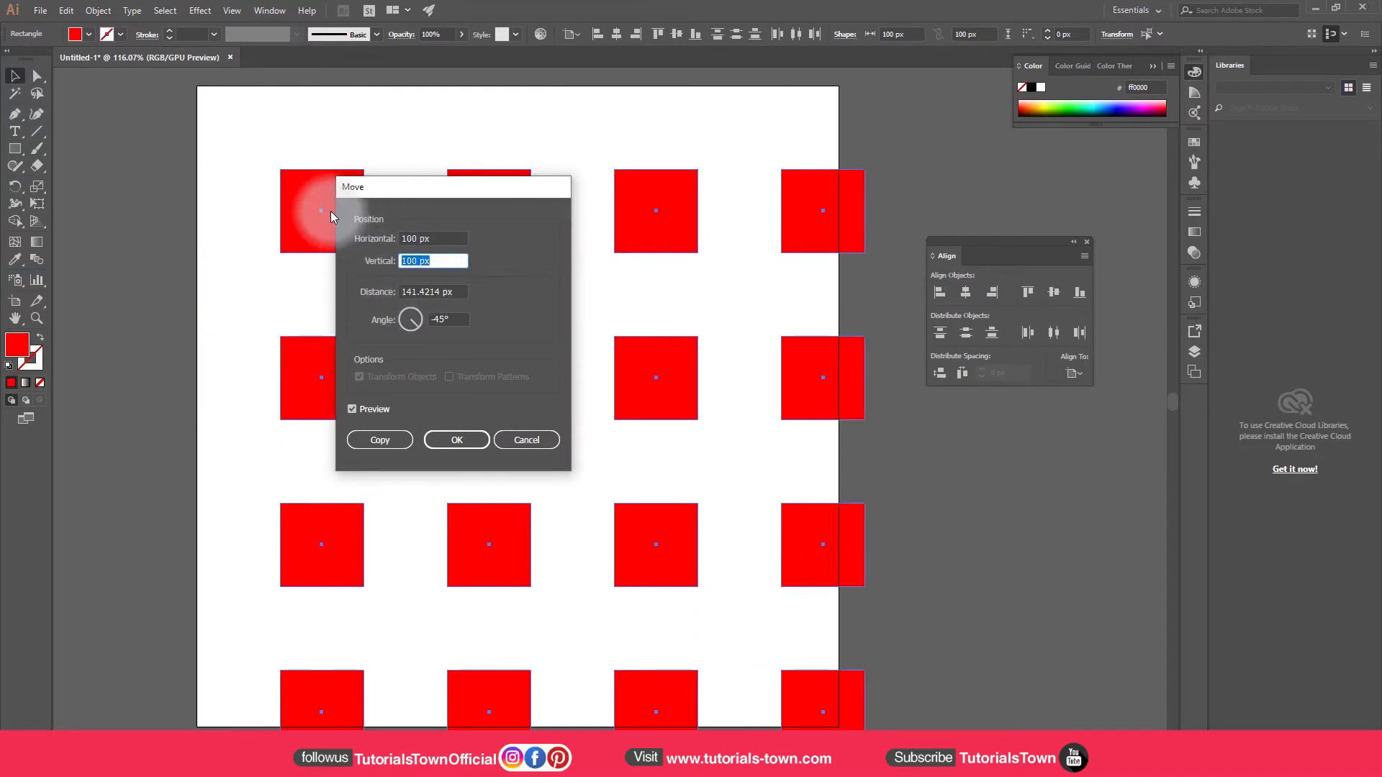
click(384, 440)
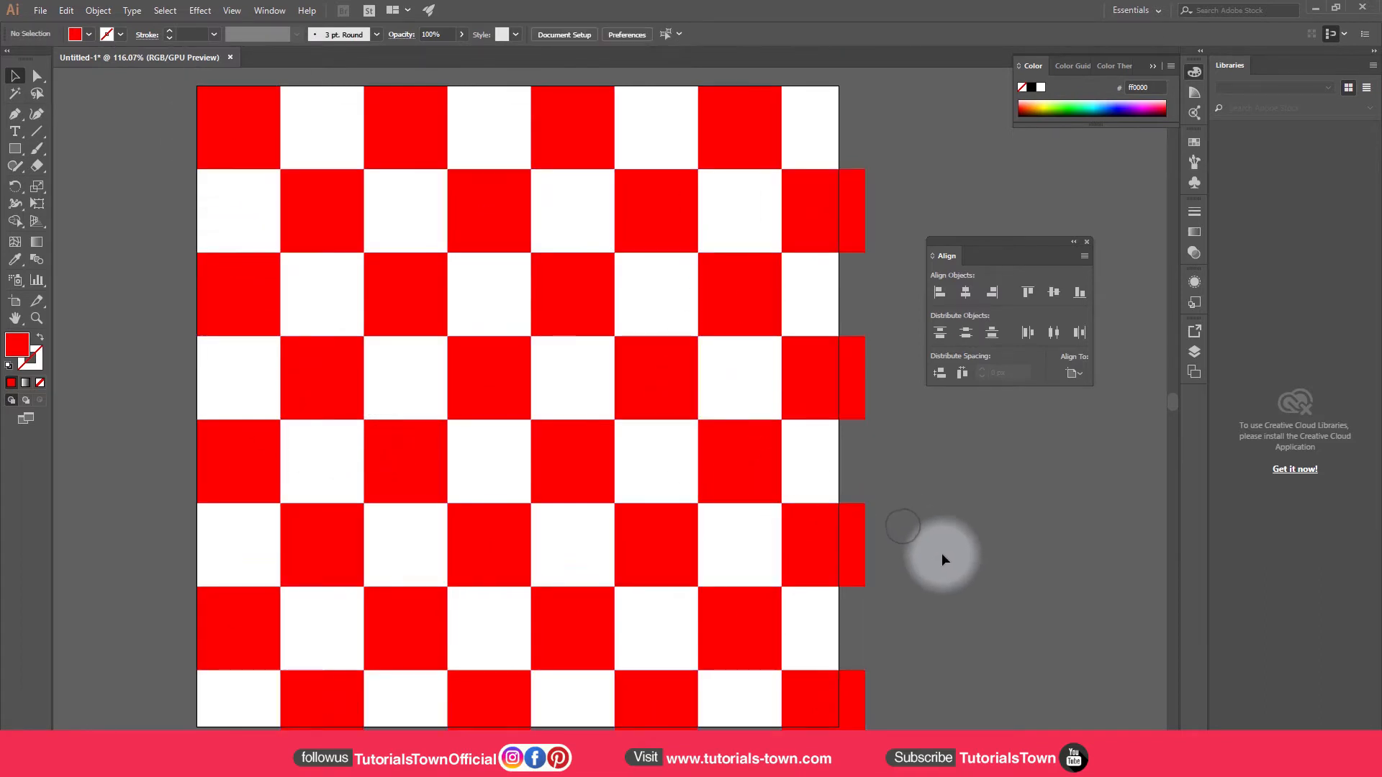
Select the whole checkerboard and resize it to fit the 768 px square artboard
drag(899, 144, 211, 726)
key(Delete)
key(Delete)
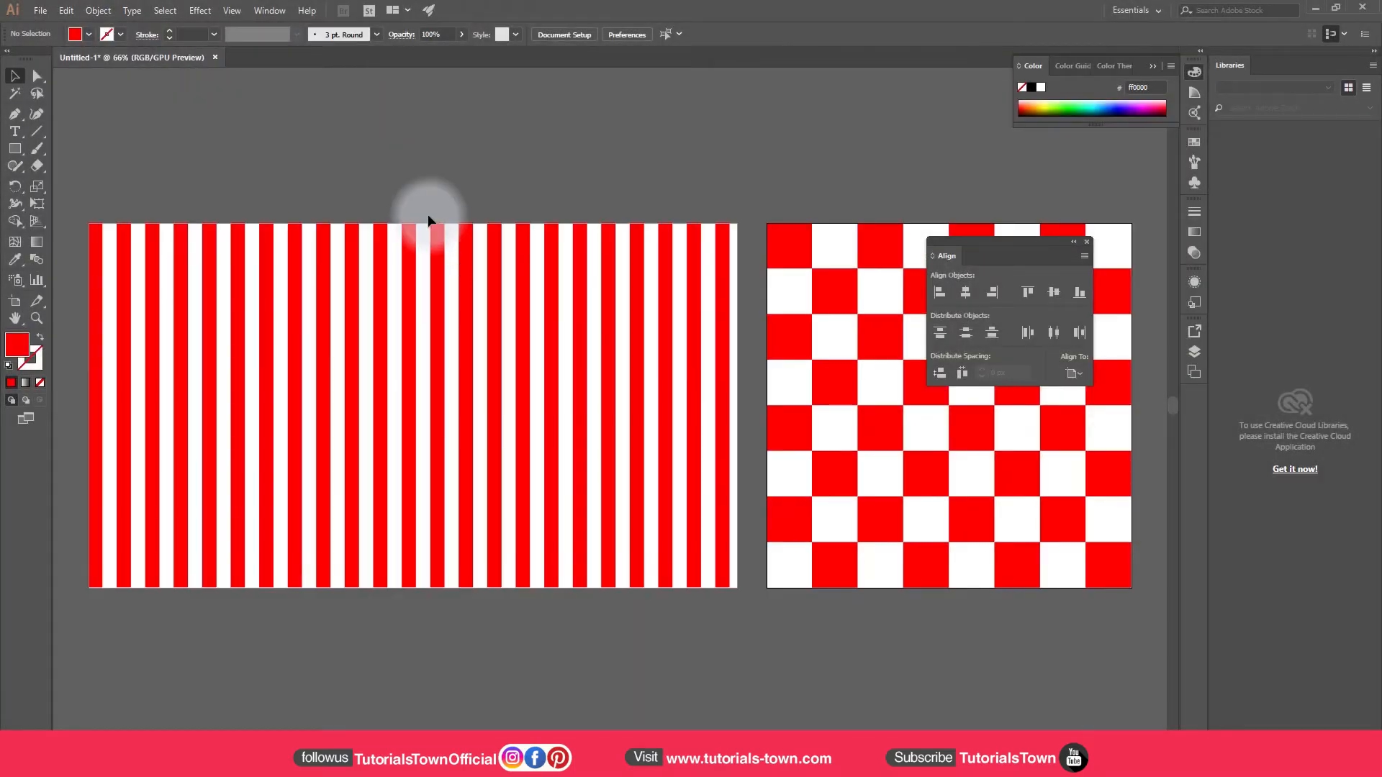
Move the alignment controls clear of the checkerboard pattern
drag(1036, 244, 703, 389)
drag(656, 518, 728, 546)
drag(872, 410, 396, 380)
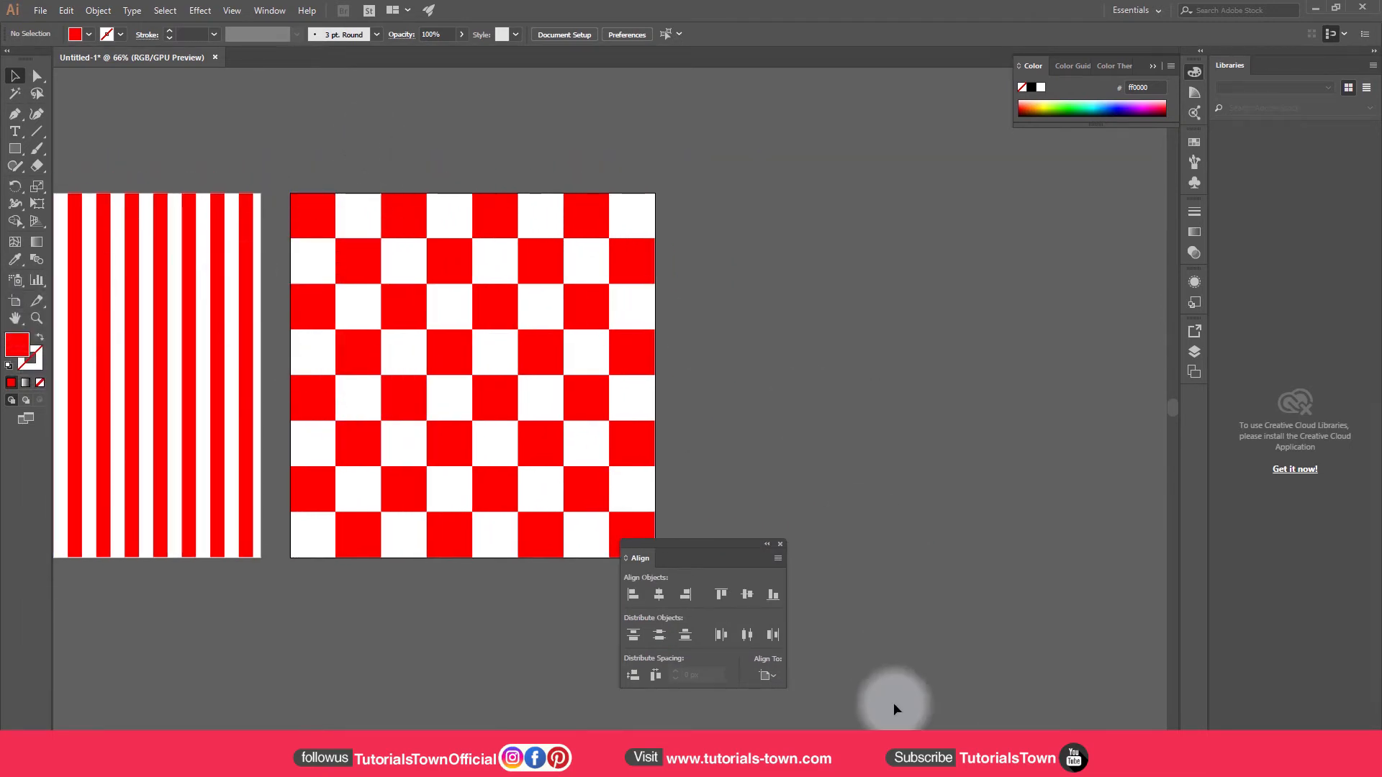
Duplicate the checkerboard artboard with its artwork beside the original, and remove the duplicate
key(shift+o)
drag(389, 346, 774, 349)
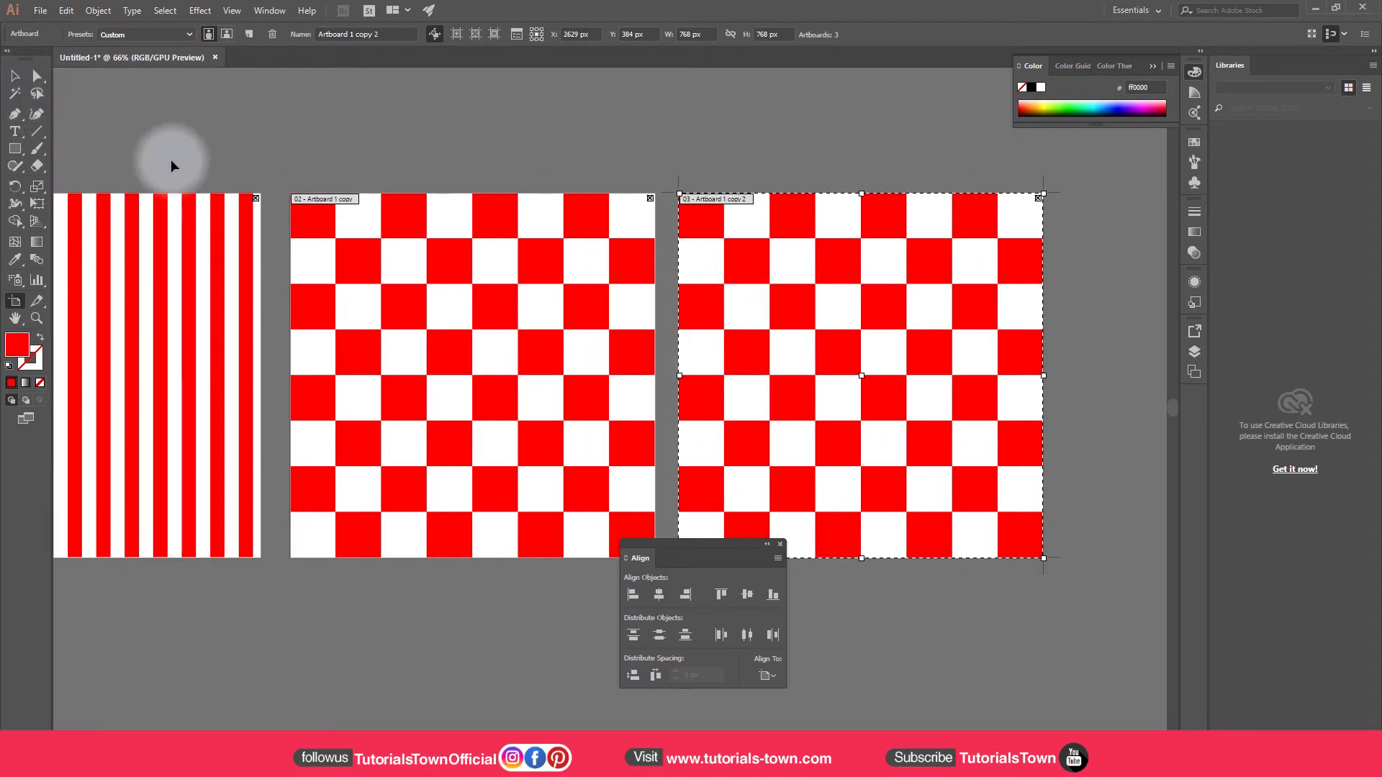
key(Delete)
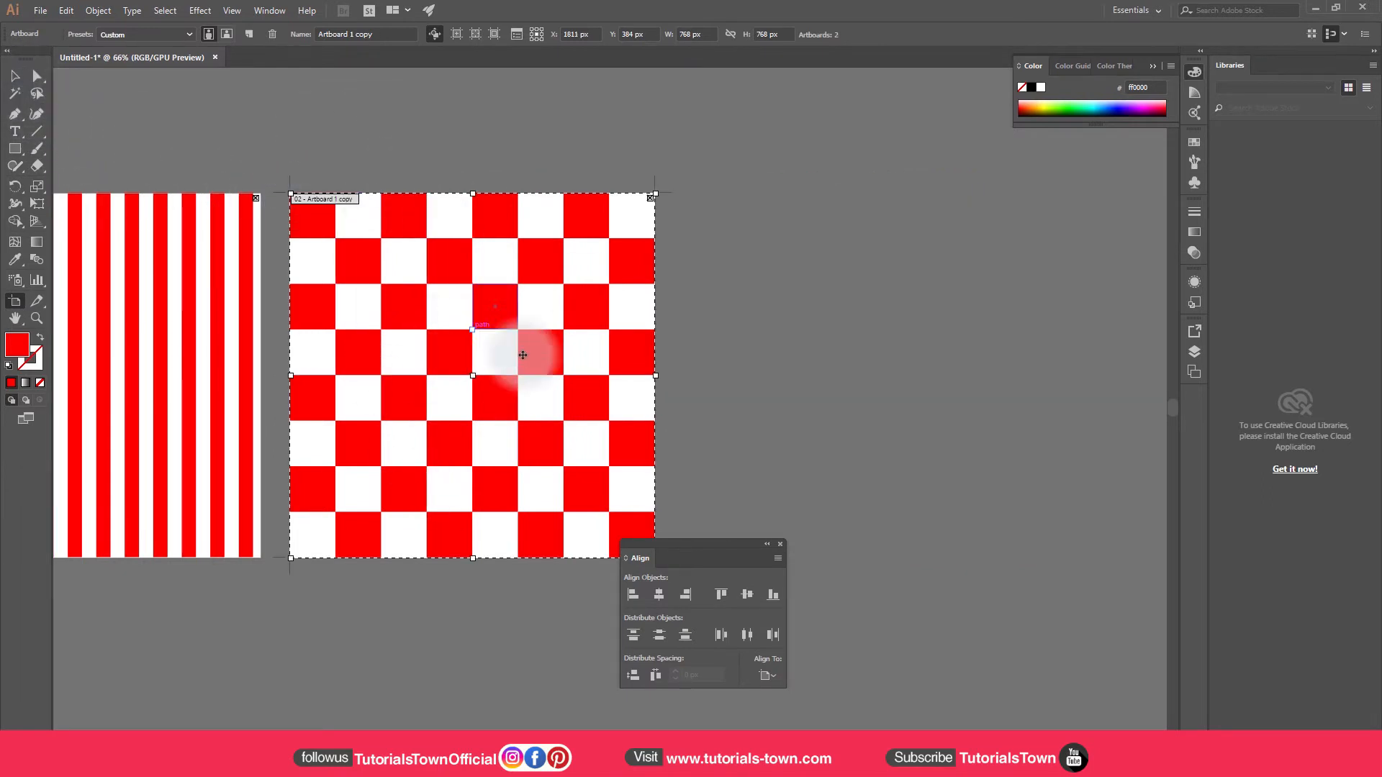
Turn off moving artwork with artboards and duplicate the checkerboard artboard as an empty artboard beside it
click(433, 36)
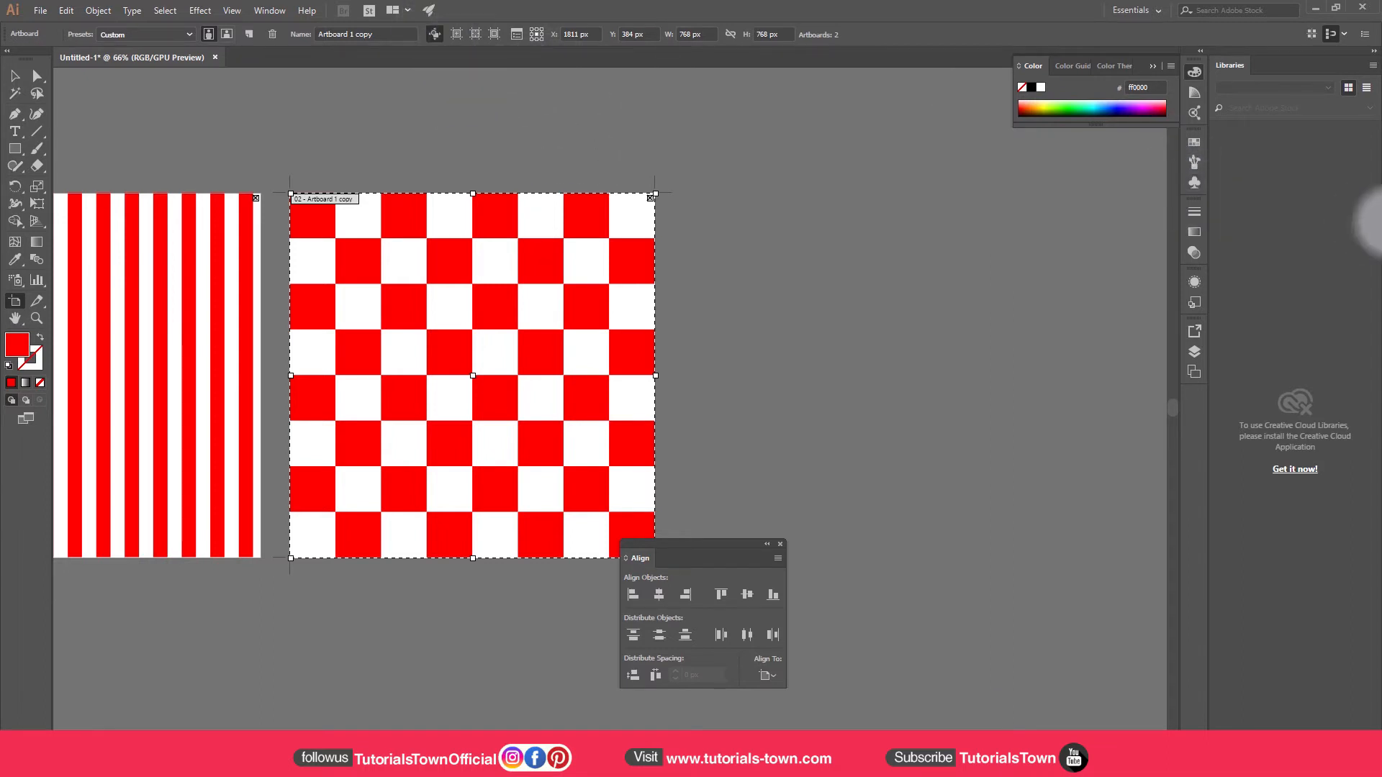
click(1138, 10)
click(1138, 11)
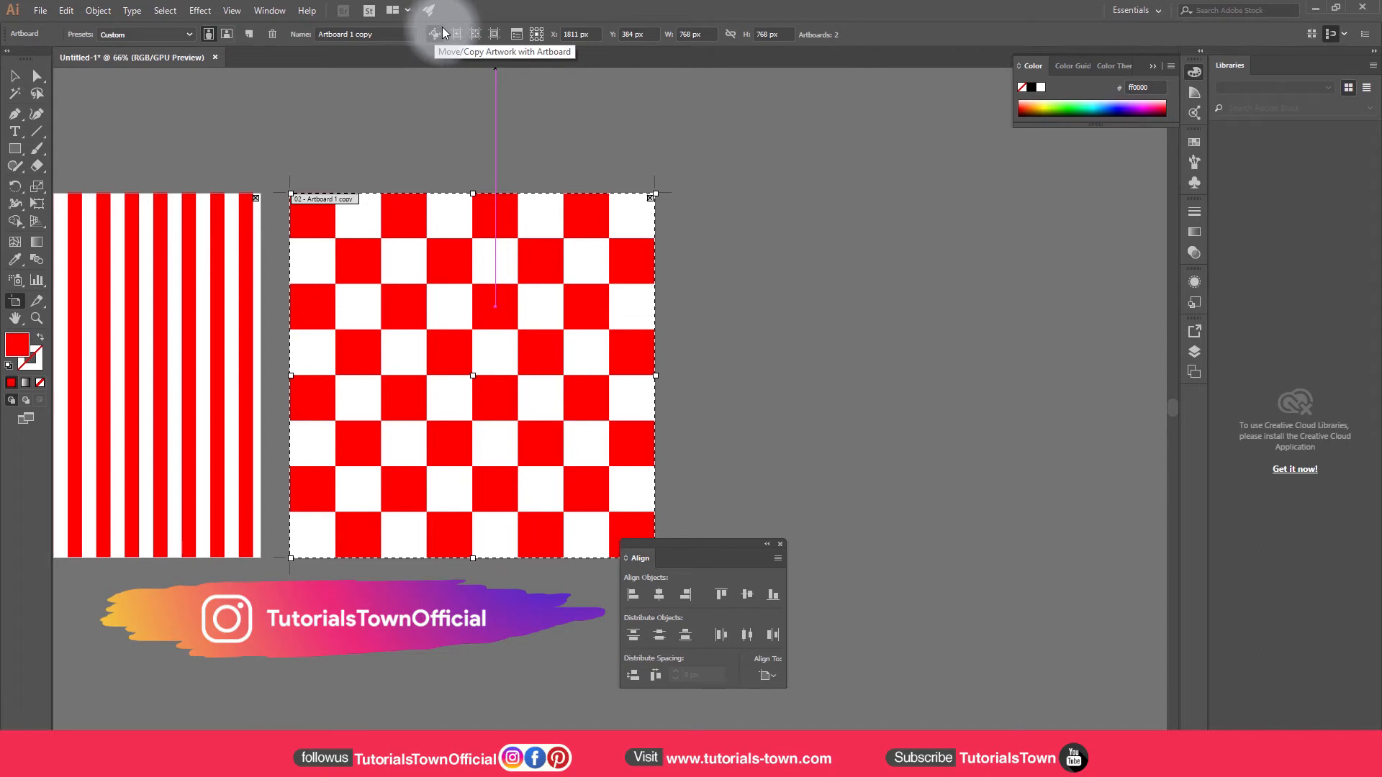
drag(347, 381, 731, 367)
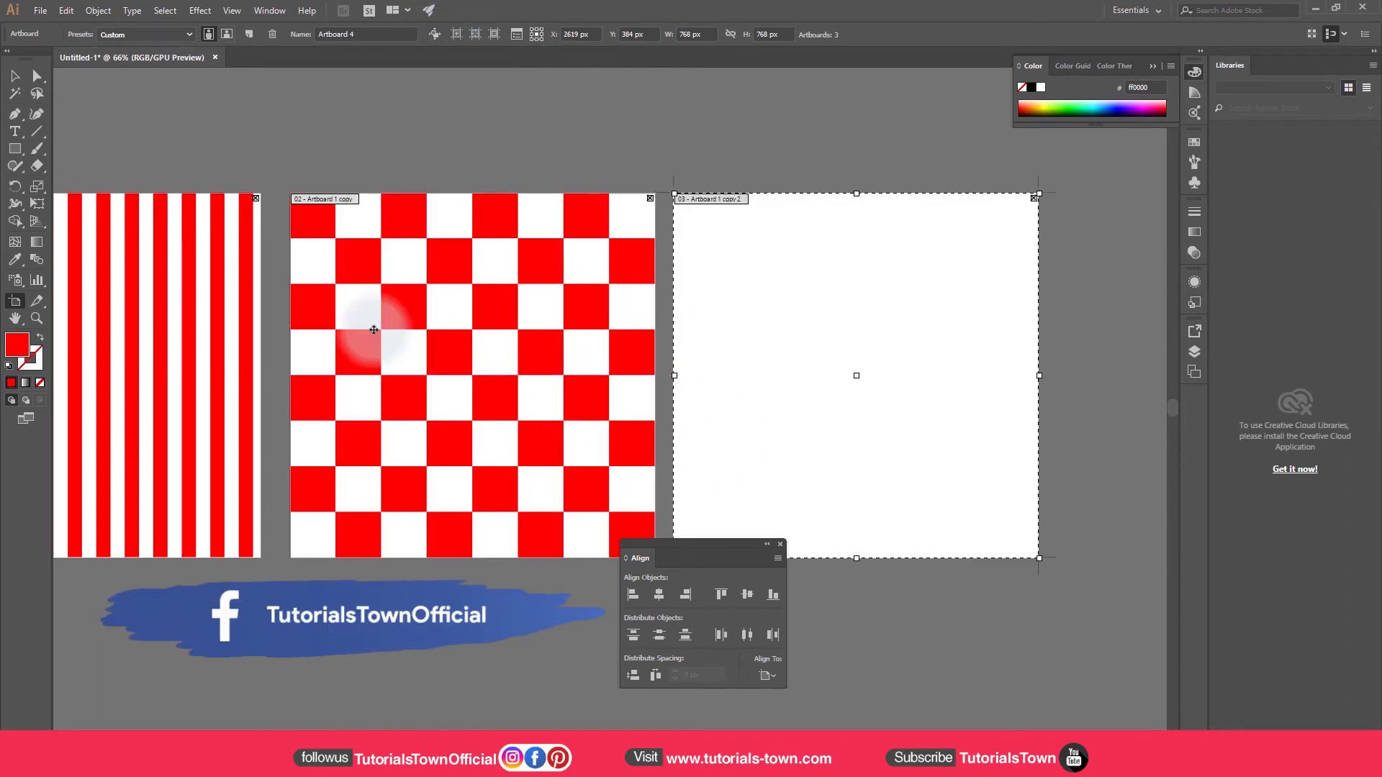
click(14, 76)
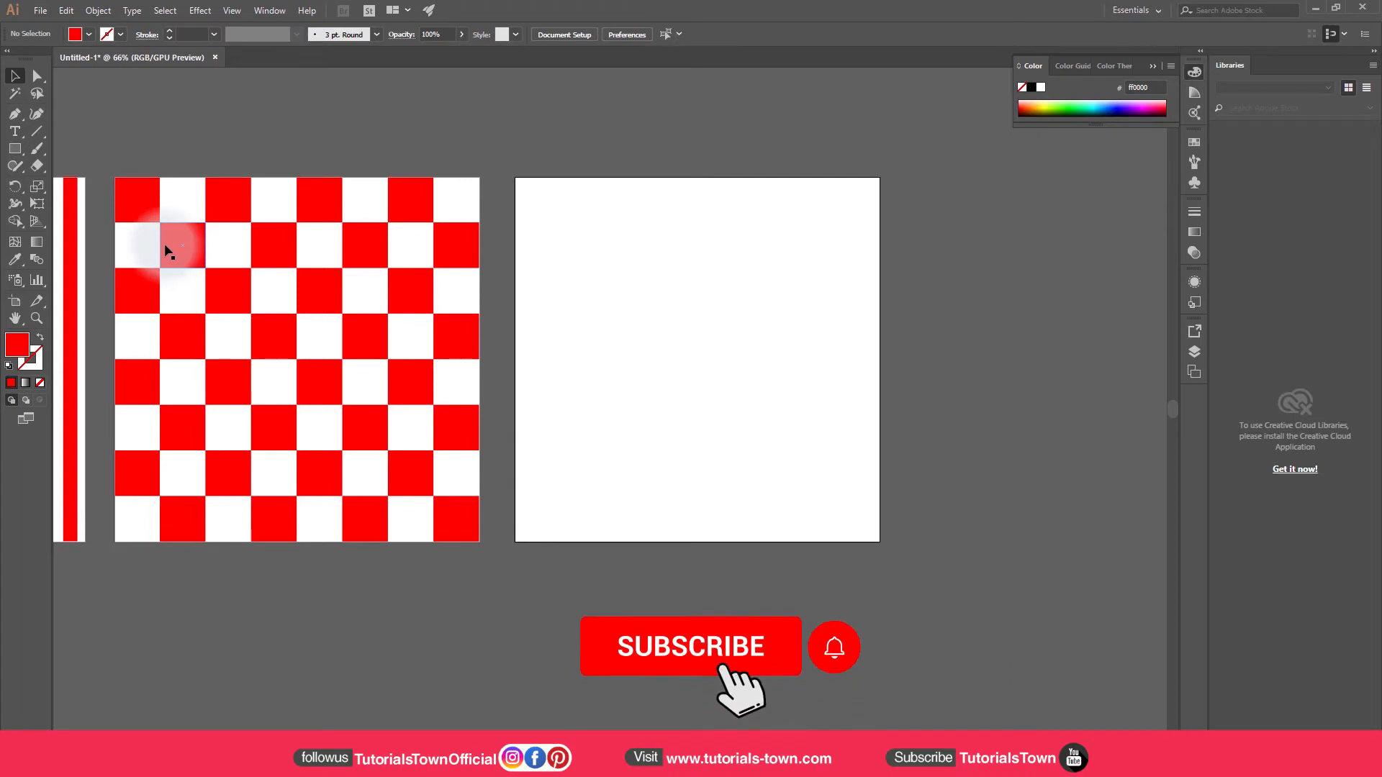
Copy the checkerboard's first red square into the upper-left corner of the empty artboard and check the copy's dimensions
click(222, 242)
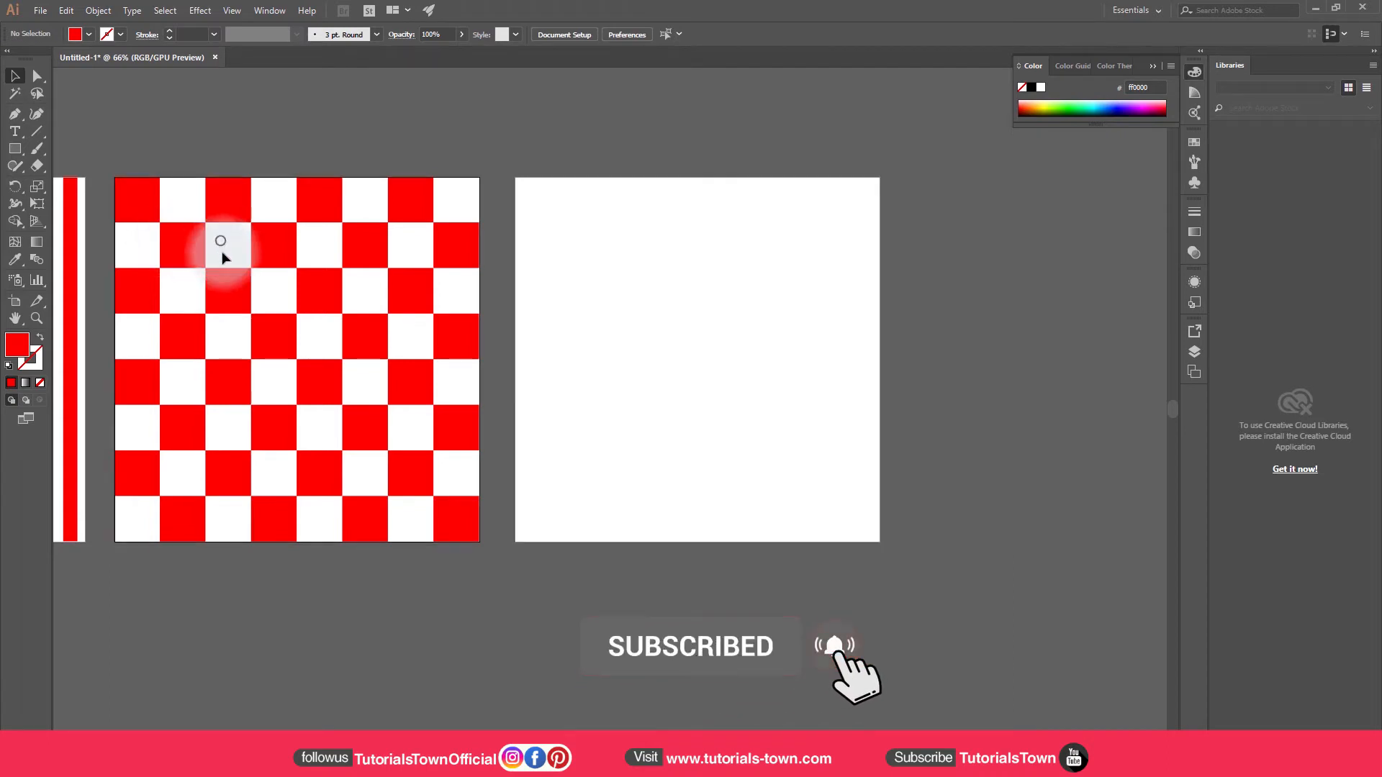
click(280, 147)
click(152, 205)
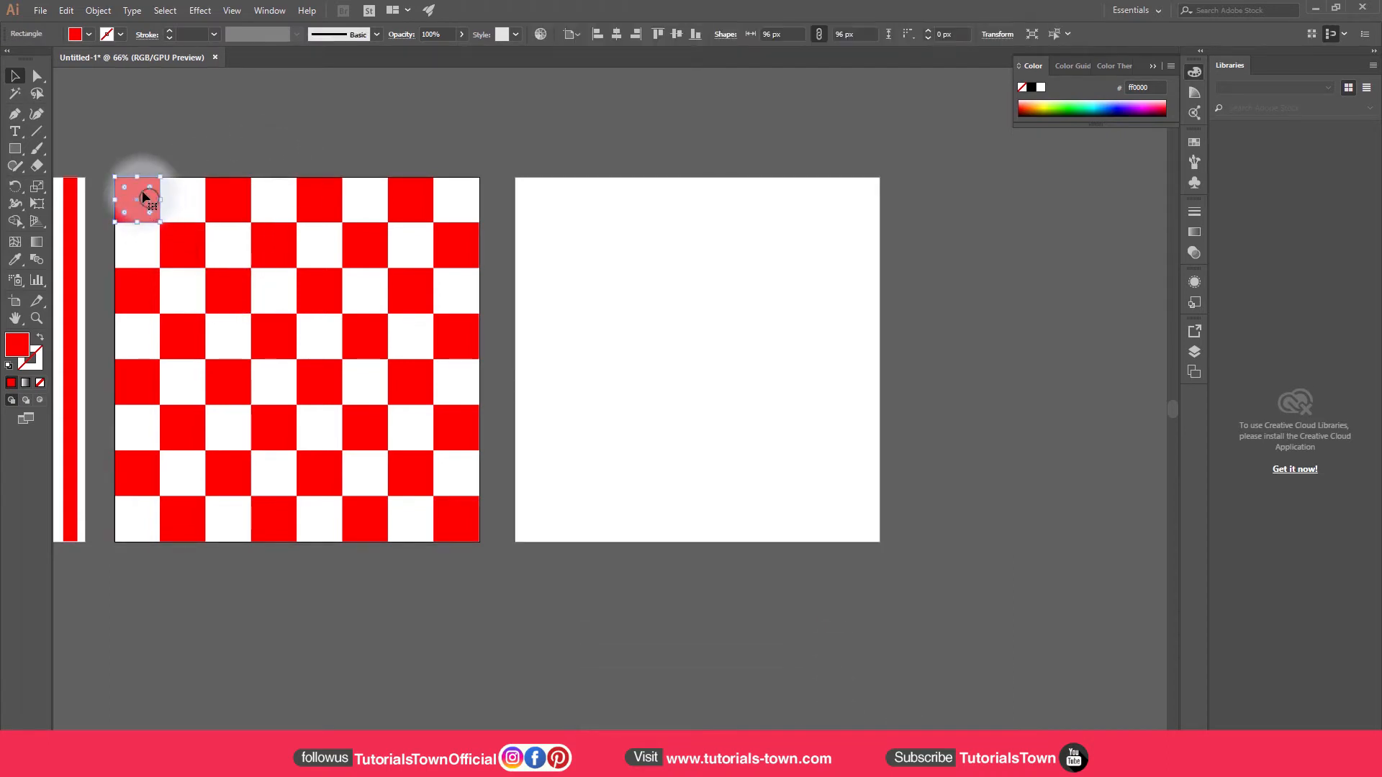
click(818, 36)
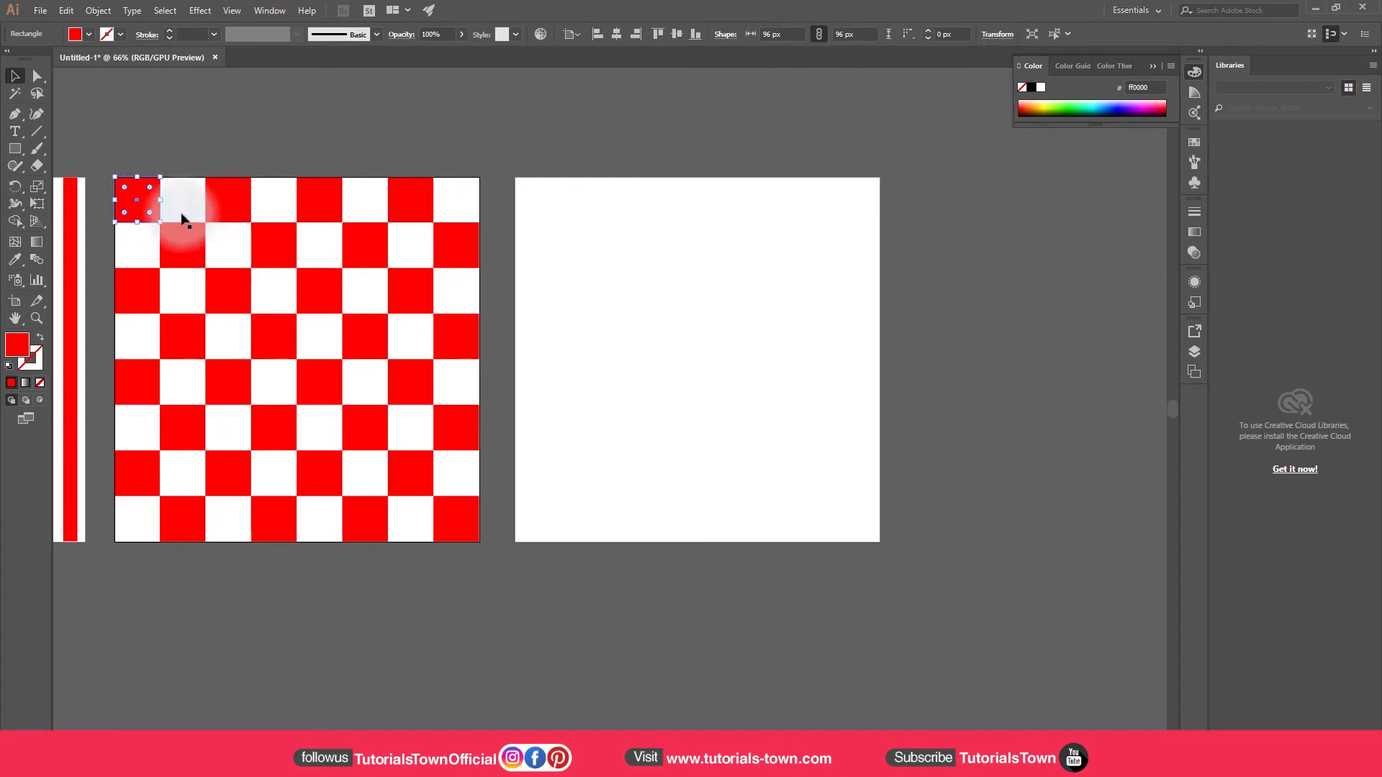
drag(137, 195, 538, 195)
click(993, 34)
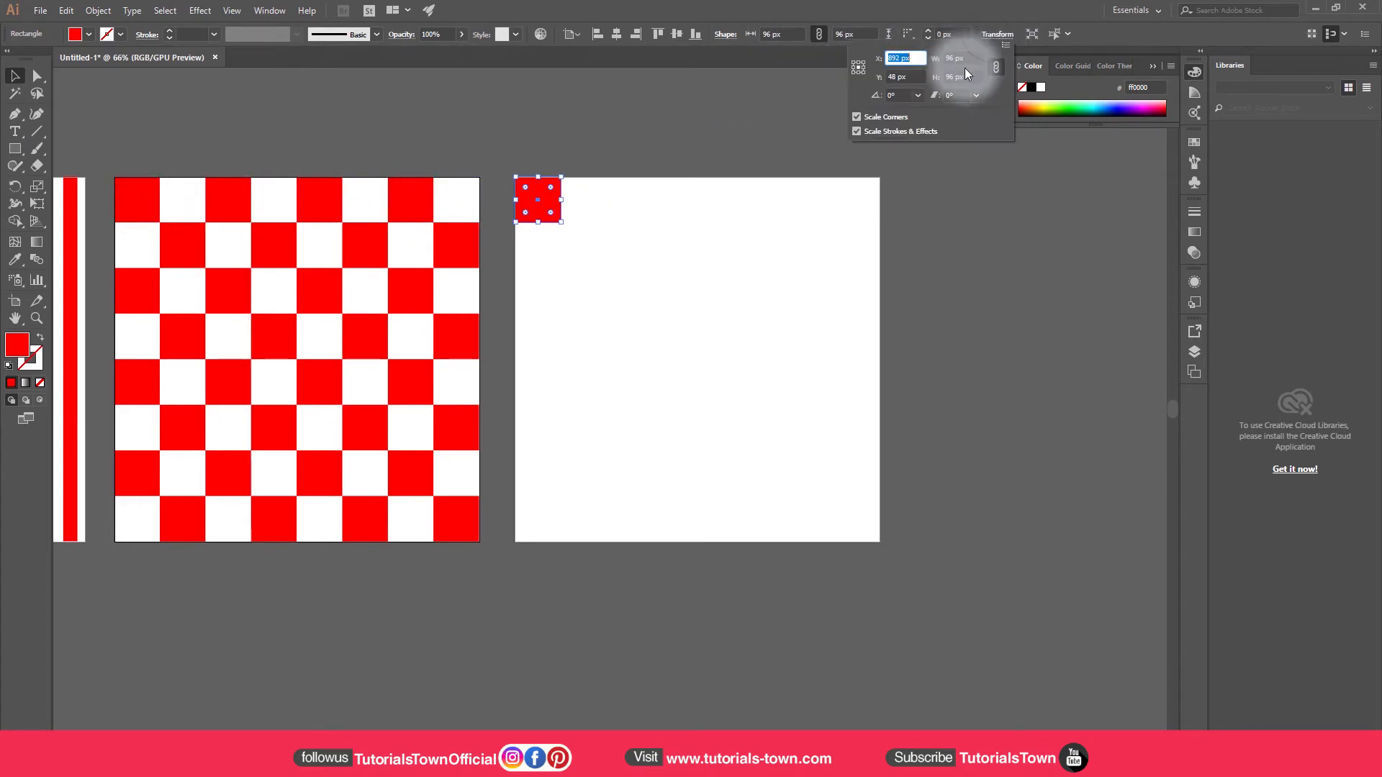
click(632, 326)
Open the Transform effect for the copied red square and position its dialog clear of the artboard
click(542, 198)
drag(632, 238, 342, 220)
click(196, 10)
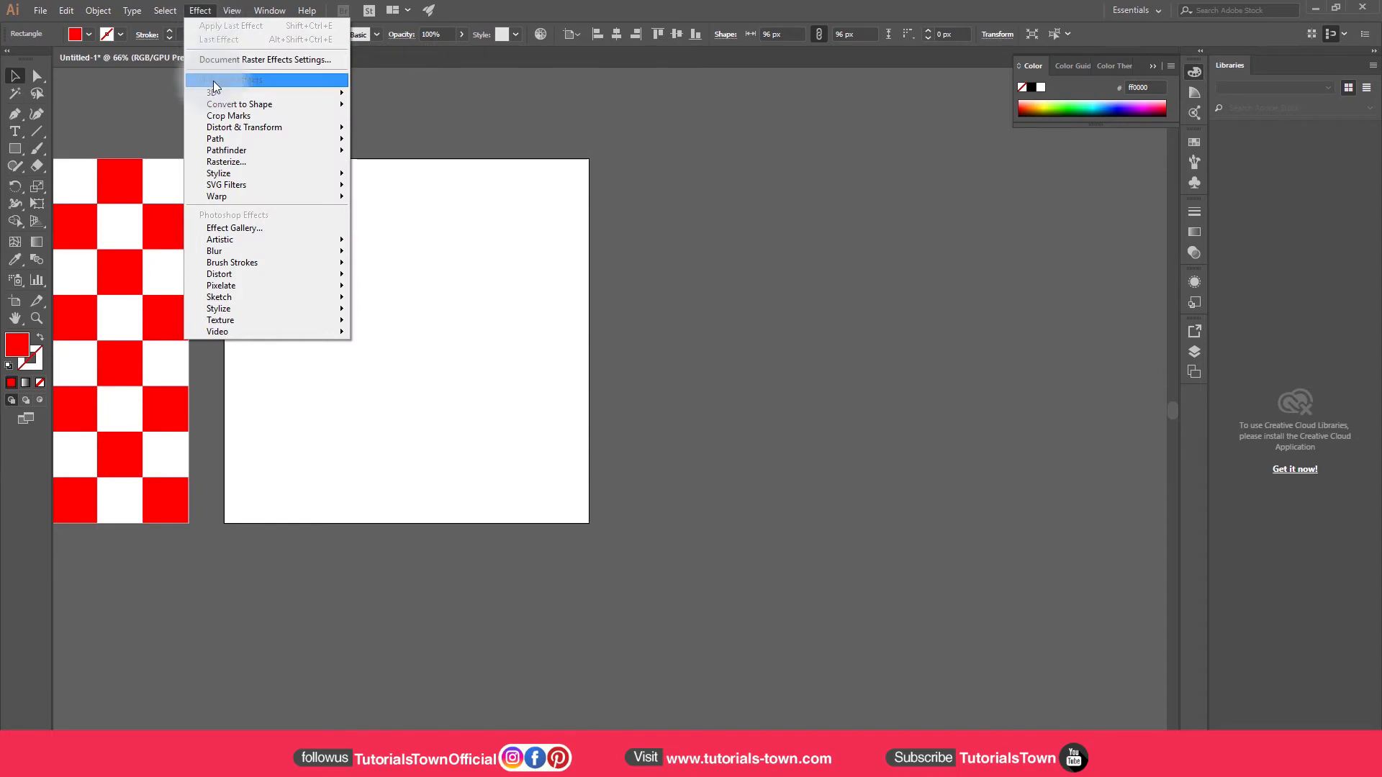
mouse_move(226, 127)
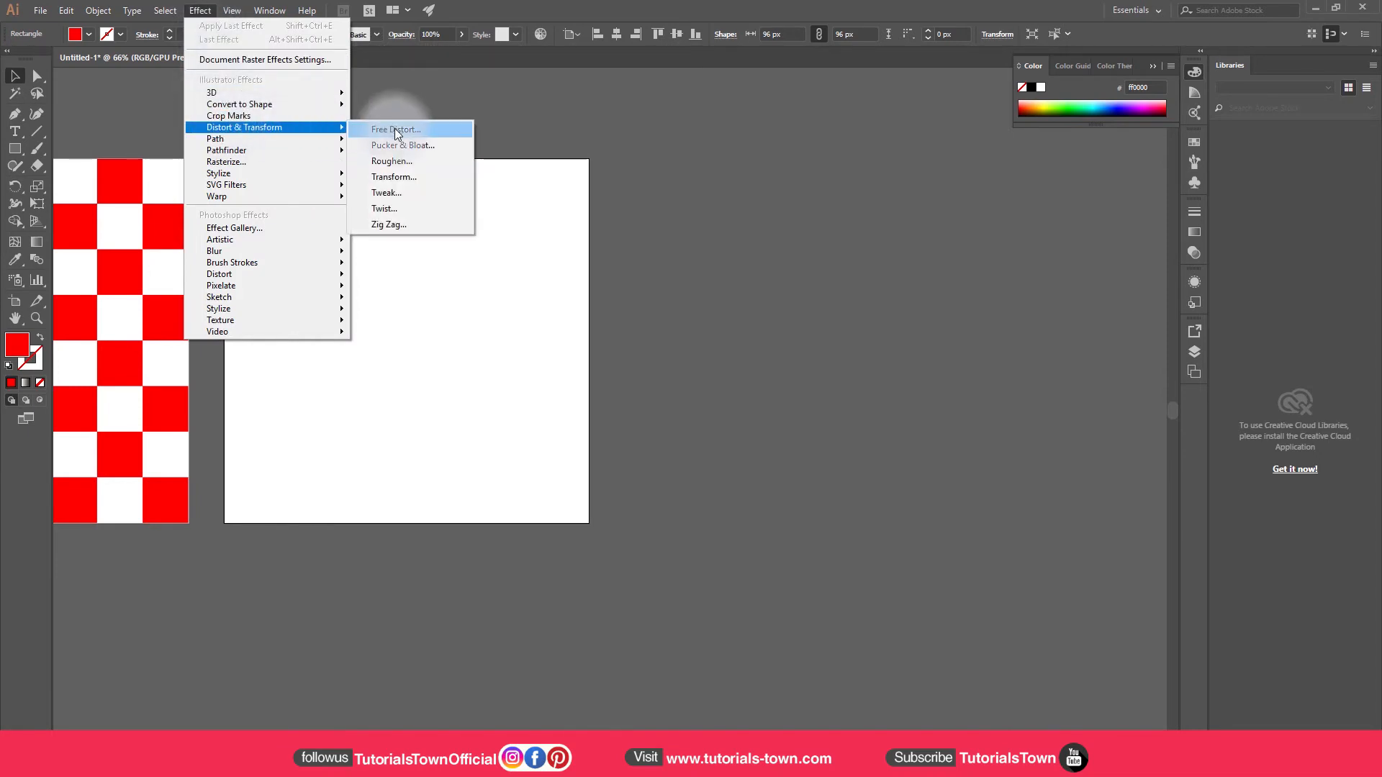
click(399, 180)
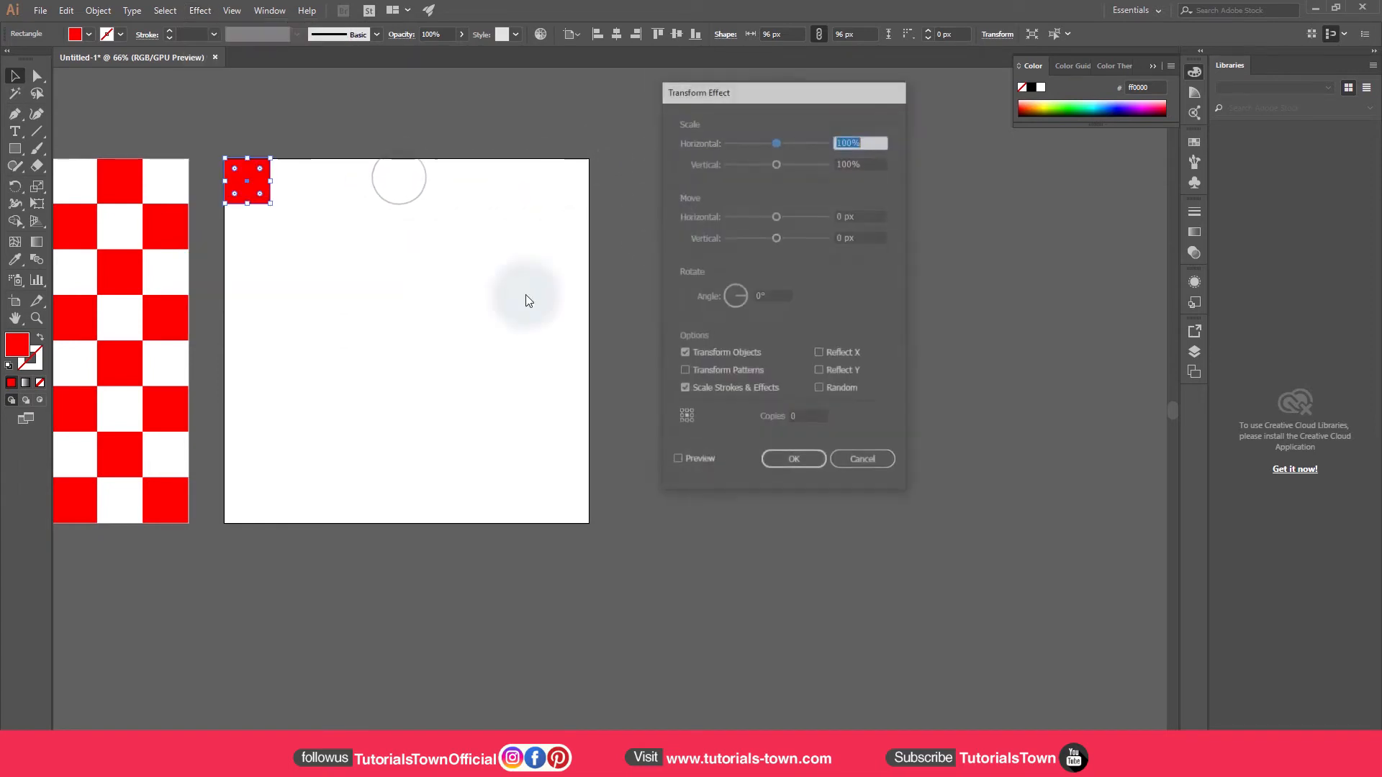
drag(766, 92, 452, 97)
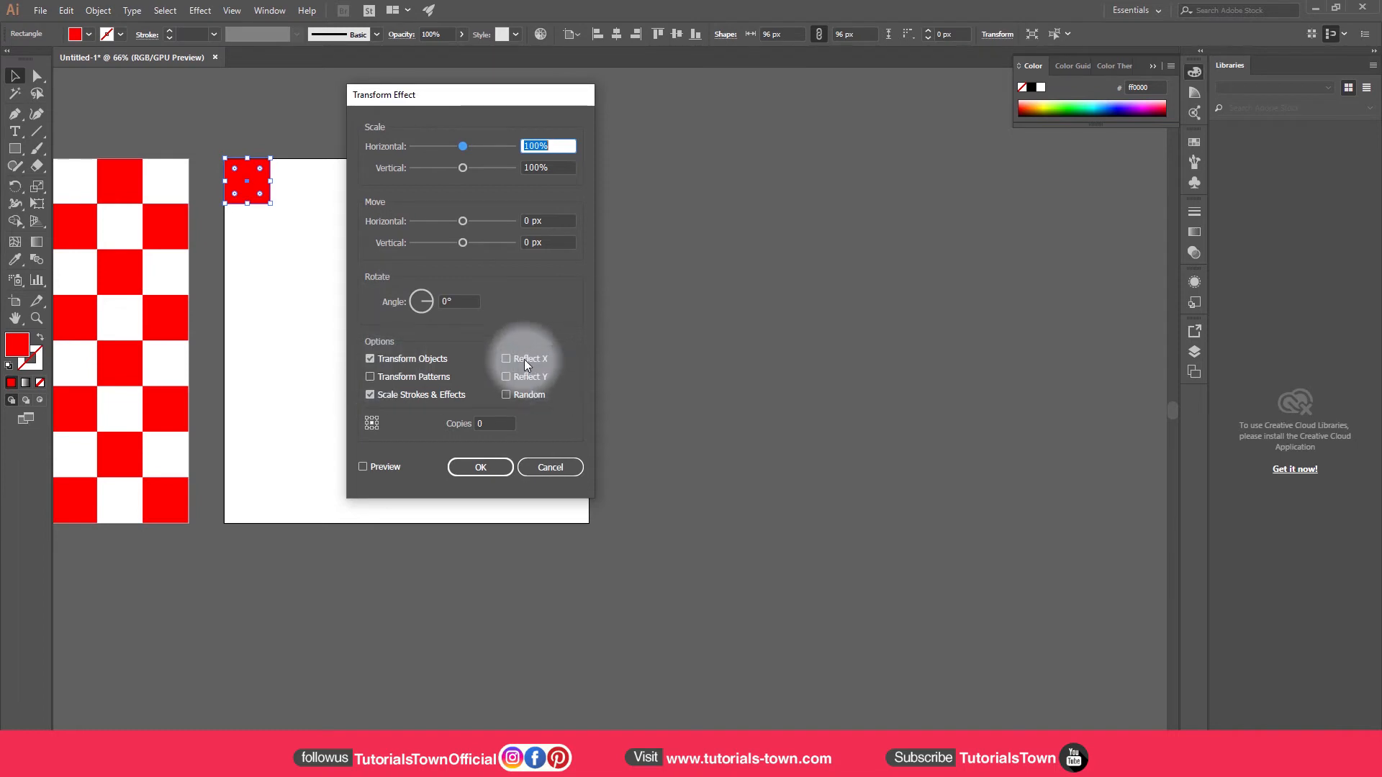
drag(421, 100, 817, 104)
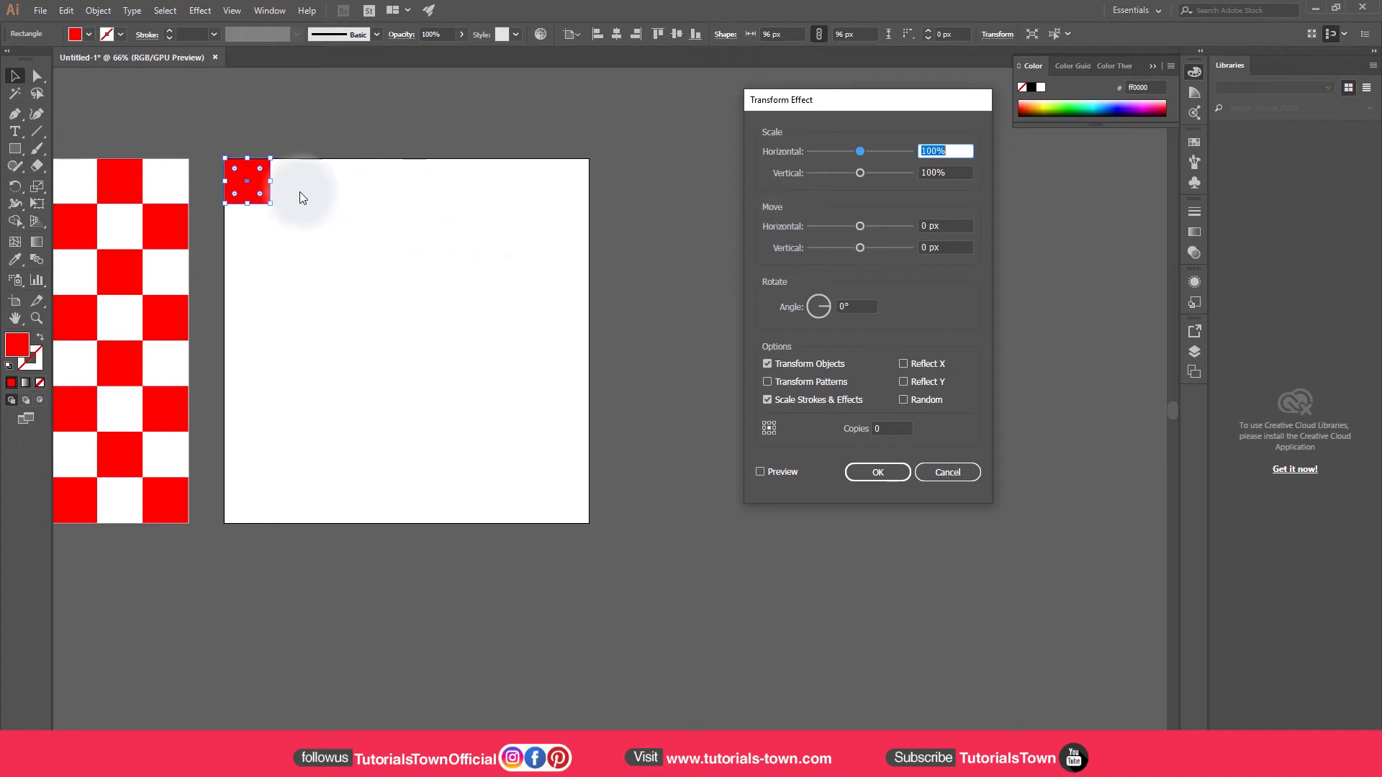
Set the effect's horizontal move to 96 px and enable the preview
click(939, 224)
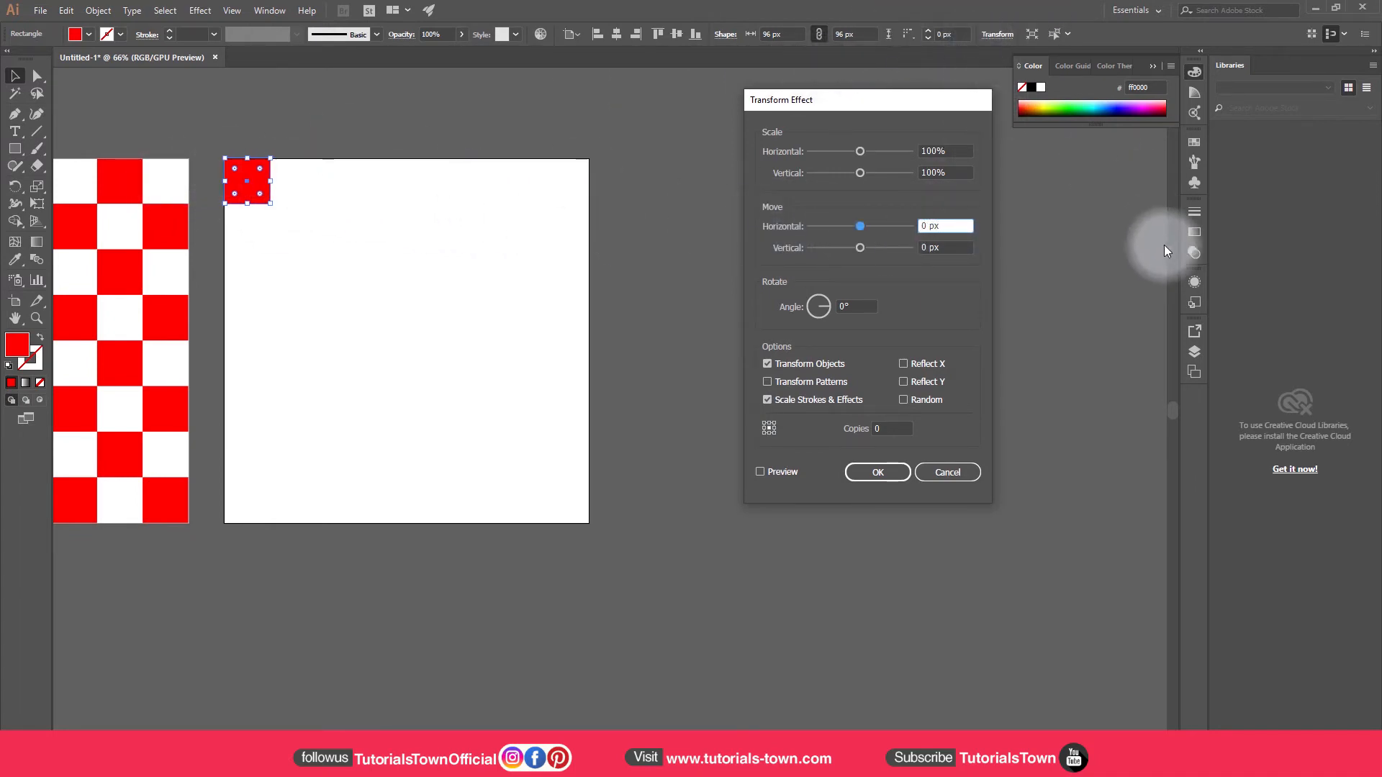
click(951, 225)
double_click(950, 225)
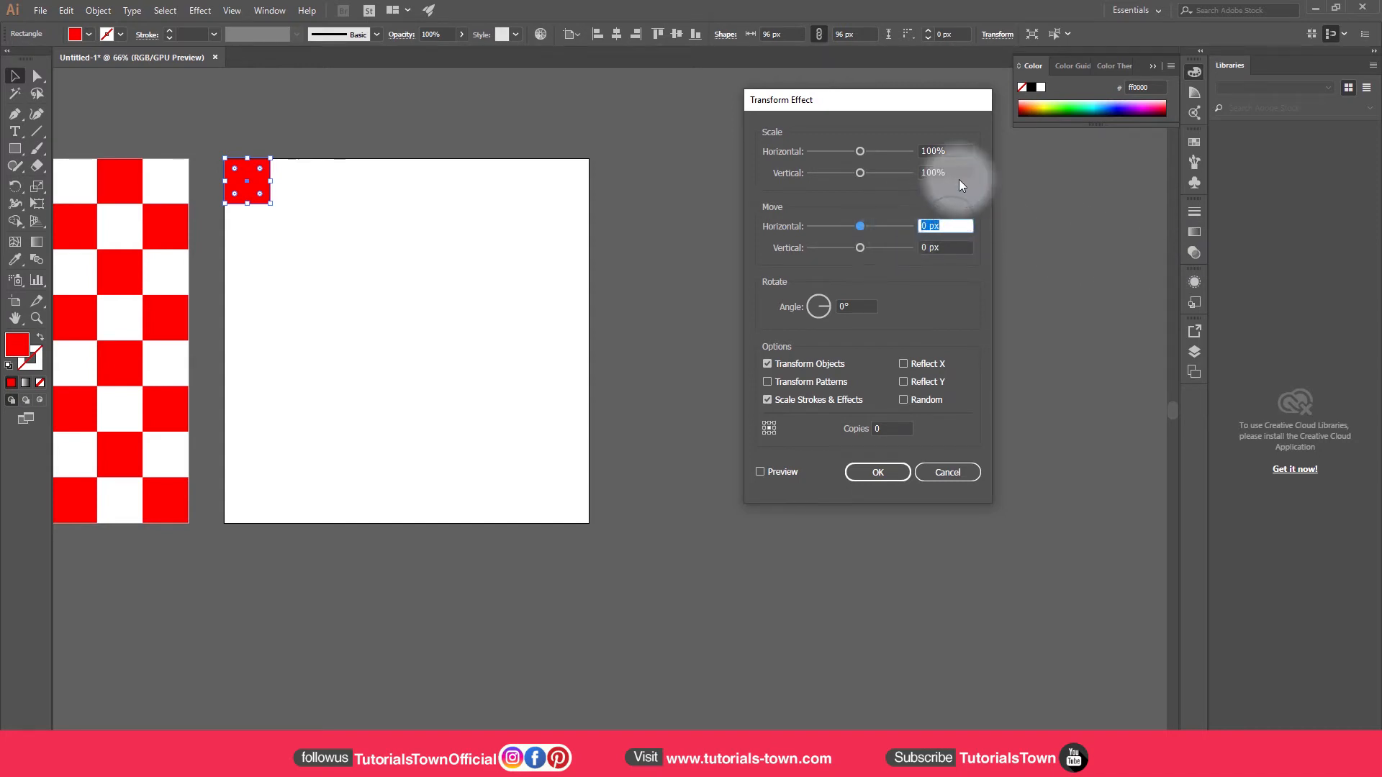
text(96)
key(Tab)
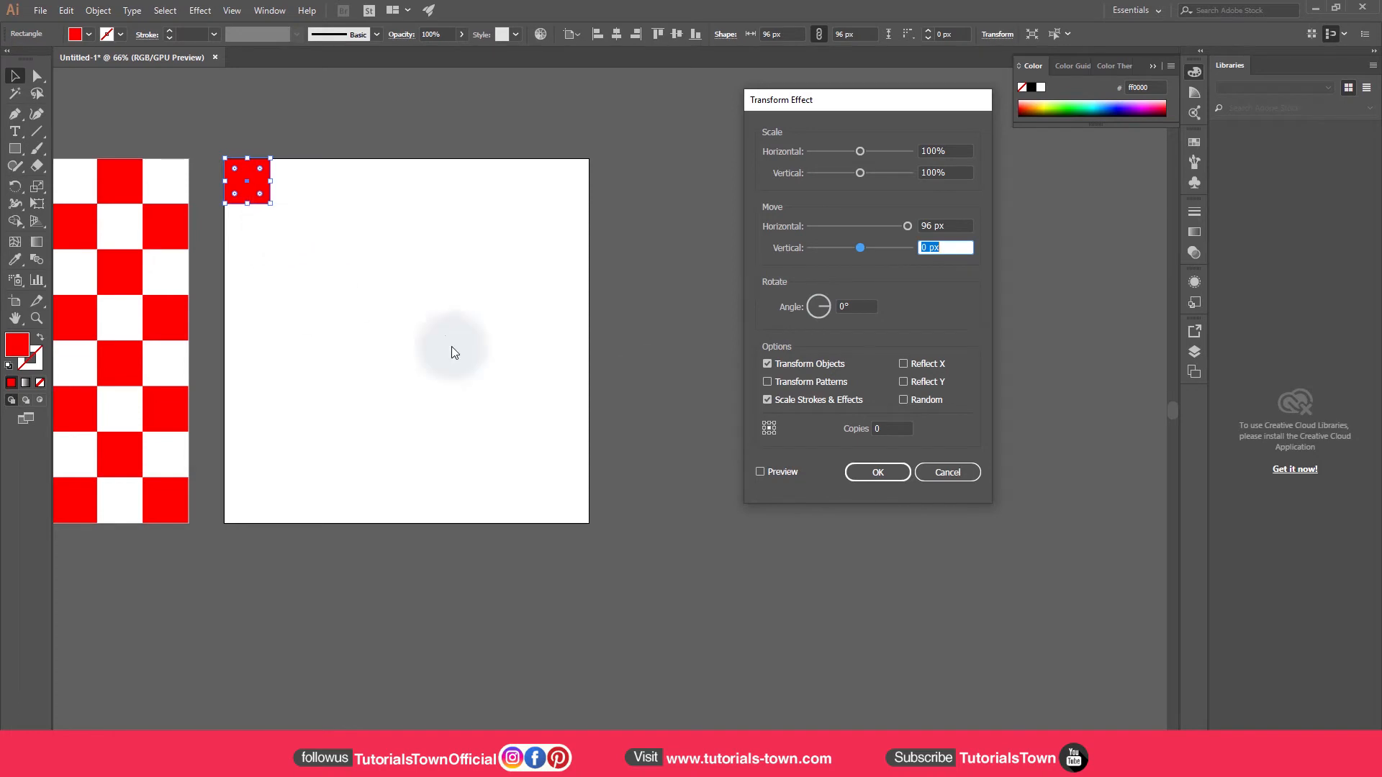
click(762, 470)
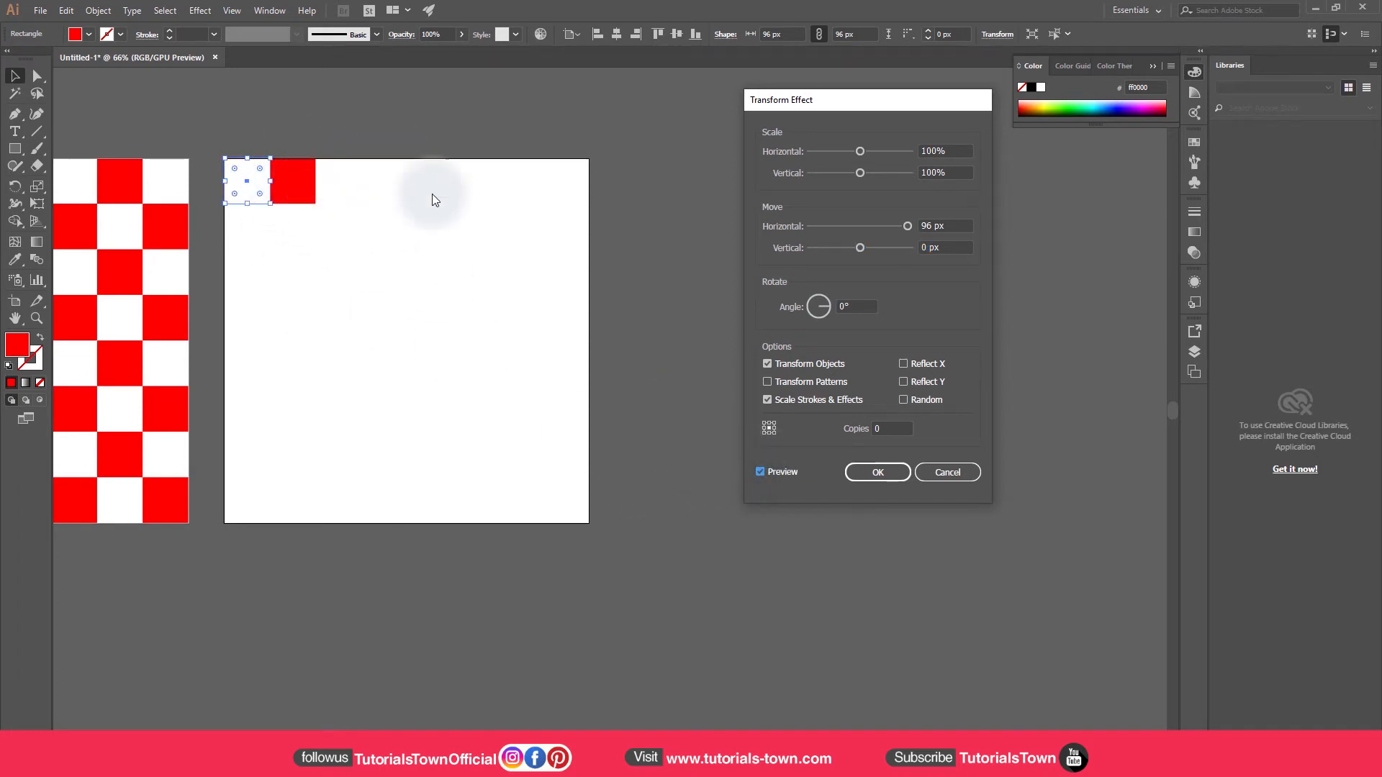
Set the Transform effect's horizontal move to 192 px
click(929, 226)
key(BackSpace)
key(BackSpace)
key(BackSpace)
key(BackSpace)
key(BackSpace)
text(192)
key(Tab)
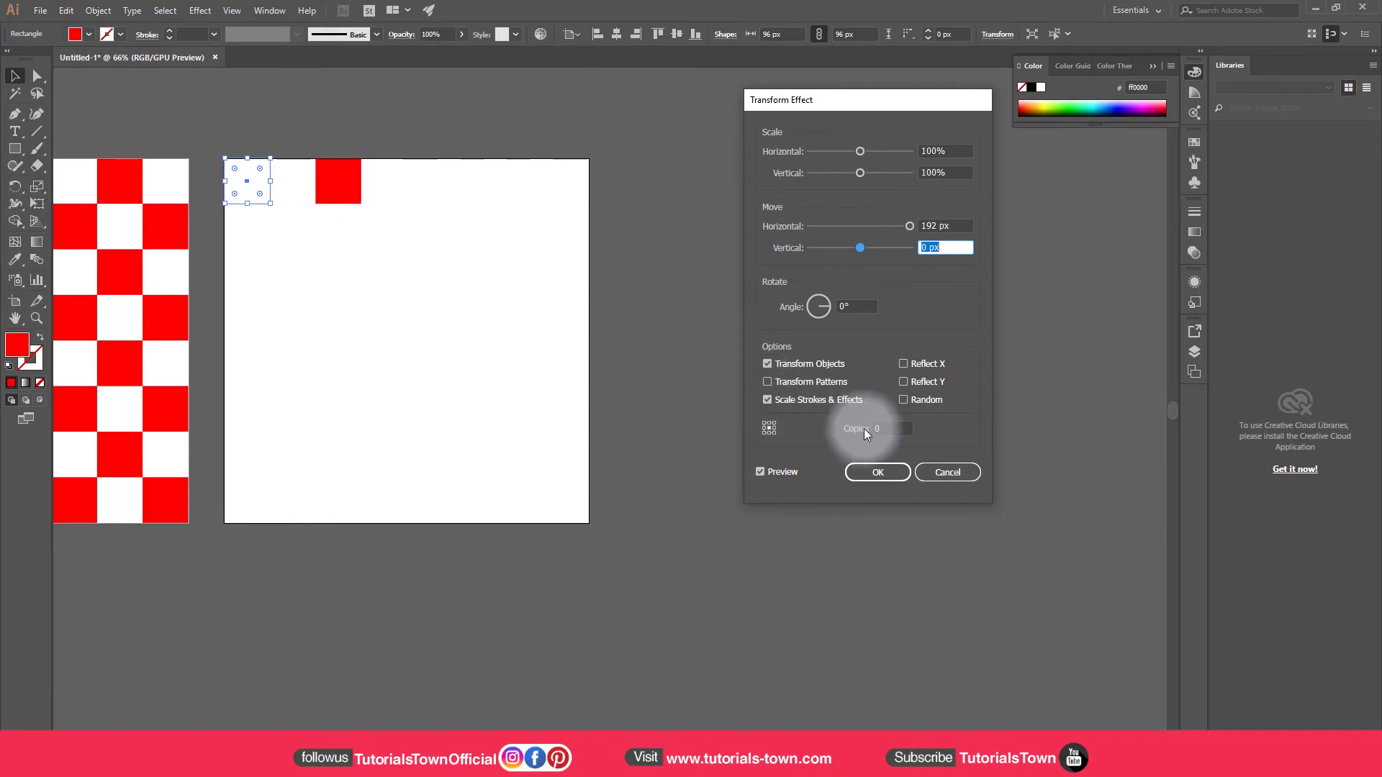
Set the number of copies to 4 and apply the Transform effect to the red square
click(887, 429)
key(Up)
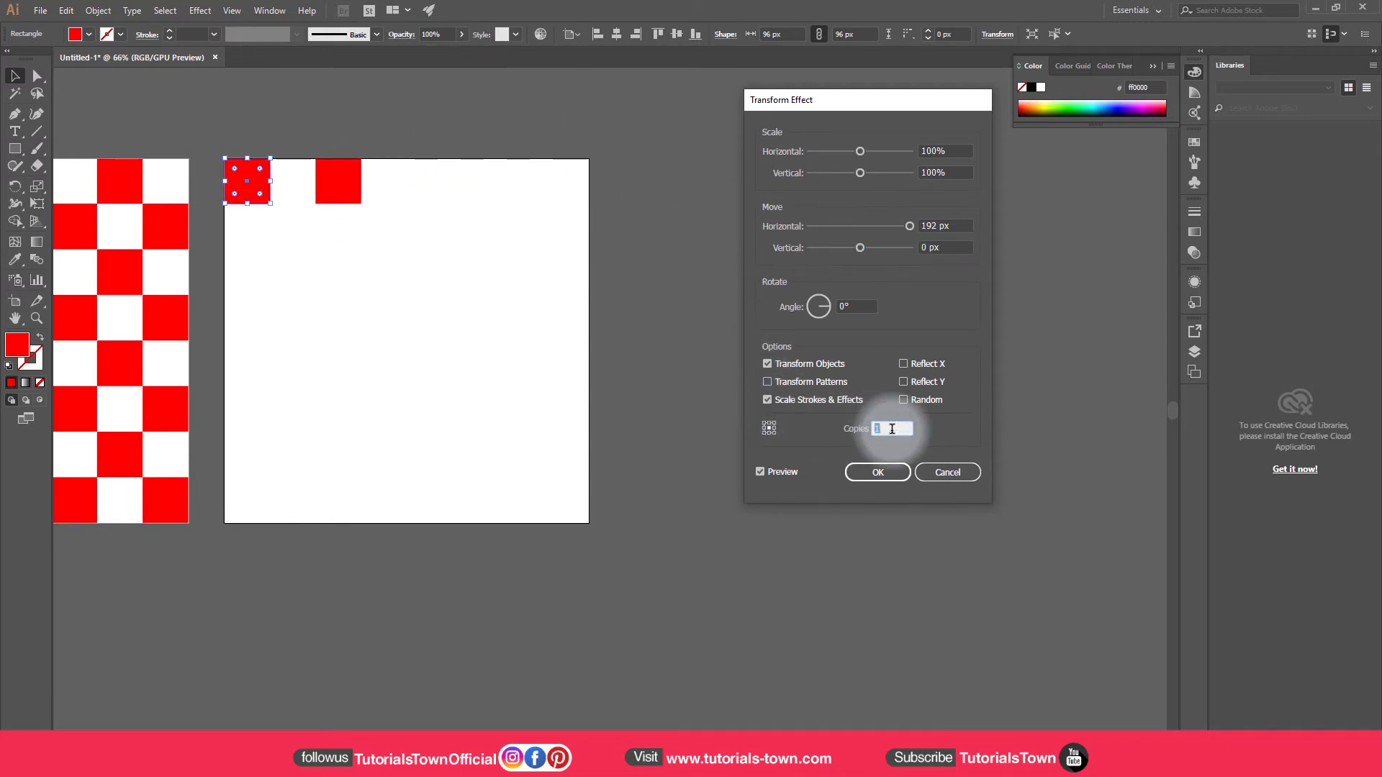
key(Up)
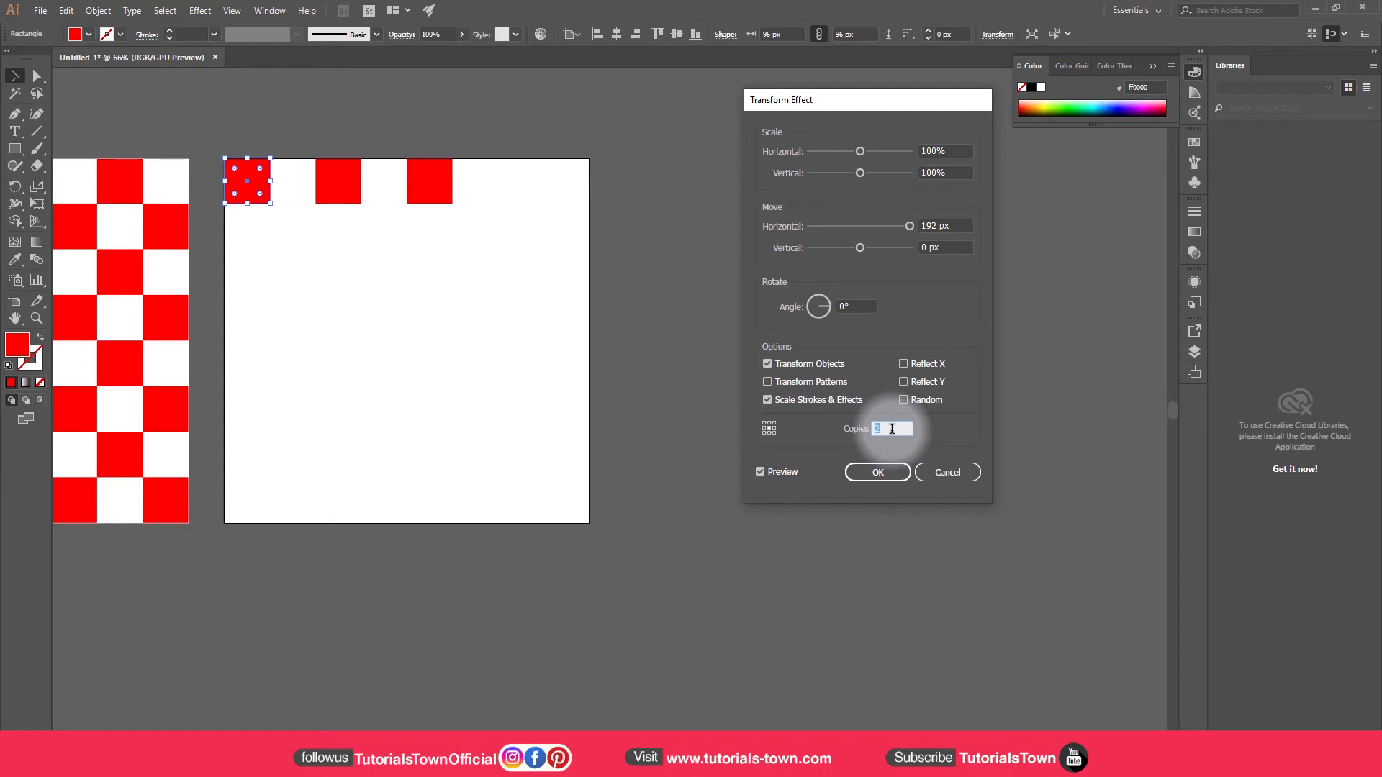
key(Up)
key(Up)
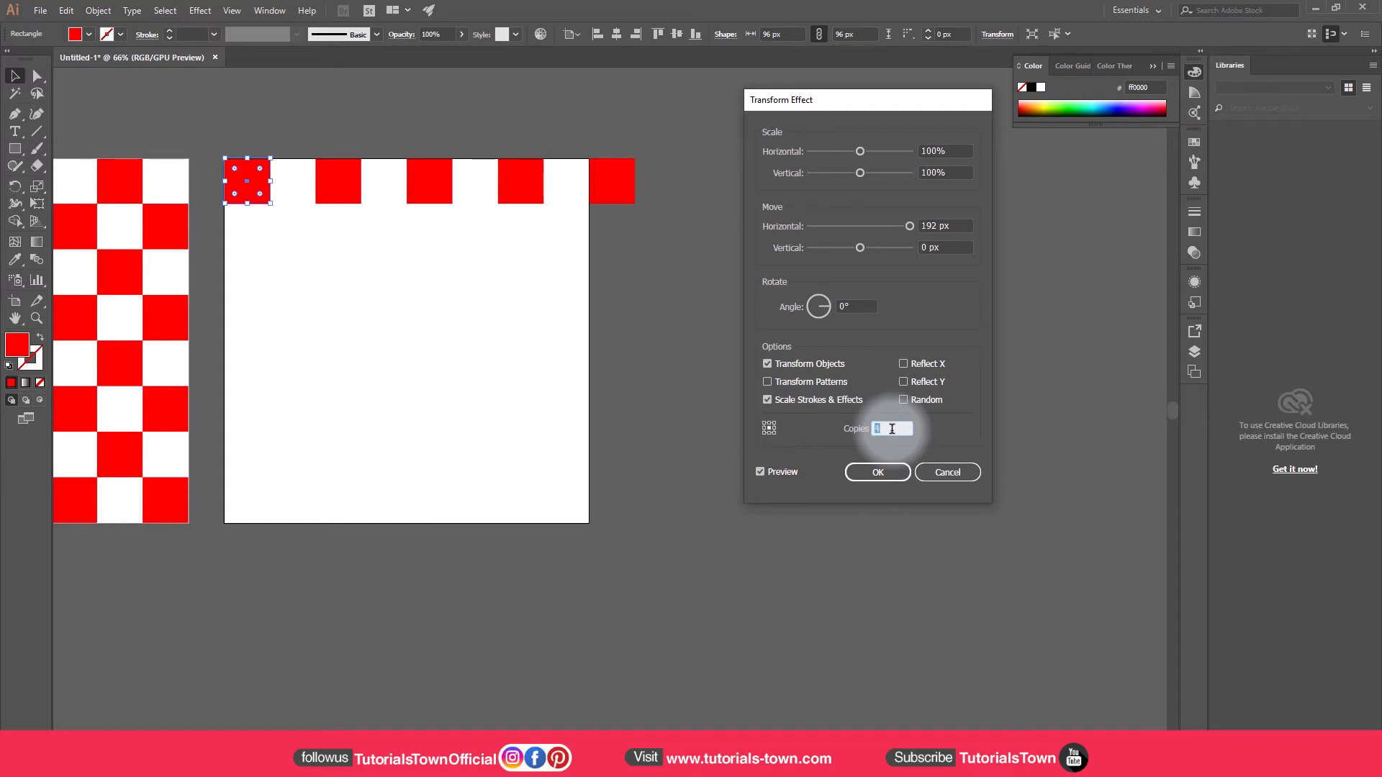
click(861, 476)
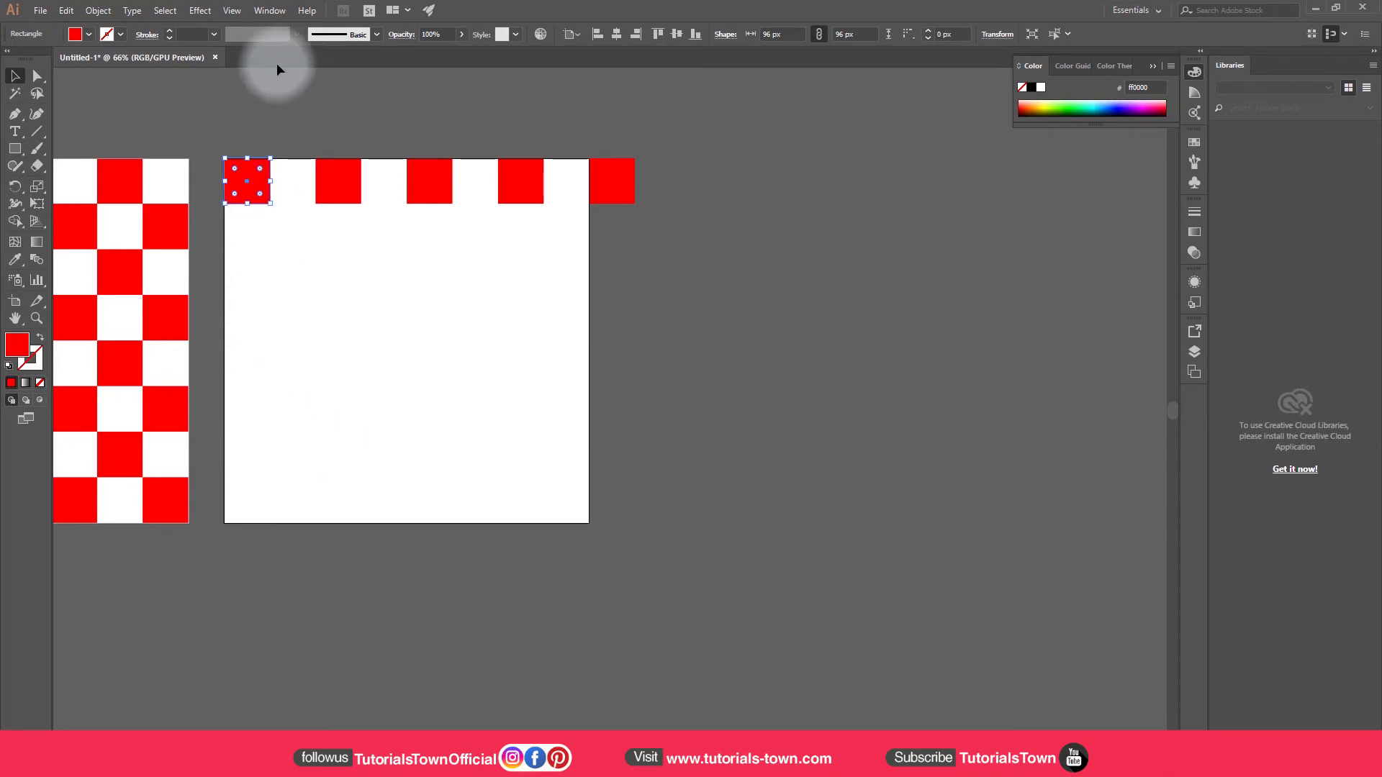
click(272, 10)
click(226, 114)
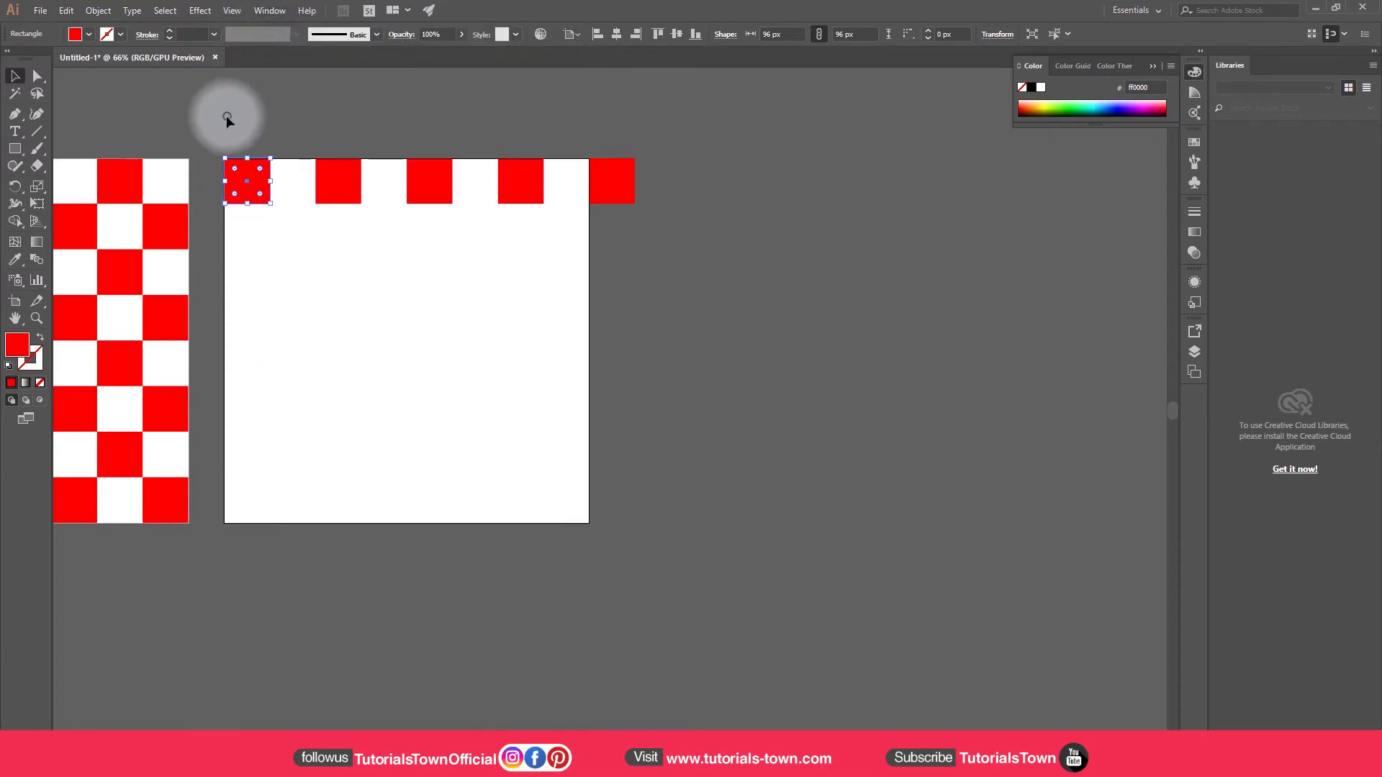
click(265, 10)
click(241, 181)
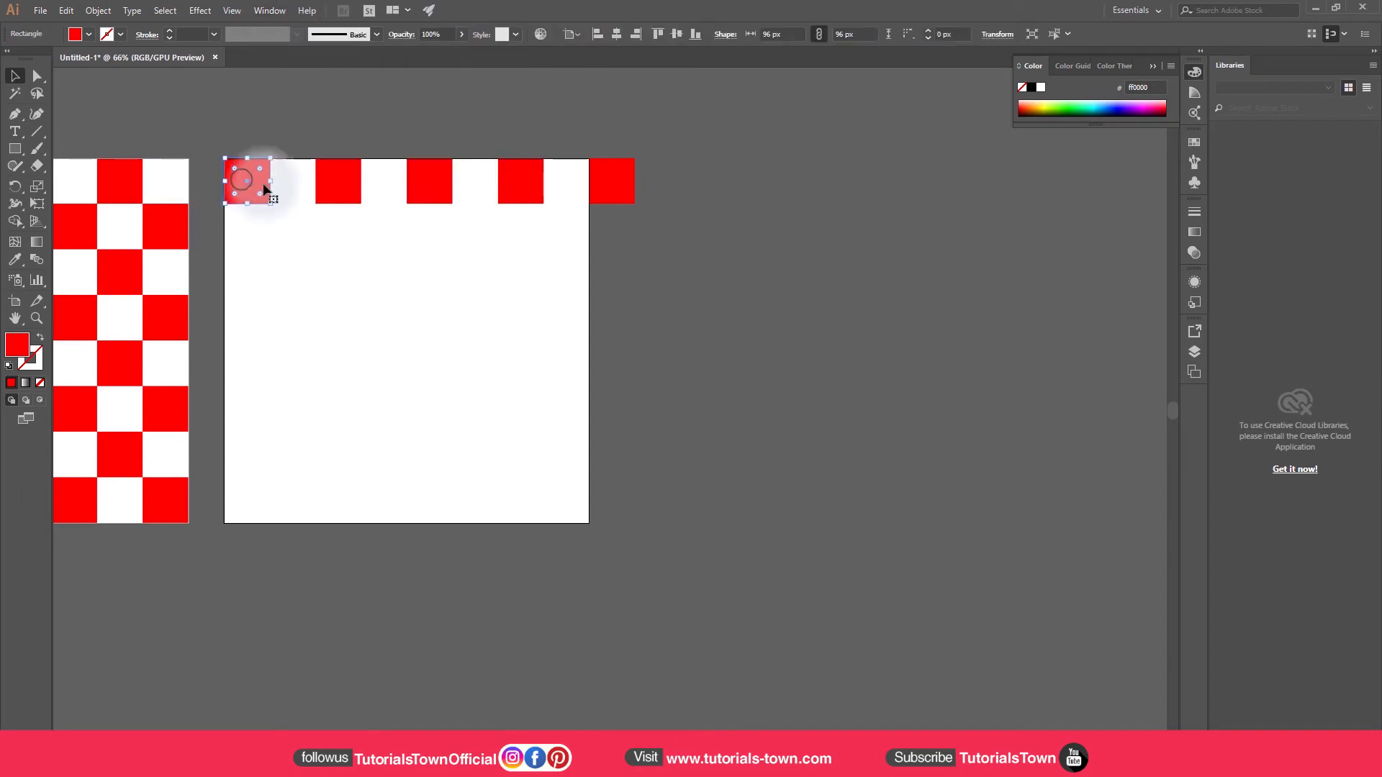
click(273, 10)
click(231, 370)
Delete all vertical strips on the striped artboard except the first one at its left edge
drag(226, 361, 820, 367)
drag(278, 359, 478, 331)
drag(181, 298, 814, 384)
key(Delete)
Start a Transform effect on the remaining strip with a 60 px (30*2) horizontal move and preview enabled
click(167, 237)
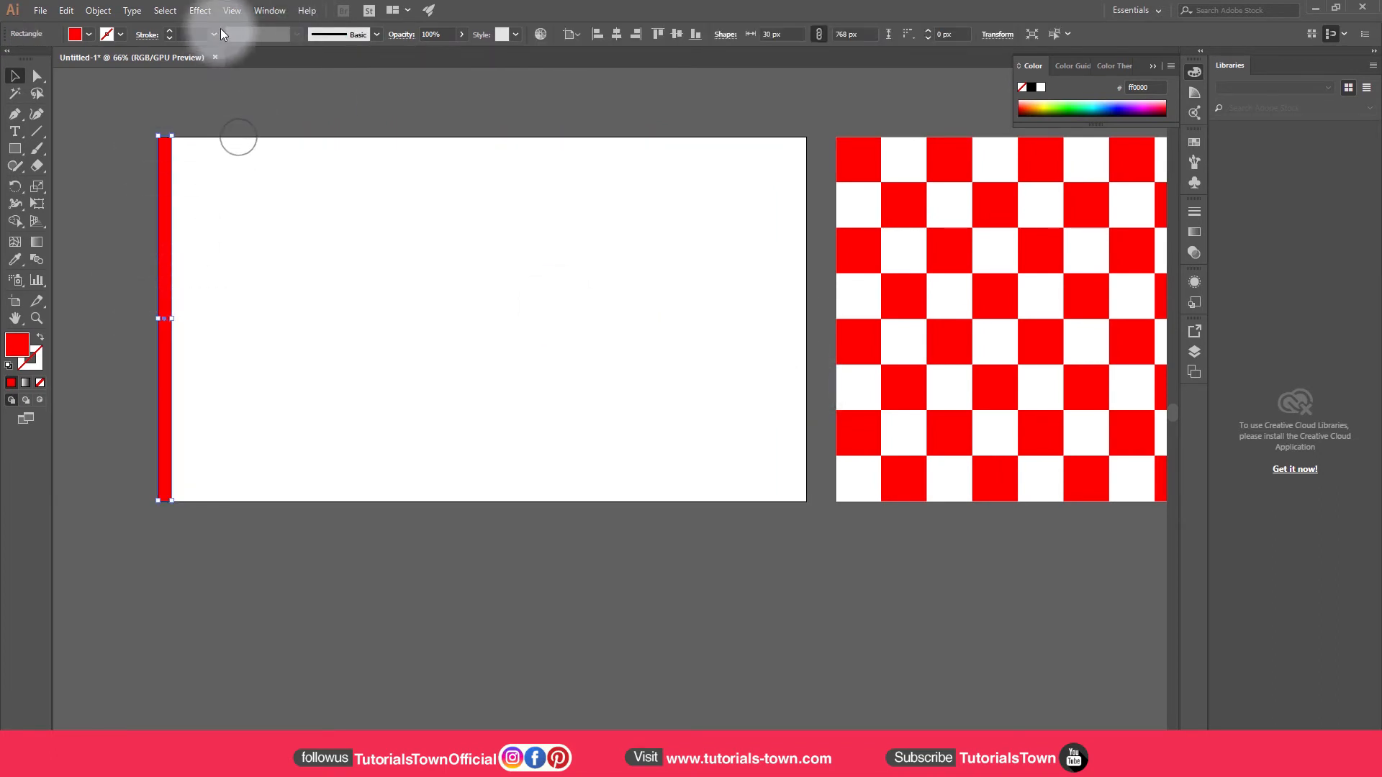
click(199, 10)
click(236, 128)
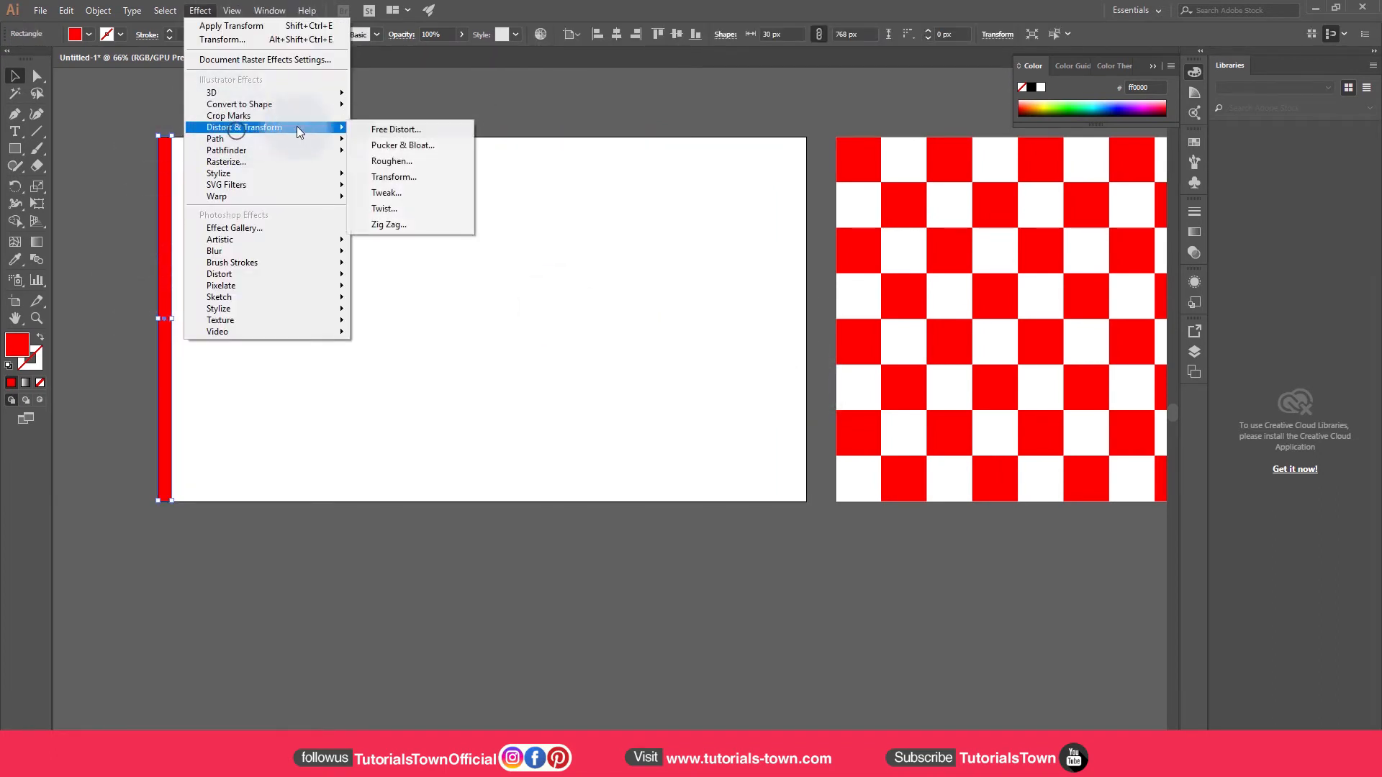
click(401, 180)
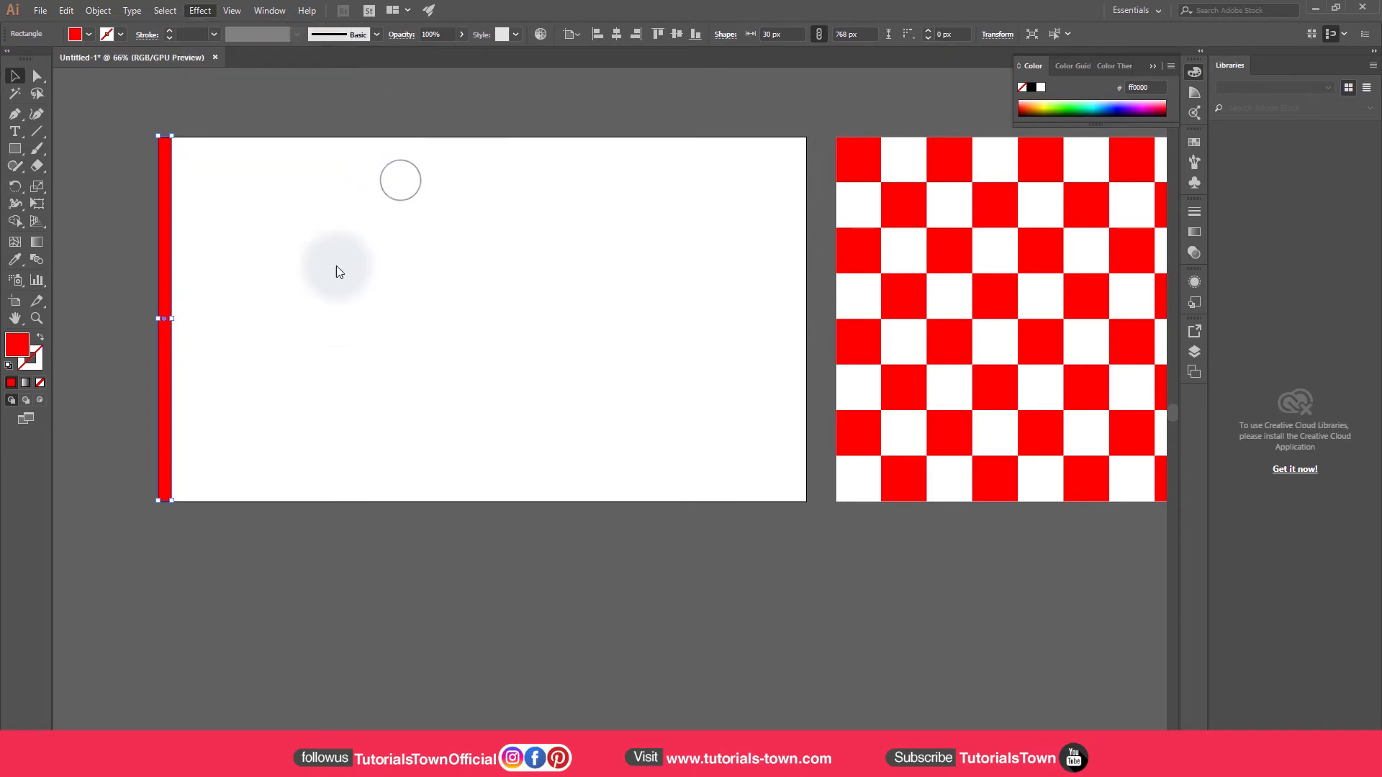
drag(815, 100, 502, 30)
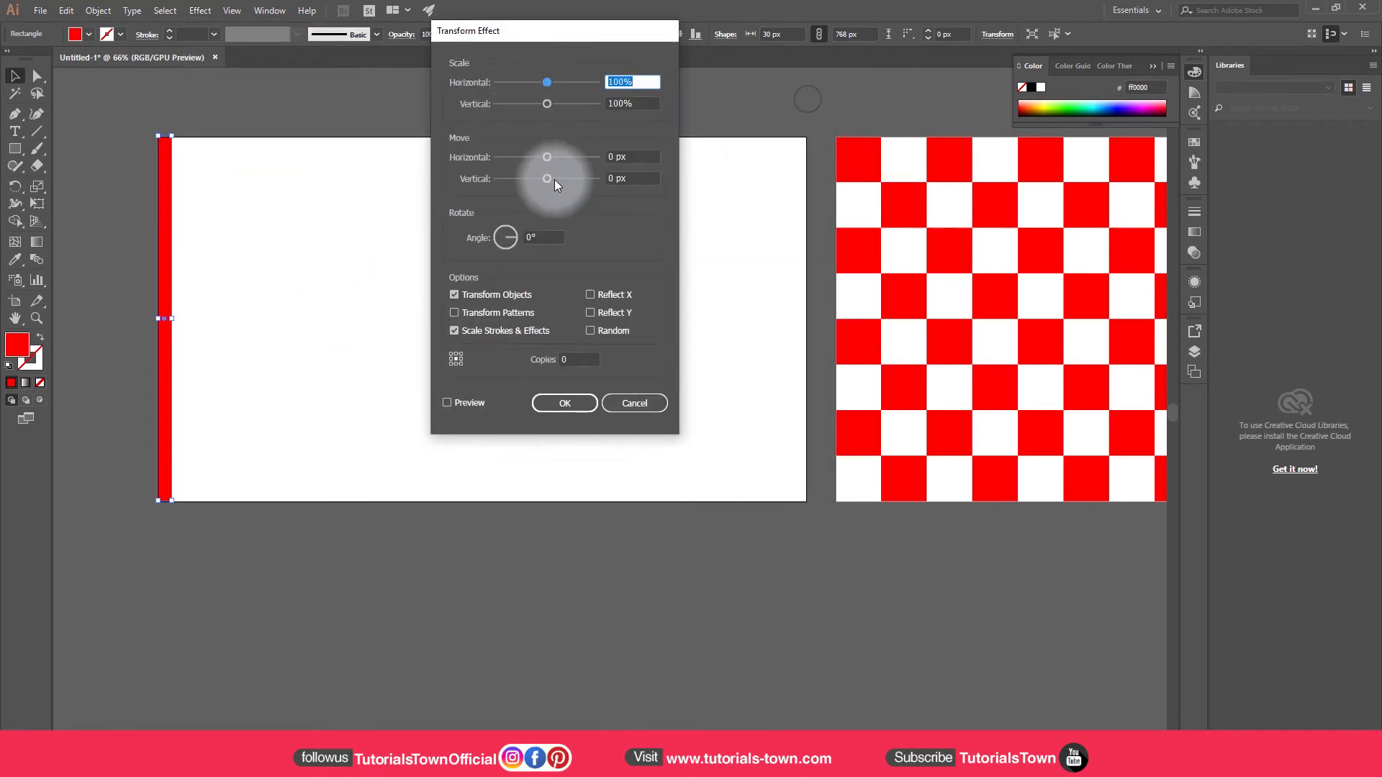
click(615, 159)
text(30*)
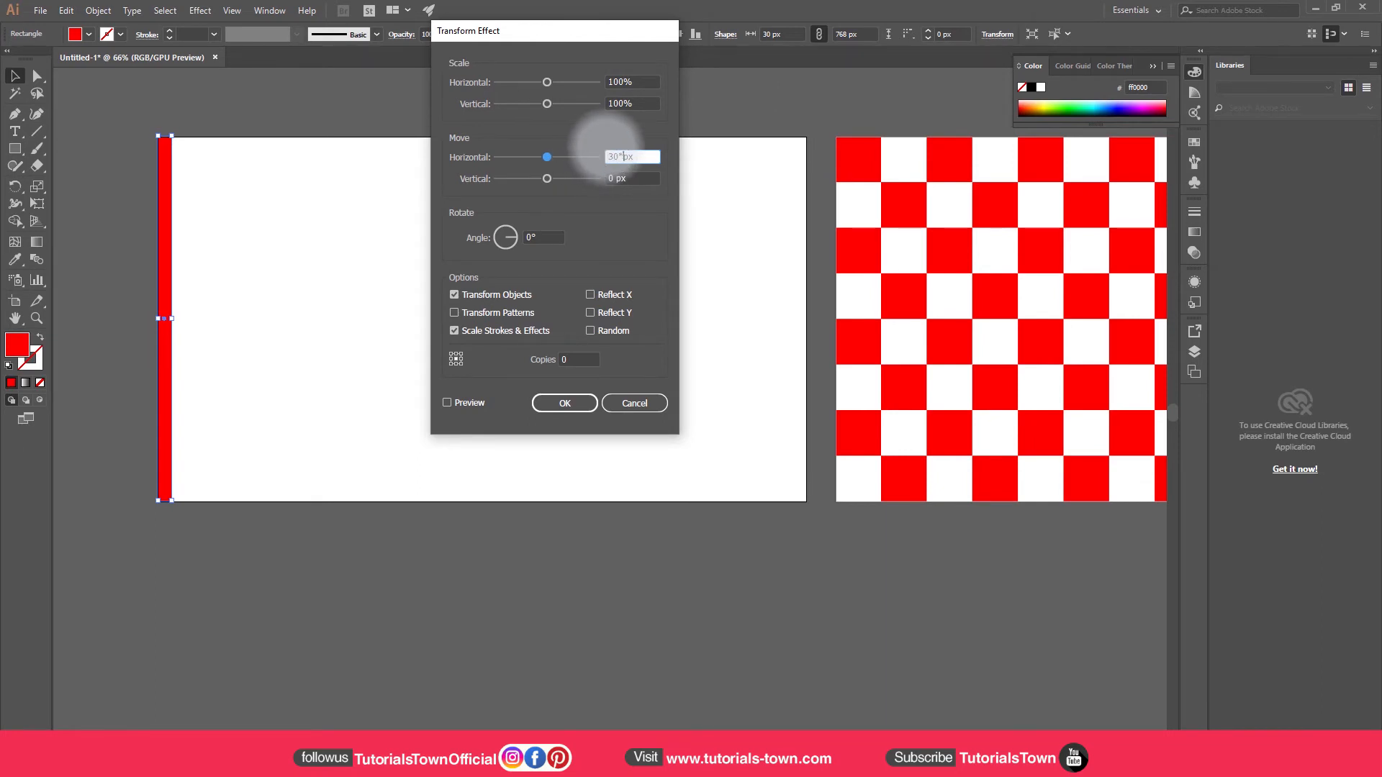
text(2)
key(Tab)
click(473, 401)
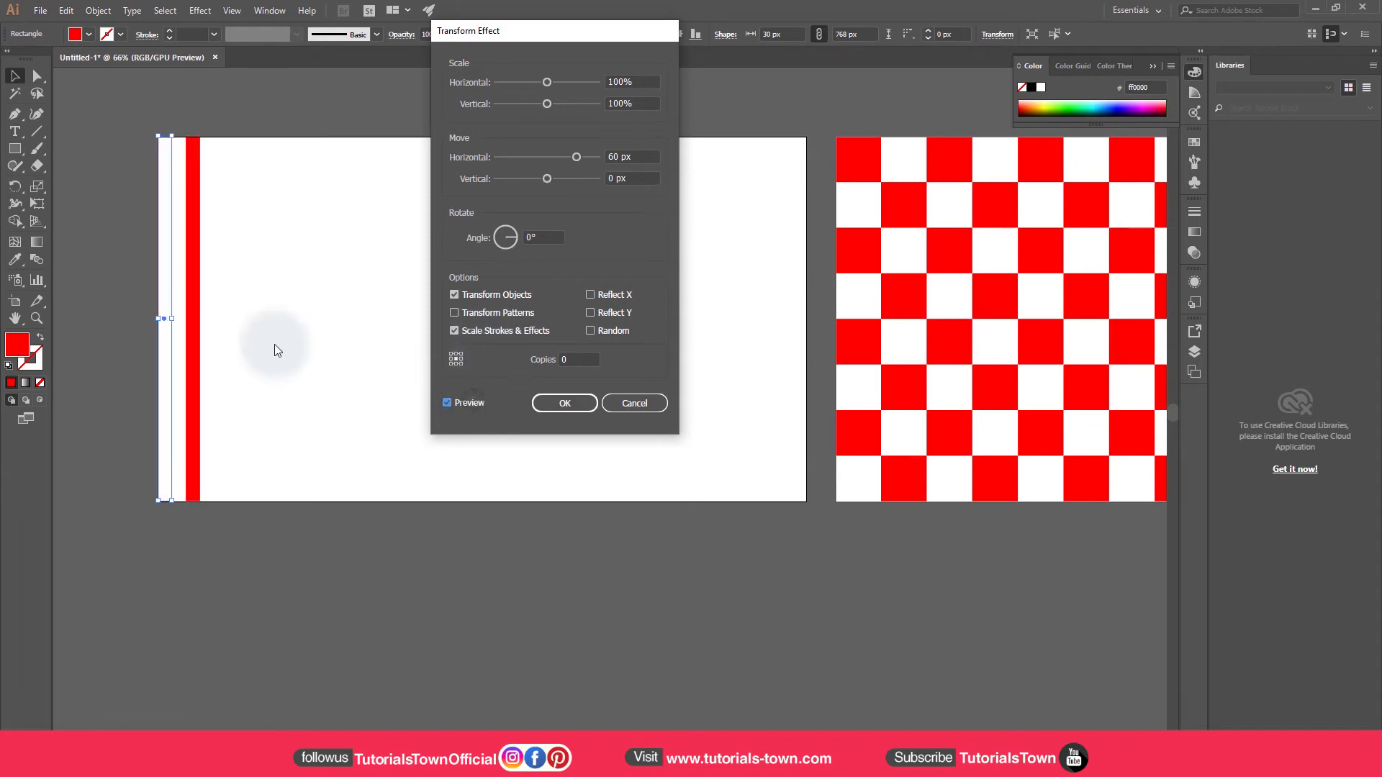
Set the strip's effect to 22 copies, apply it across the artboard, and deselect the strip
double_click(568, 359)
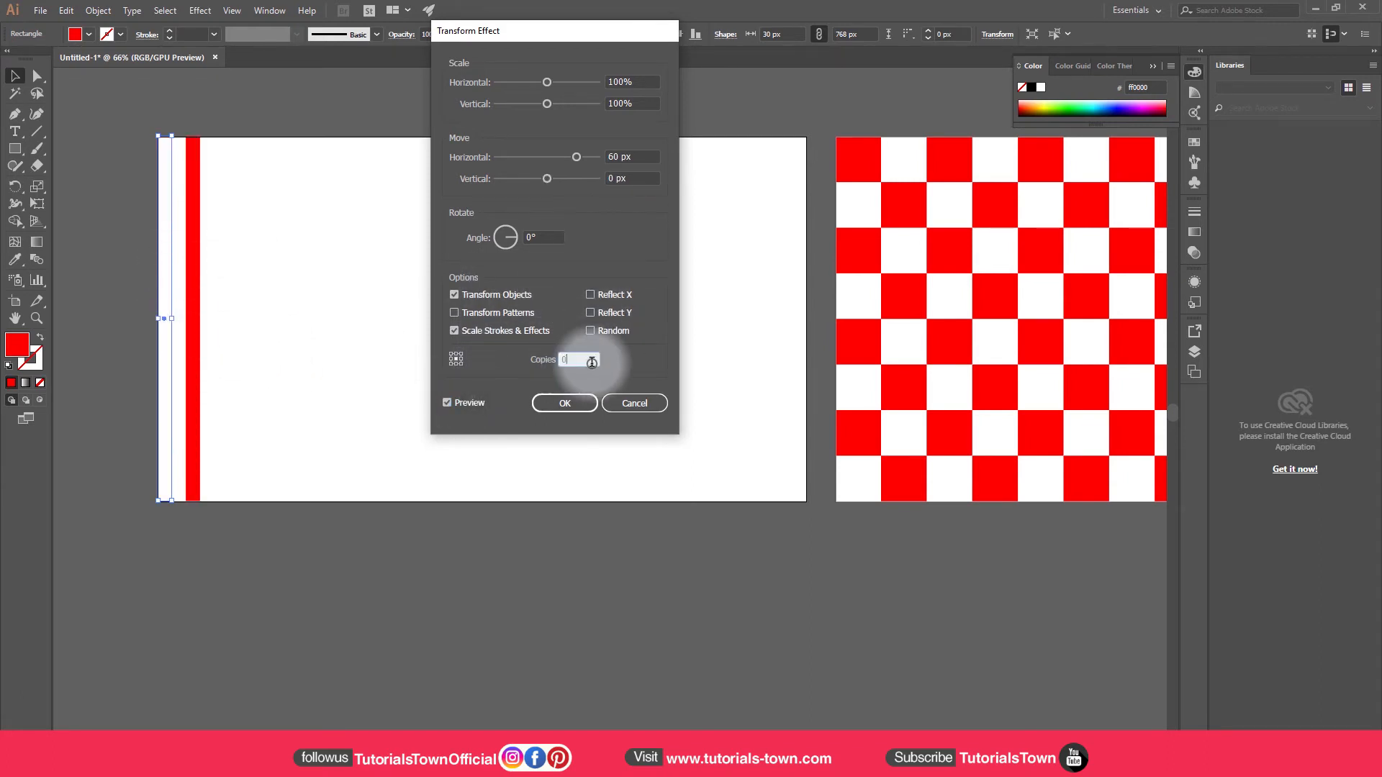
text(18)
key(Up)
key(Up)
key(Up)
key(Up)
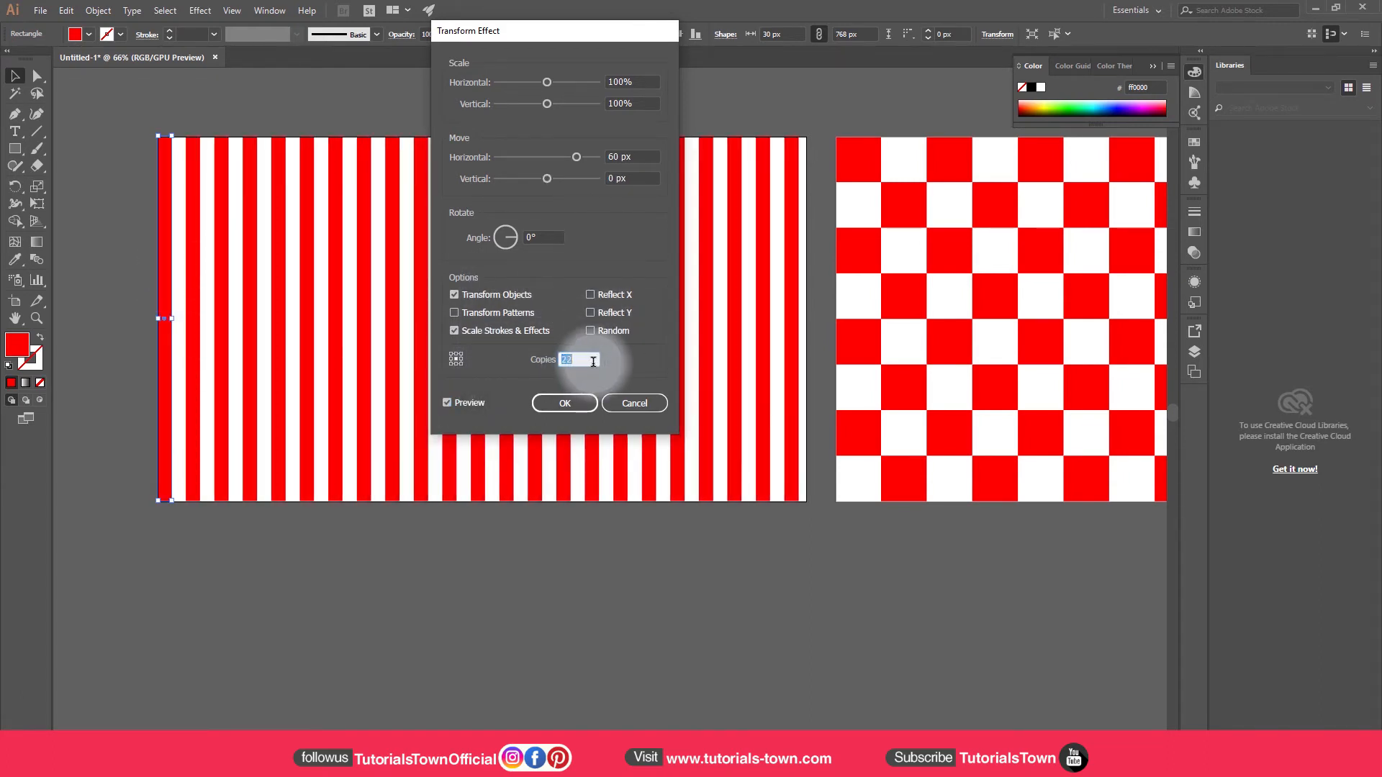
key(Down)
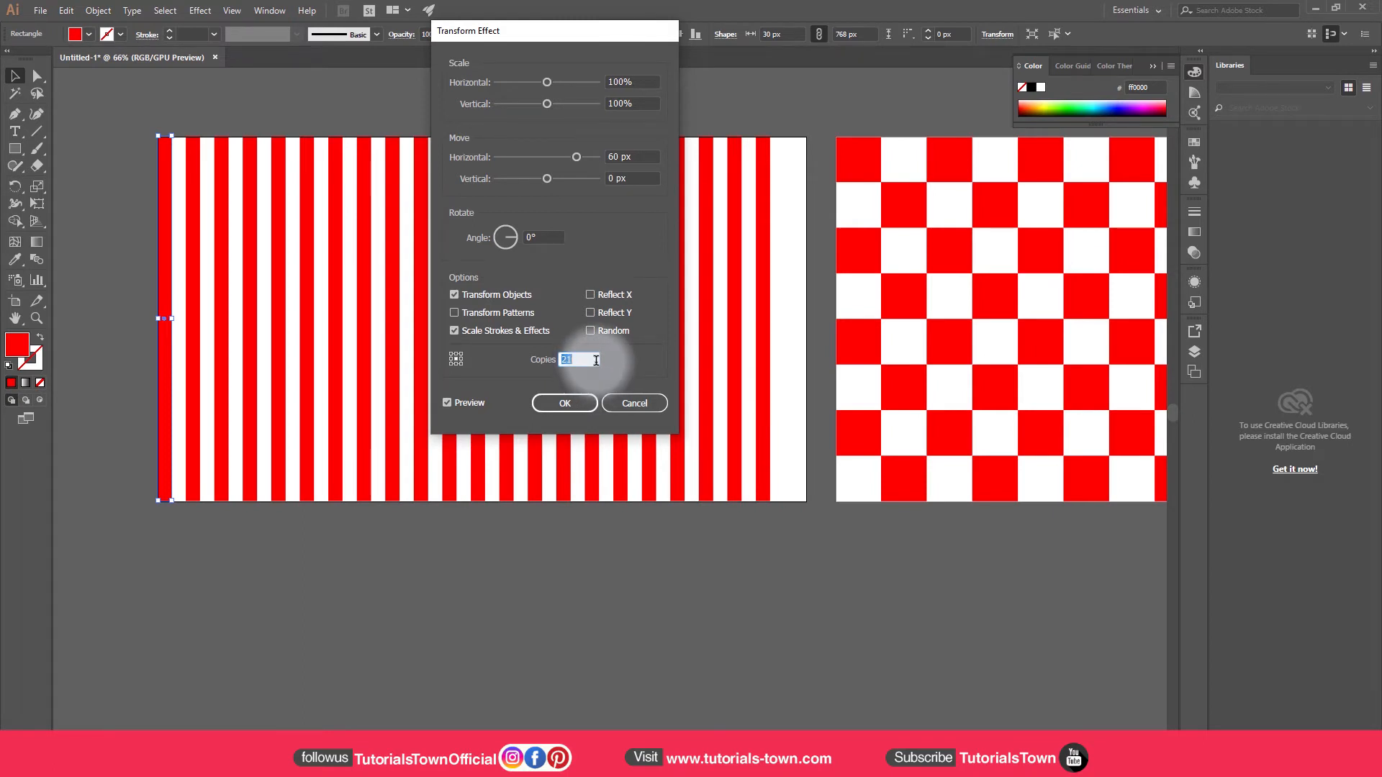
key(Up)
click(568, 402)
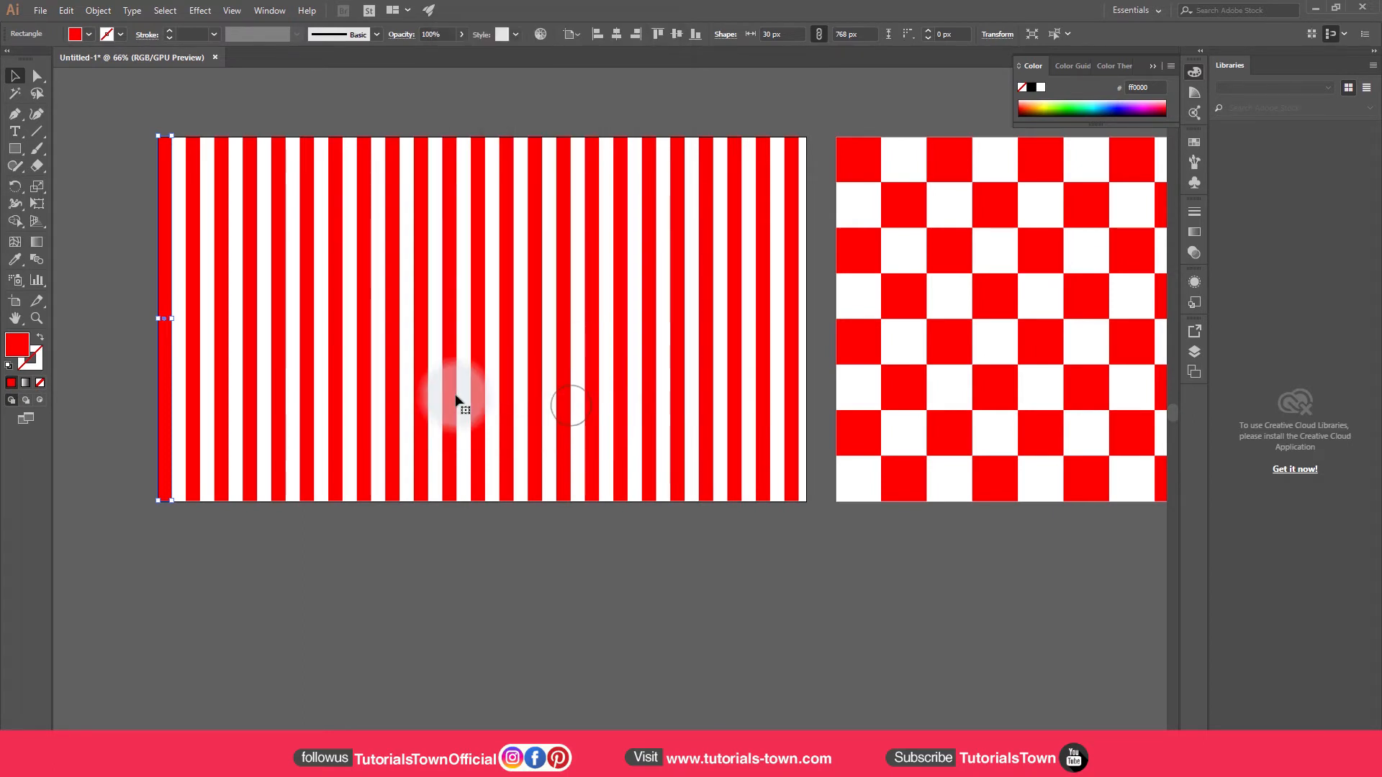
click(209, 102)
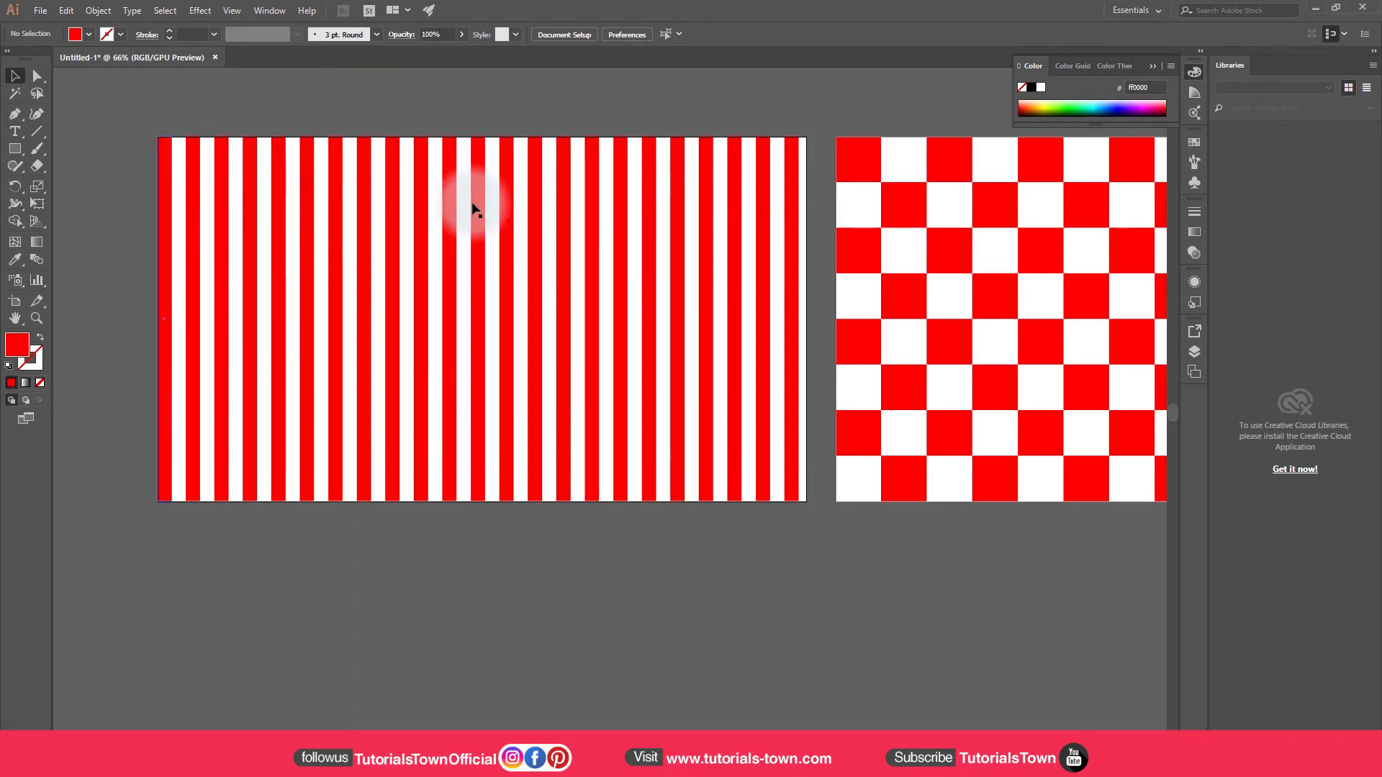
Inspect the striped artboard in Outline view to check which strips are real paths, and return to the normal preview
key(ctrl+y)
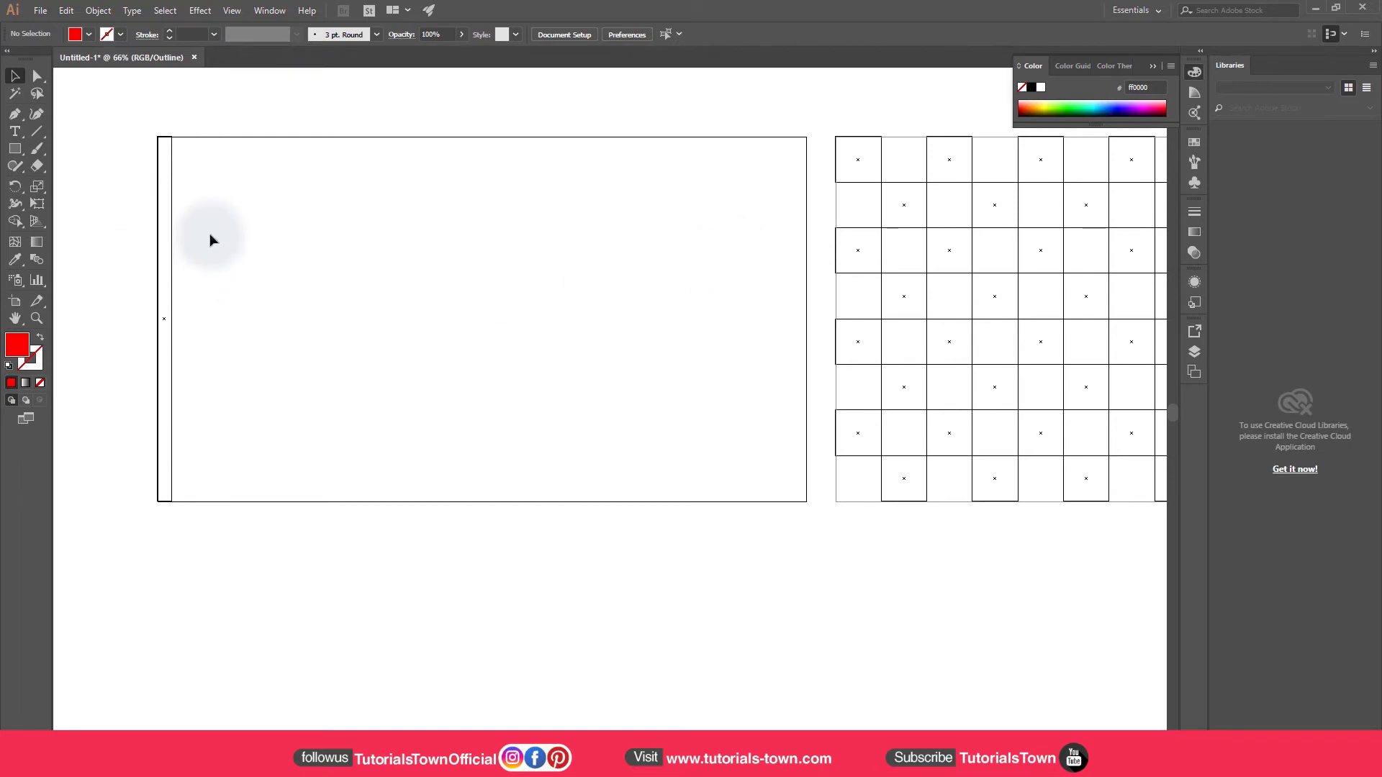
click(183, 135)
click(246, 170)
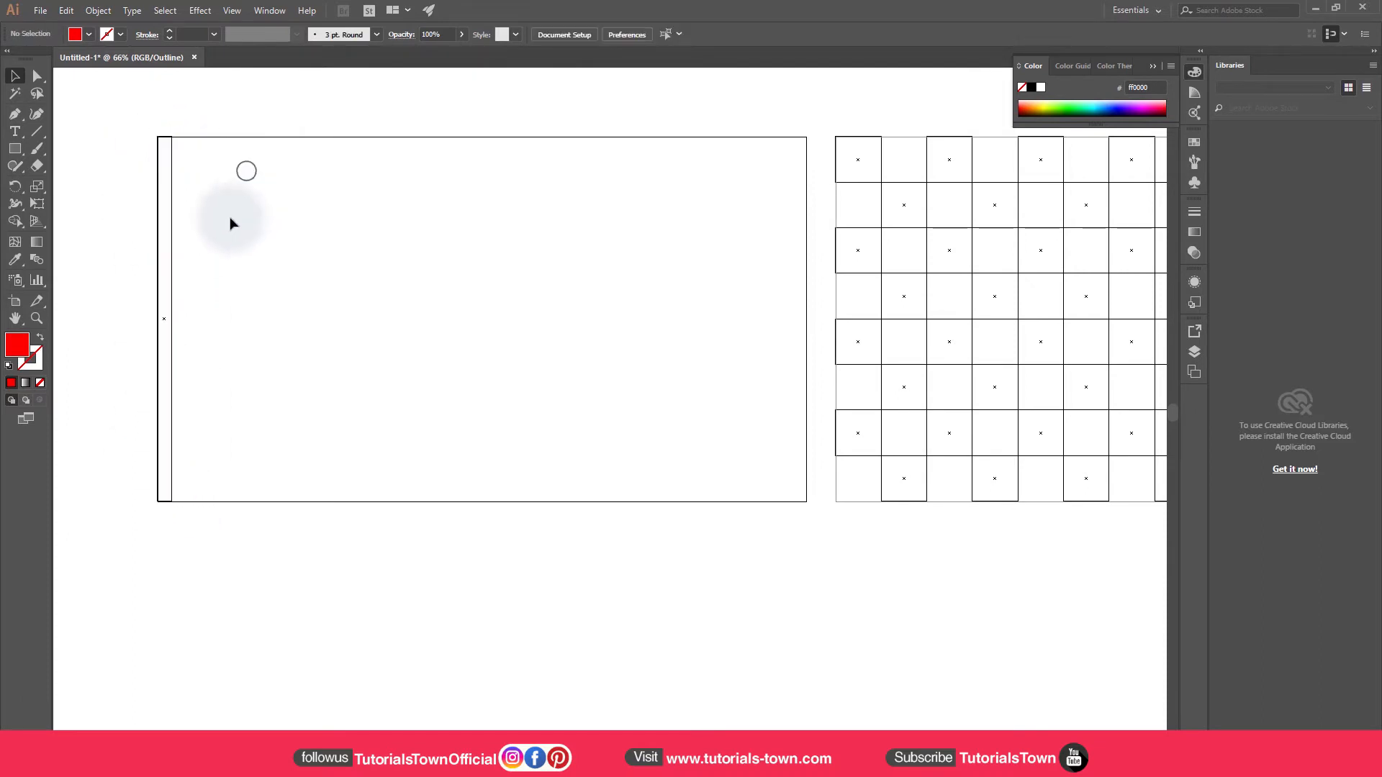
key(ctrl+y)
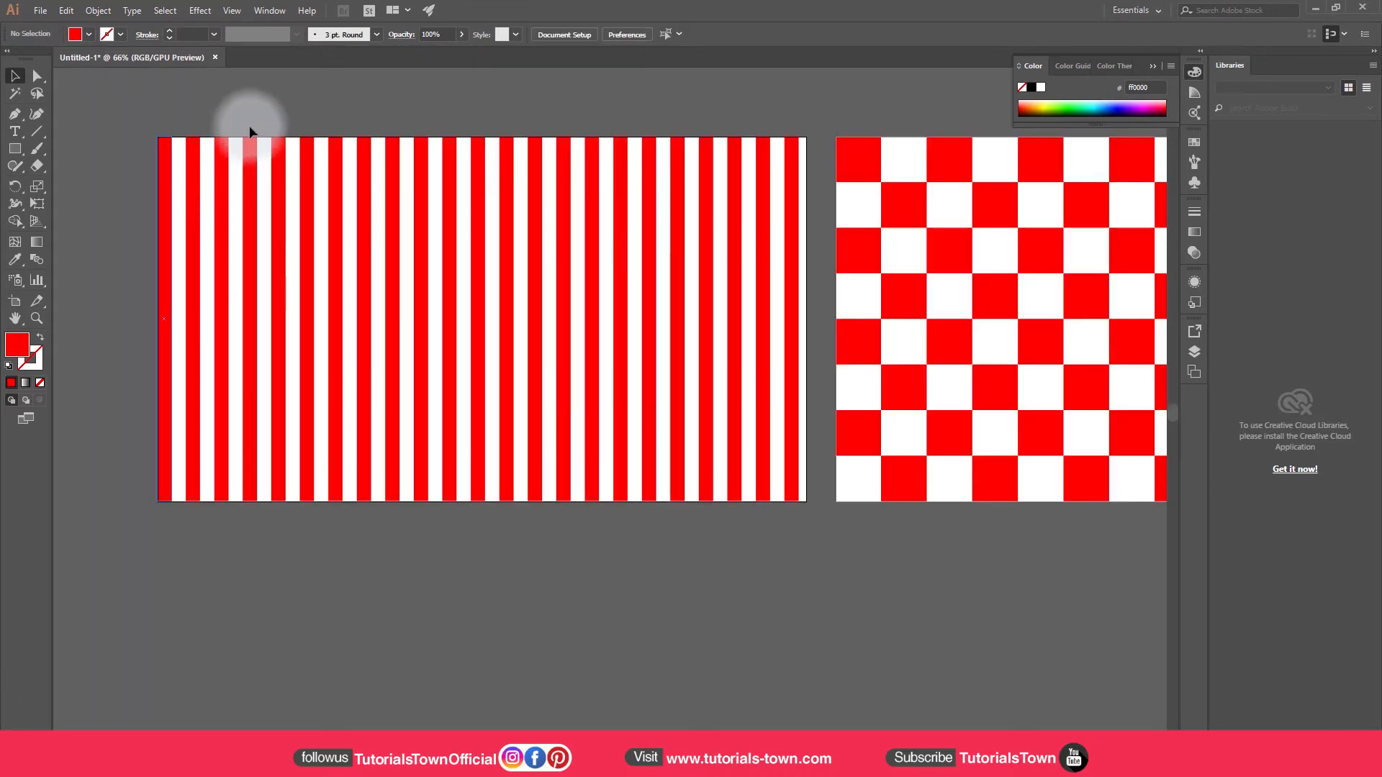
drag(188, 110, 157, 115)
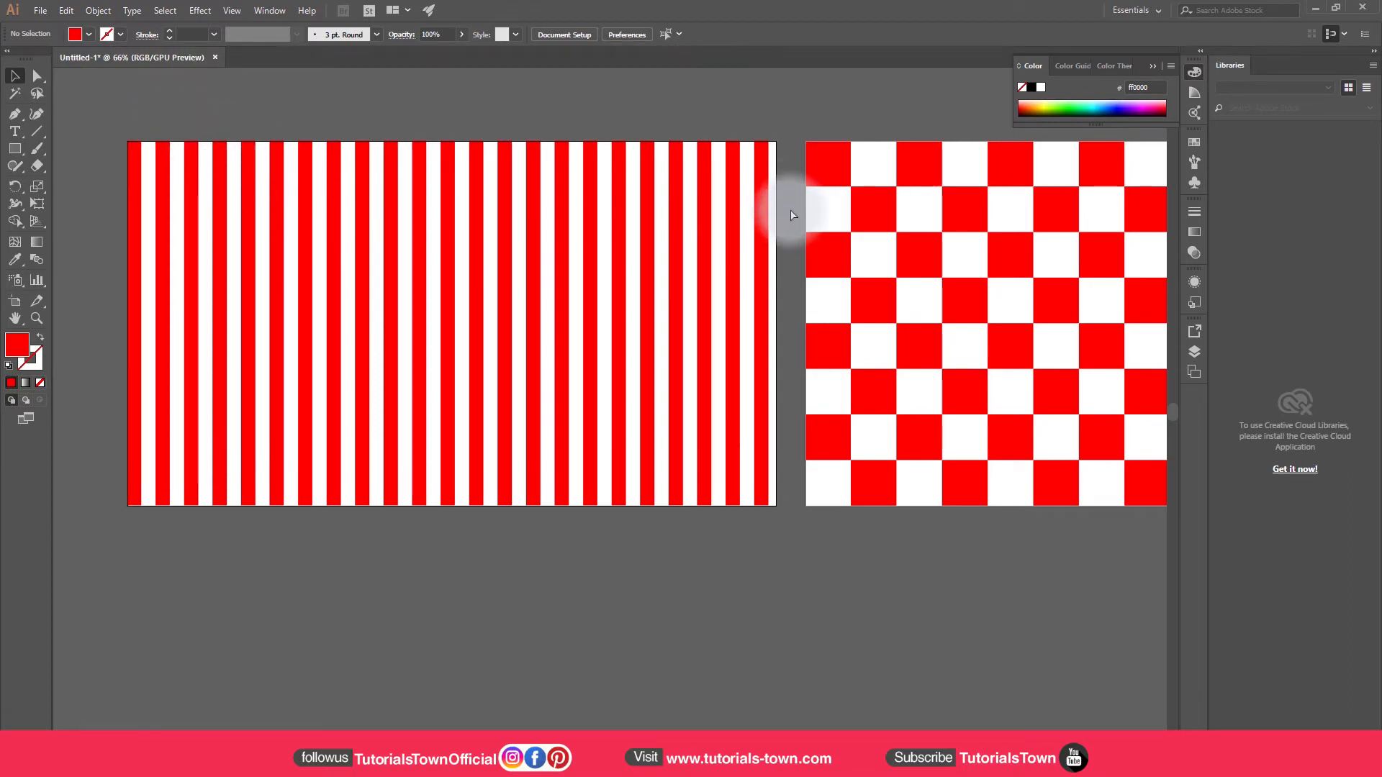
Compare the paths of both checkerboard artboards and the striped artboard in Outline view, ending in the normal preview
key(ctrl+y)
drag(785, 213, 369, 254)
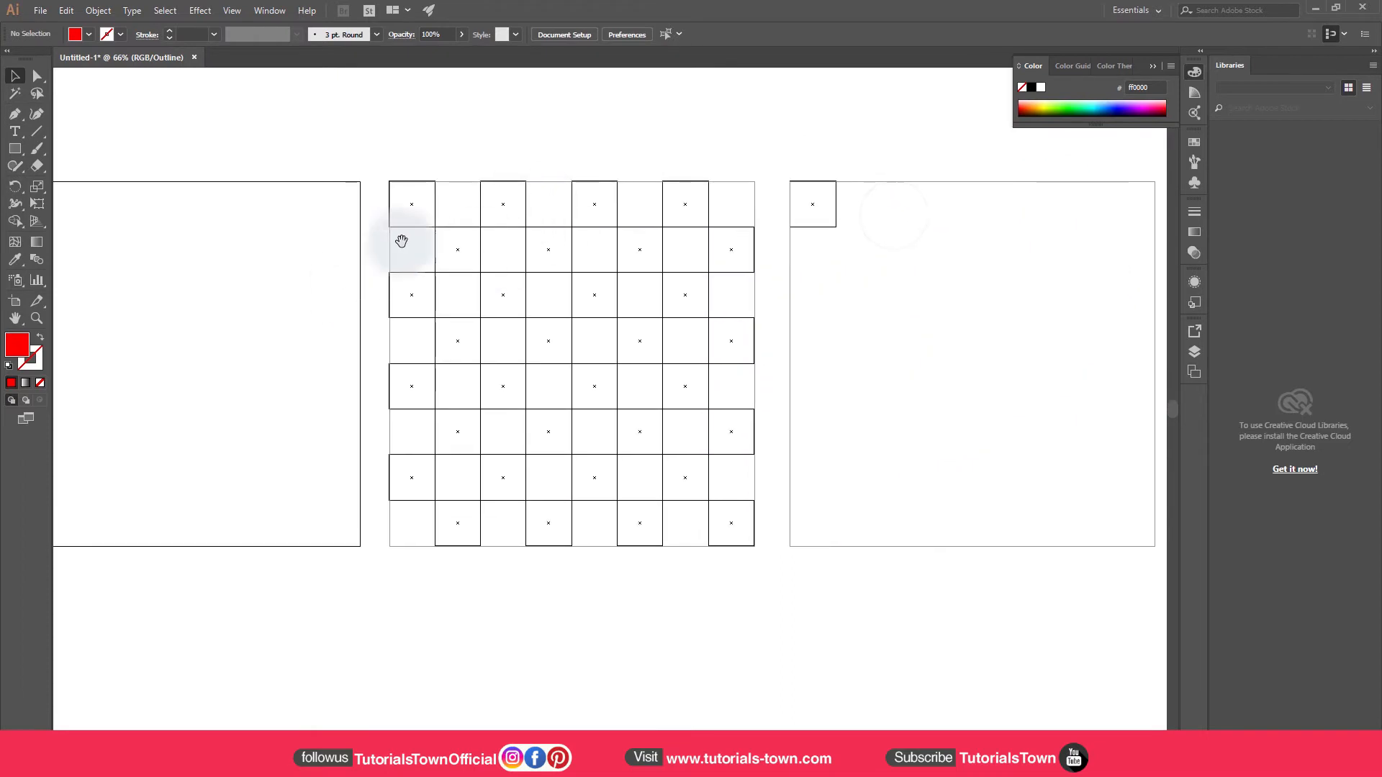
drag(790, 278, 478, 278)
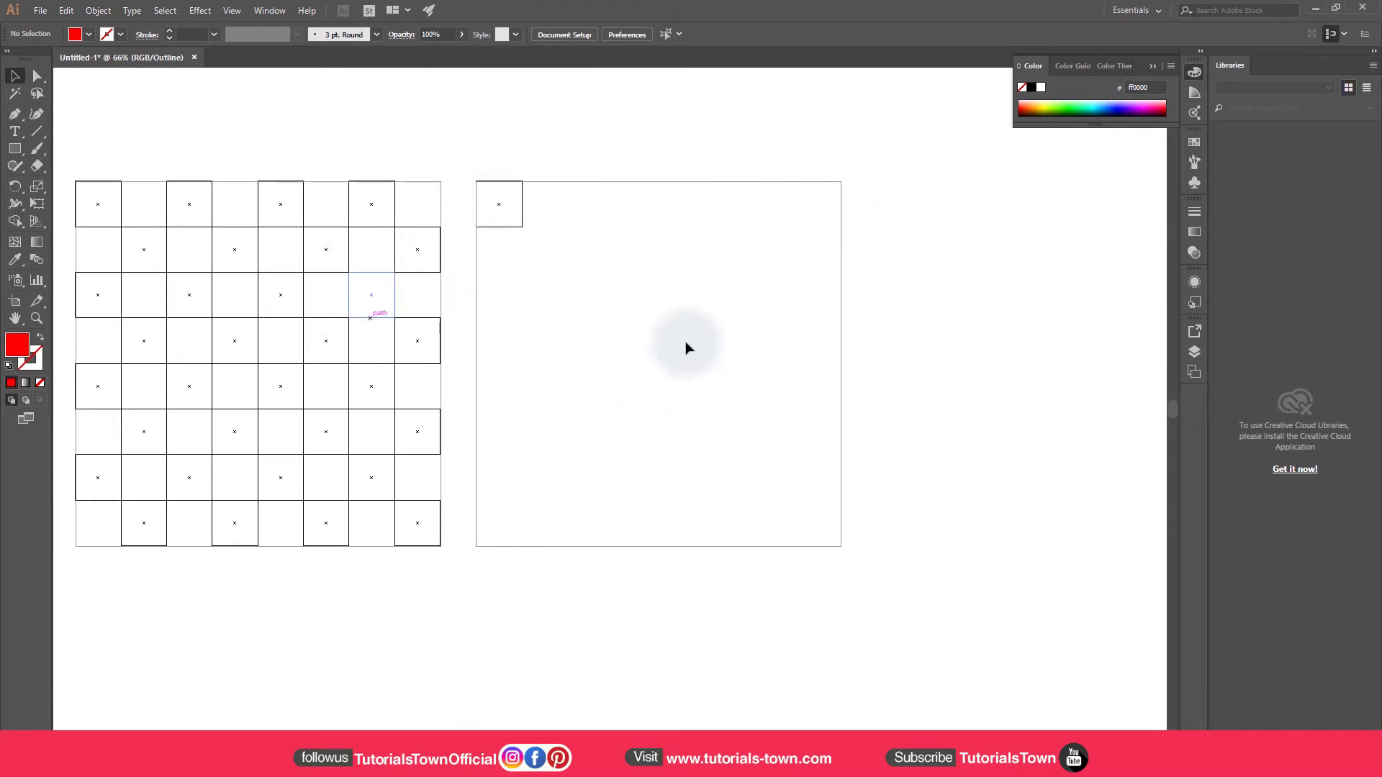
drag(355, 336, 537, 302)
drag(718, 129, 634, 213)
drag(386, 278, 658, 267)
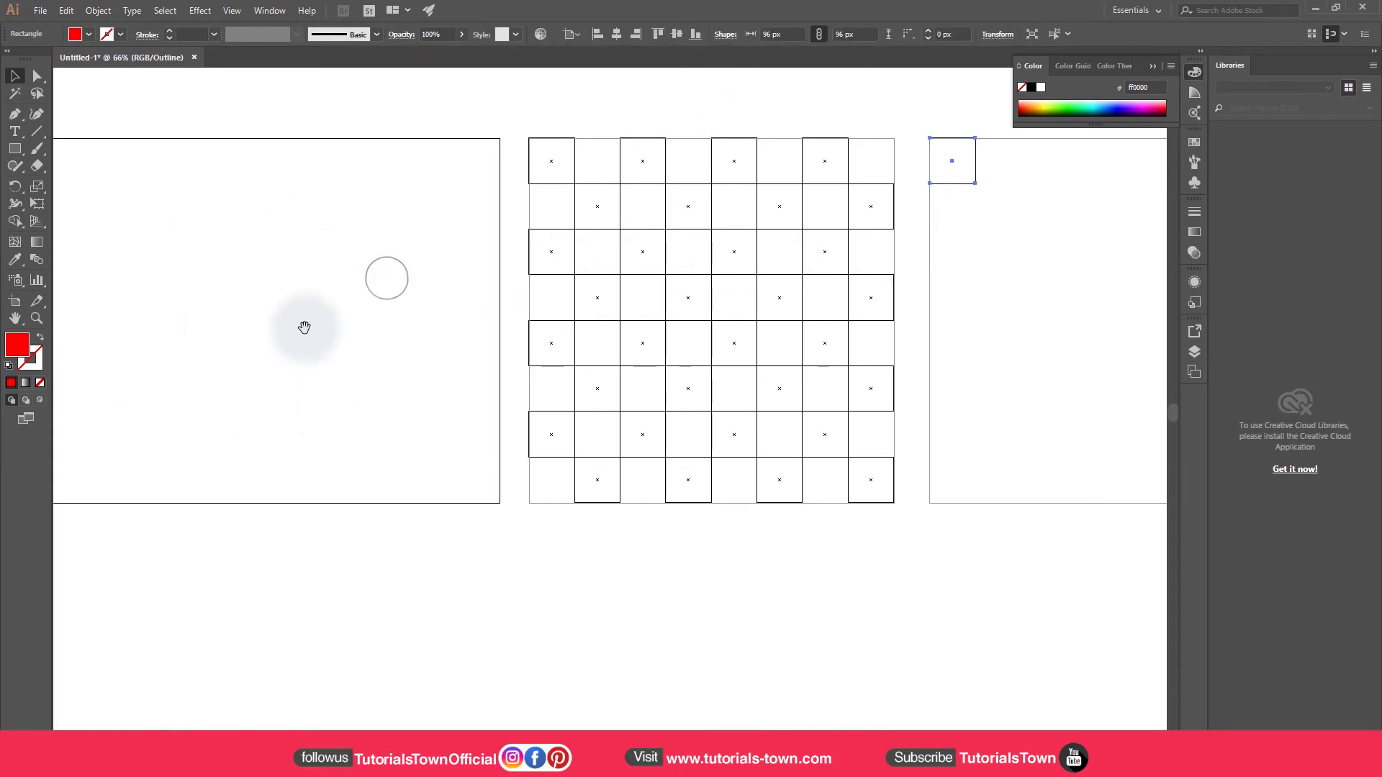
drag(318, 328, 598, 324)
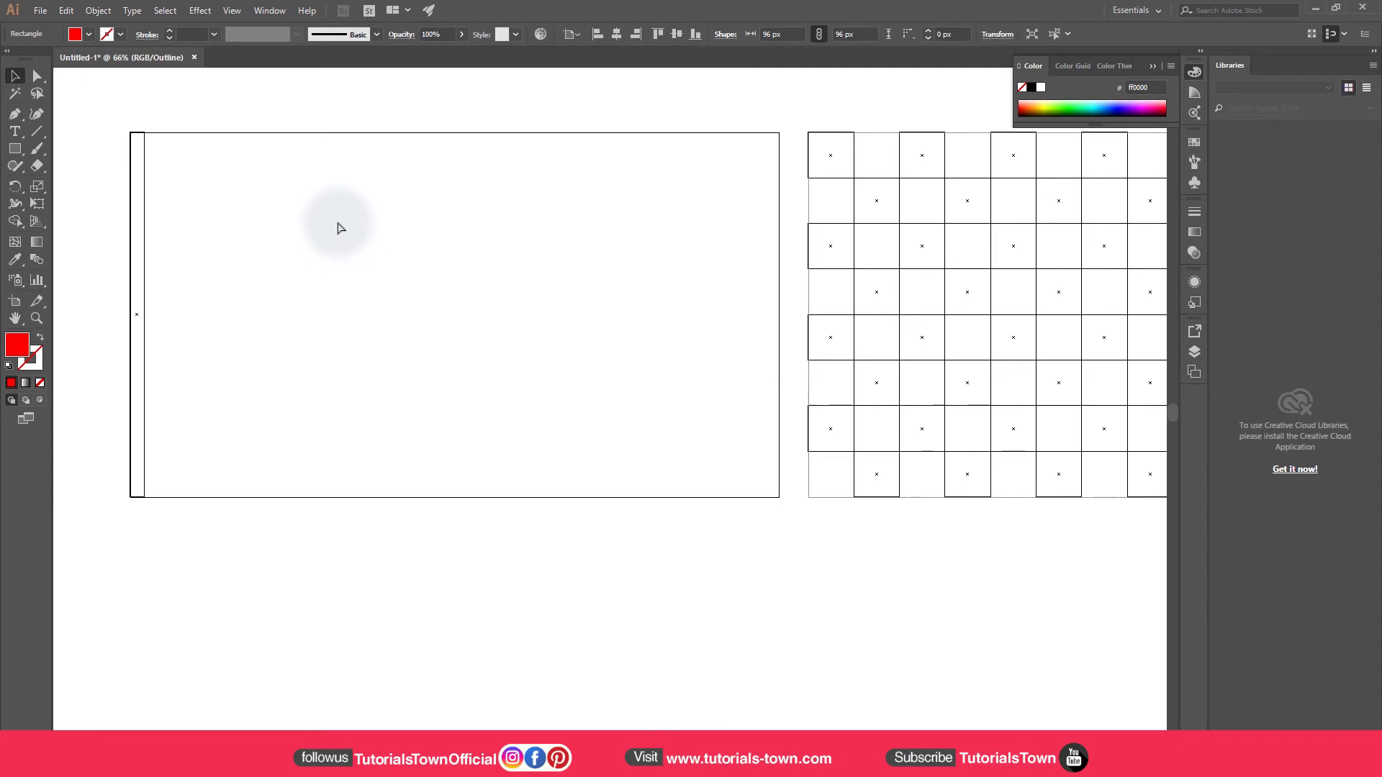
key(ctrl+y)
Select the first strip on the striped artboard and display the Graphic Styles together with the strip's Appearance
drag(162, 208, 99, 250)
key(ctrl+z)
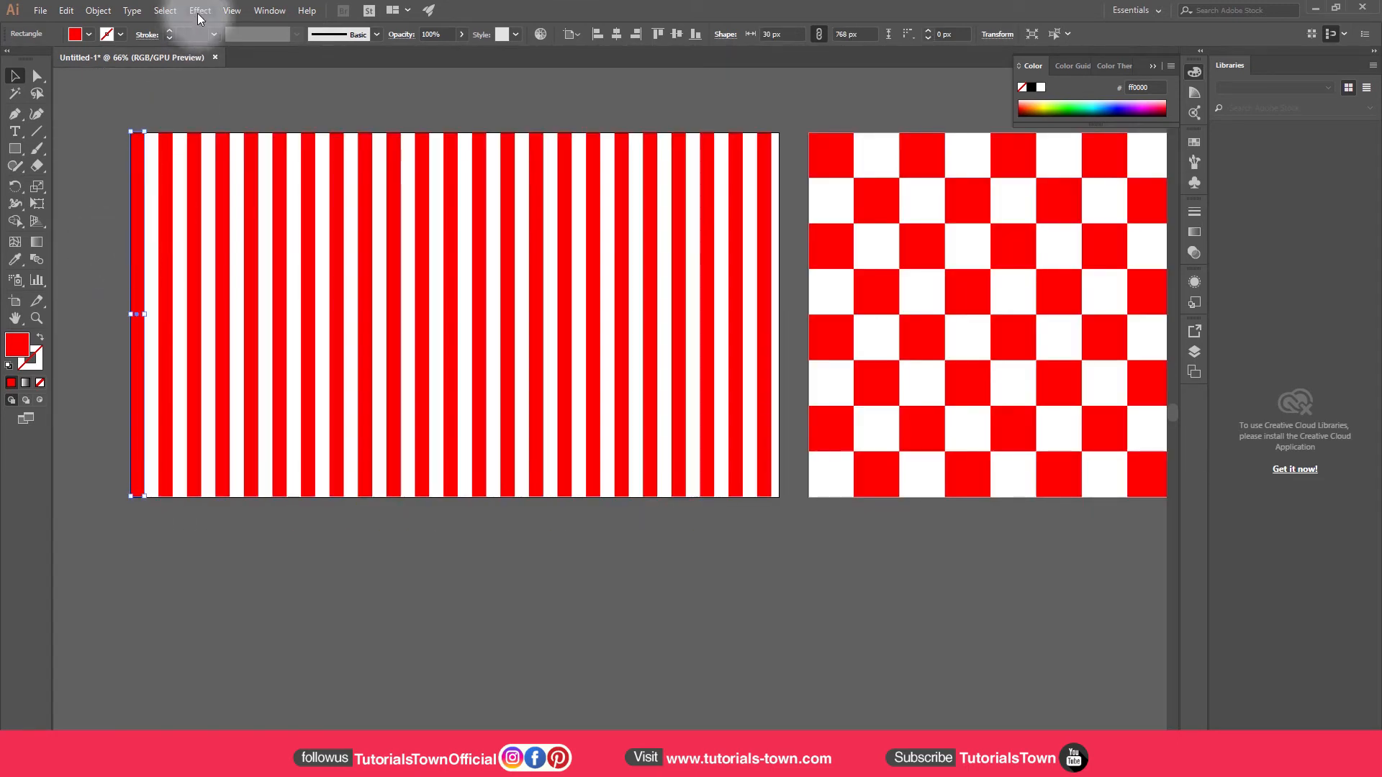
drag(261, 210, 288, 173)
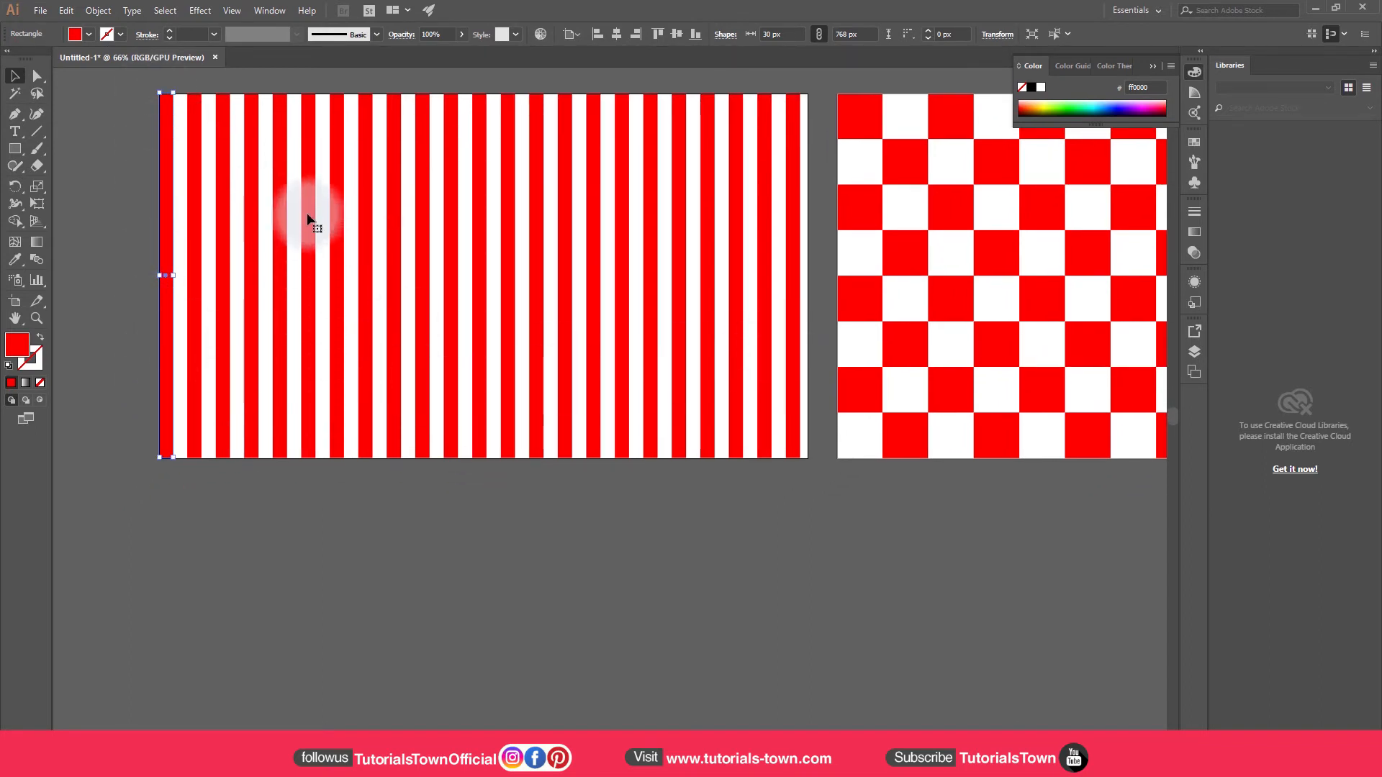
click(278, 10)
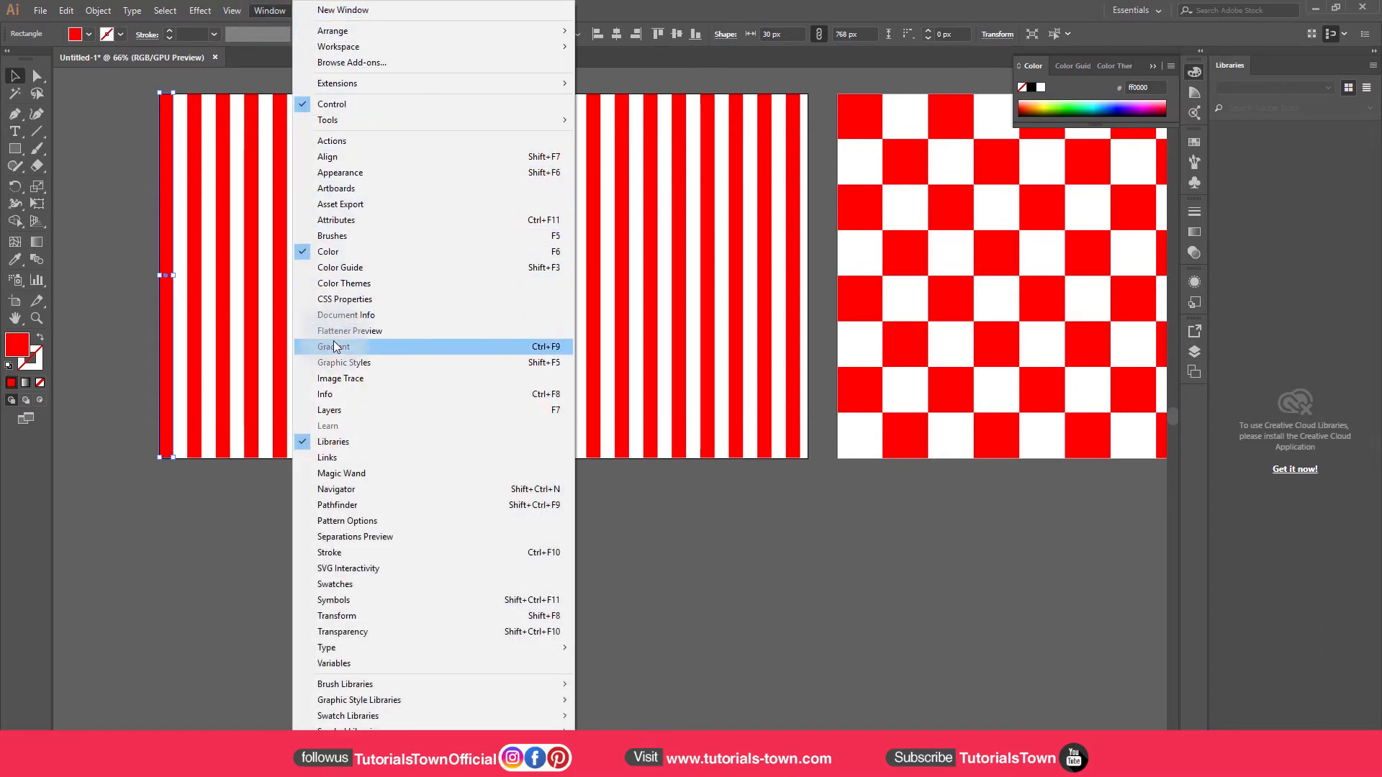
click(346, 365)
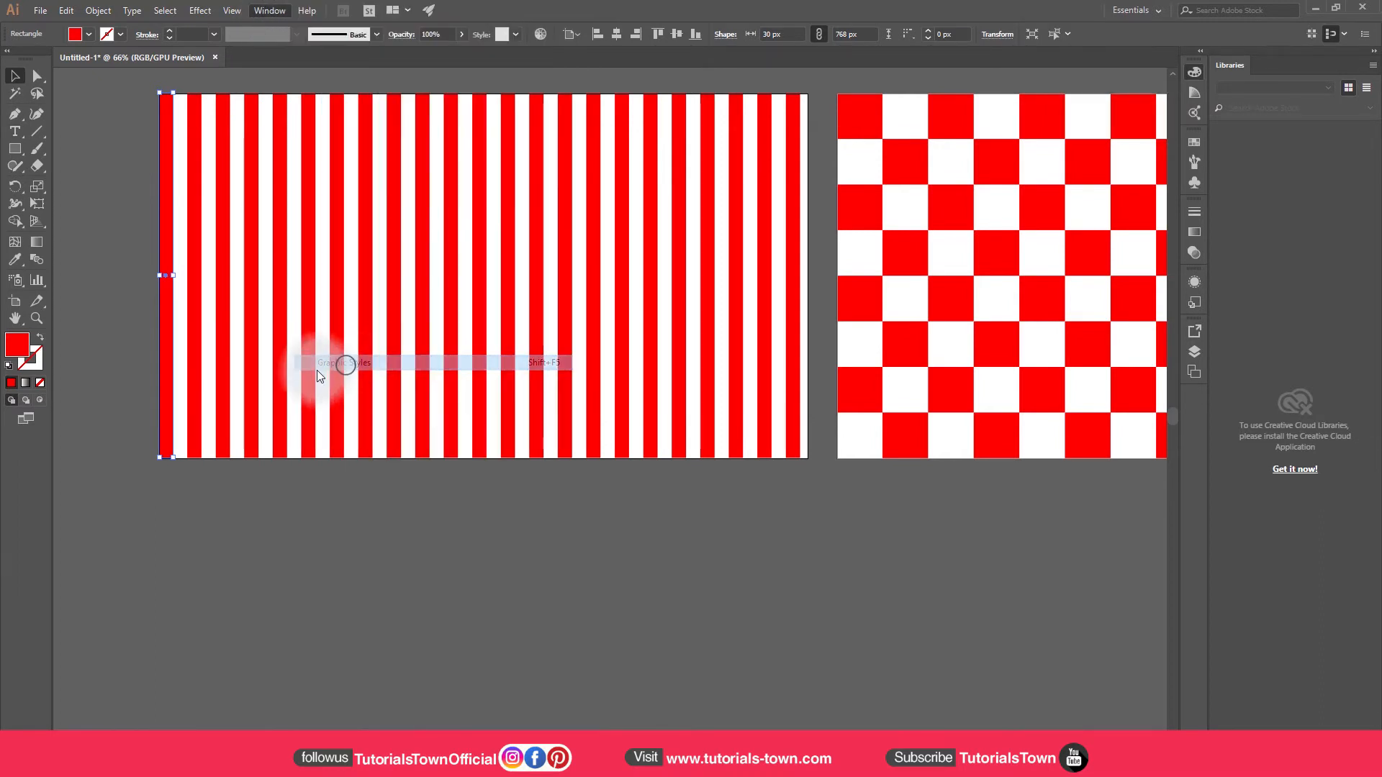
drag(1082, 275, 482, 128)
click(16, 76)
drag(512, 400, 522, 281)
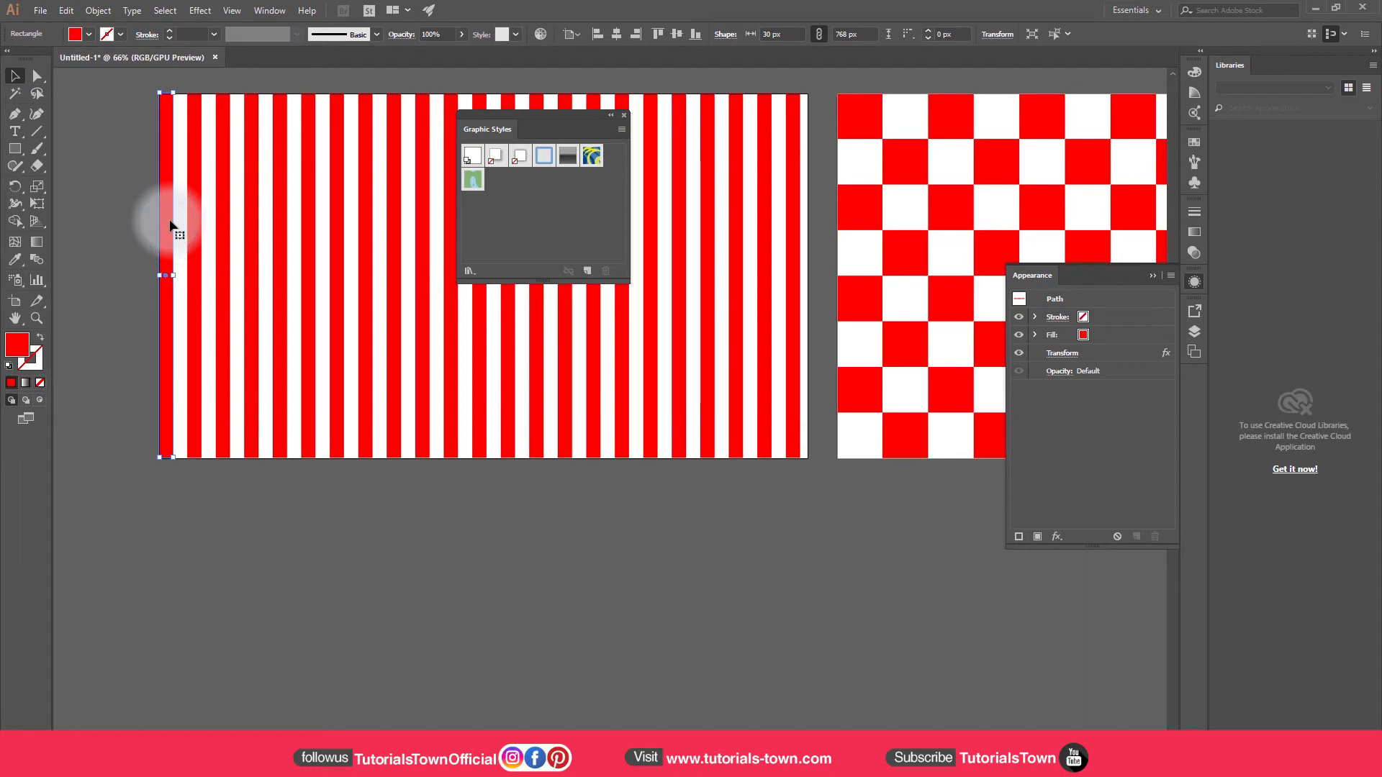
Save the selected strip's appearance as a new graphic style named 30px
click(581, 272)
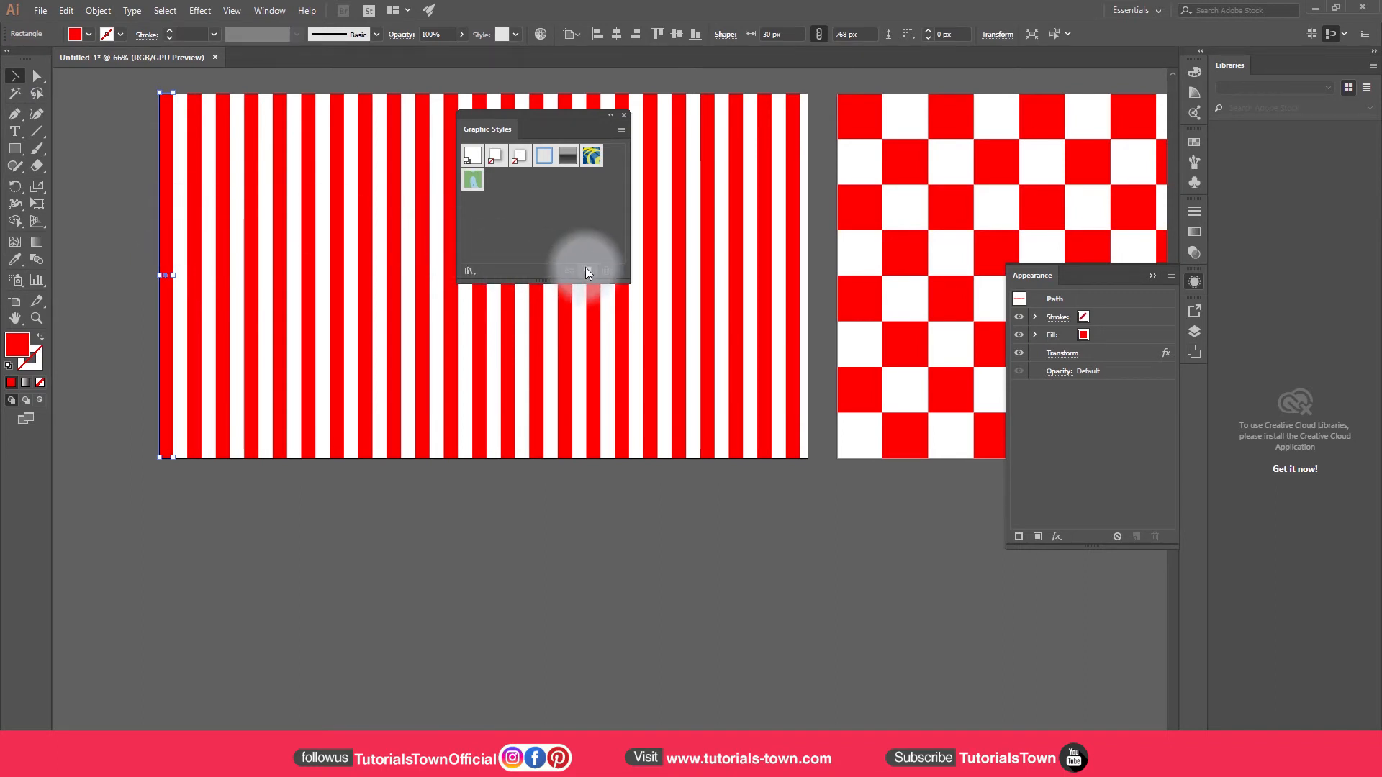
click(585, 272)
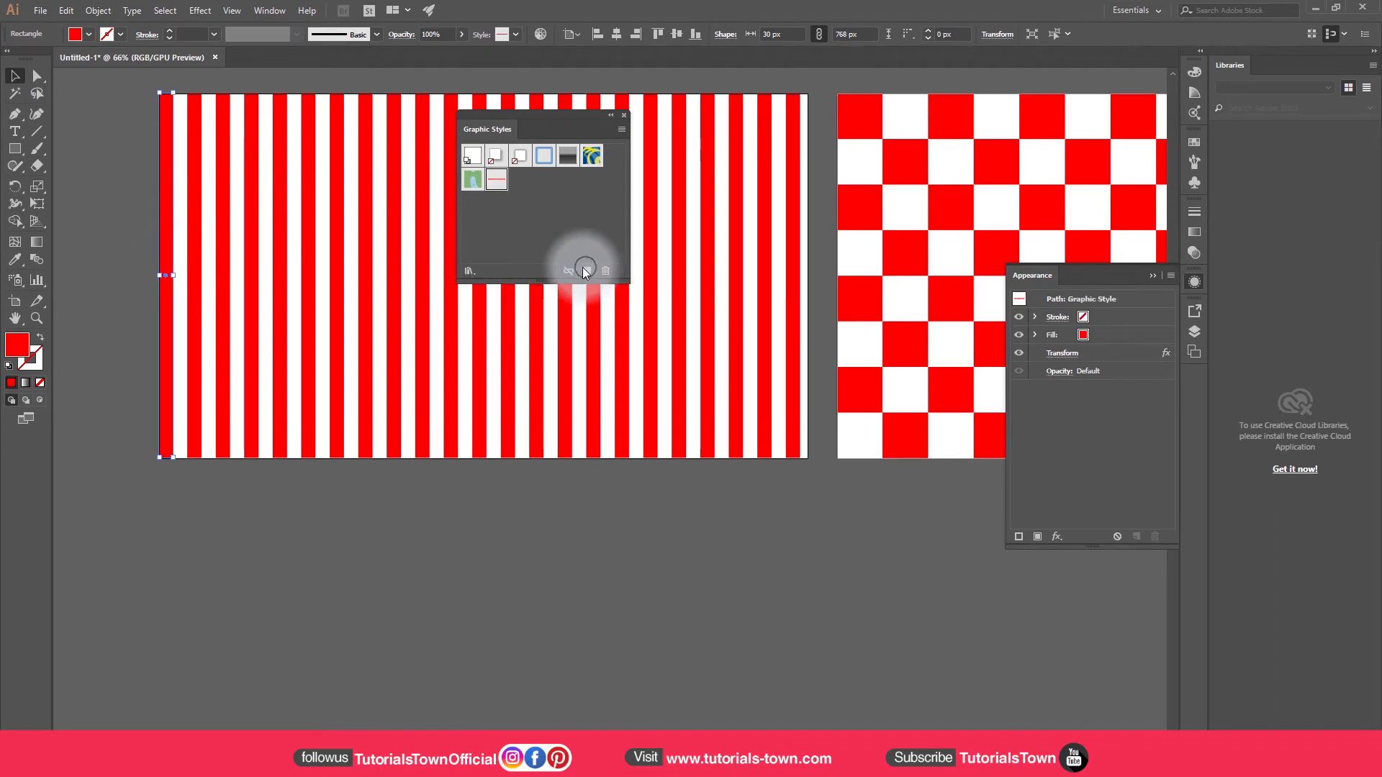
click(515, 235)
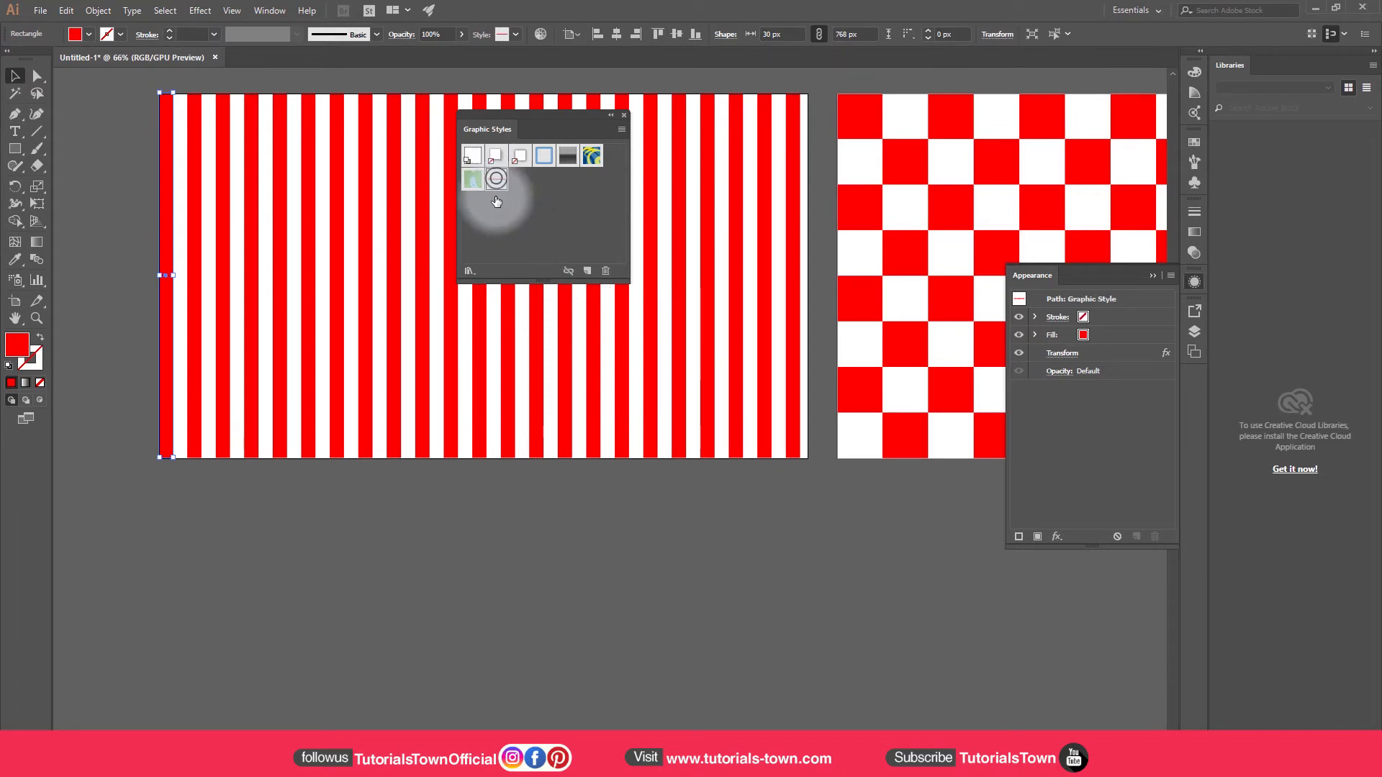
double_click(497, 179)
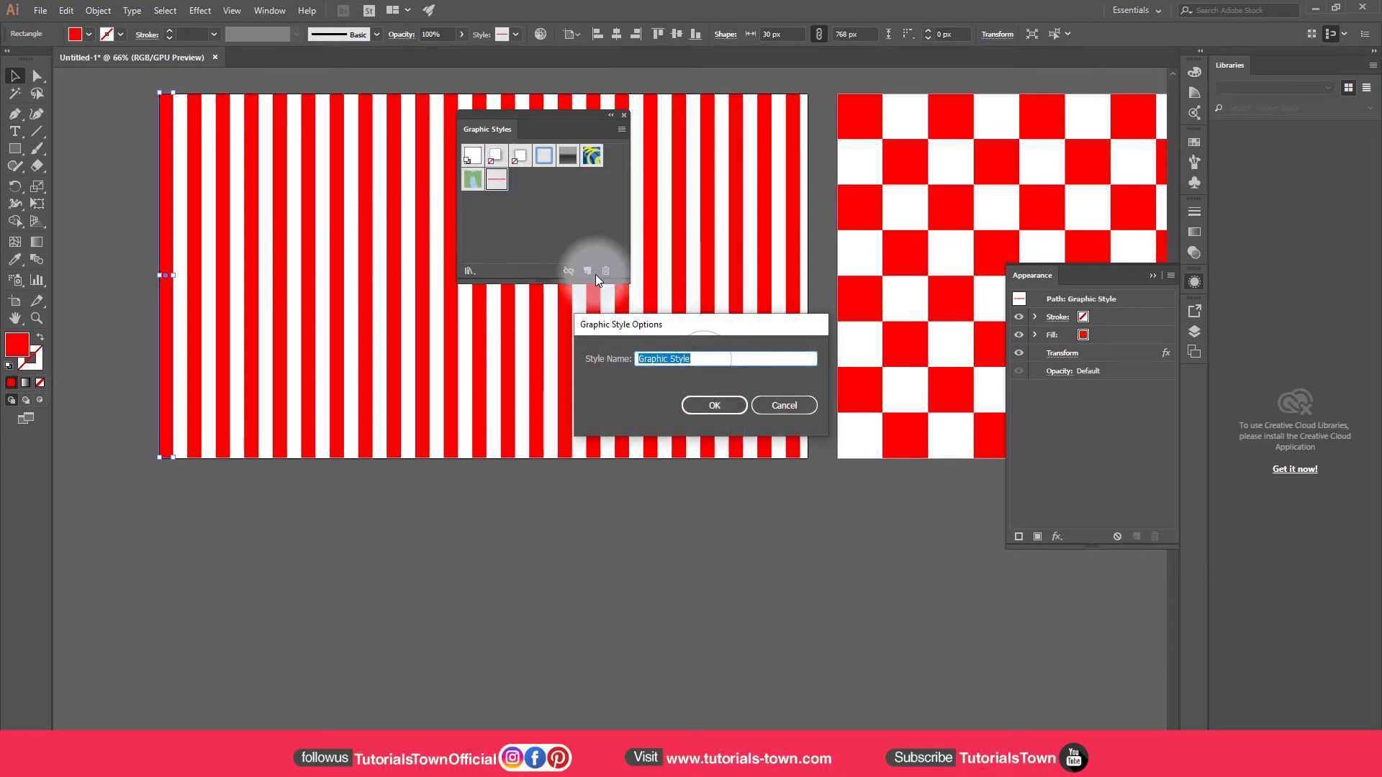
click(722, 358)
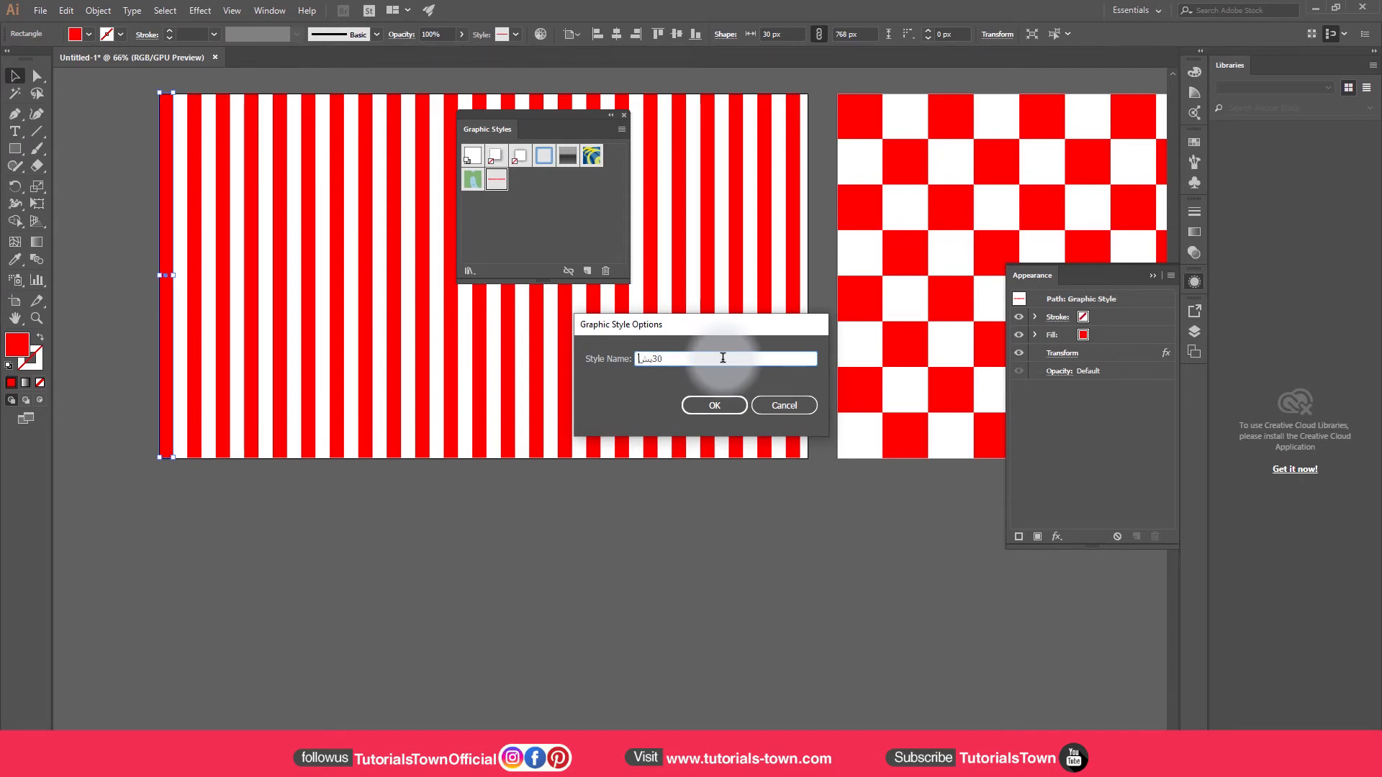
text(30 px)
key(Return)
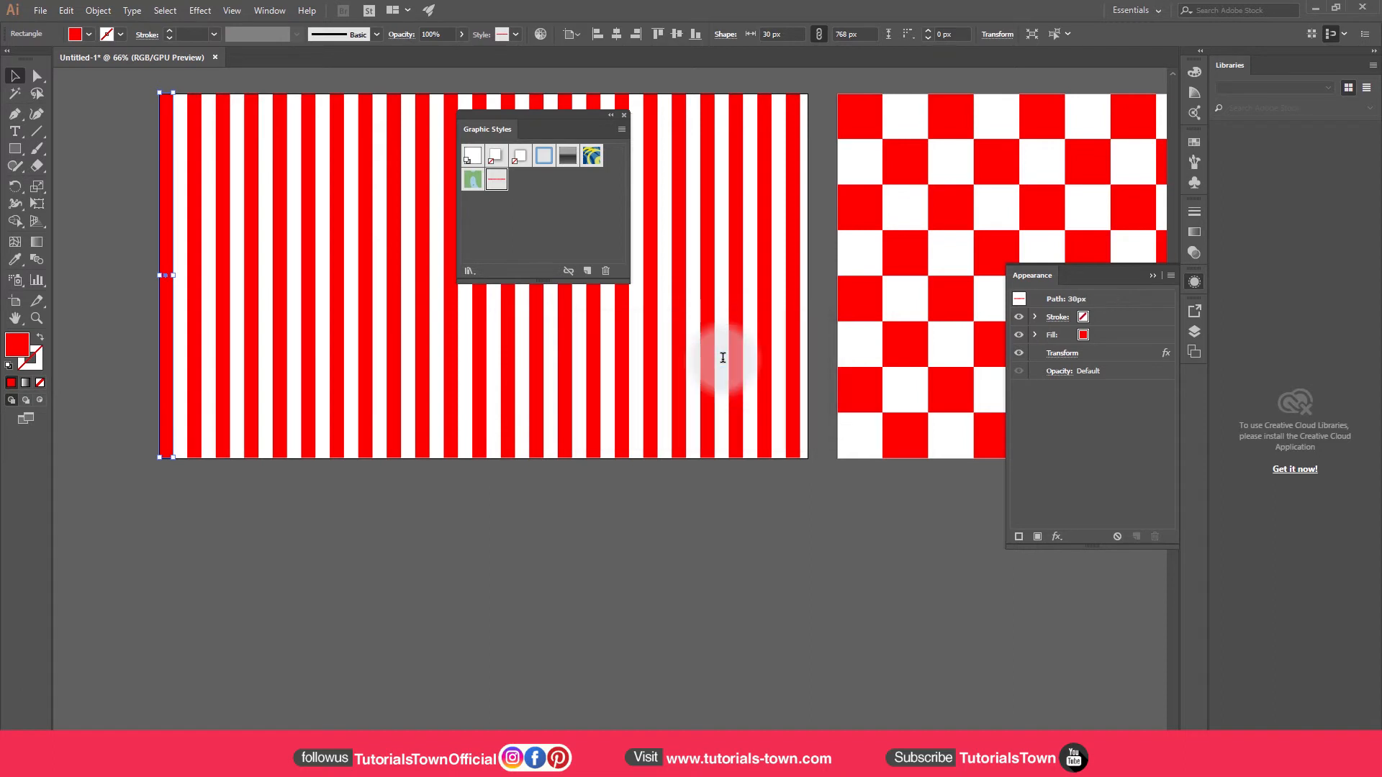
Delete the strip with its copies and create an ellipse 30 px wide and 121 px high on the empty artboard
drag(161, 301, 170, 410)
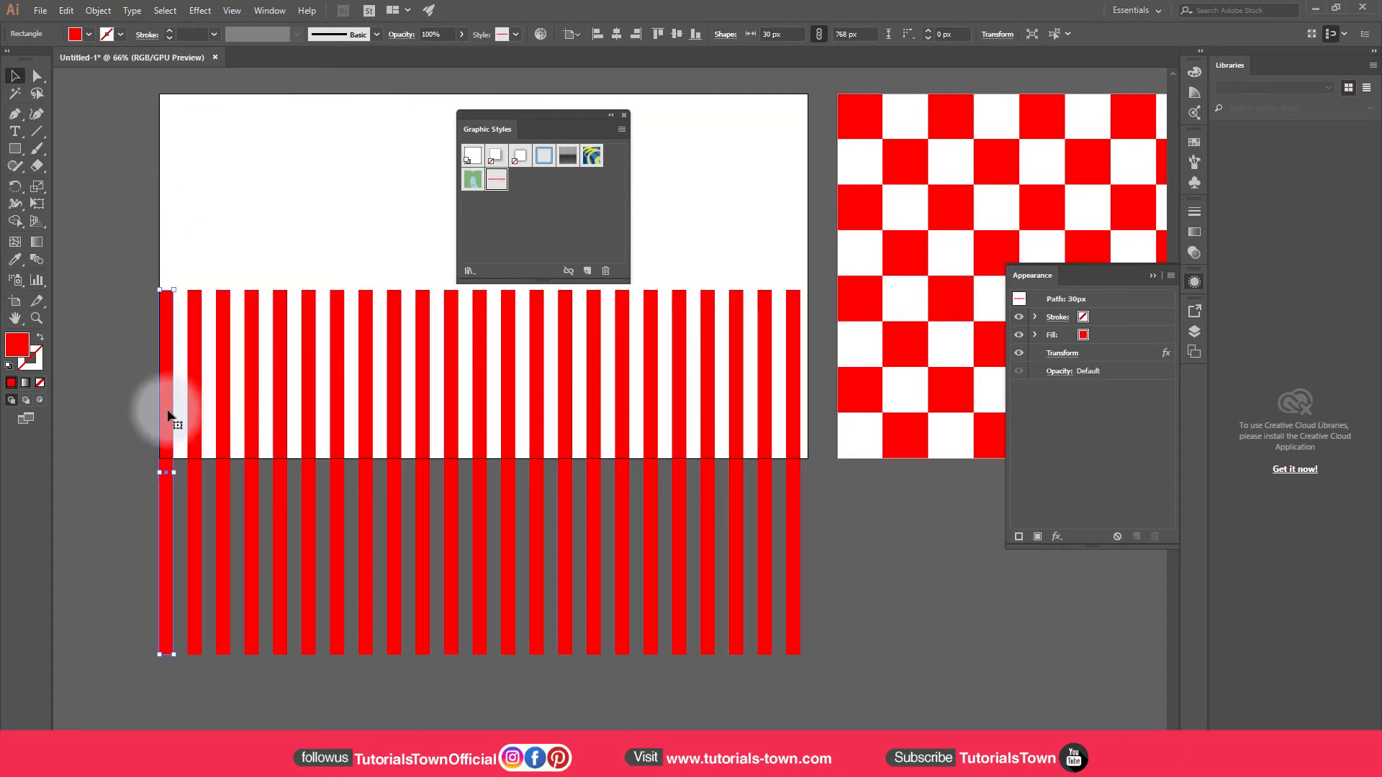
key(Delete)
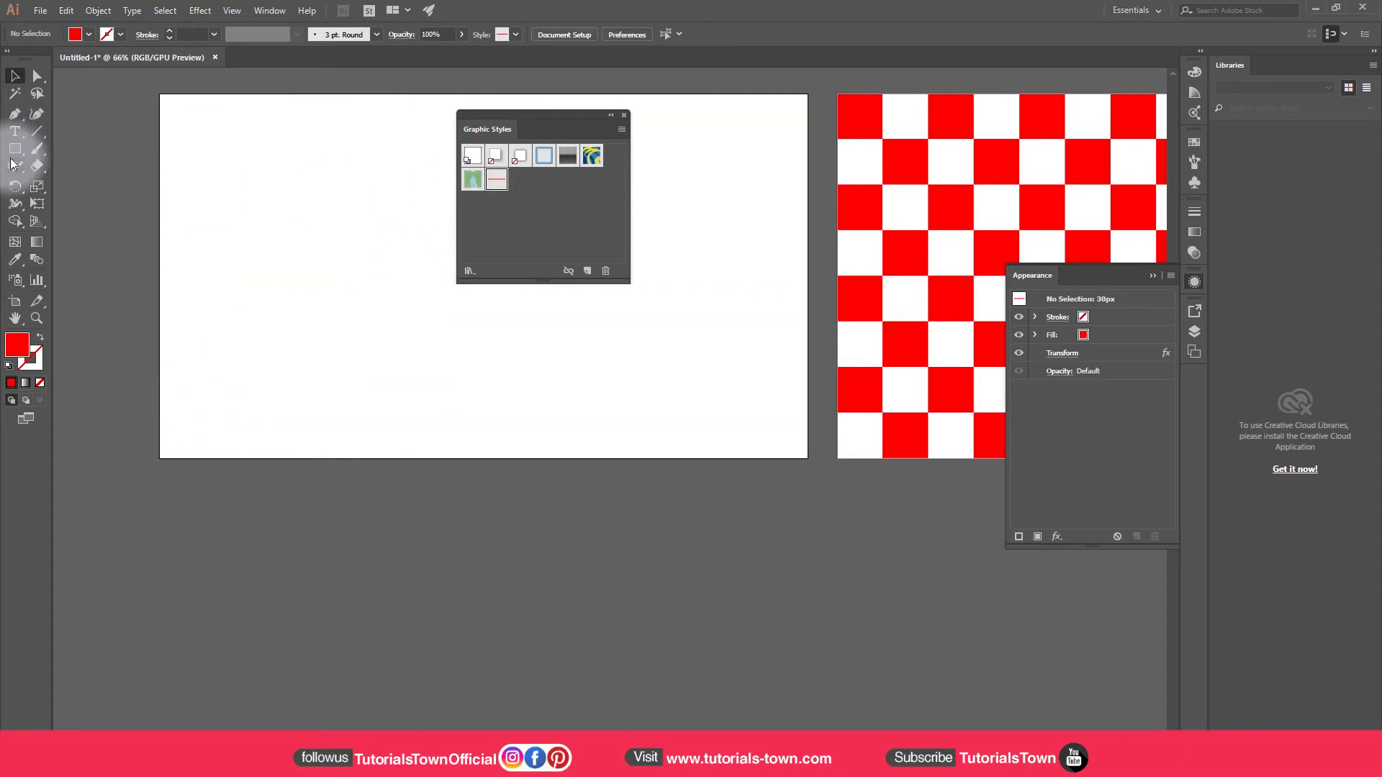
drag(14, 149, 82, 184)
click(264, 149)
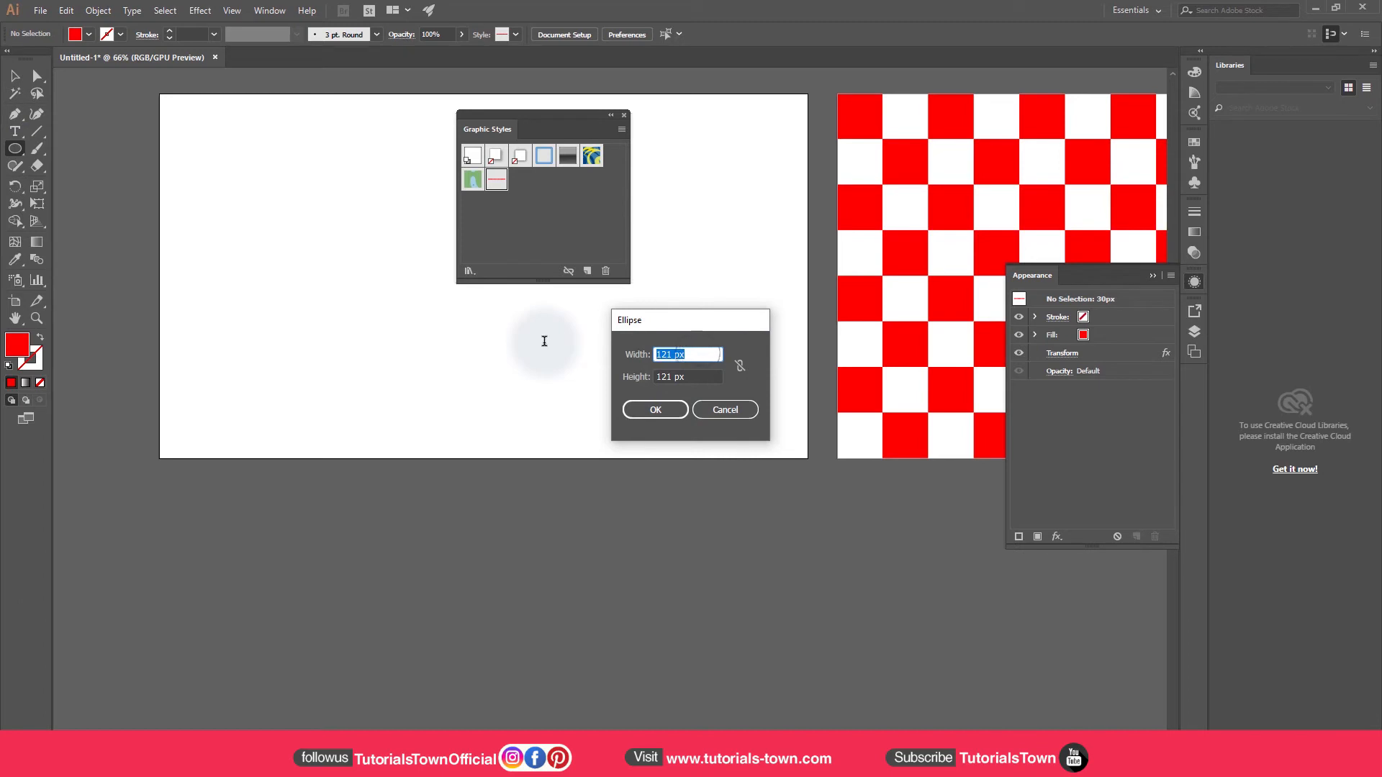
text(30)
key(Tab)
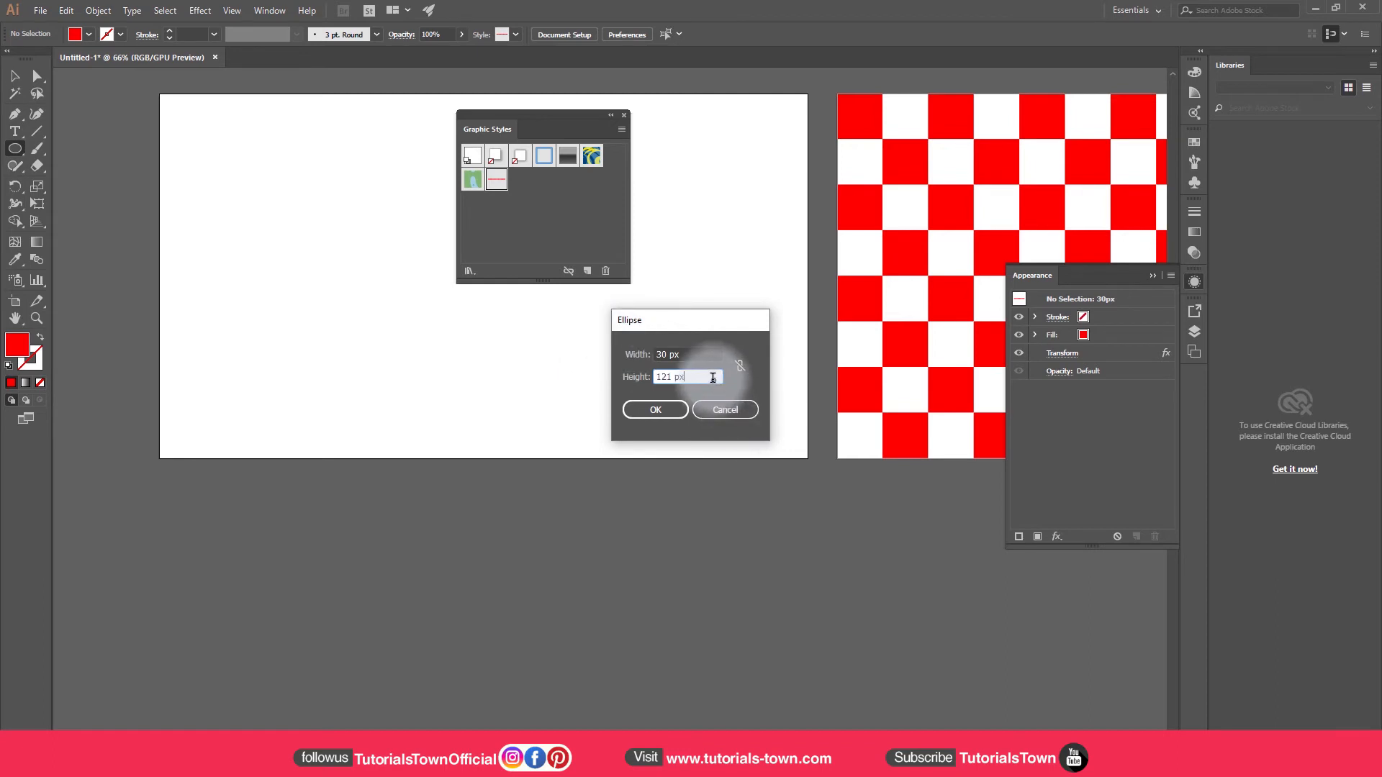
click(663, 408)
click(15, 76)
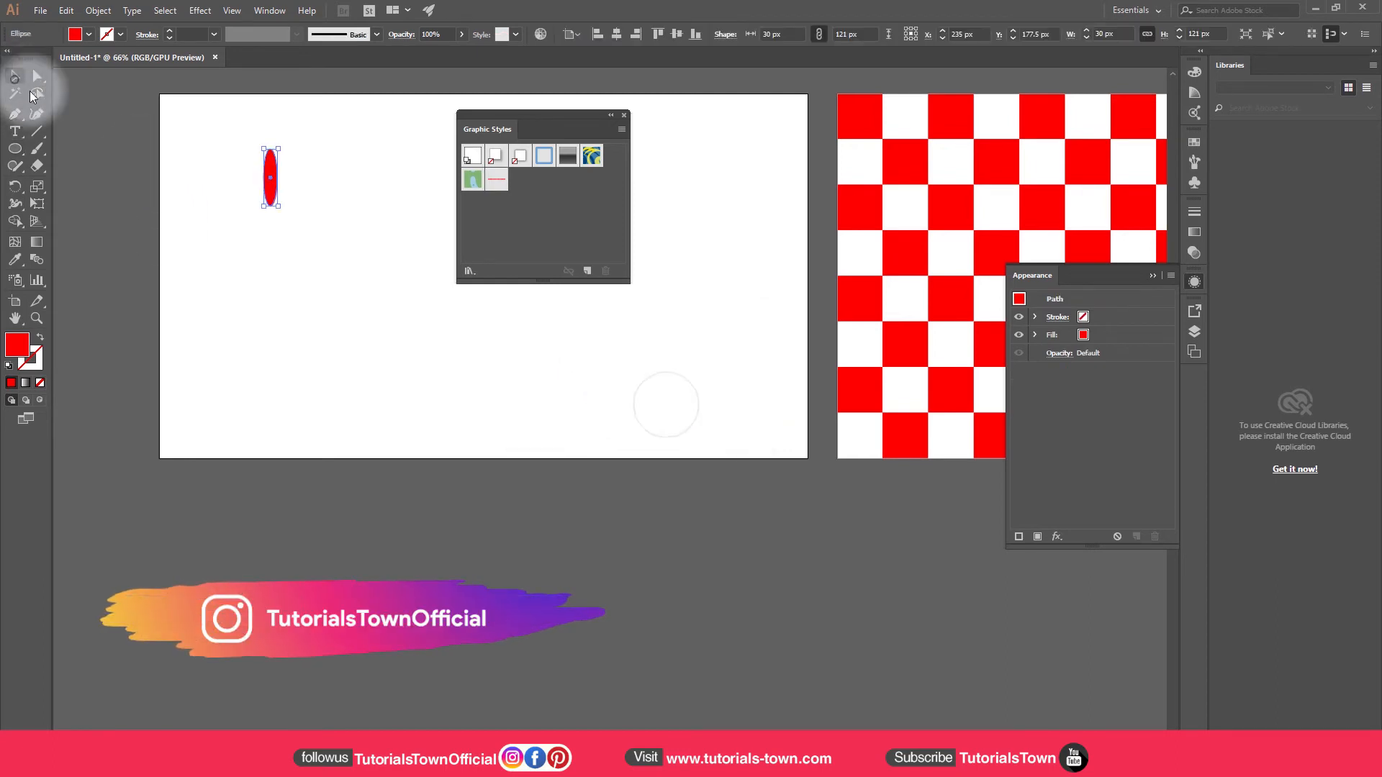
Stretch the ellipse to about 620 px high and move it against the artboard's left edge
drag(240, 101, 355, 344)
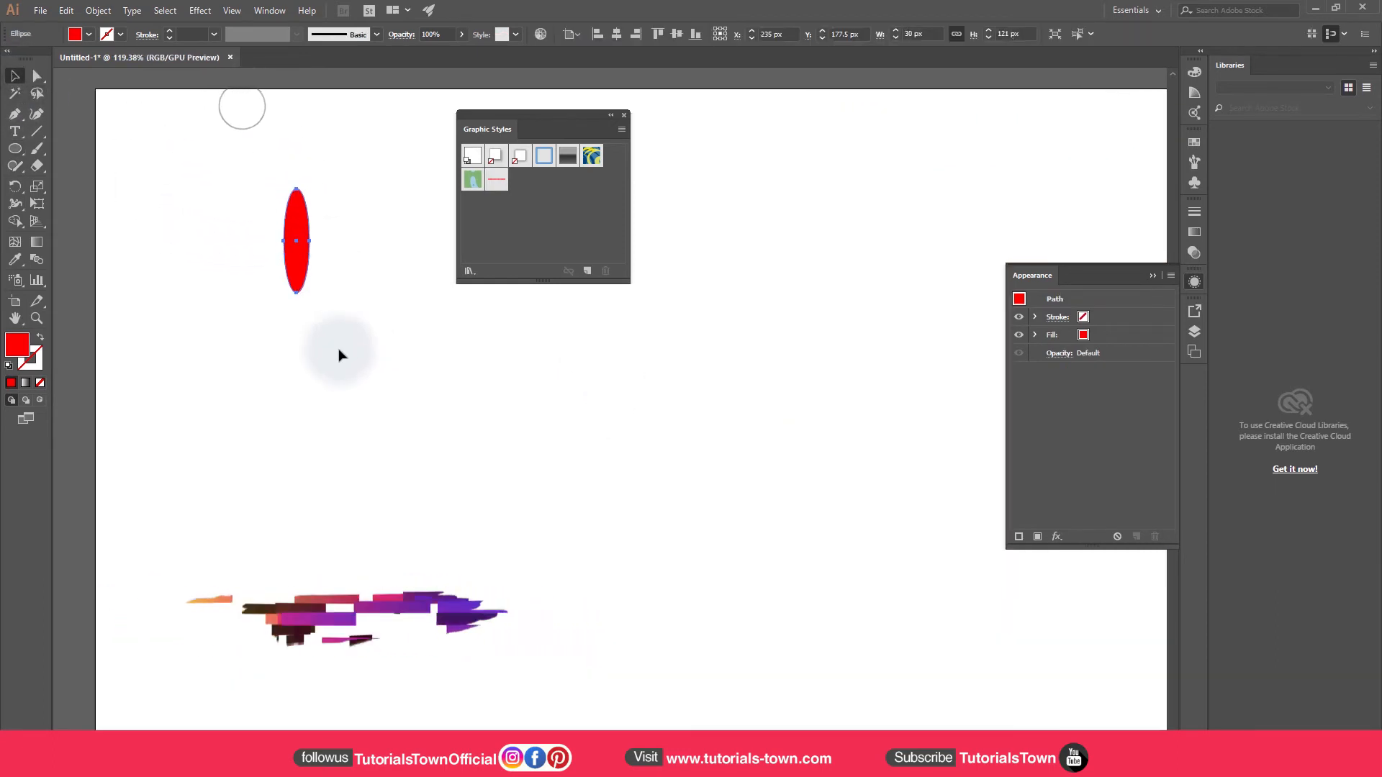
drag(292, 293, 288, 721)
drag(301, 574, 112, 574)
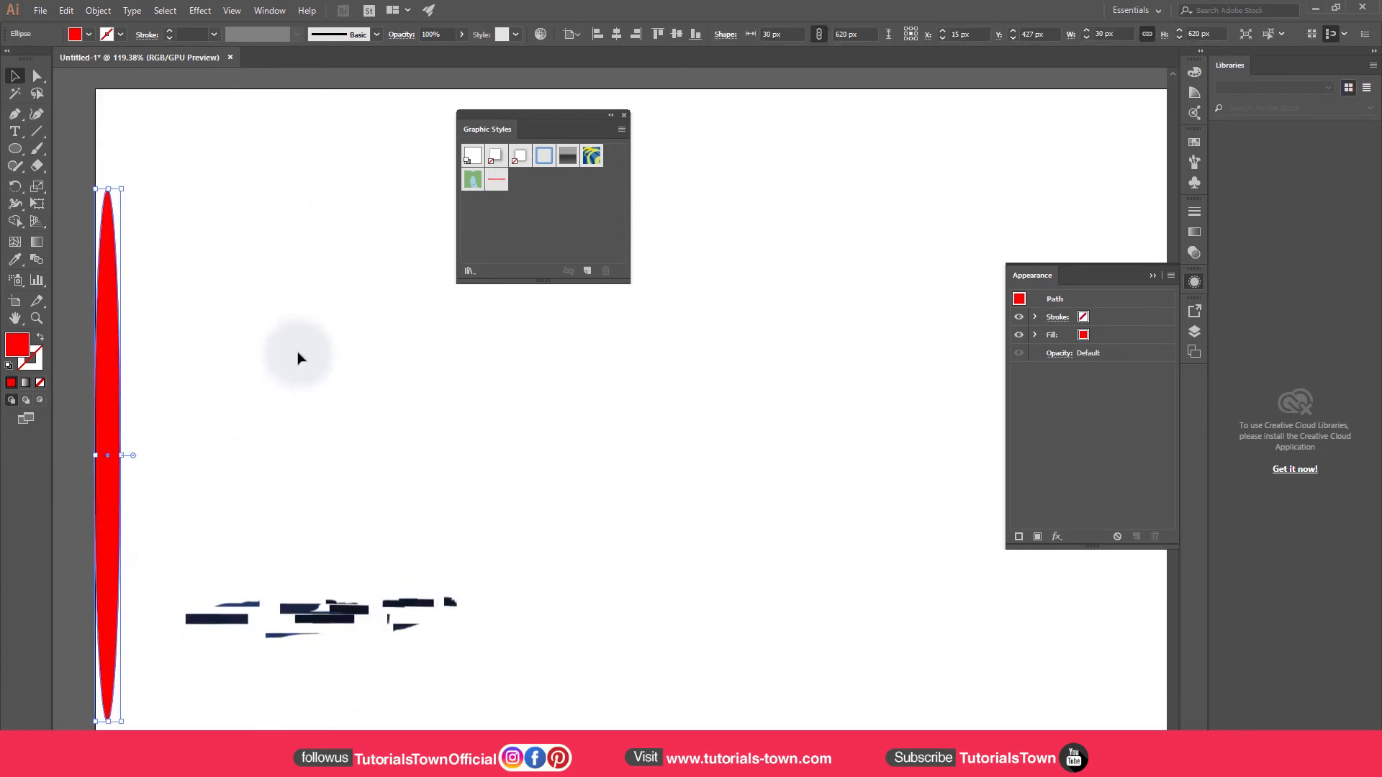
Apply the 30px graphic style to the ellipse so it repeats across the artboard
click(497, 181)
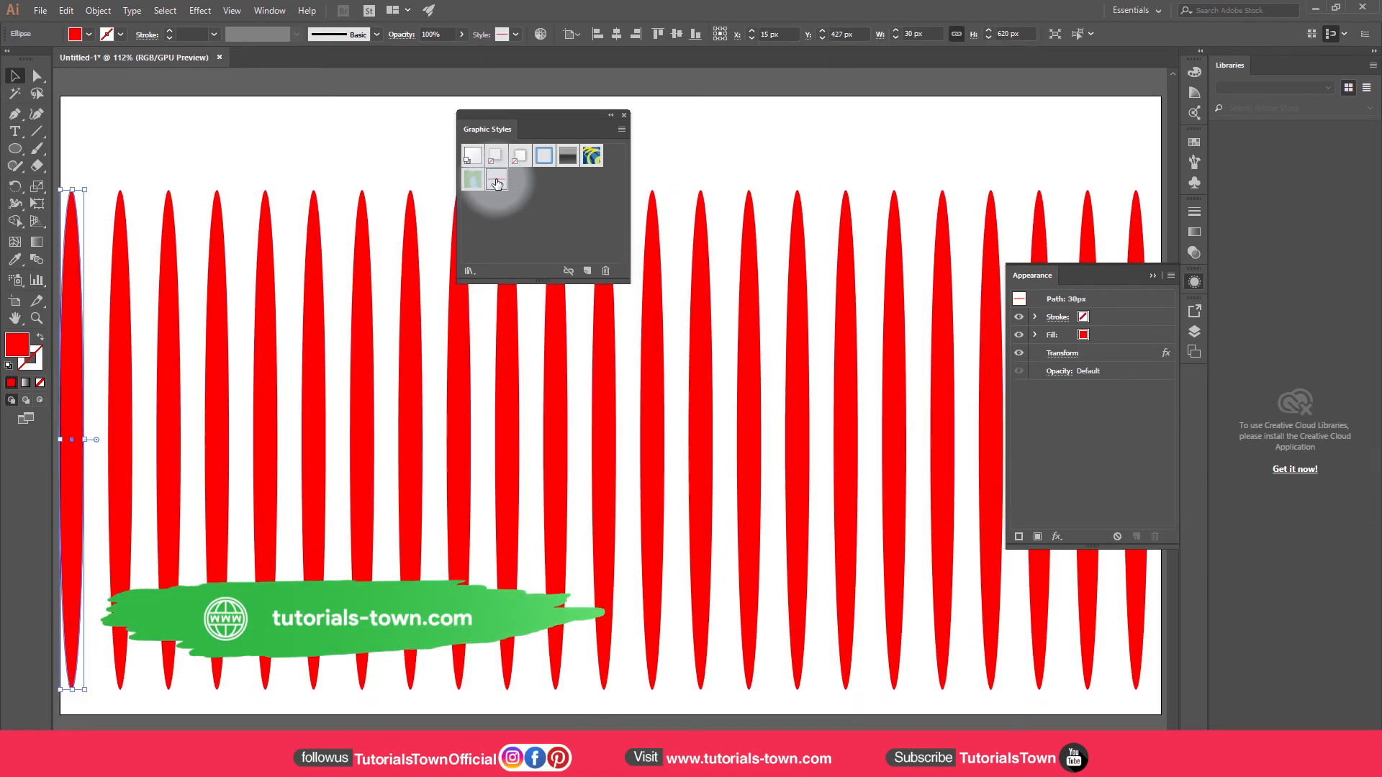
key(ctrl+minus)
key(ctrl+minus)
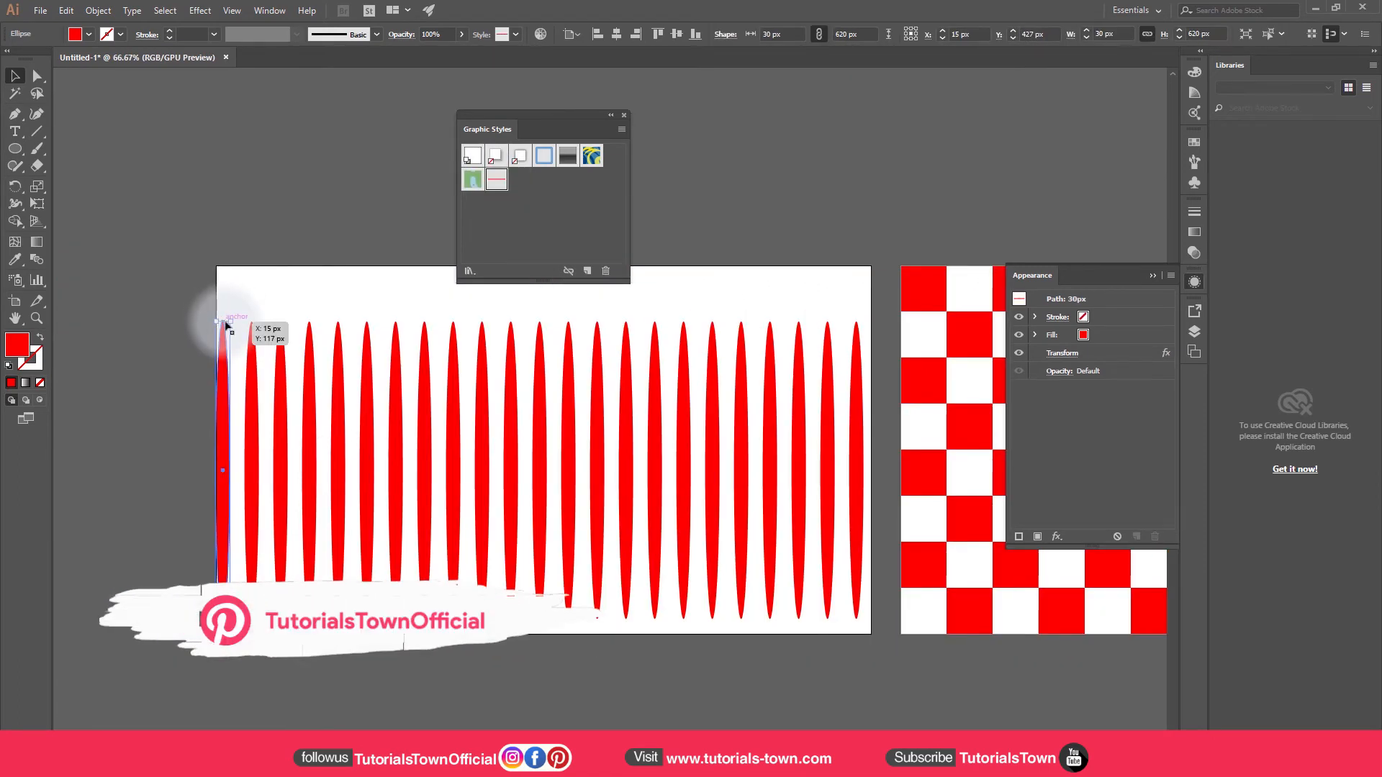
Stretch the ellipse to the artboard's top and bottom edges, 768 px high
drag(230, 322, 231, 266)
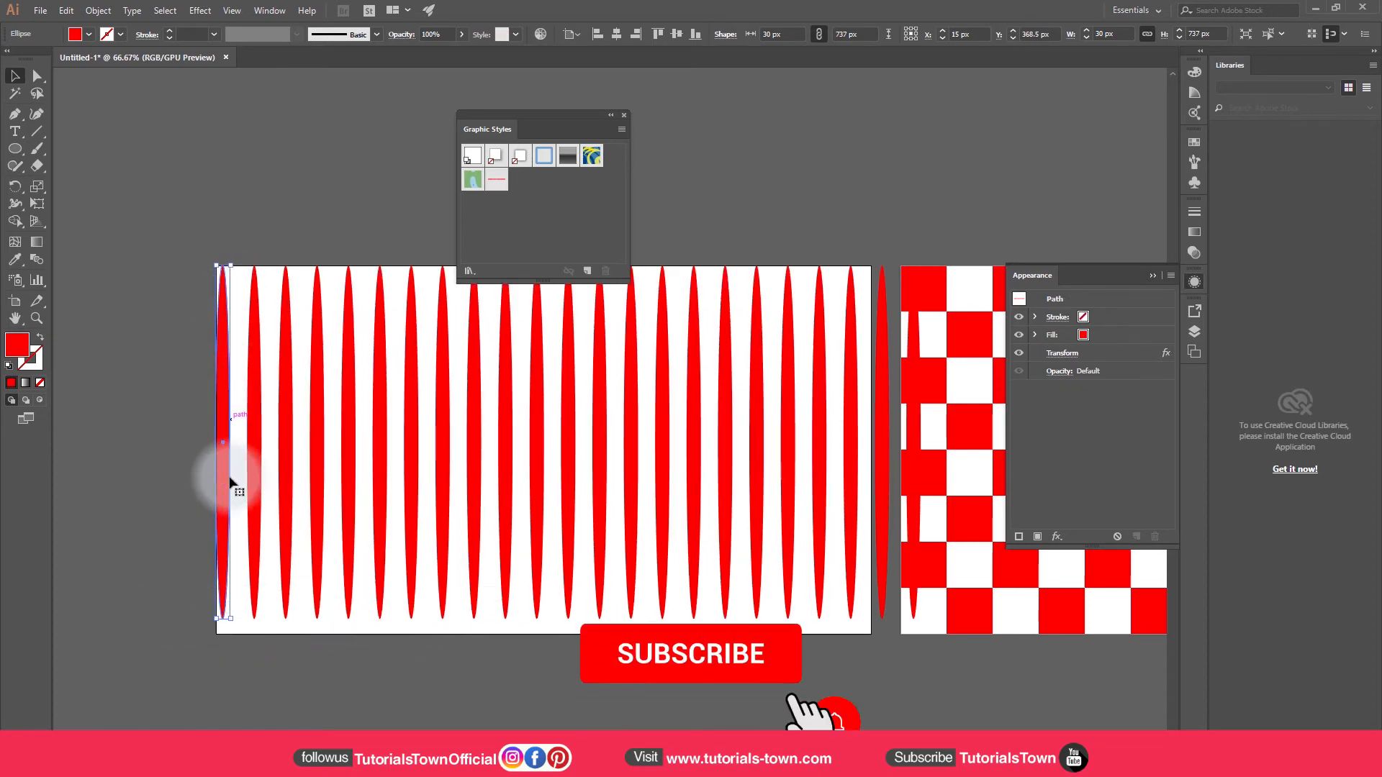
scroll(230, 443, down, 5)
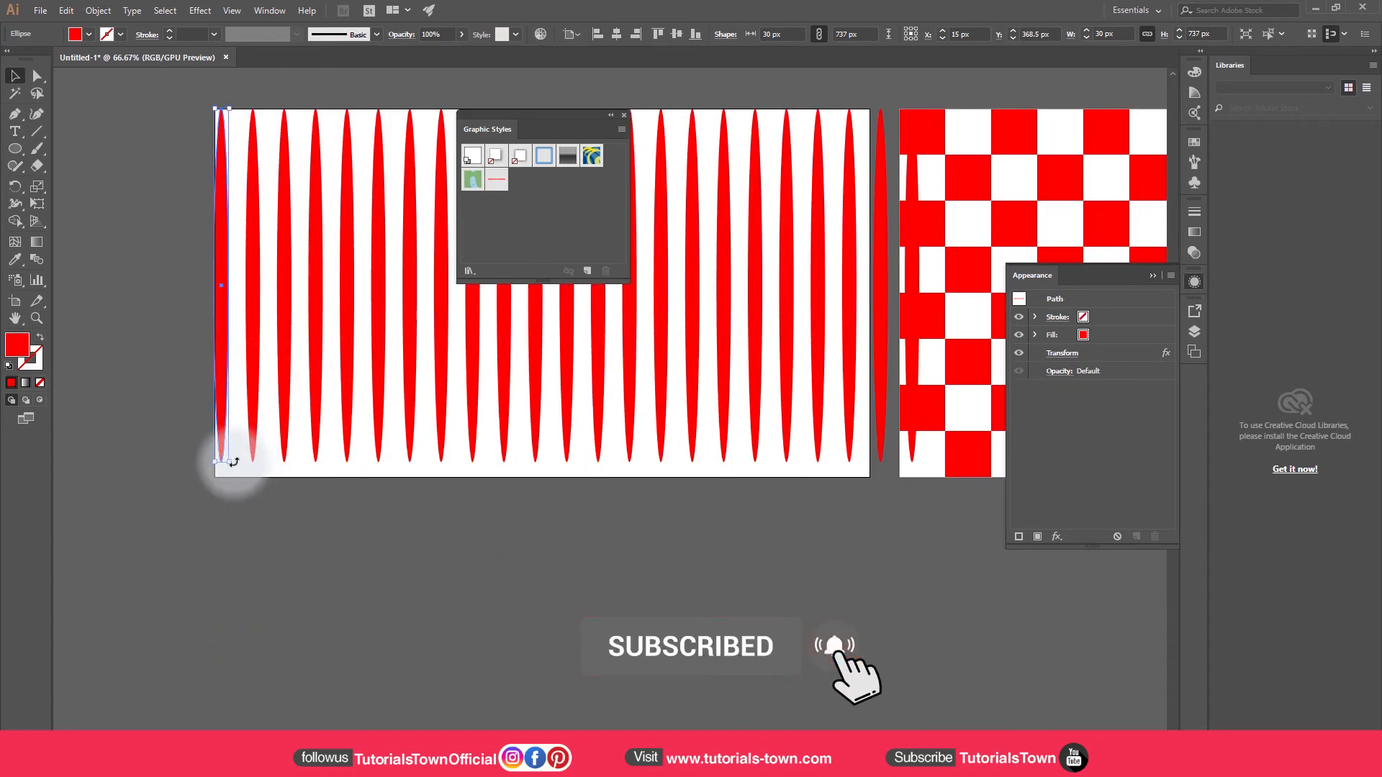
drag(230, 463, 231, 478)
Change the repeated ellipse's fill color to orange
click(88, 34)
click(60, 59)
click(70, 59)
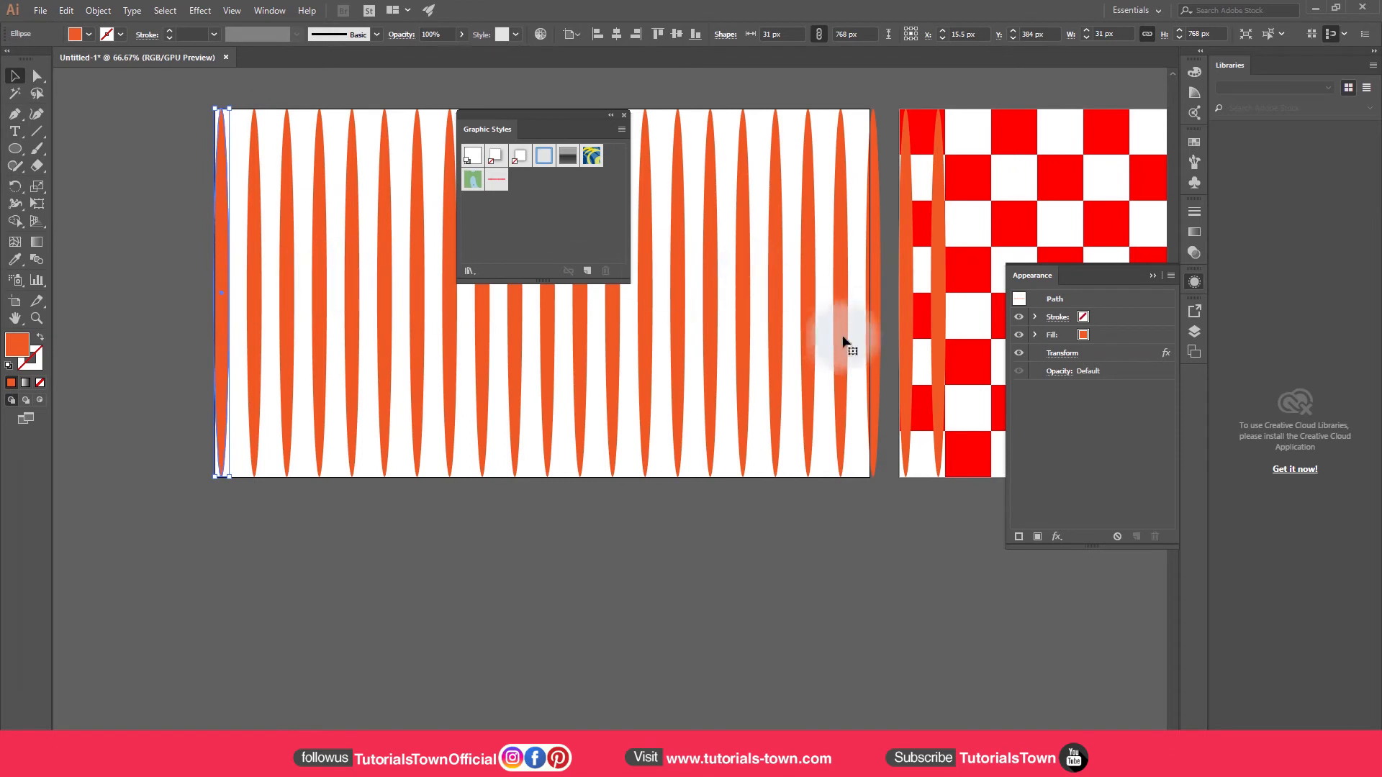
click(200, 10)
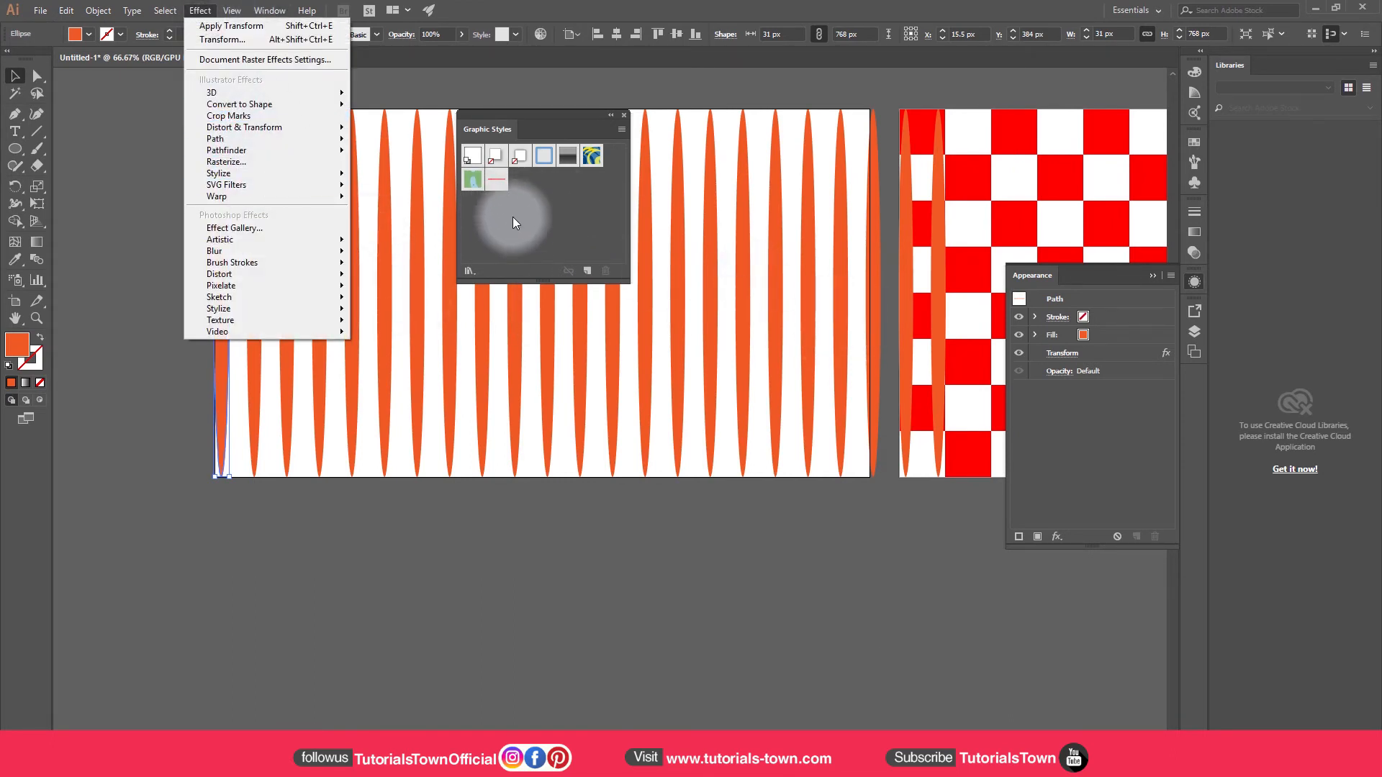
click(253, 338)
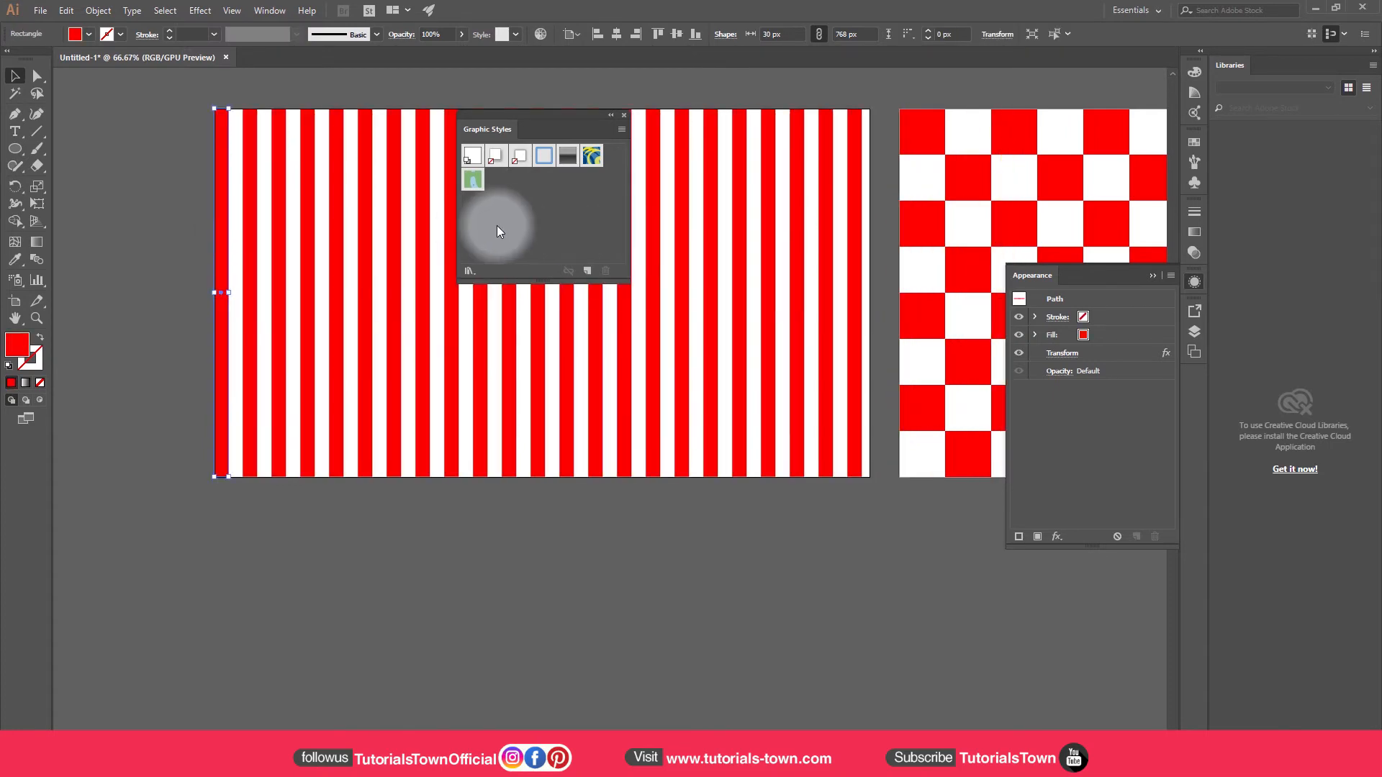
Start a Twist effect on the repeated red strip with the preview enabled
click(200, 10)
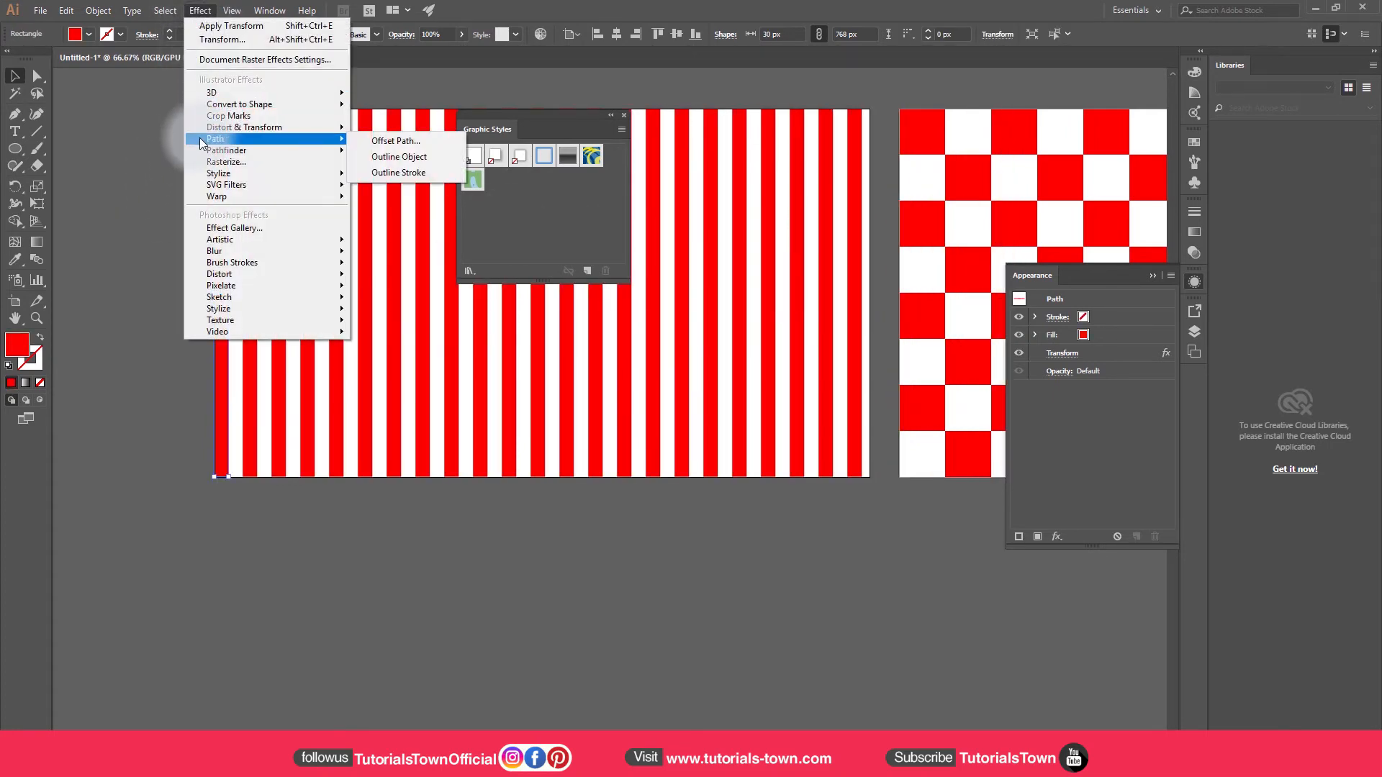
mouse_move(322, 127)
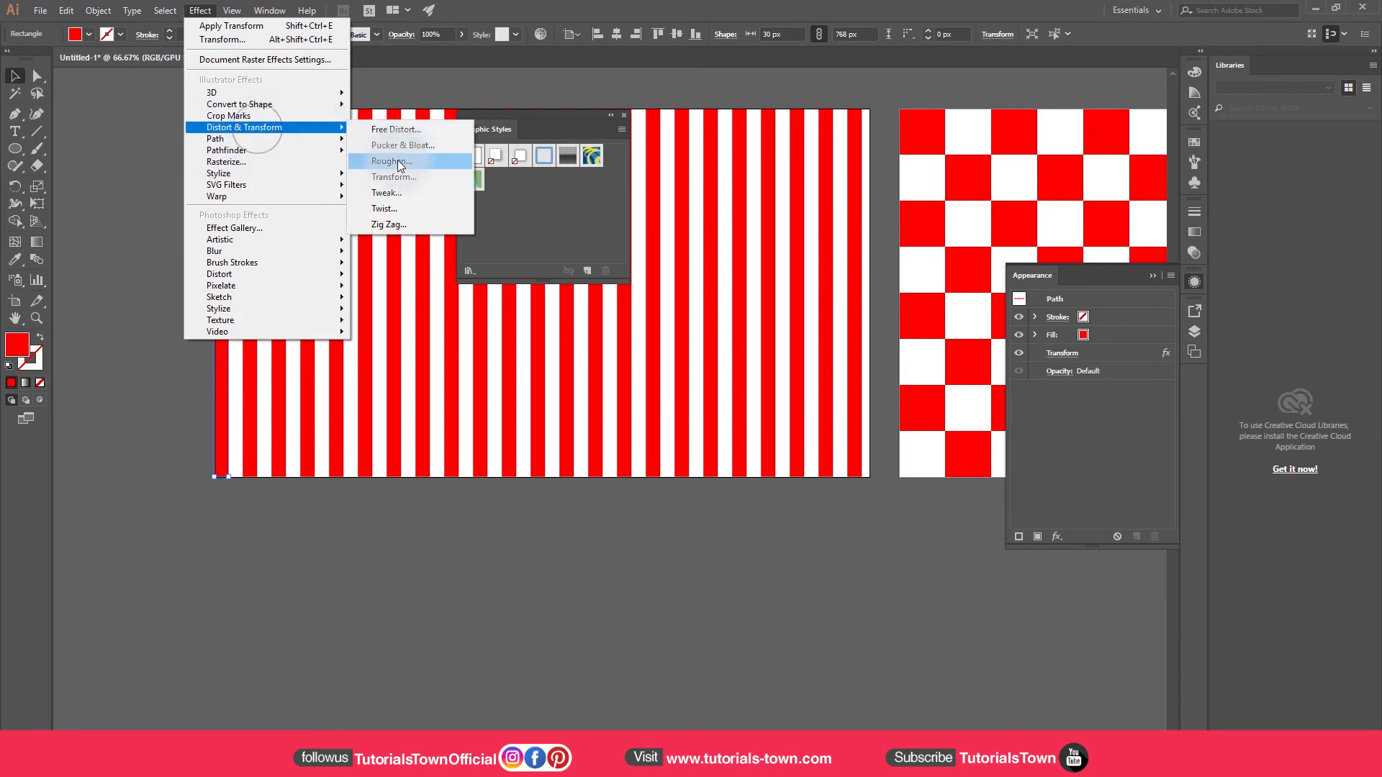
click(395, 207)
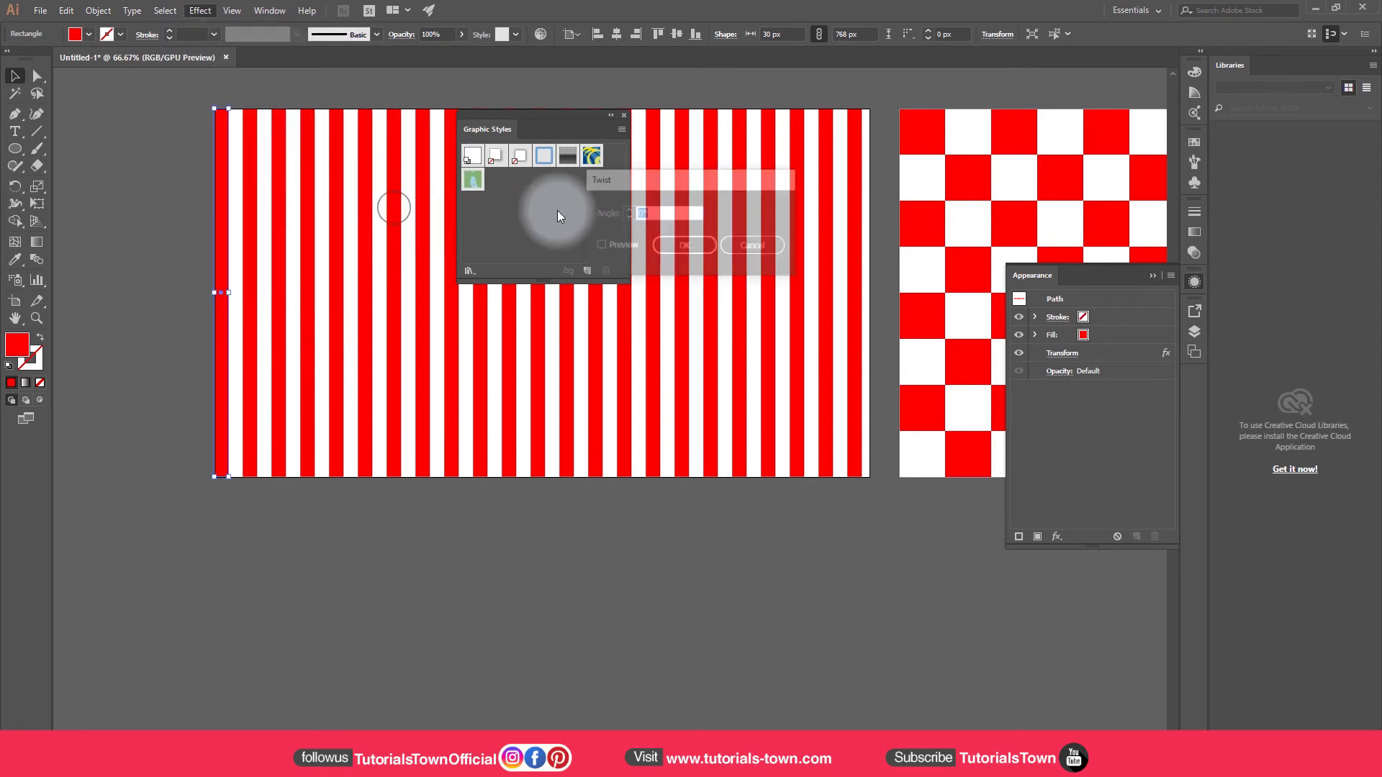
click(292, 231)
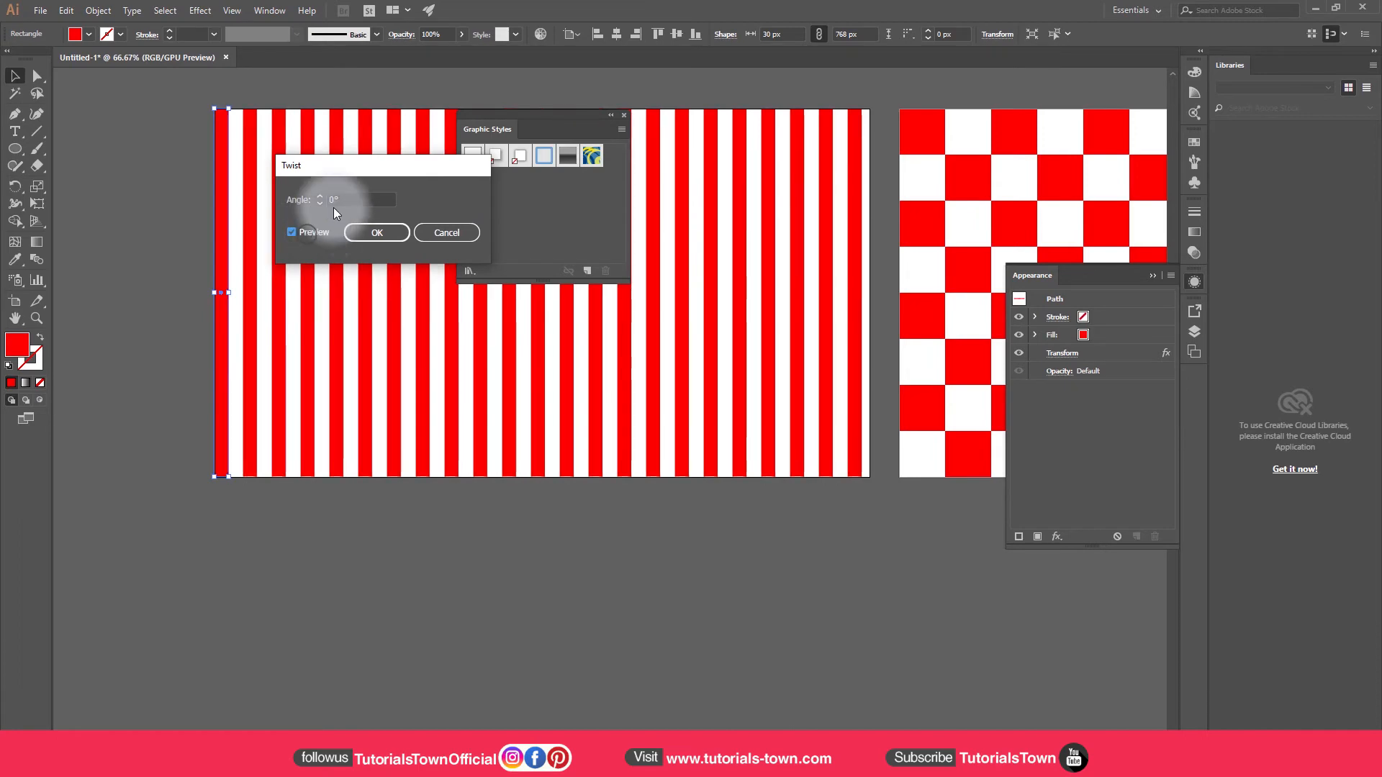
Try Twist angles of 200° and 50° on the repeated red strips
key(Up)
key(Up)
key(Up)
key(Up)
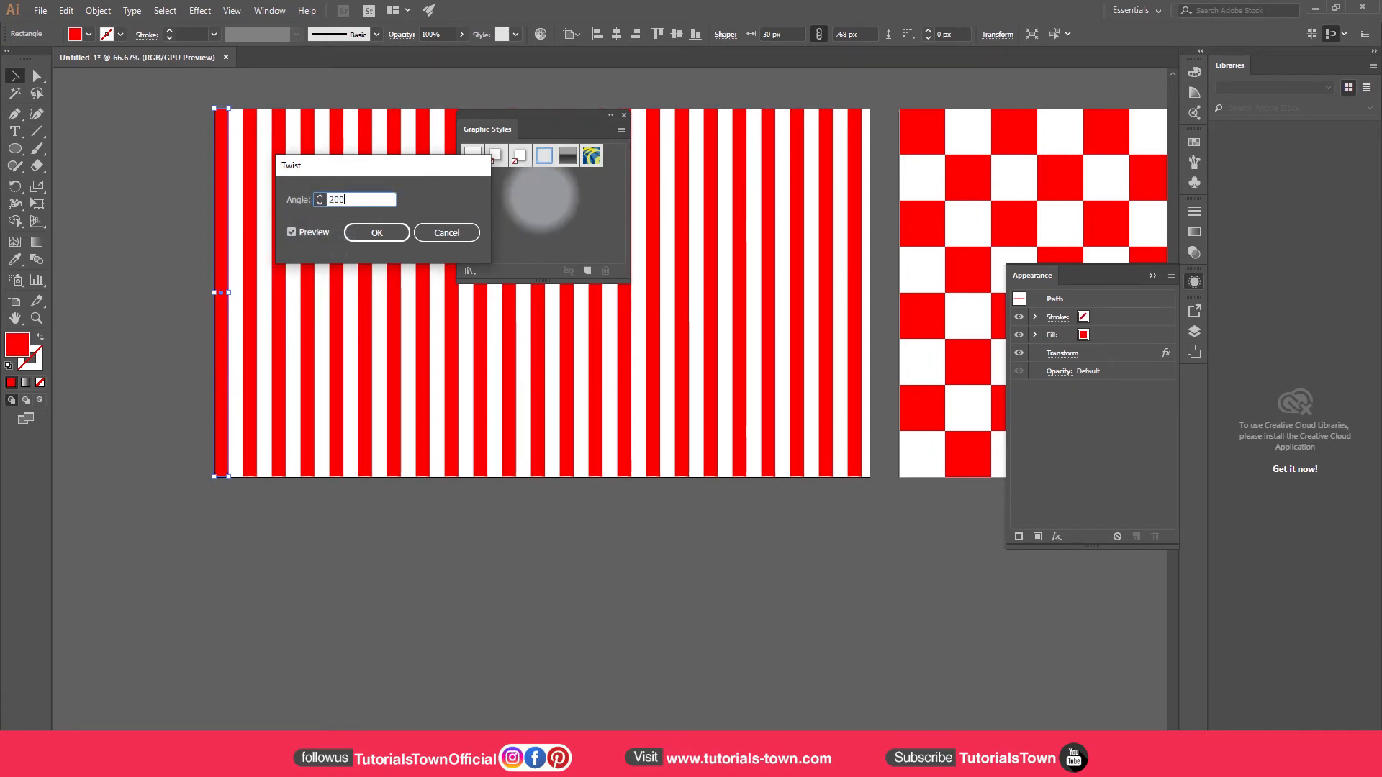
key(Tab)
double_click(360, 199)
text(50)
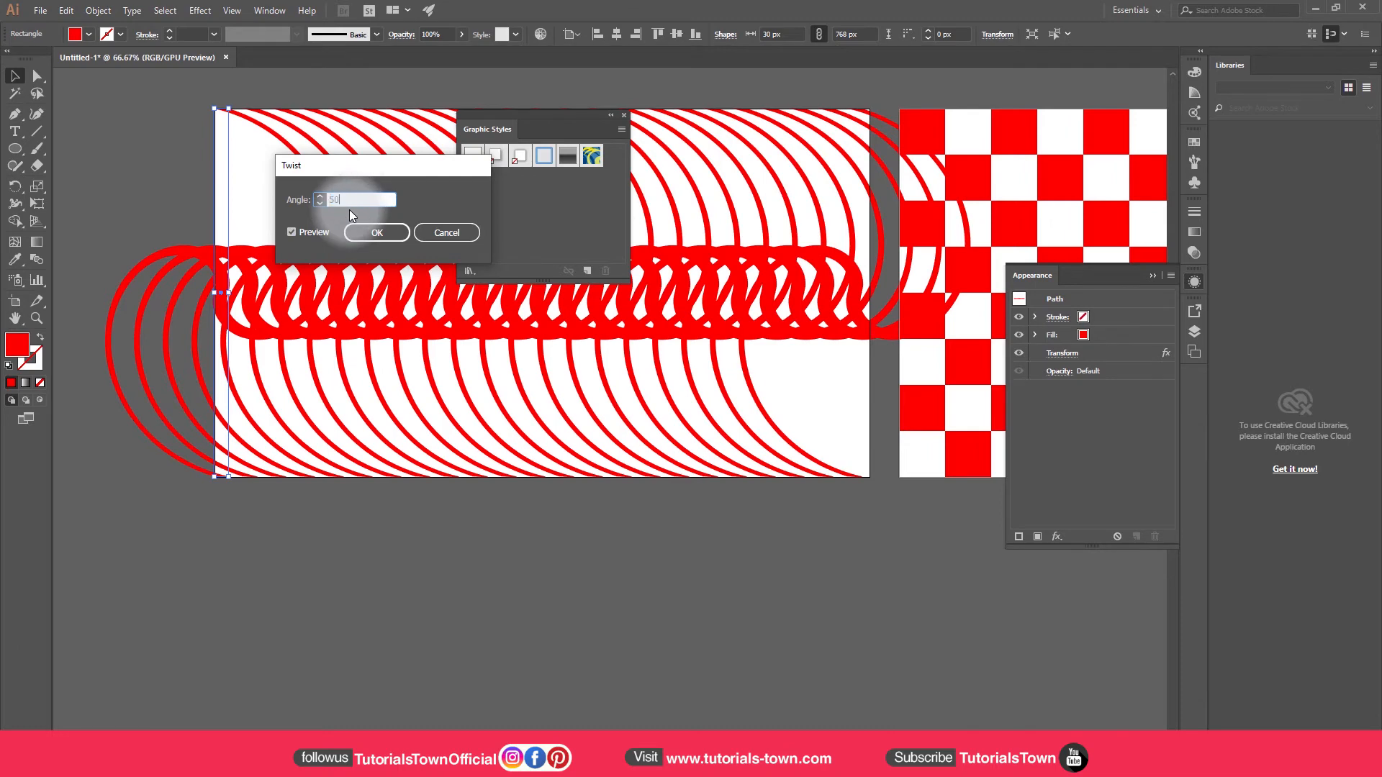
key(Tab)
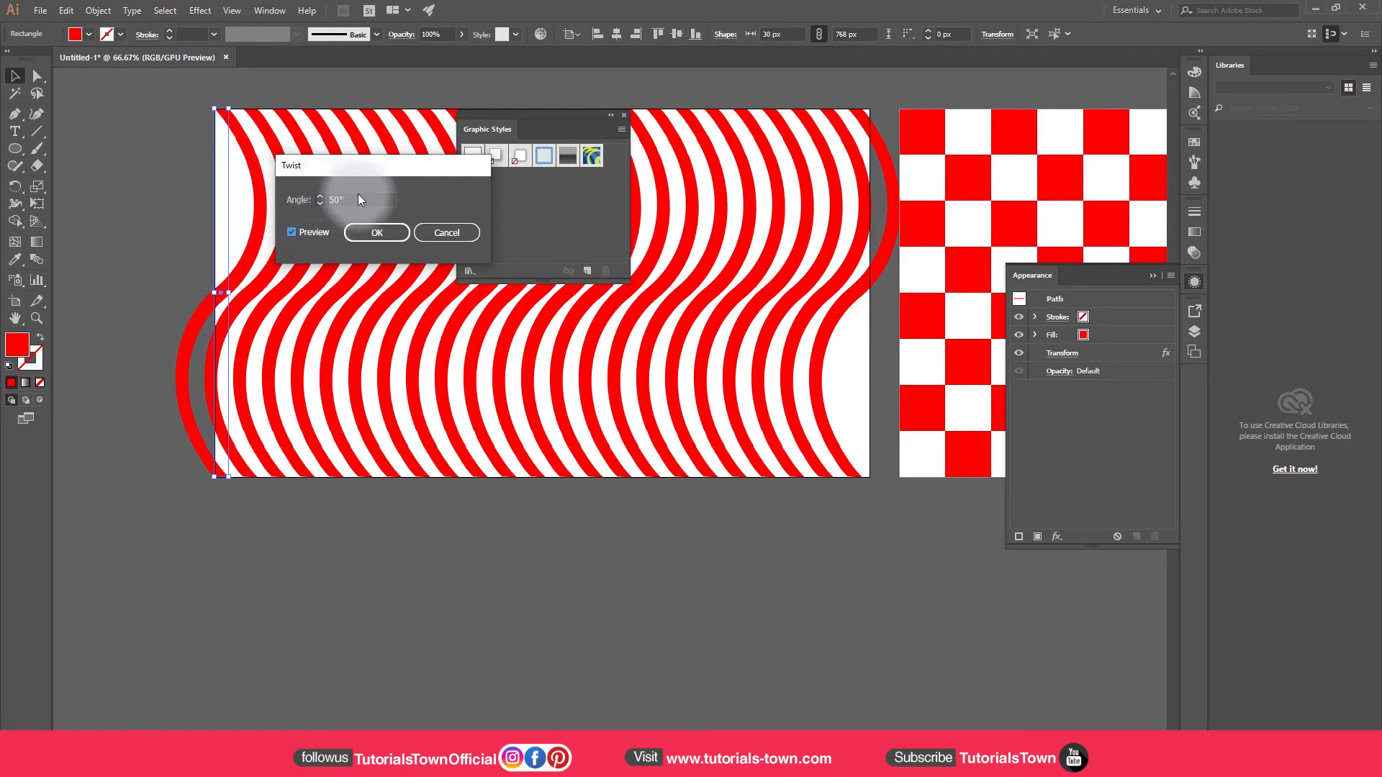
Set the Twist angle to 30° and apply the effect to the red strips
drag(365, 200, 235, 210)
text(30)
key(Tab)
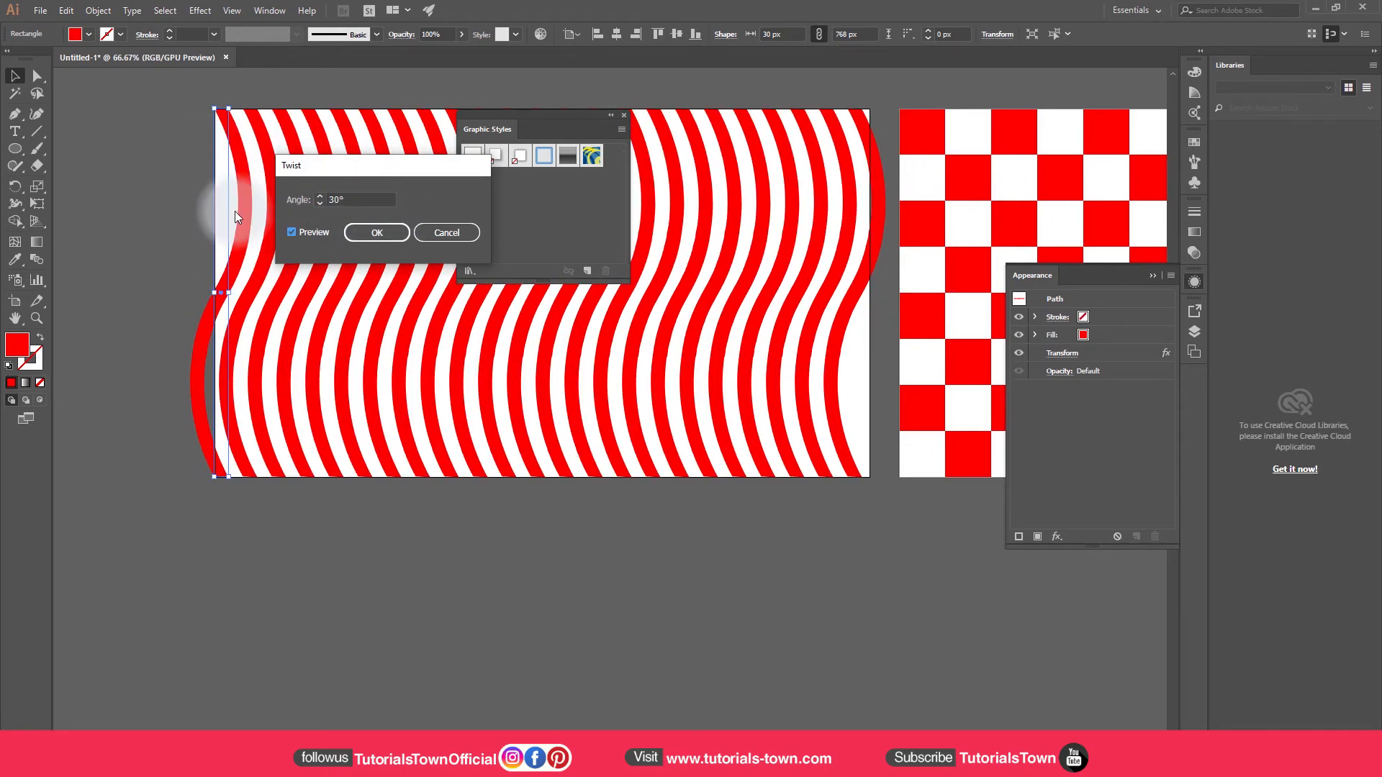
click(378, 239)
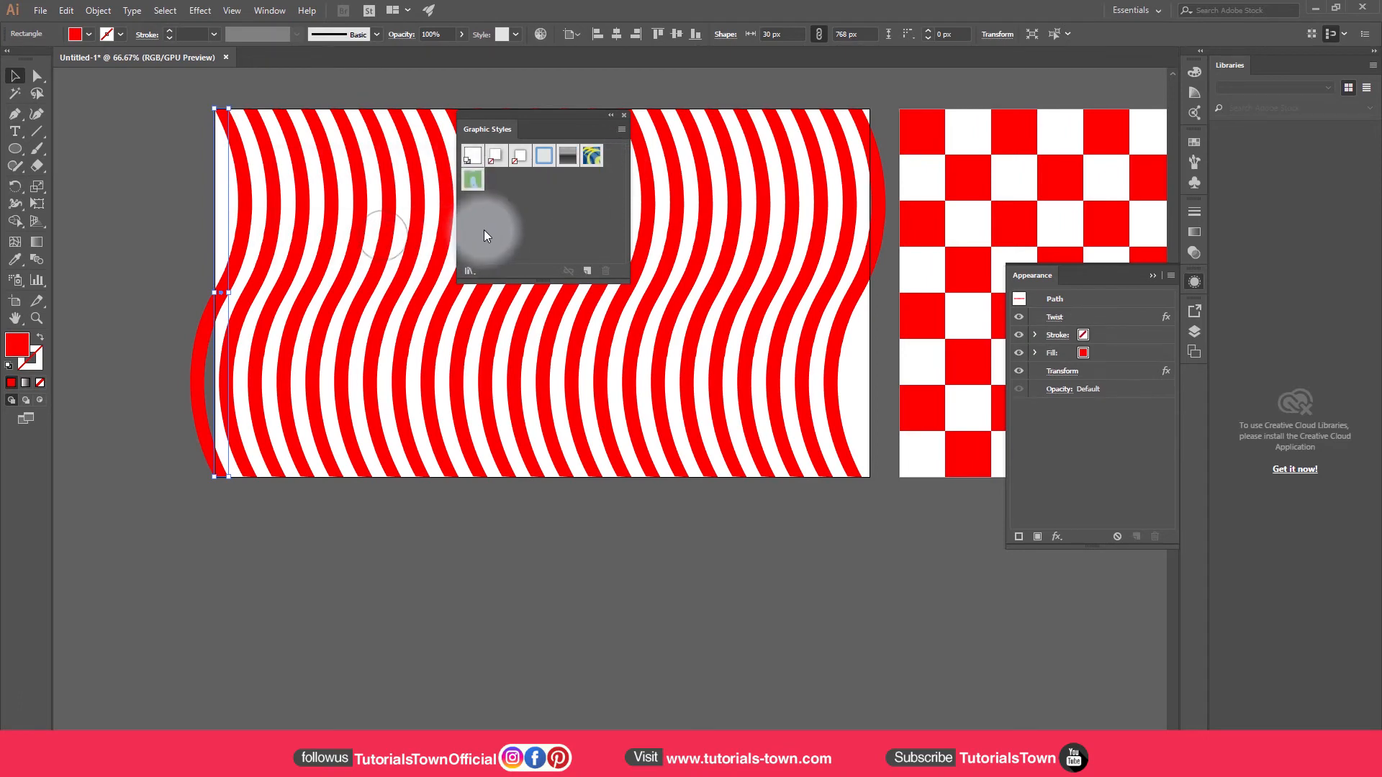
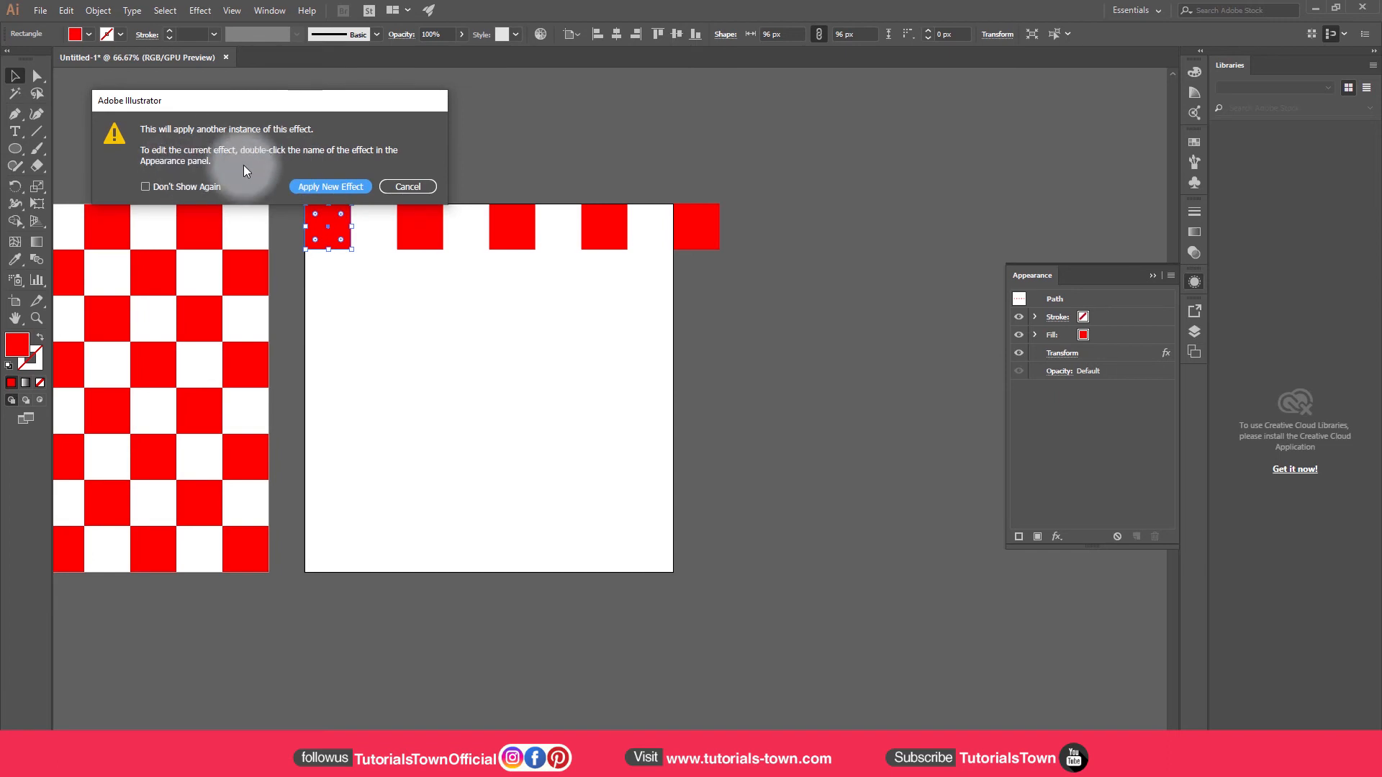
Add a second Transform effect to the row of squares with a vertical move of 96*2 px and the preview enabled
click(317, 185)
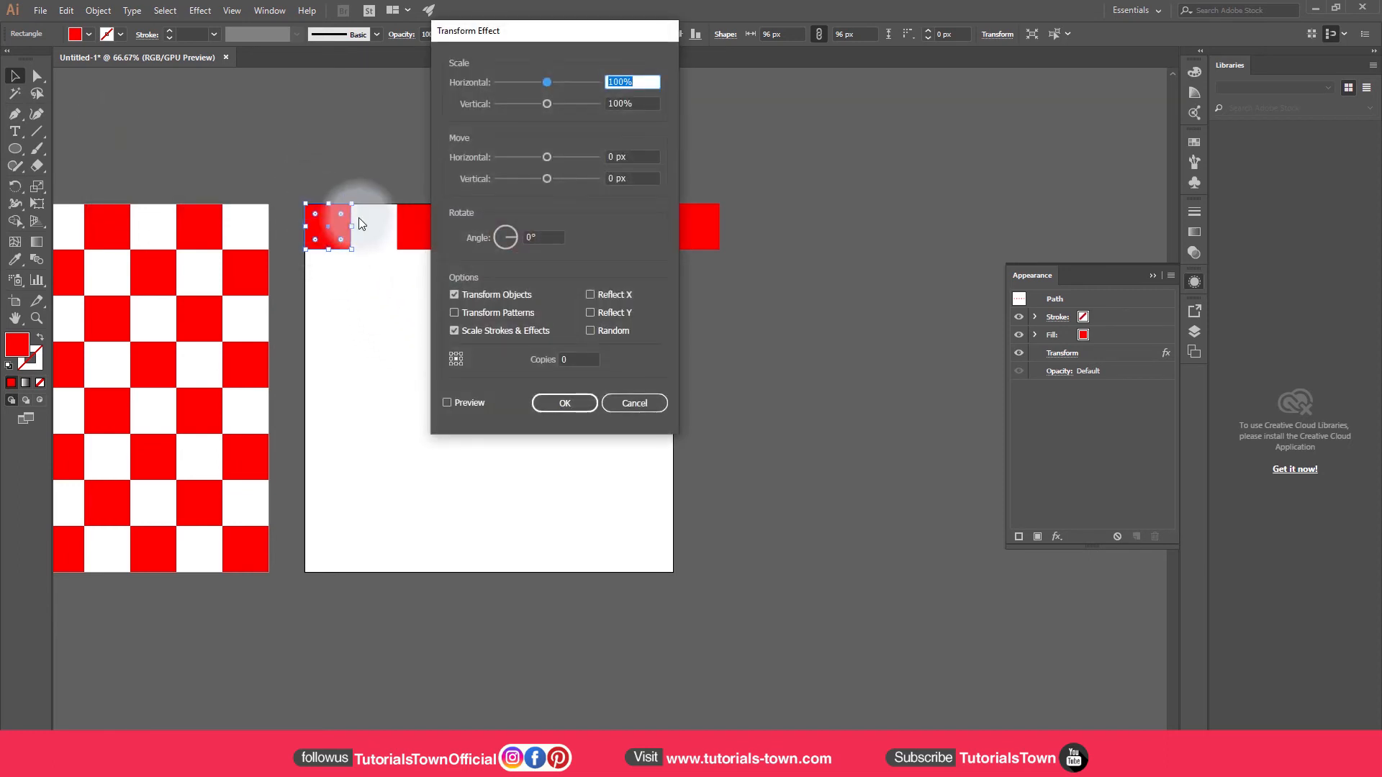
drag(491, 32, 775, 15)
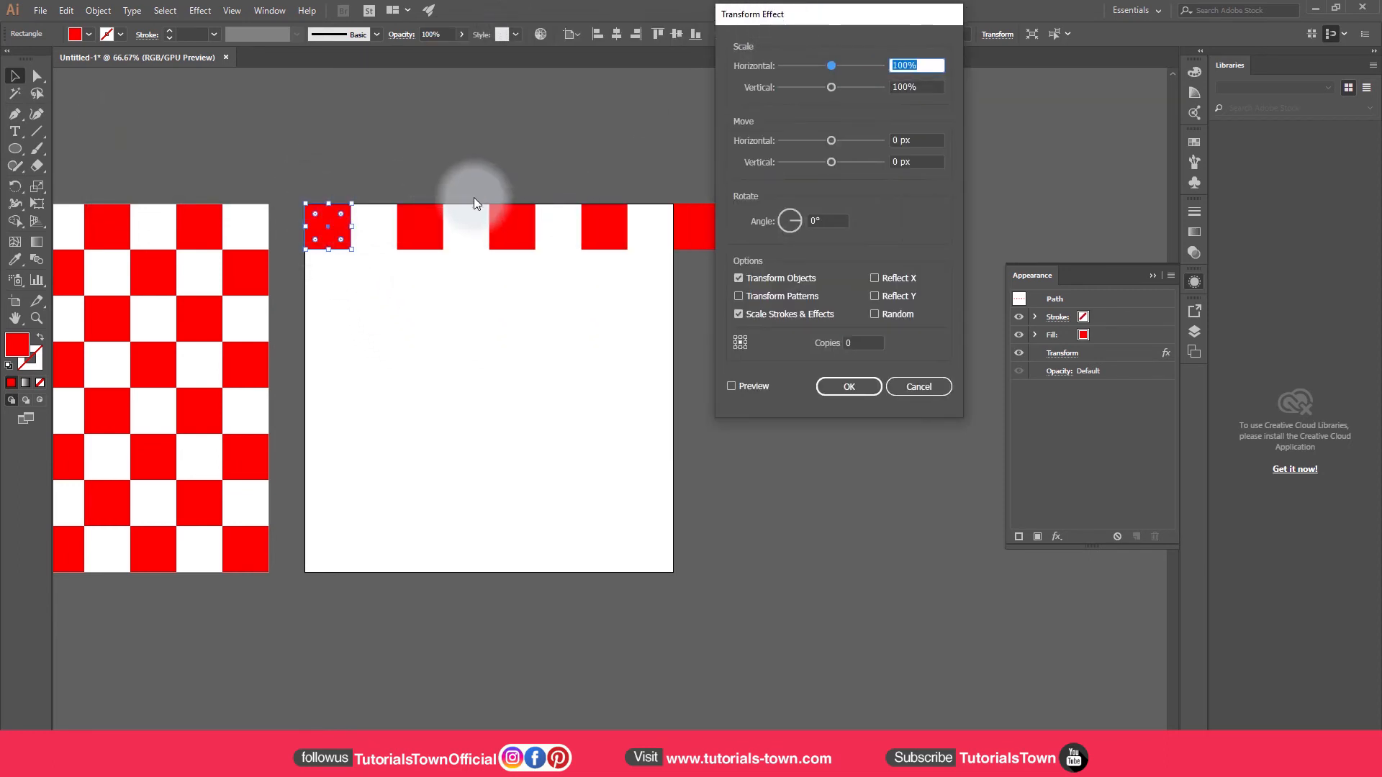
click(916, 138)
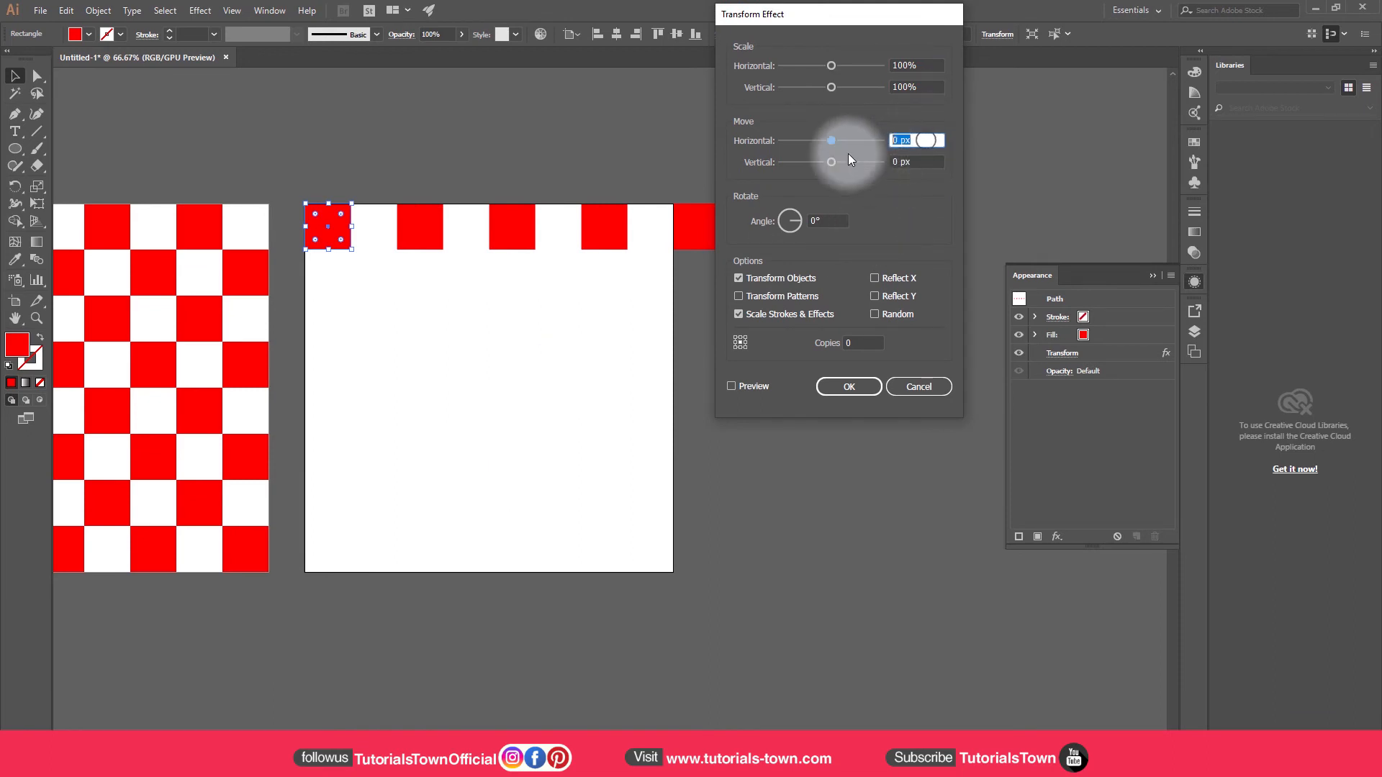
click(914, 162)
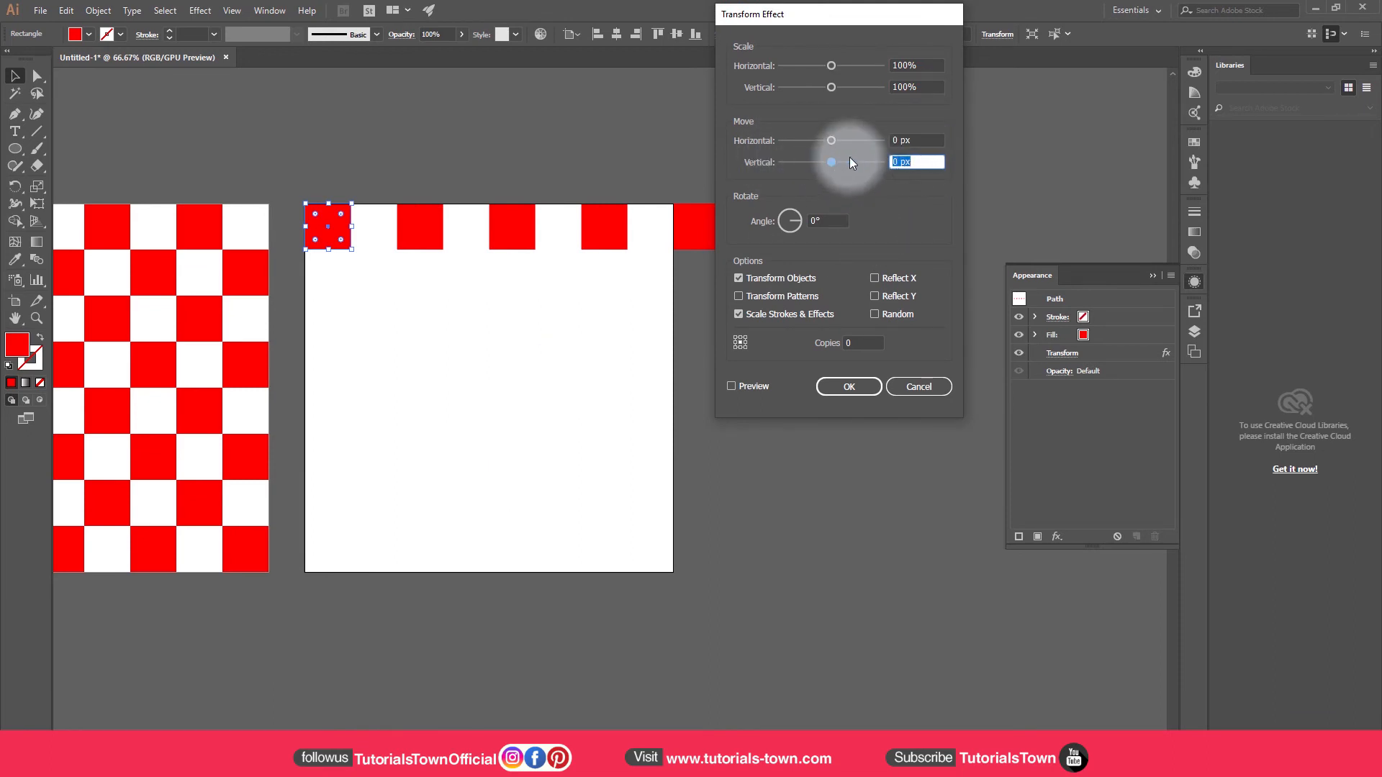
text(96*2)
key(Tab)
click(756, 386)
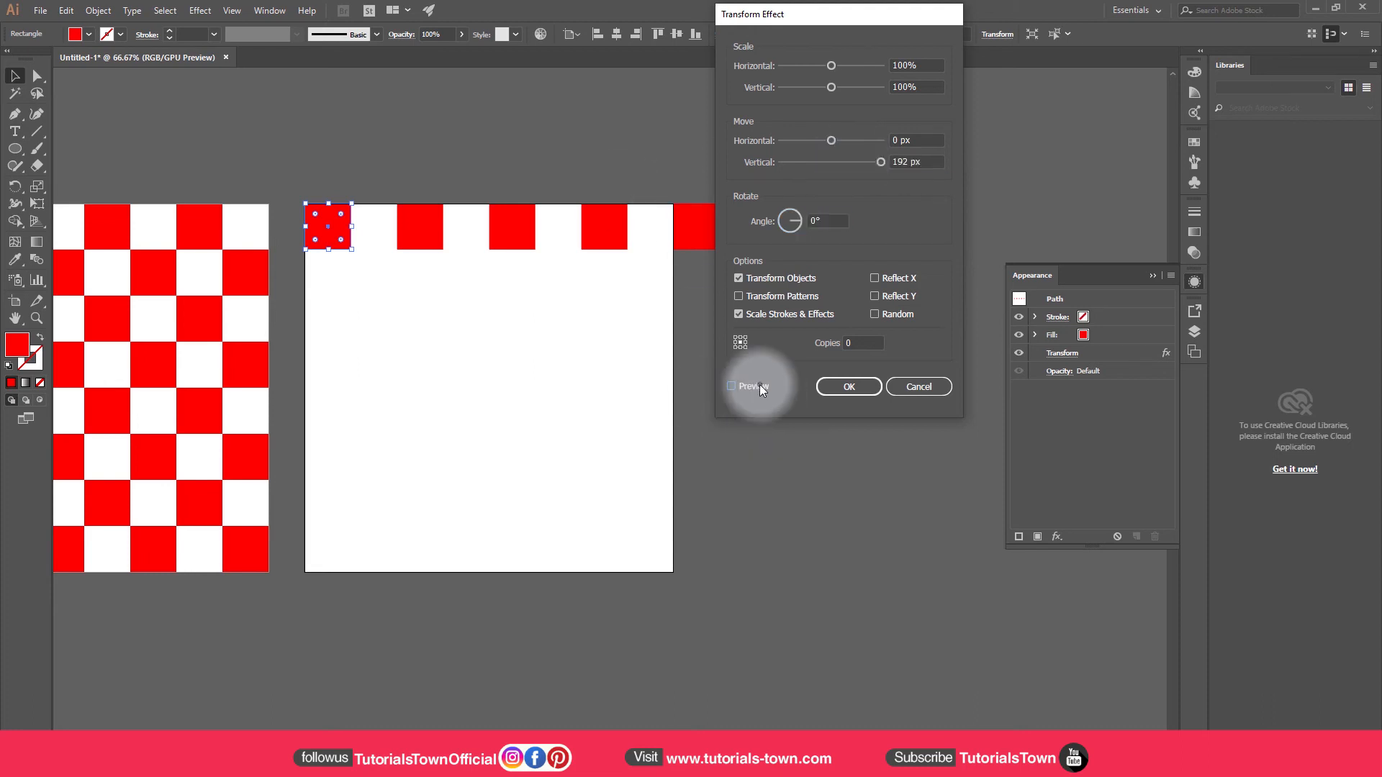
Set the second Transform effect to 4 copies and apply it to repeat the row down the artboard
double_click(861, 344)
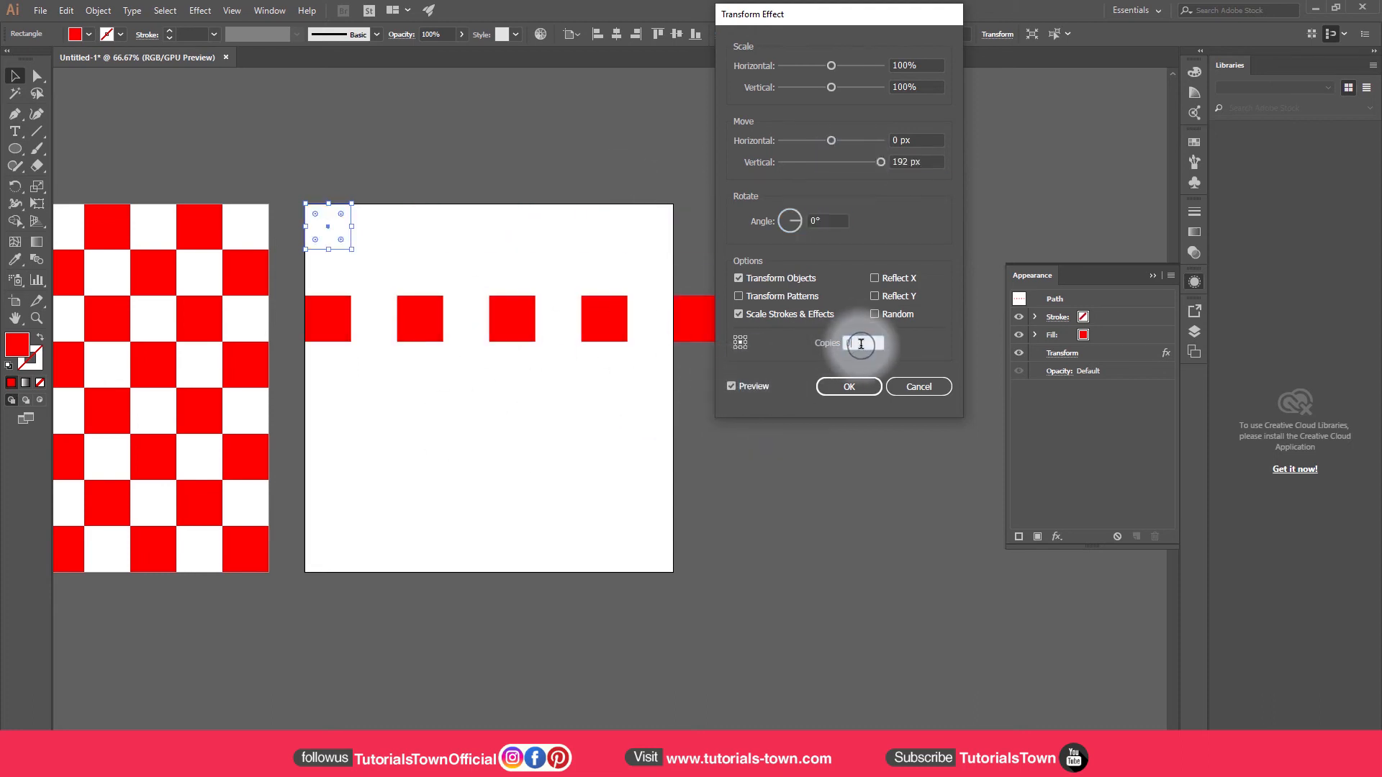
text(3)
key(Up)
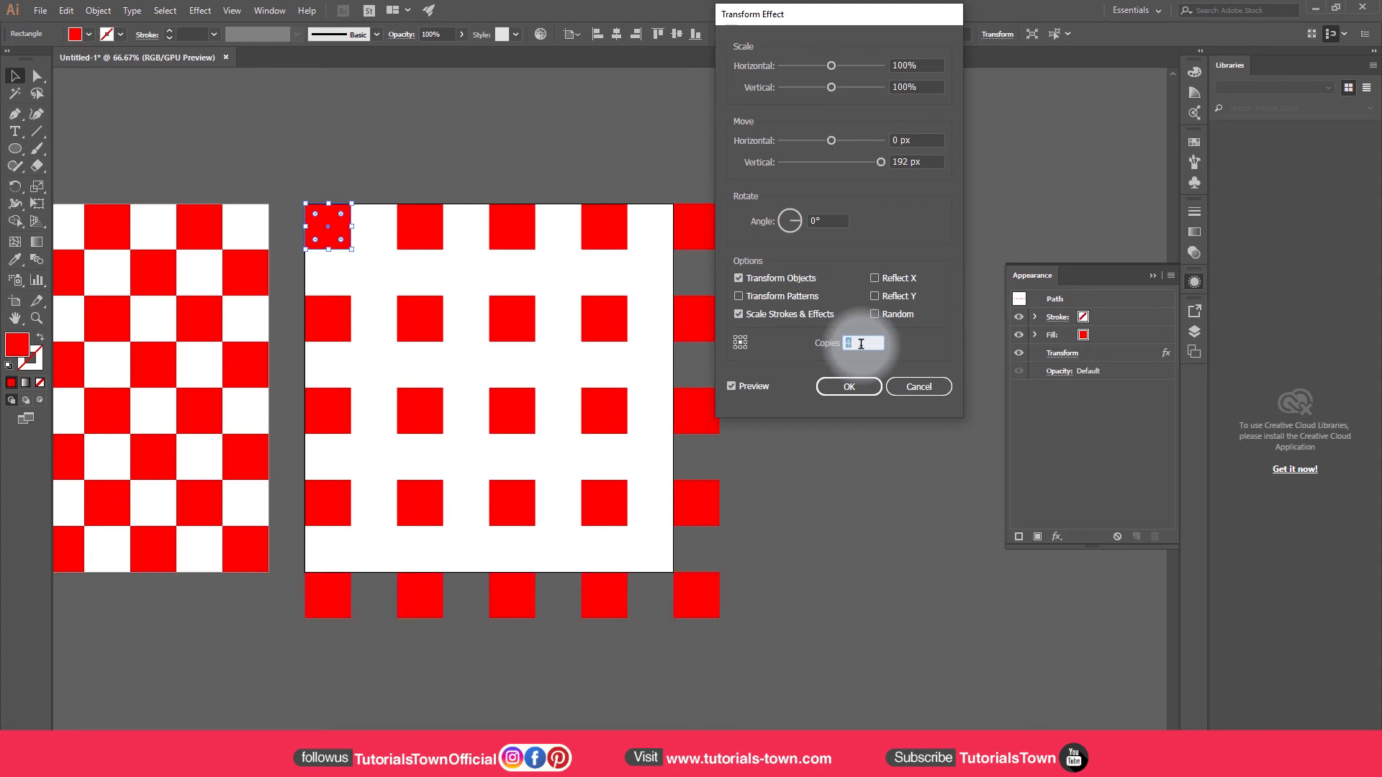
click(847, 386)
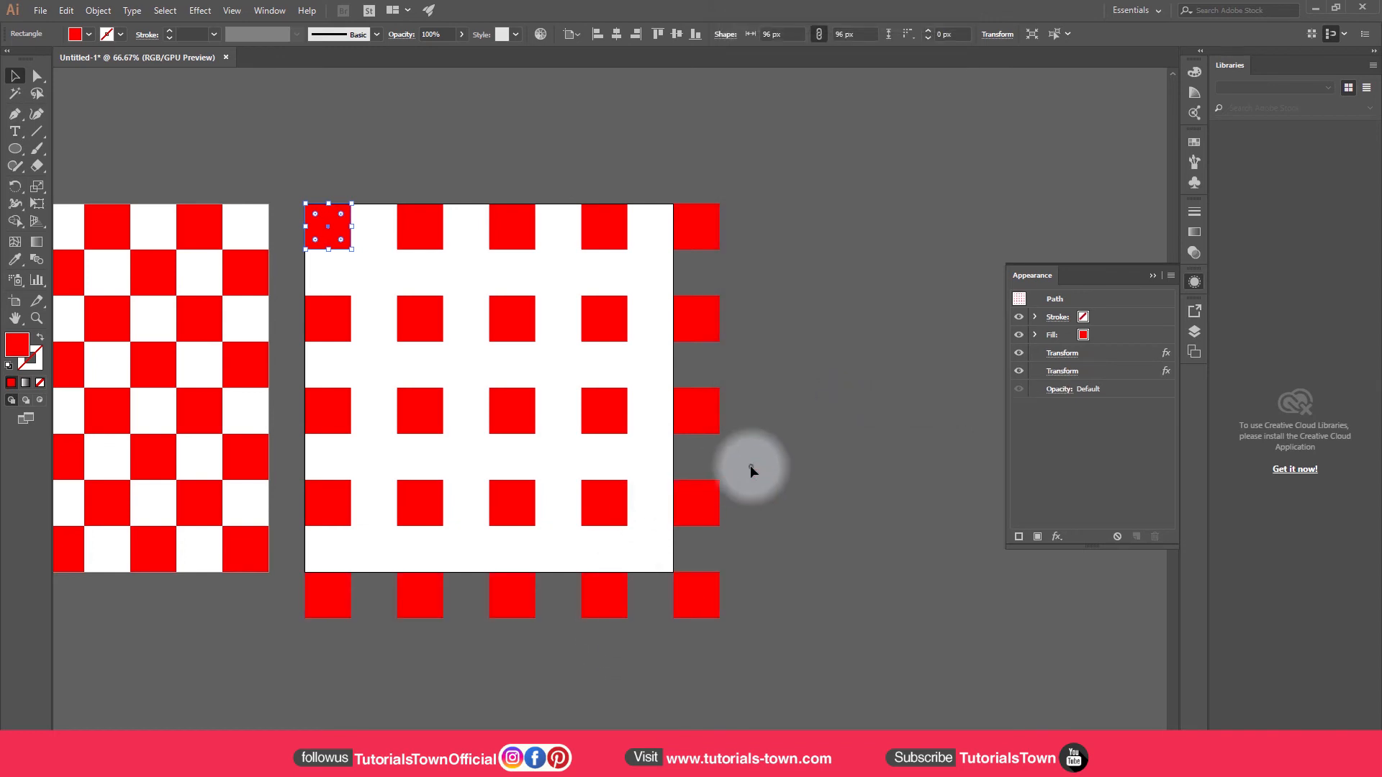
click(750, 465)
click(350, 244)
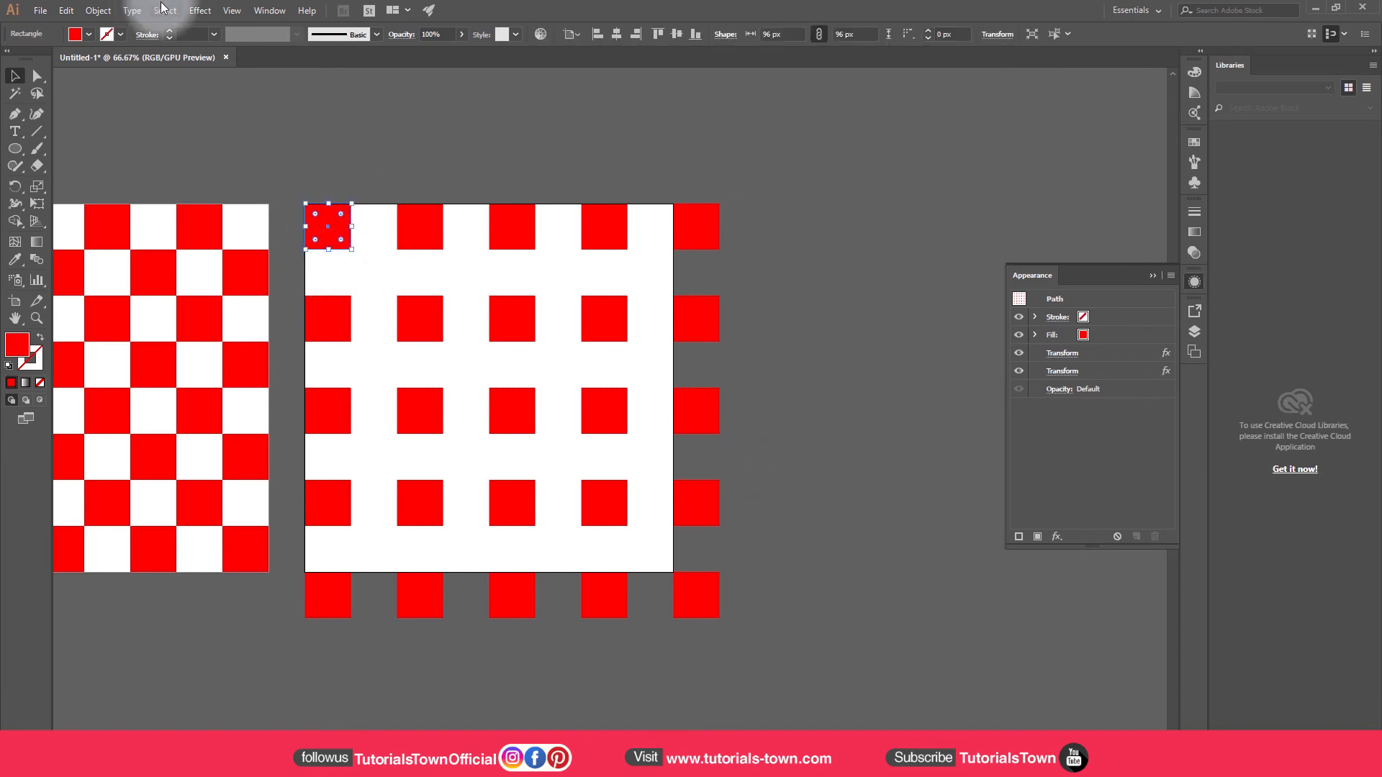
click(209, 13)
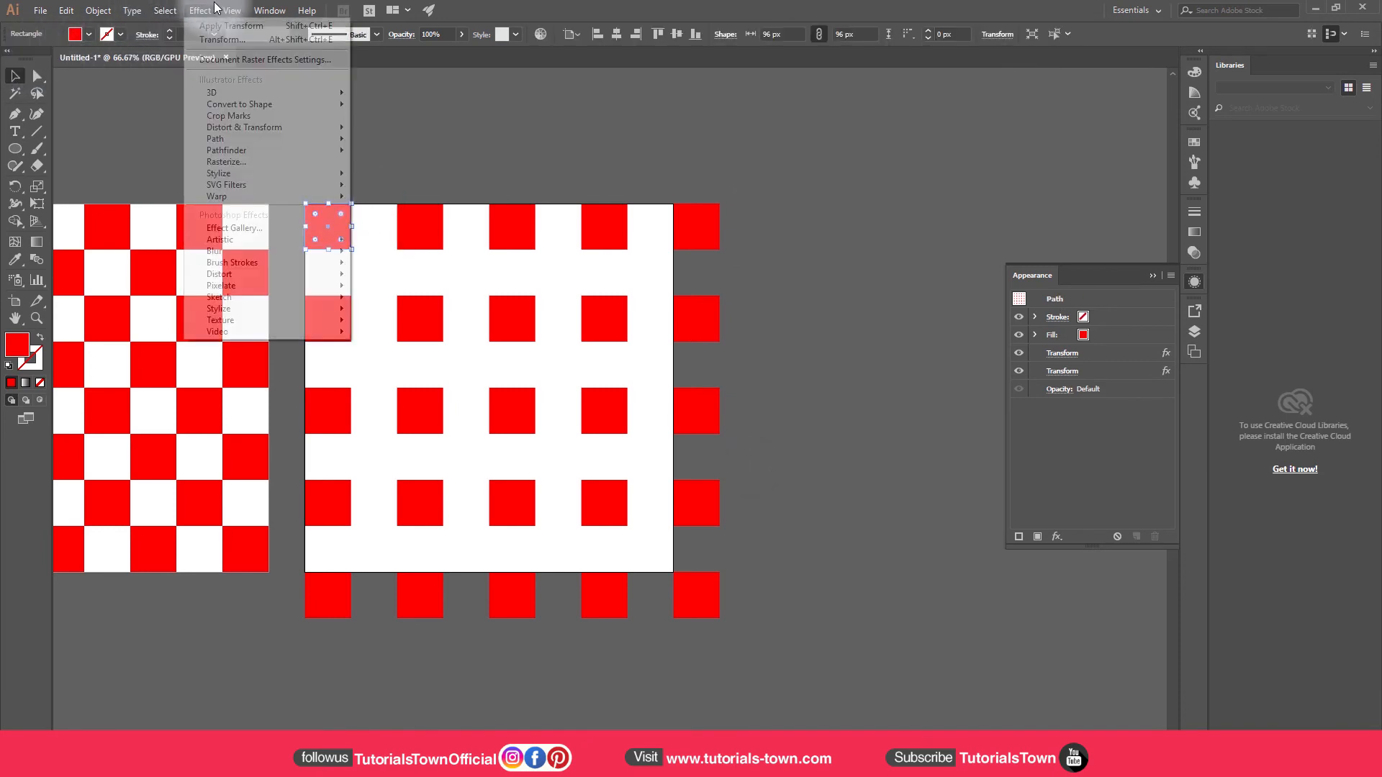
mouse_move(218, 126)
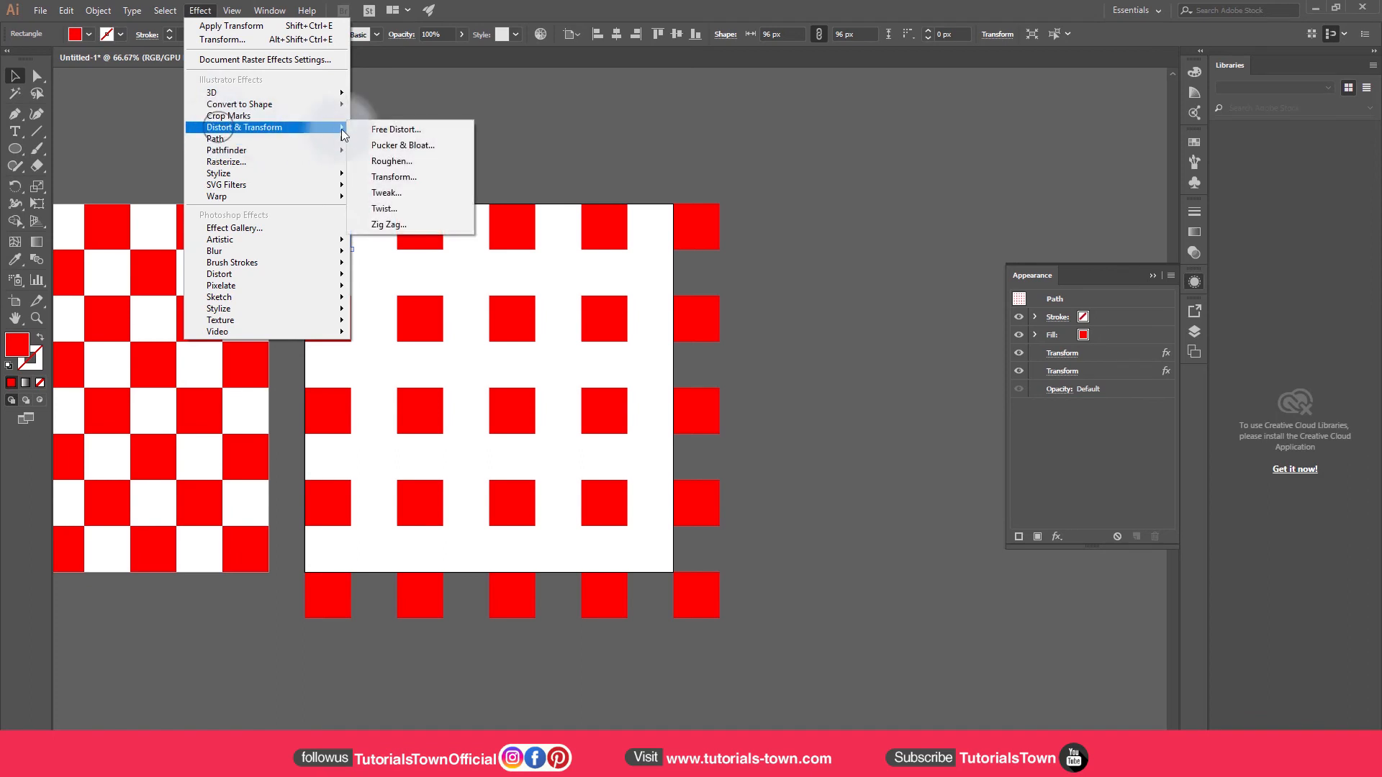
click(389, 177)
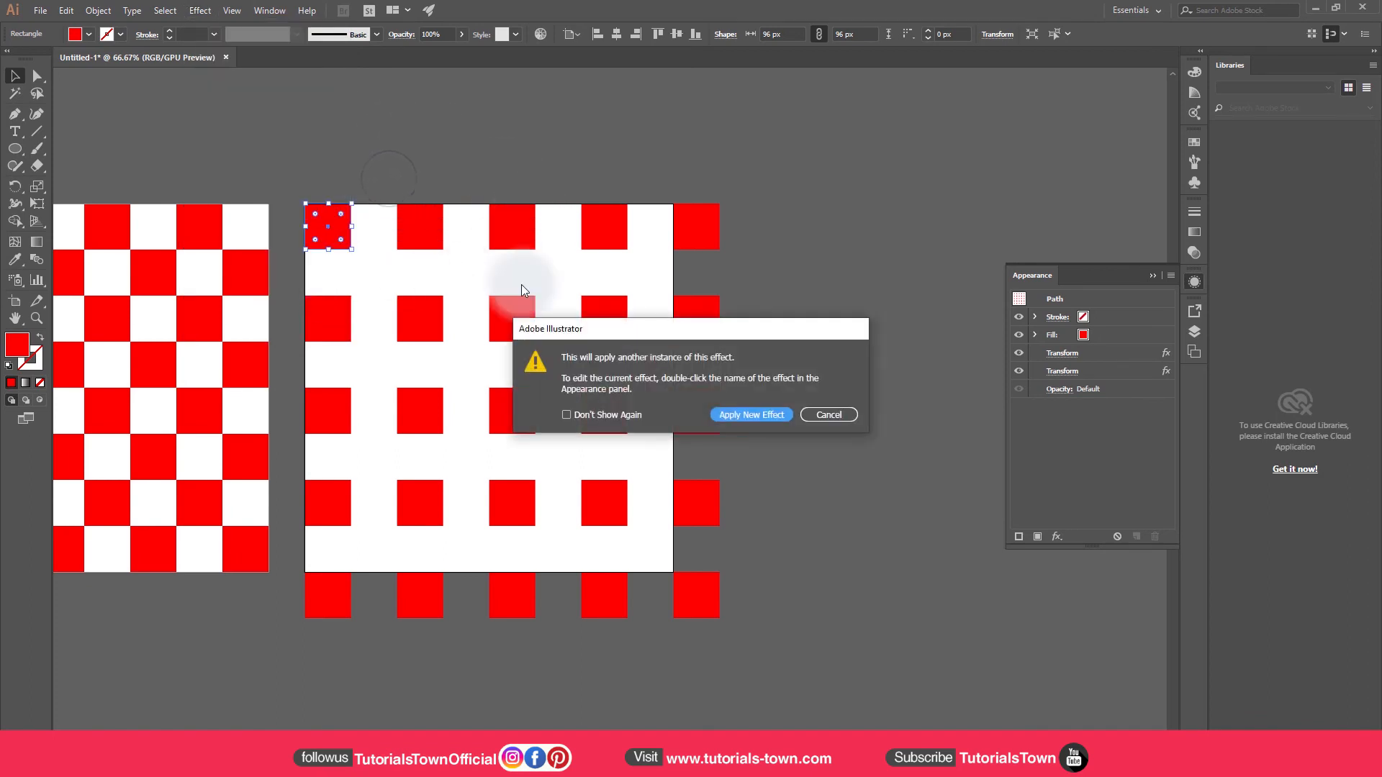
click(749, 415)
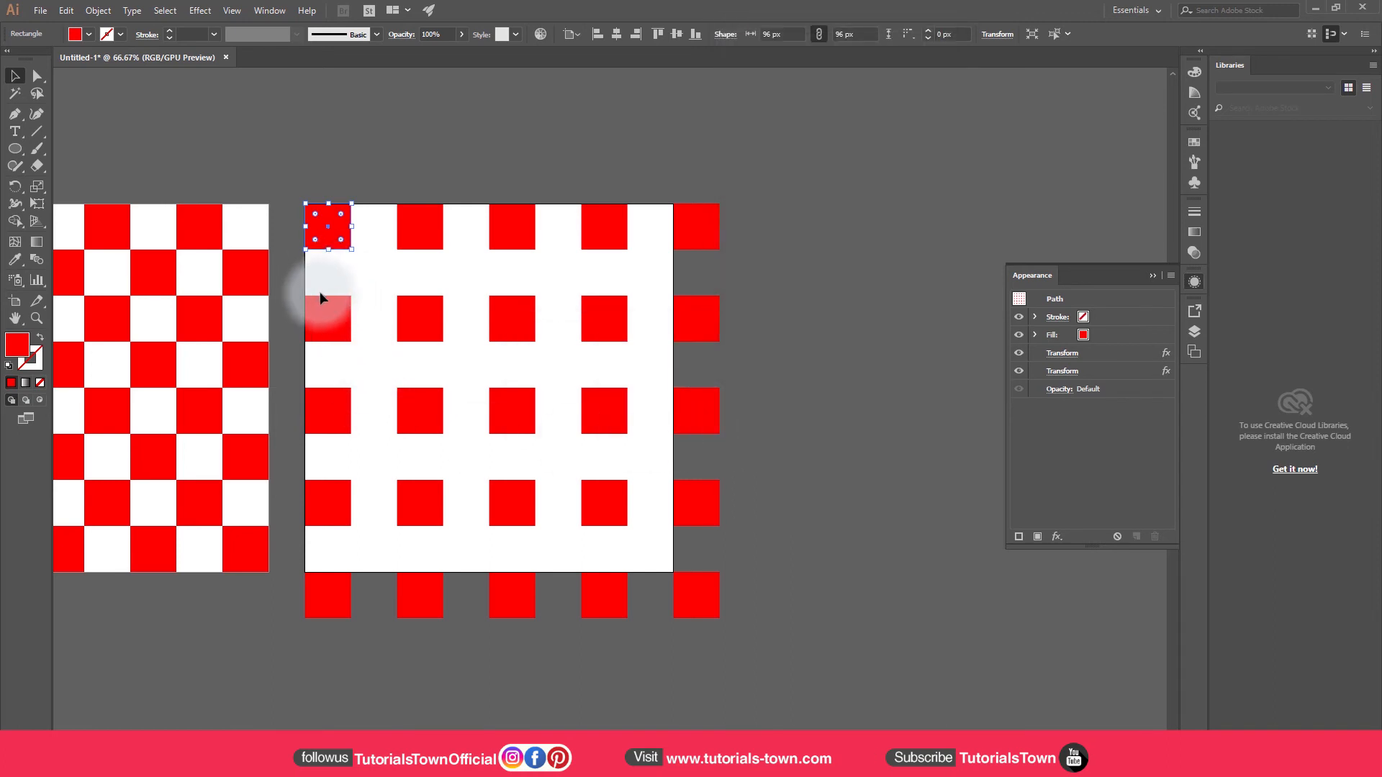
Reopen the Appearance settings of the repeated square and float them beside the artboard
click(269, 10)
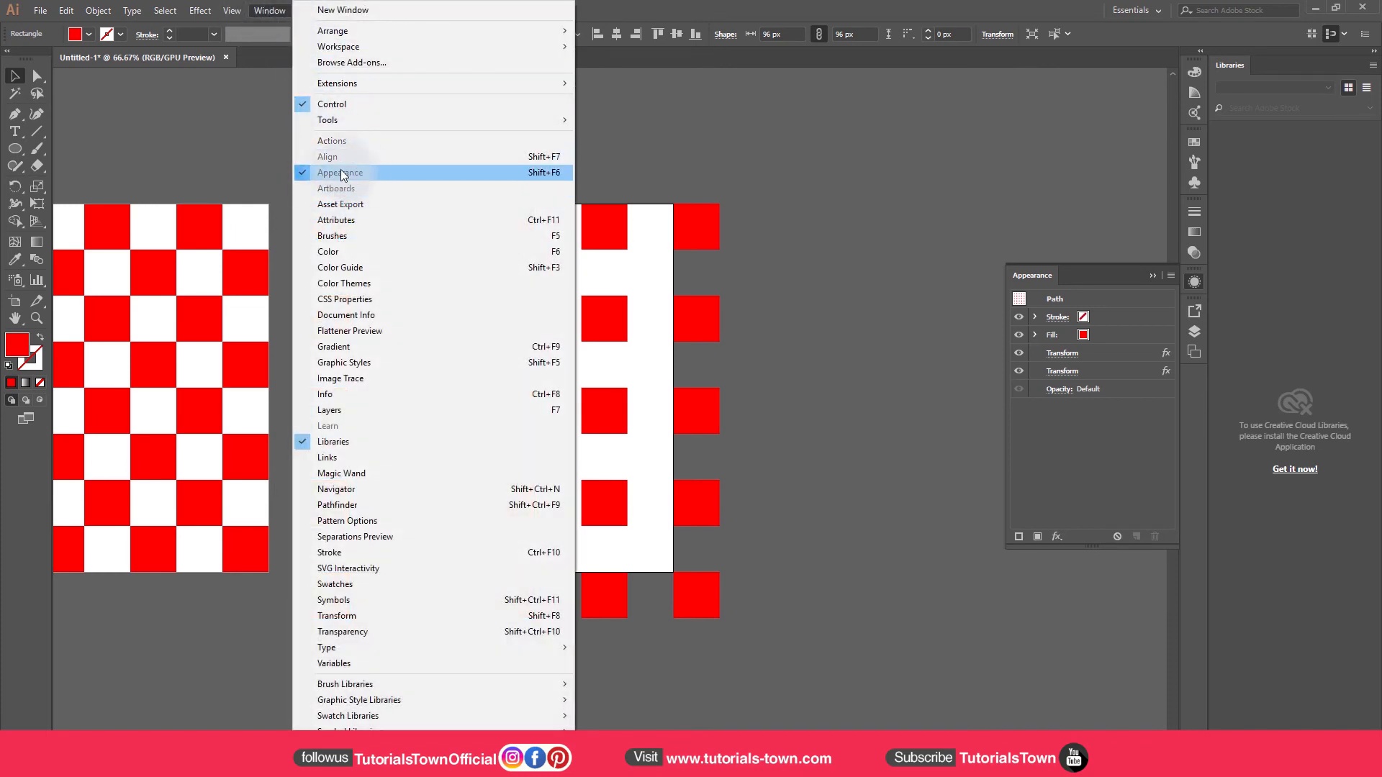
click(1032, 275)
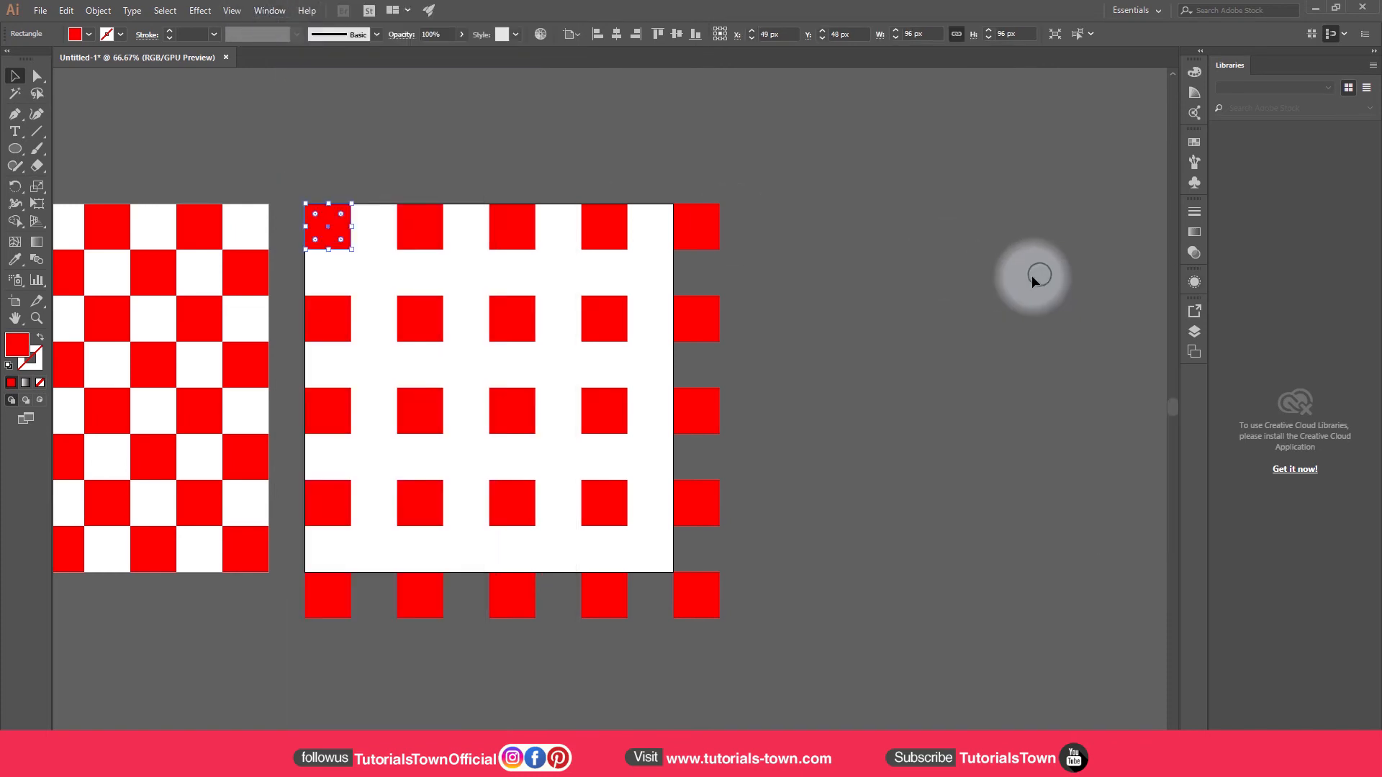
click(1189, 276)
drag(1034, 275, 887, 199)
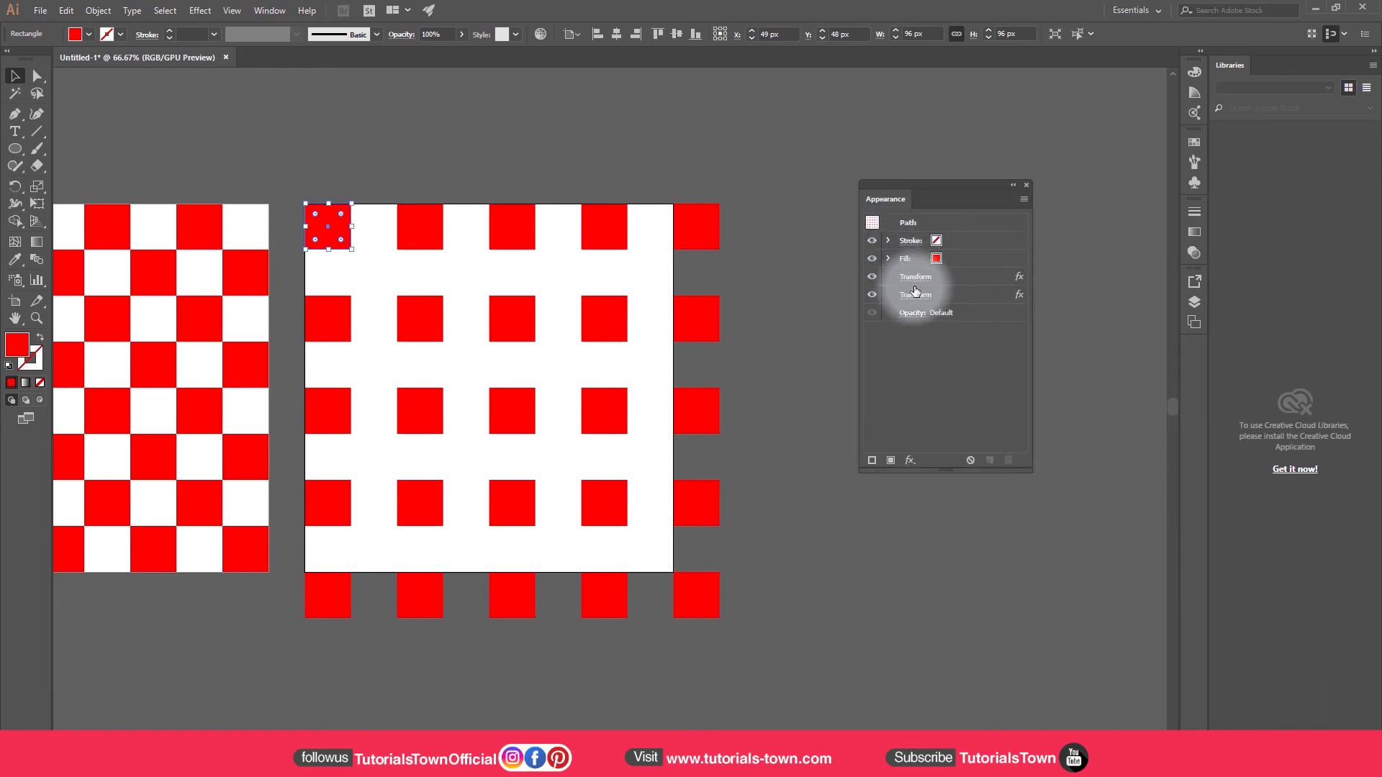
Hide and show each of the square's two Transform effects in turn to compare the vertical and horizontal repeats
click(873, 294)
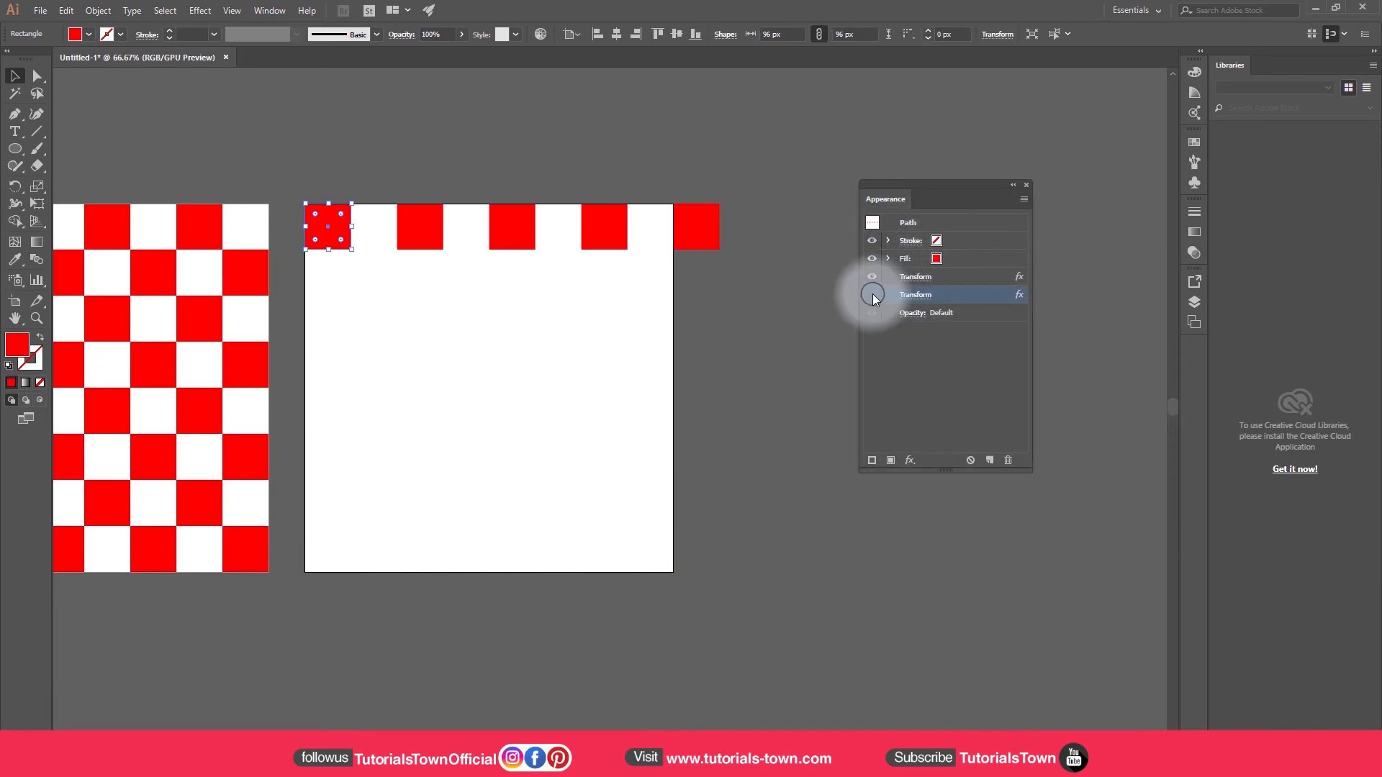
click(872, 294)
click(872, 277)
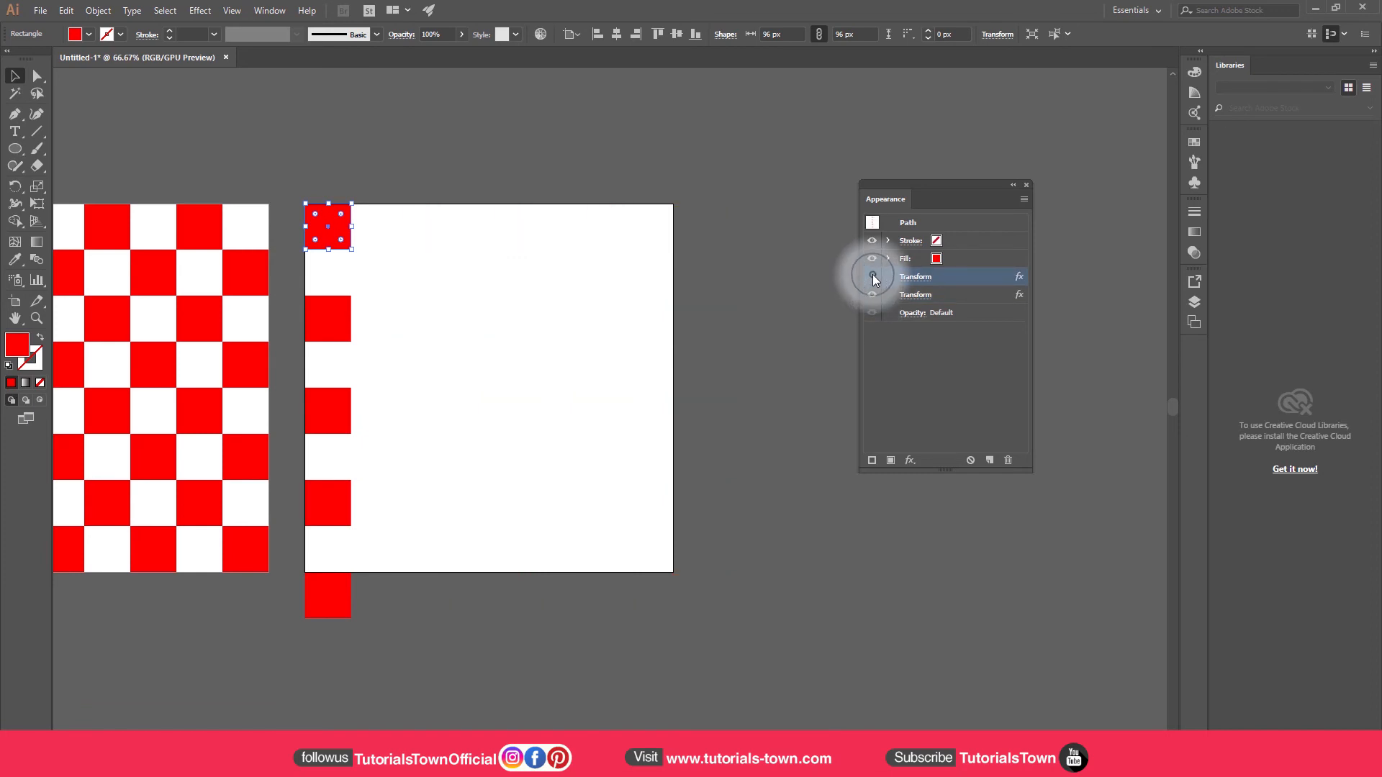
click(872, 276)
click(873, 278)
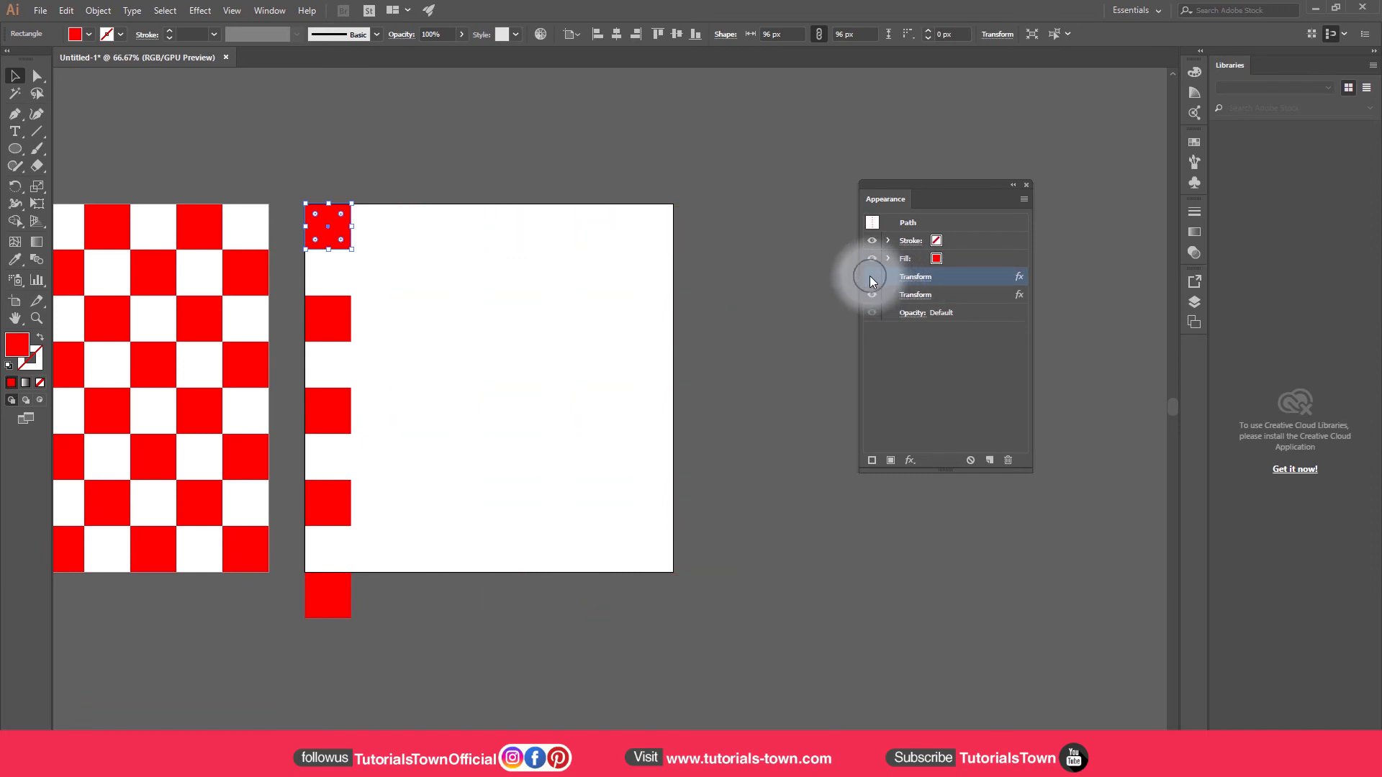
click(871, 276)
Edit the first Transform effect with preview, try smaller horizontal distances, and set the horizontal move to 192 px
double_click(949, 277)
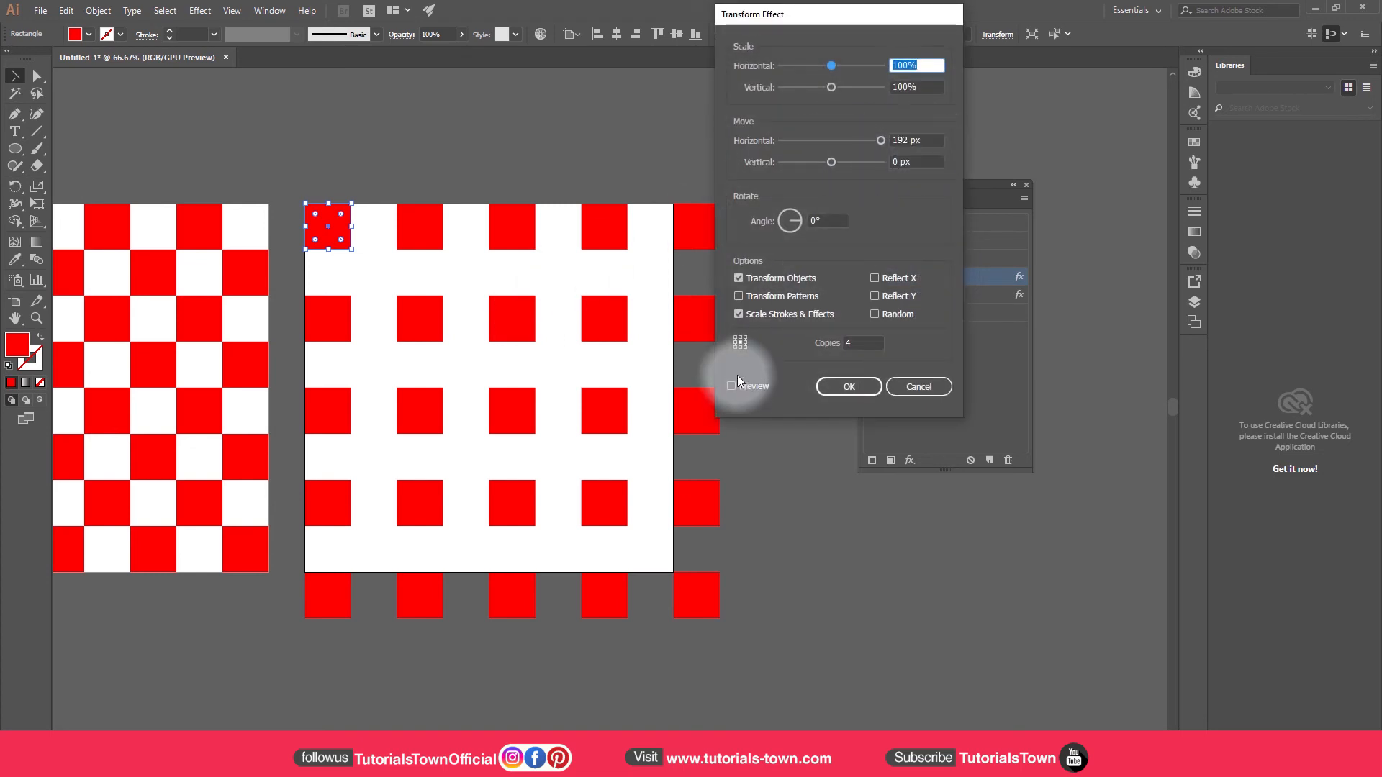
click(736, 387)
click(923, 141)
scroll(922, 141, down, 13)
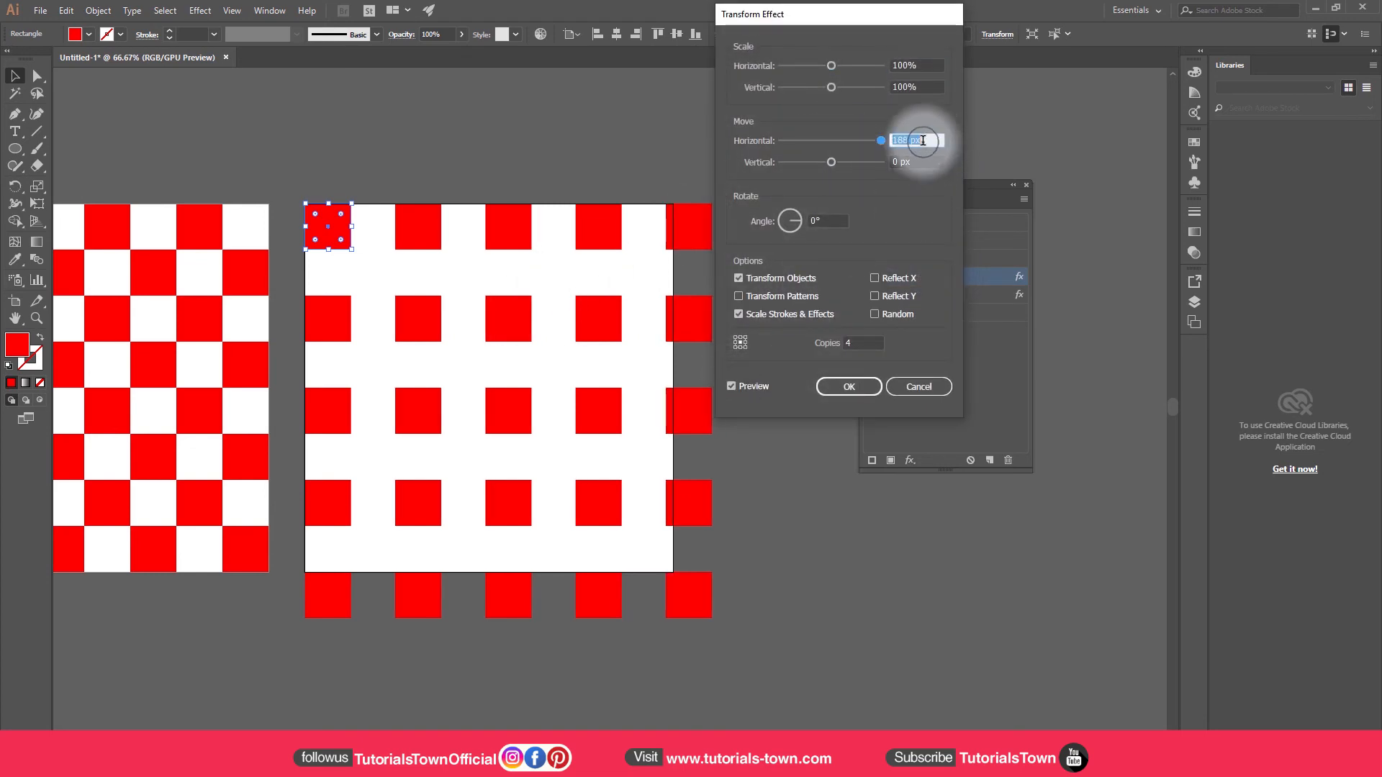
scroll(923, 141, up, 4)
scroll(922, 140, up, 6)
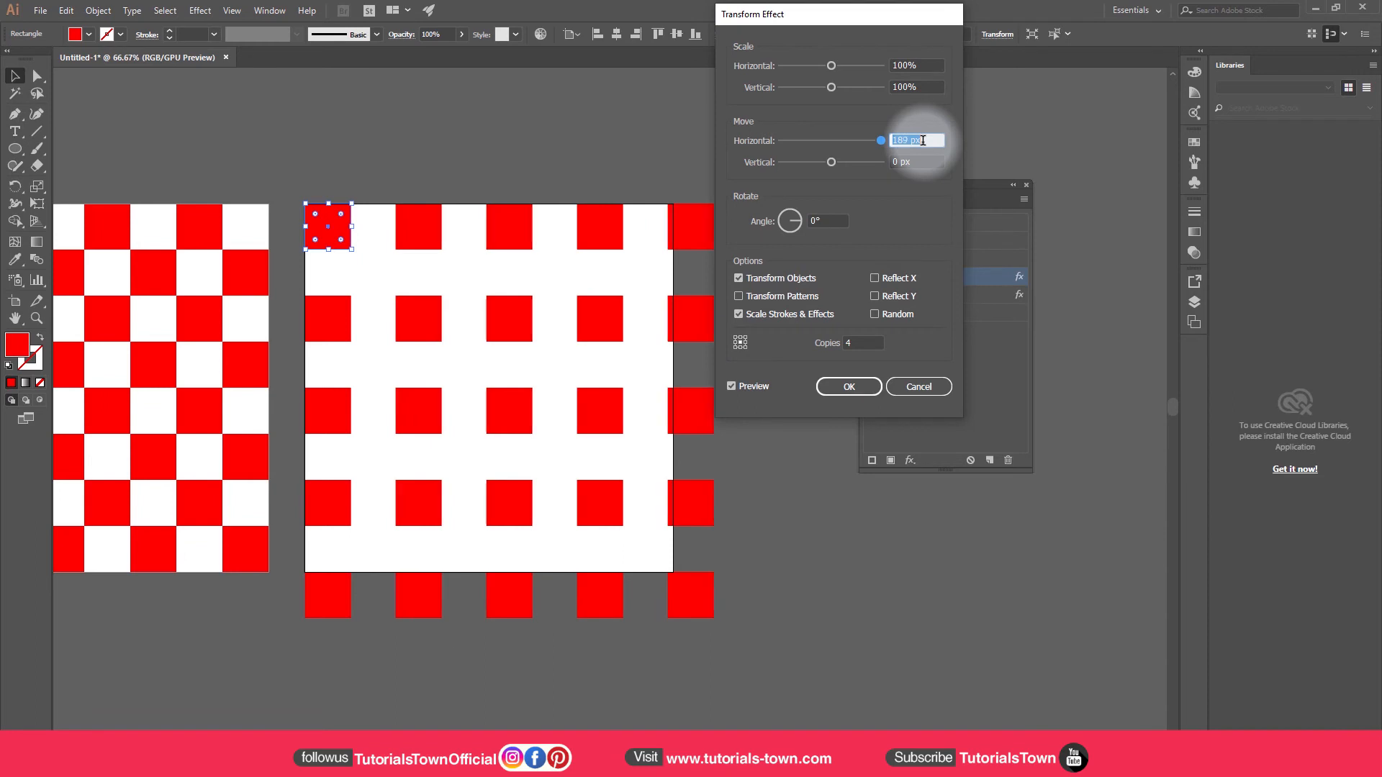
text(192)
key(Tab)
click(832, 392)
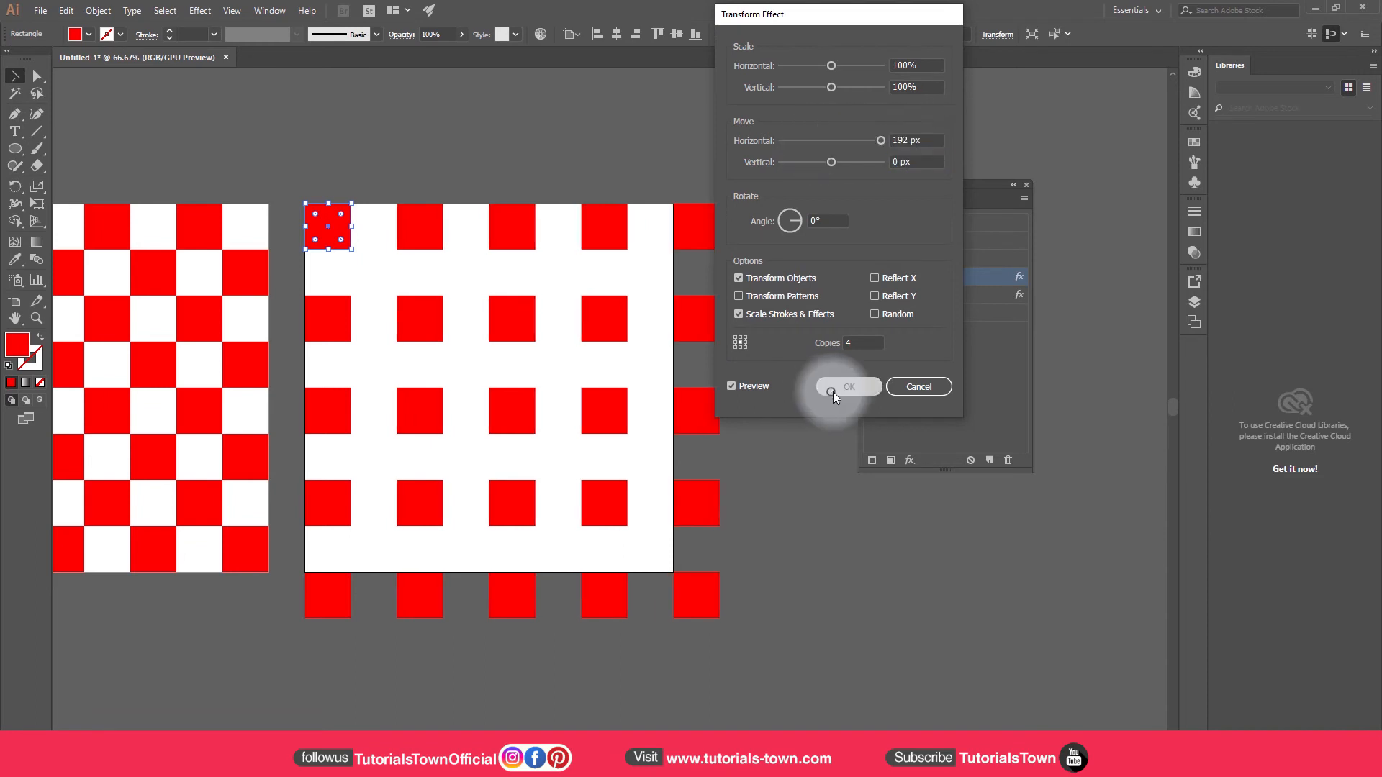
Add a third Transform effect to the corner square with horizontal and vertical moves of 96 px each
click(503, 277)
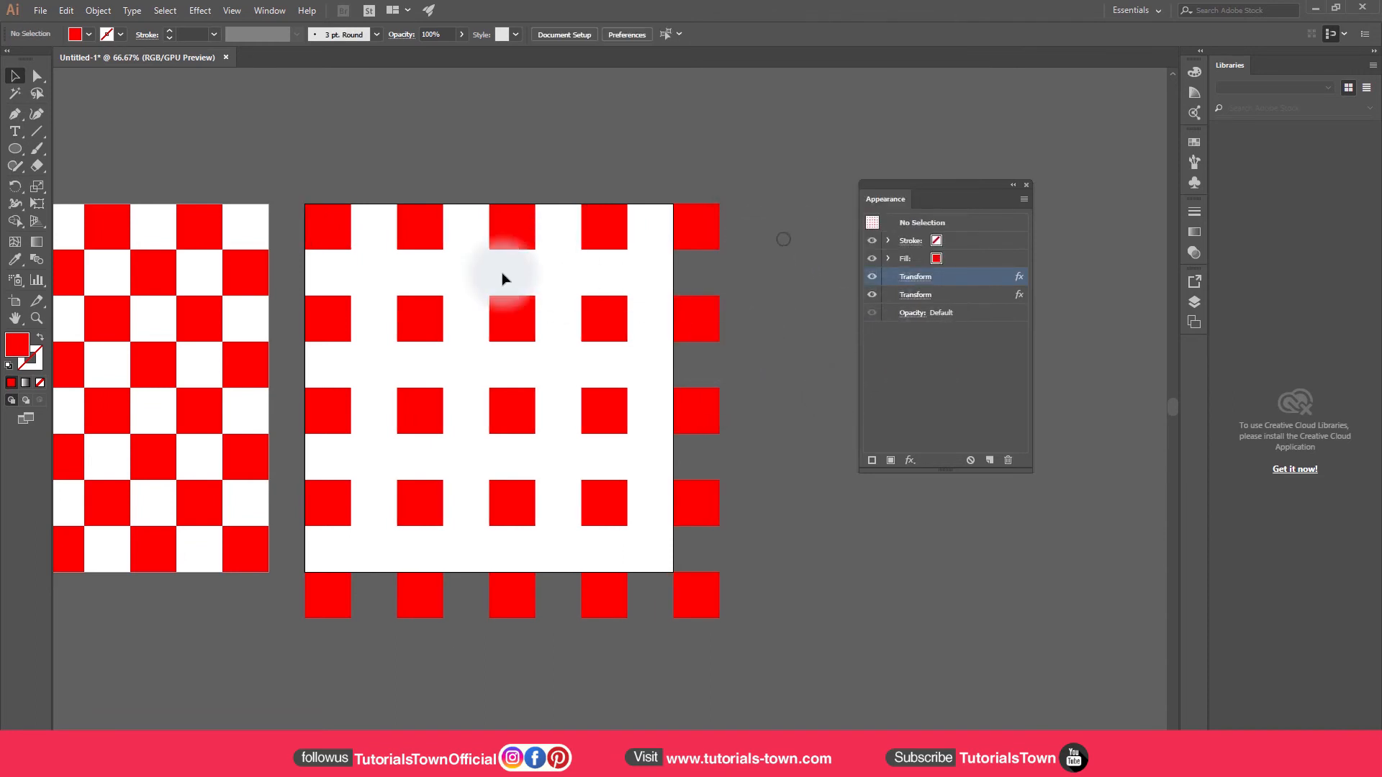
click(331, 229)
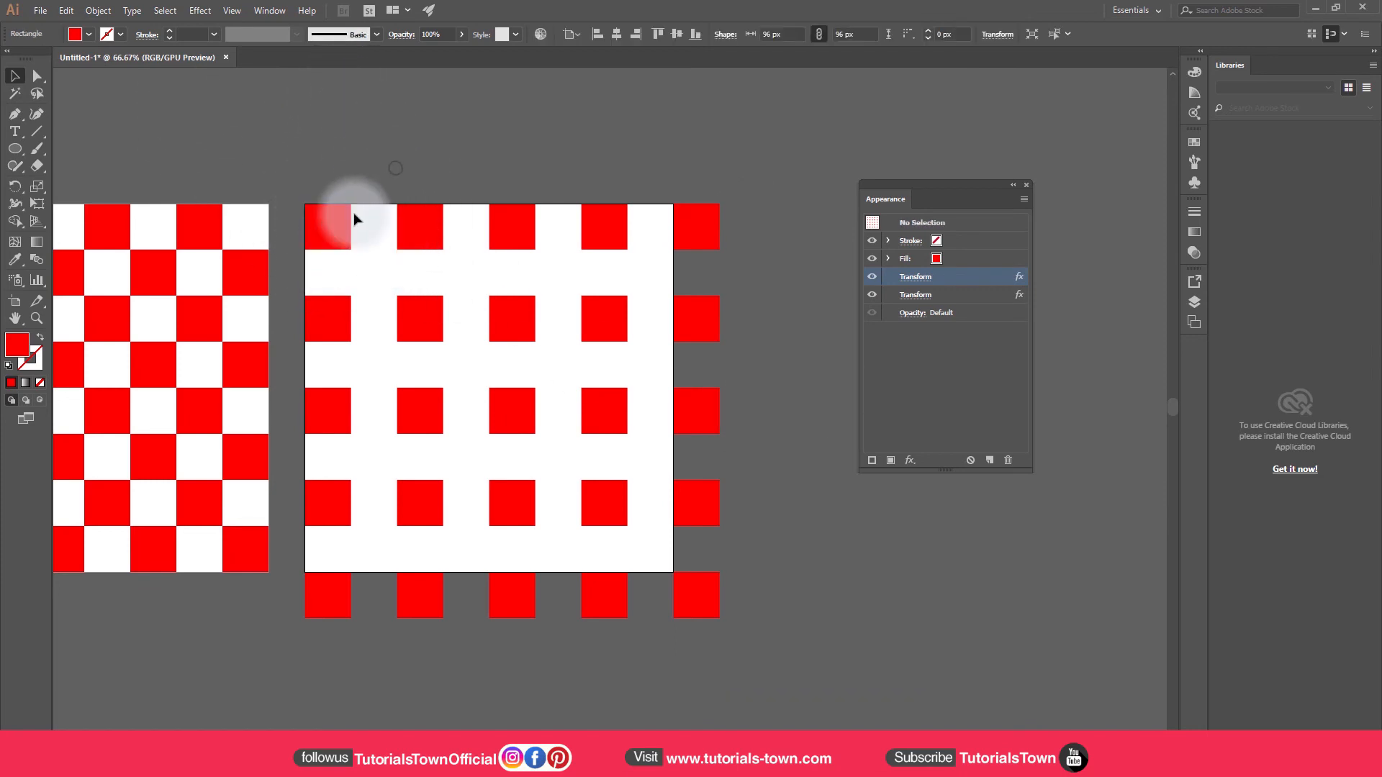
click(200, 10)
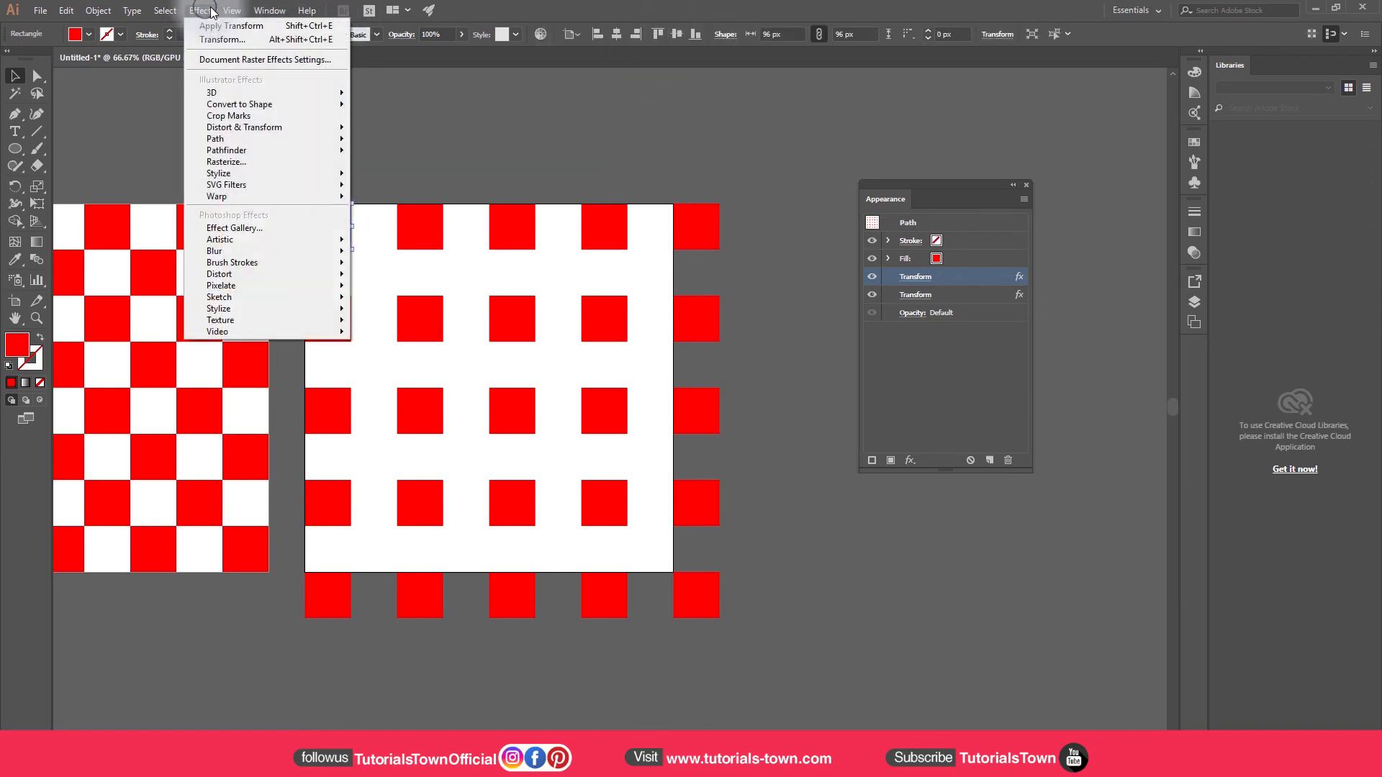
mouse_move(278, 127)
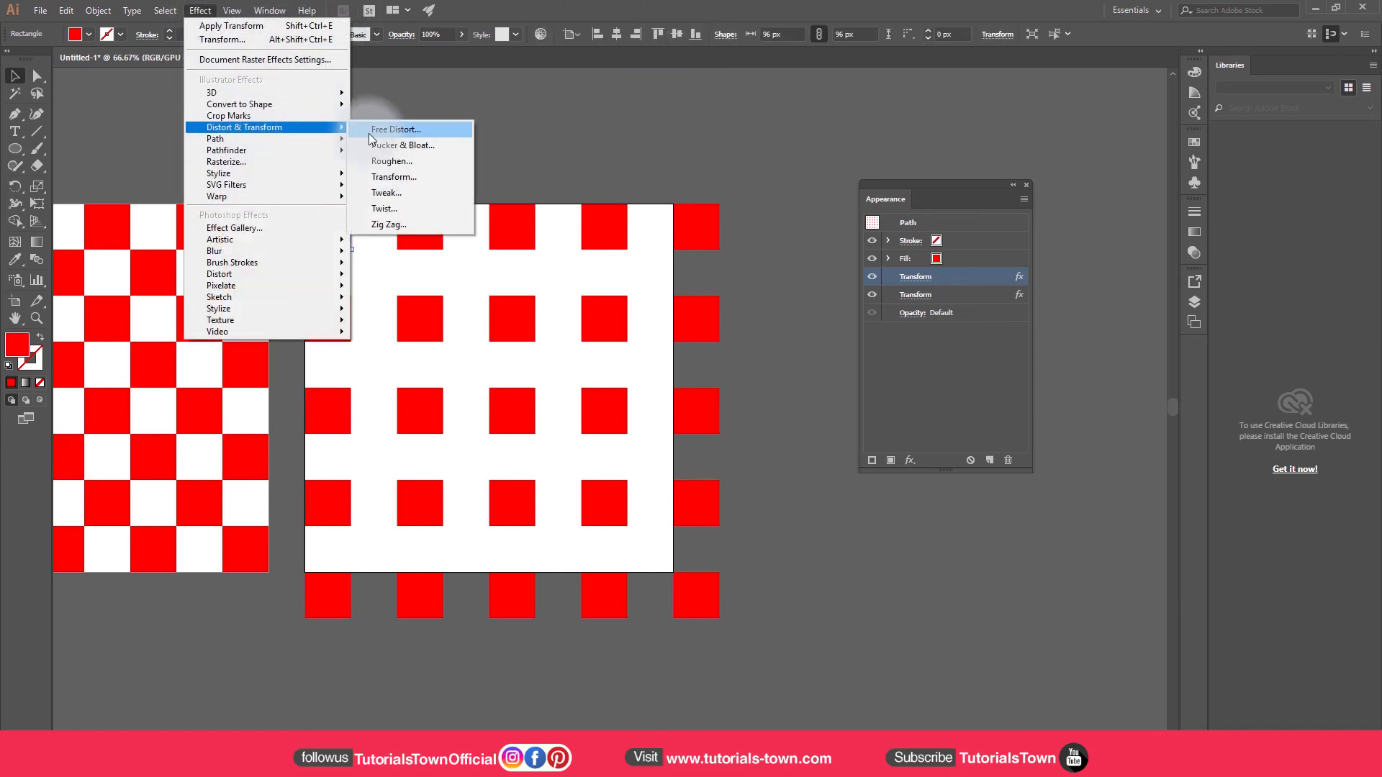
click(401, 178)
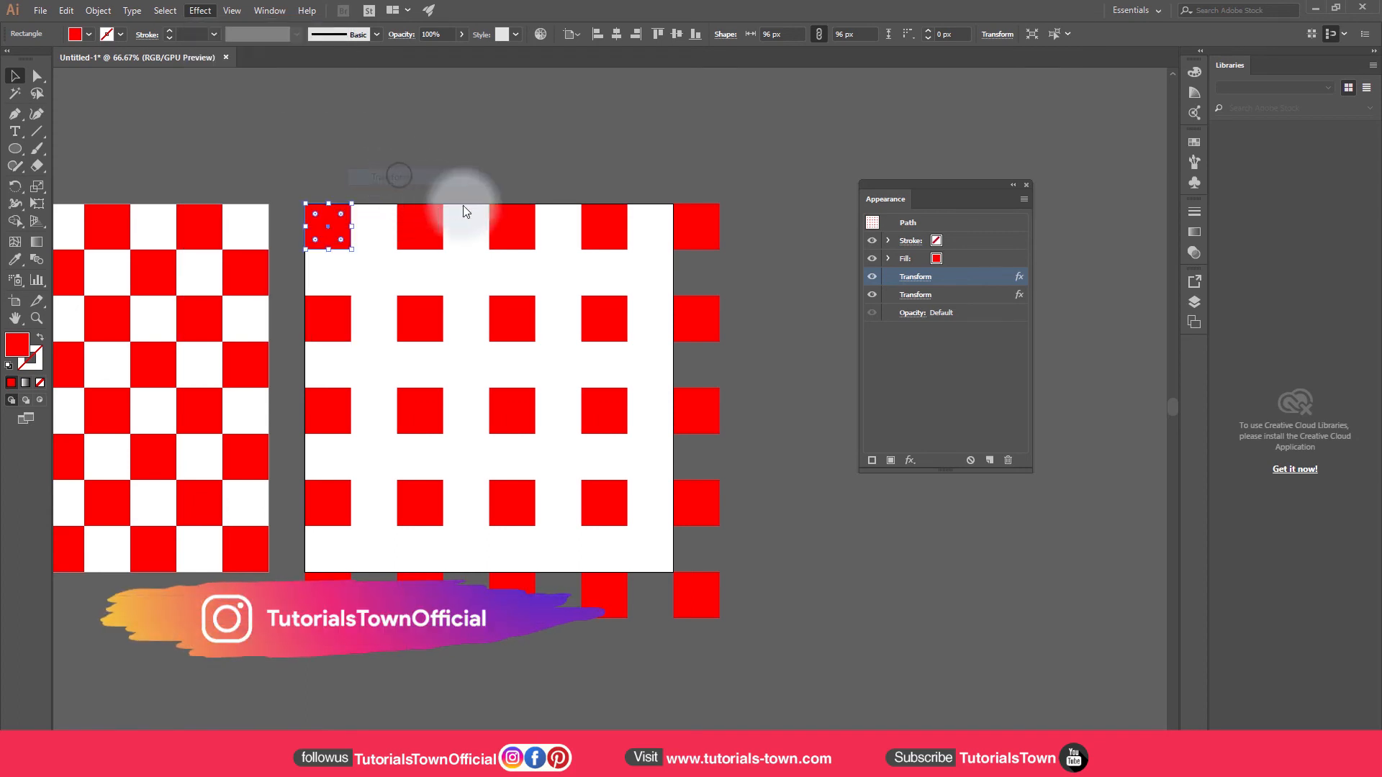
click(719, 415)
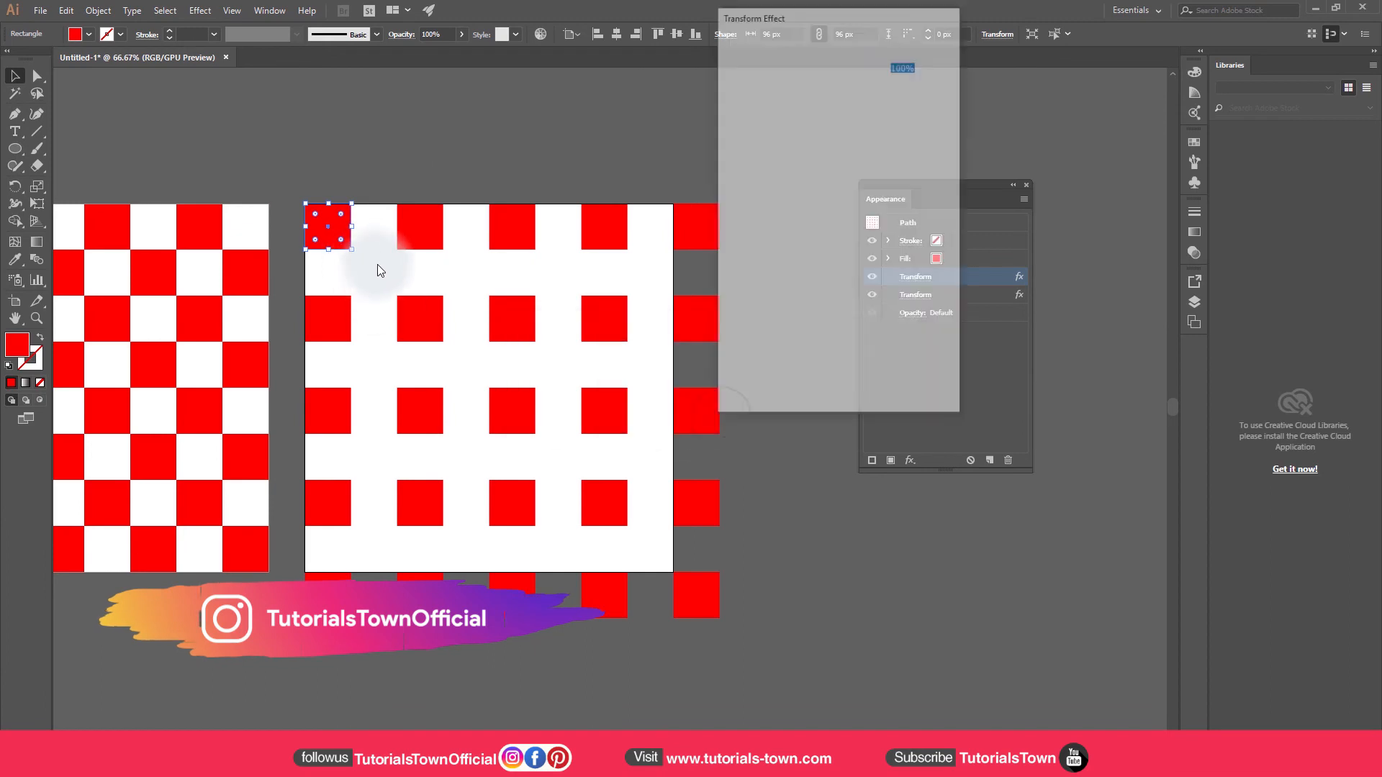
drag(923, 139, 802, 137)
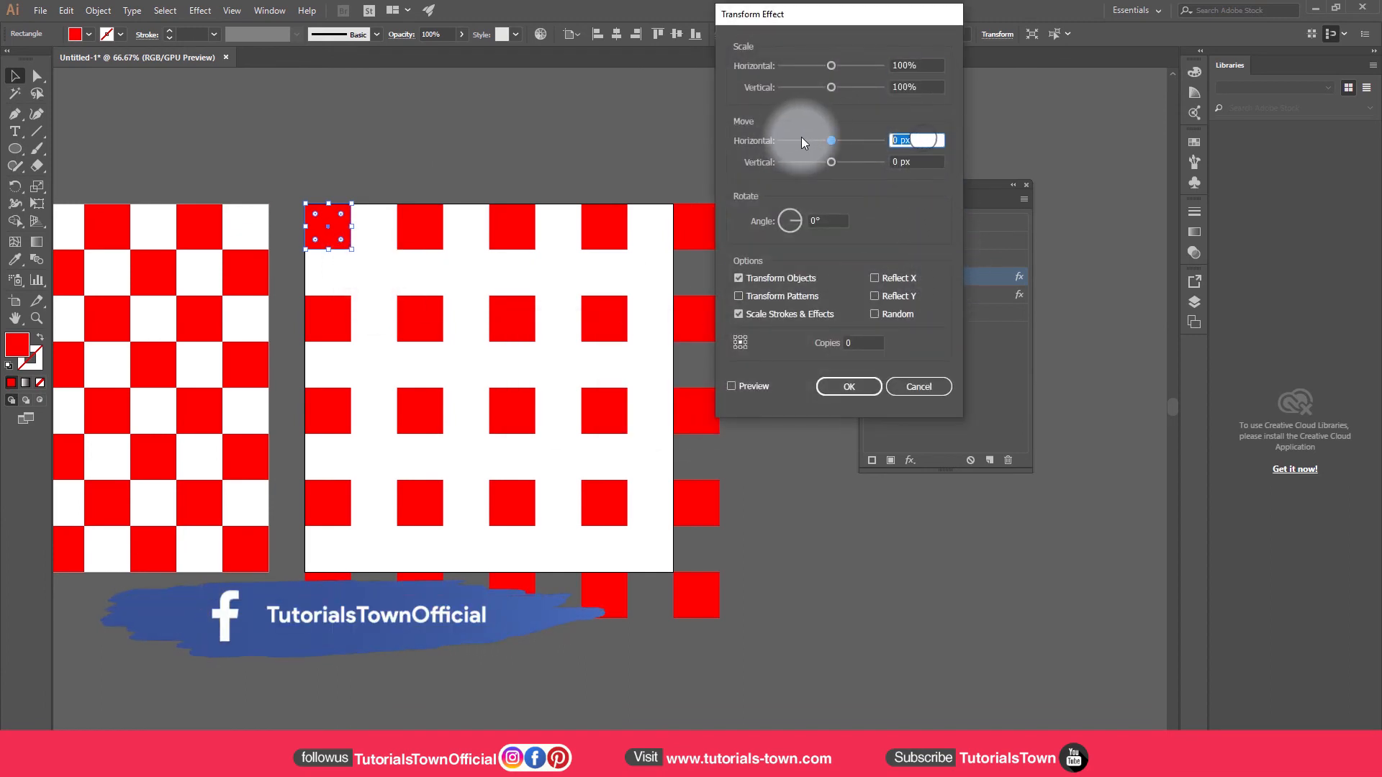
text(96)
key(Tab)
text(96)
key(Tab)
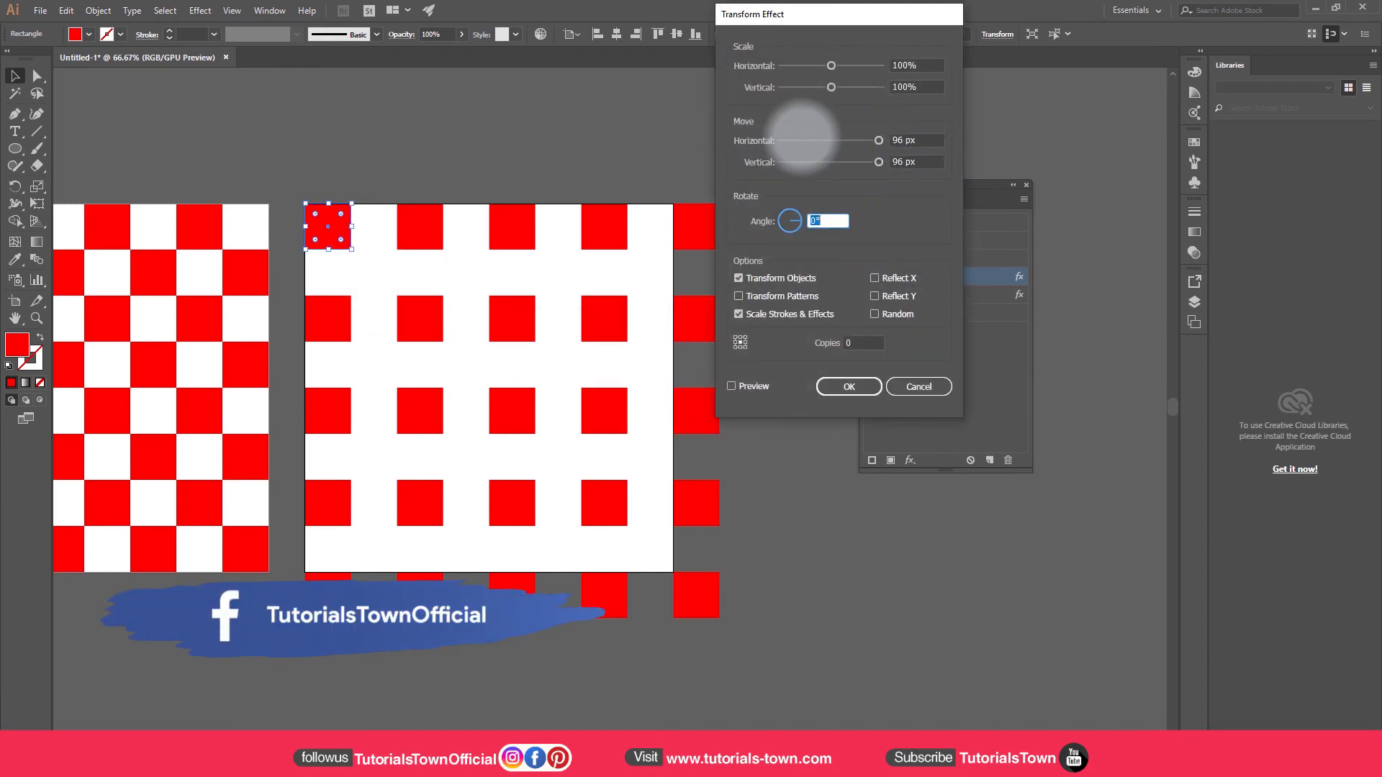
Preview the third Transform effect, set it to 1 copy, apply it, and check the pattern in outline view
click(749, 387)
double_click(861, 342)
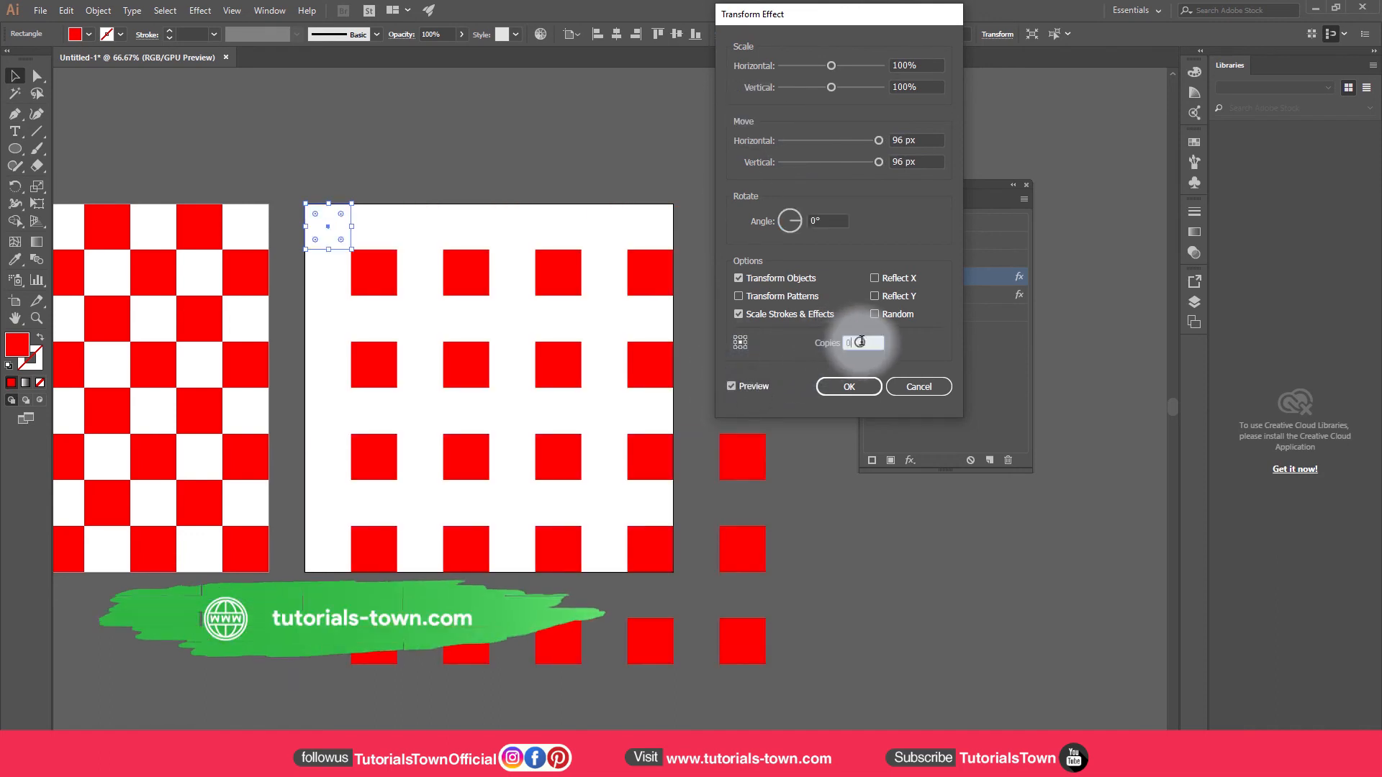
key(Up)
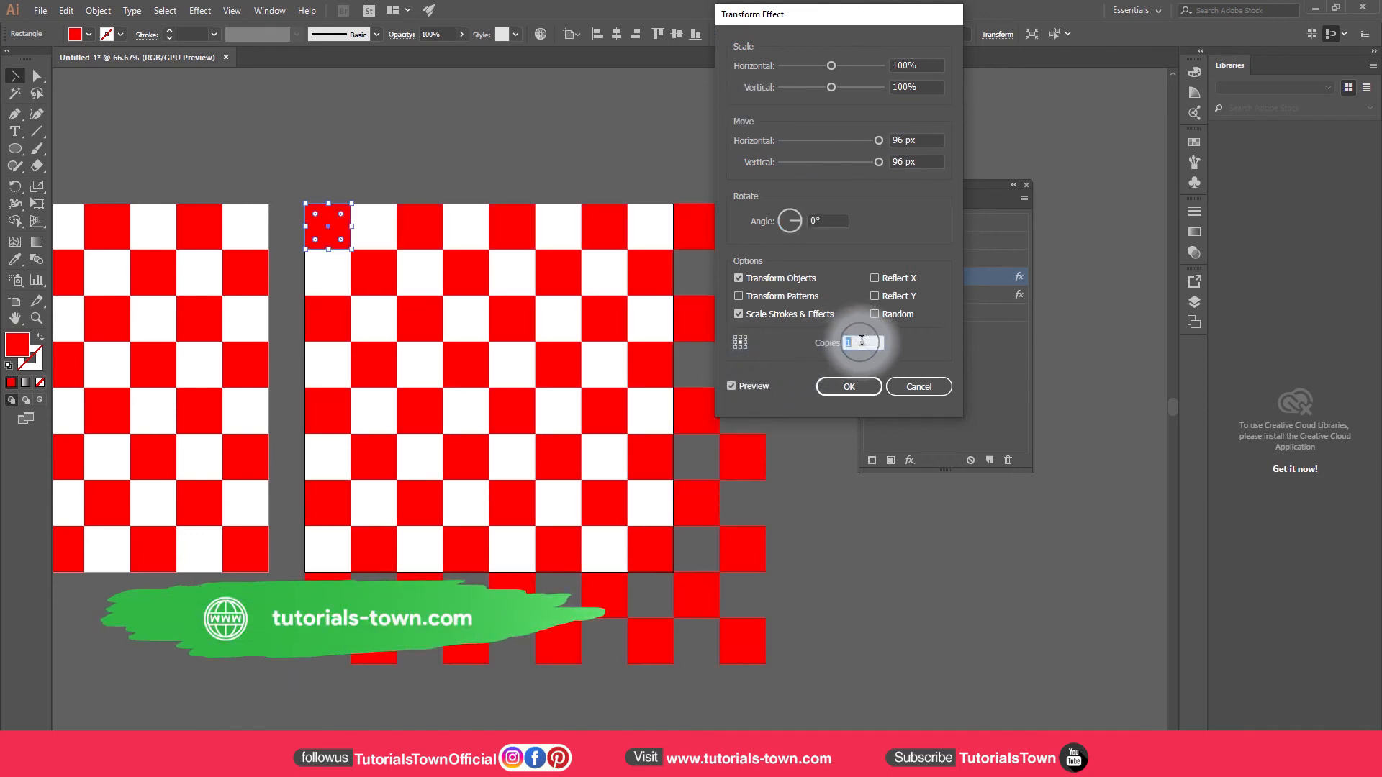
click(845, 386)
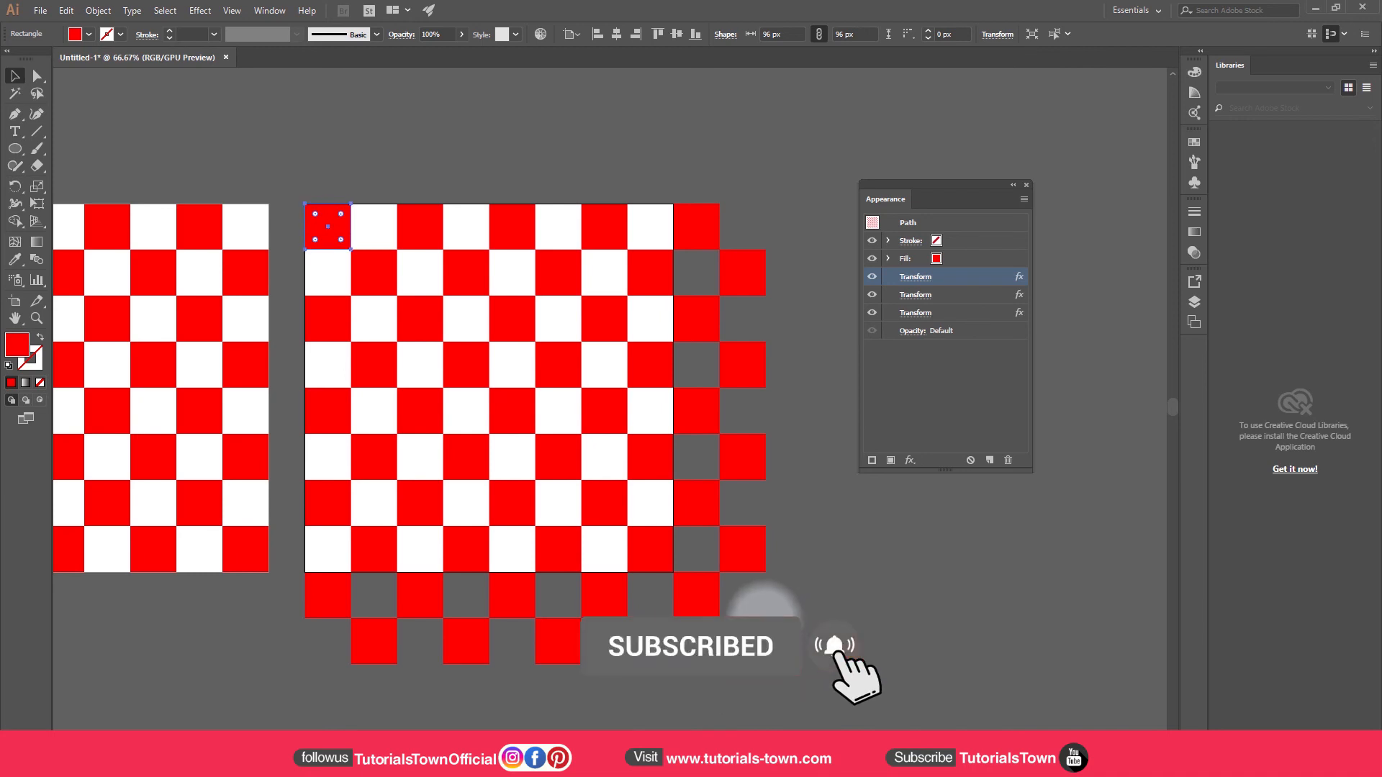
key(ctrl+y)
key(ctrl+y)
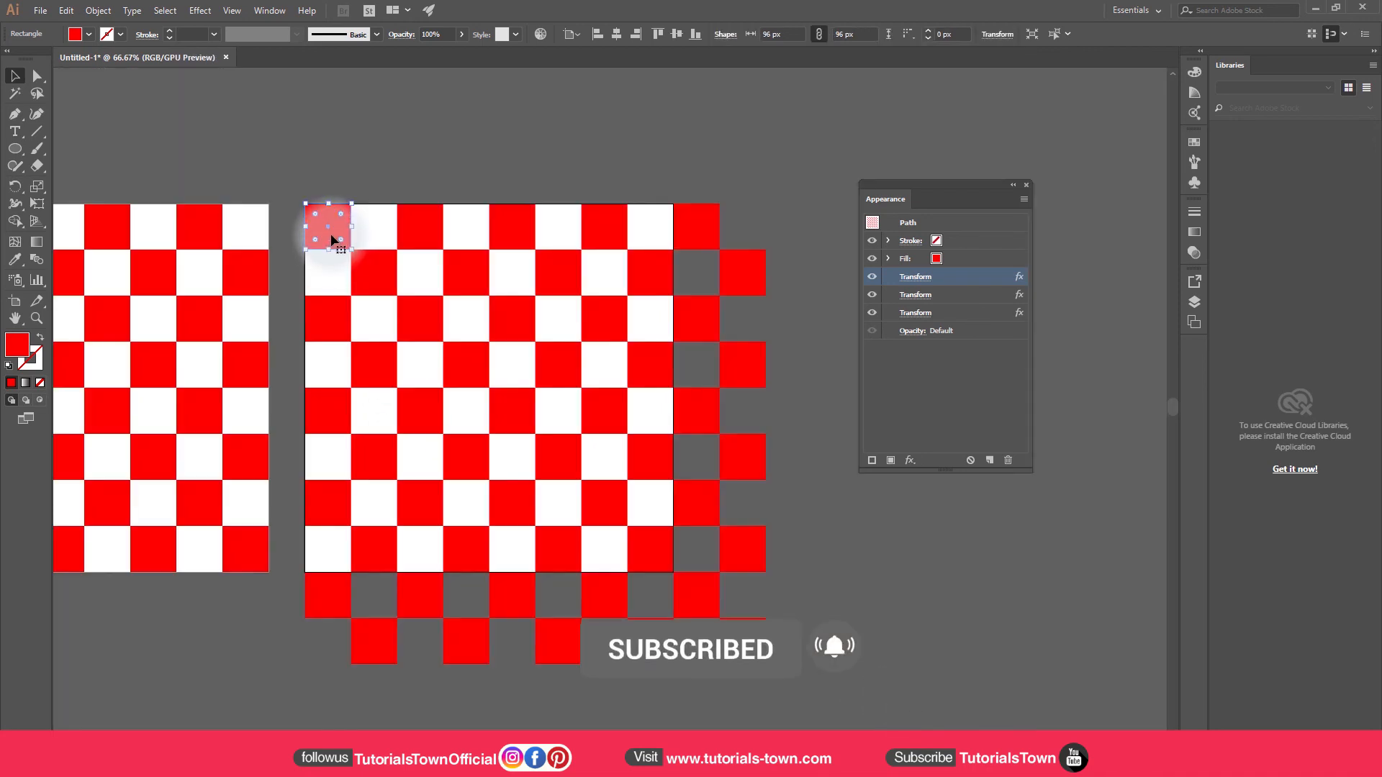
Delete the repeated square and create a 50 × 50 px rectangle on the empty artboard
key(Delete)
key(m)
click(352, 266)
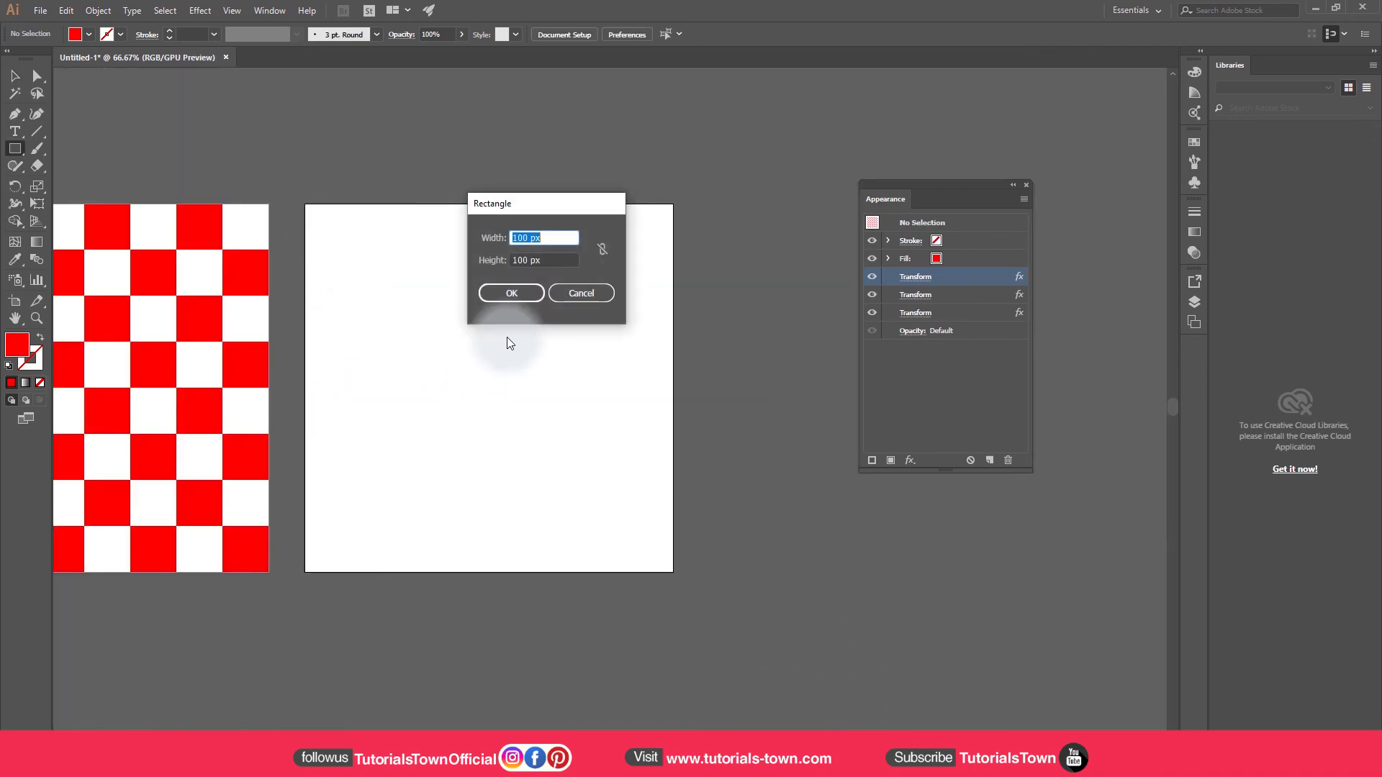
text(50)
key(Tab)
text(50)
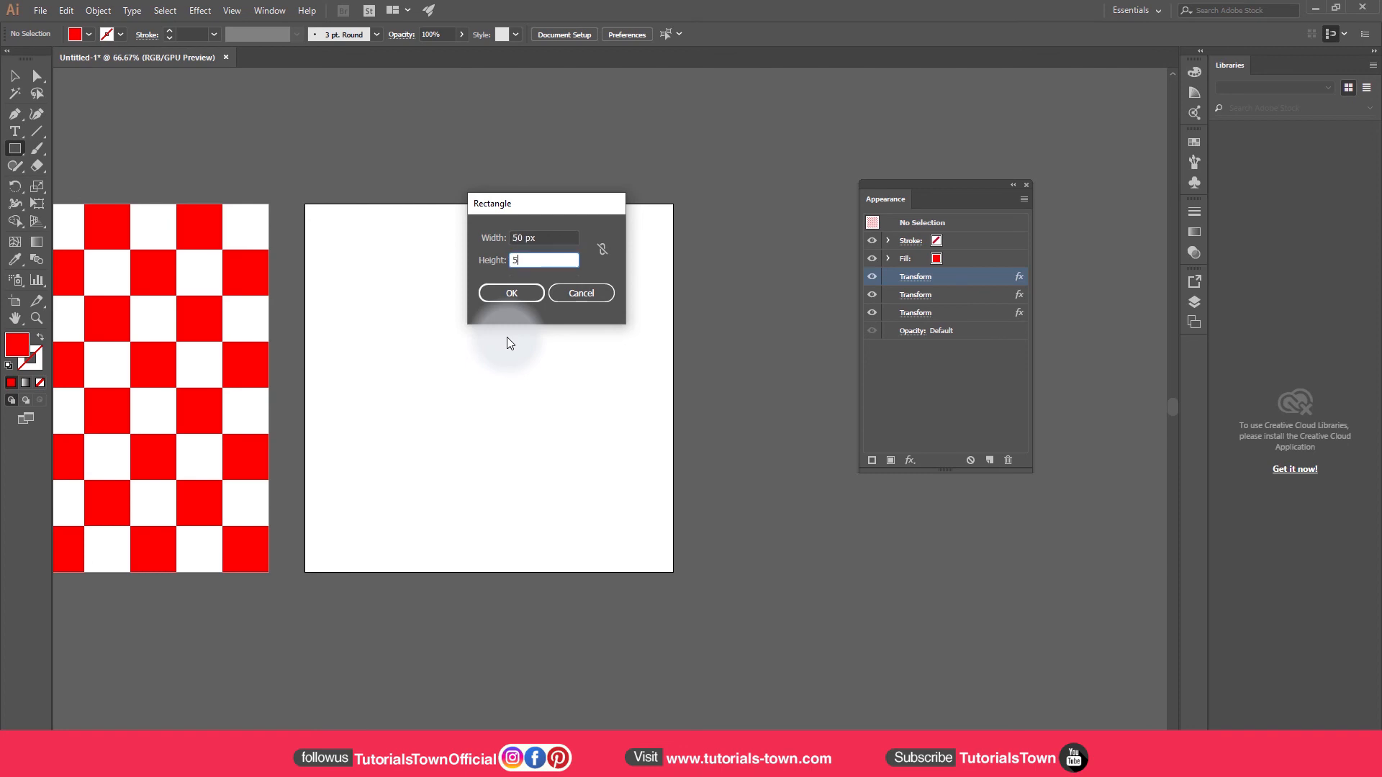
key(Tab)
key(Return)
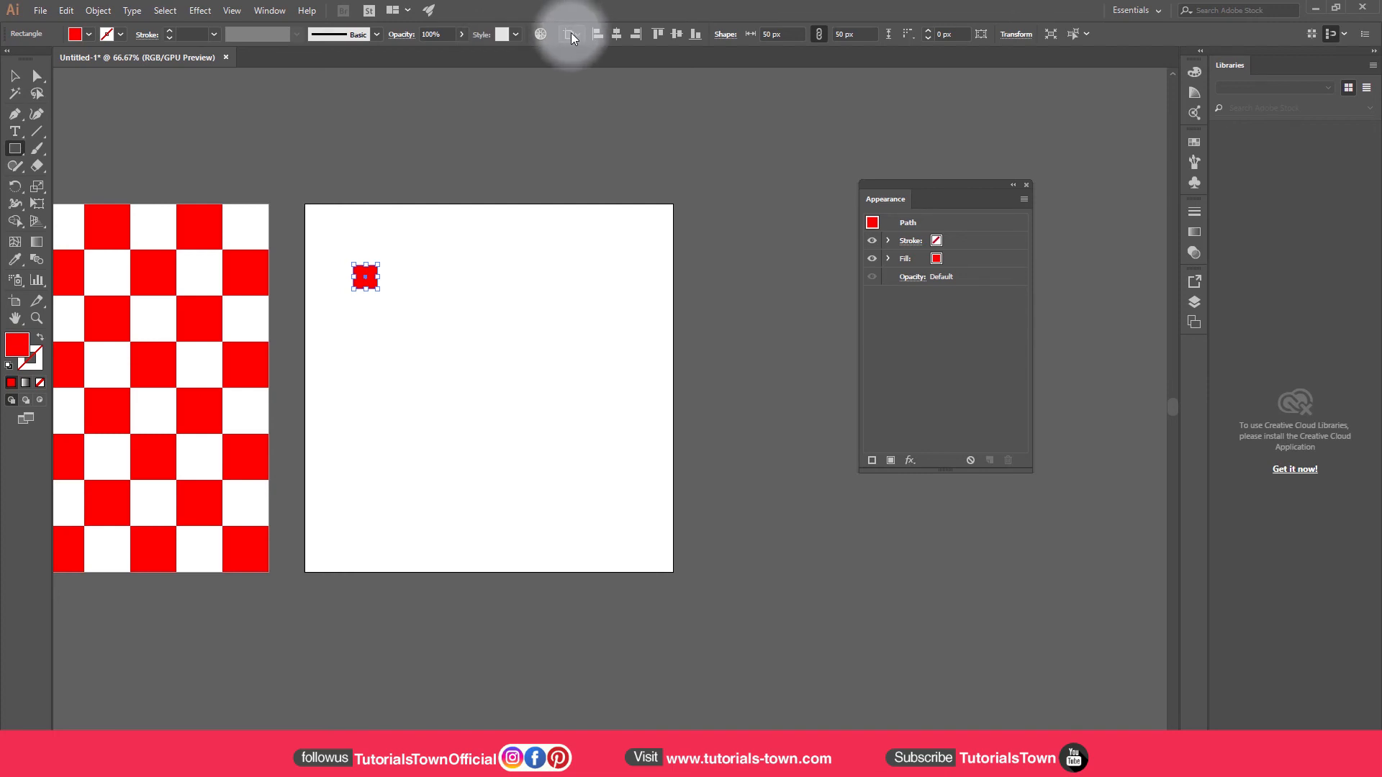
Align the 50 px square to the artboard's top-left corner and deselect it
click(598, 34)
click(657, 34)
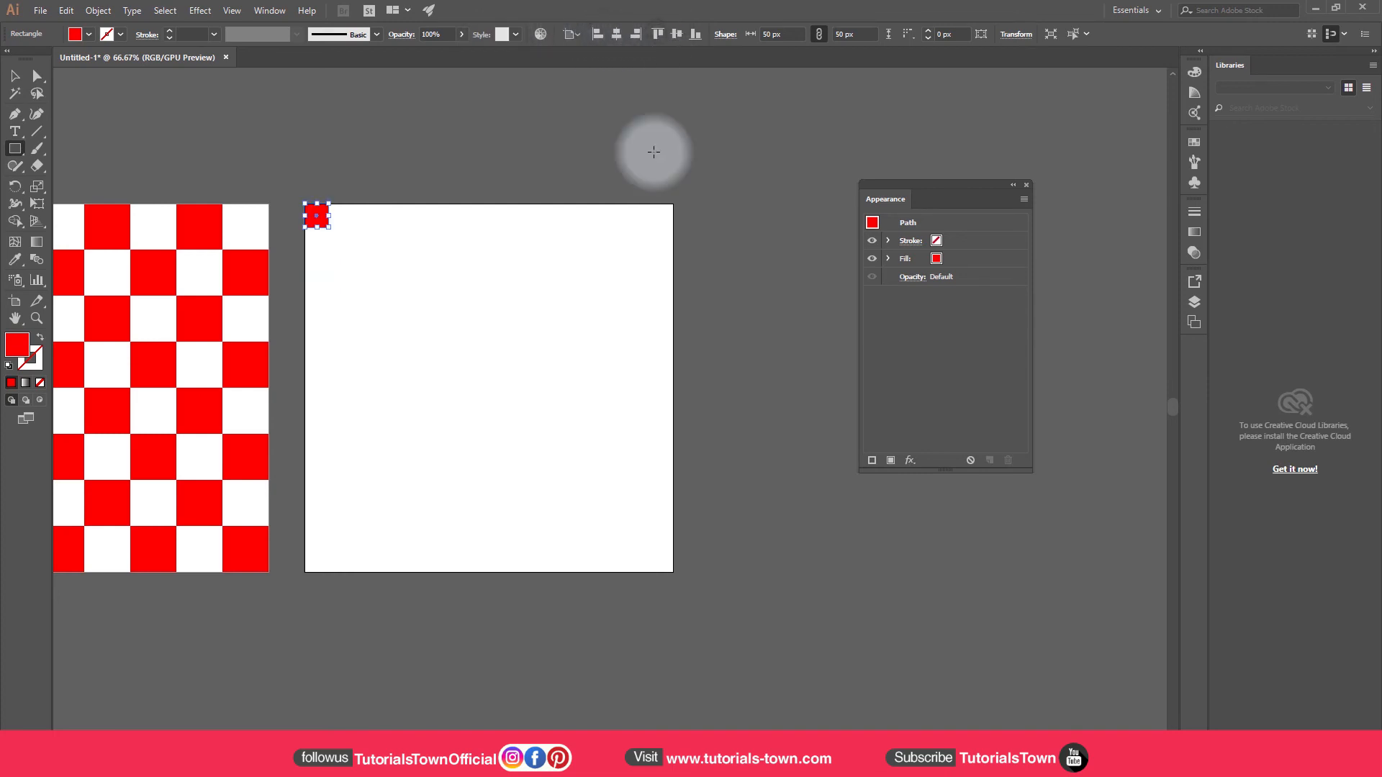
click(15, 76)
click(349, 201)
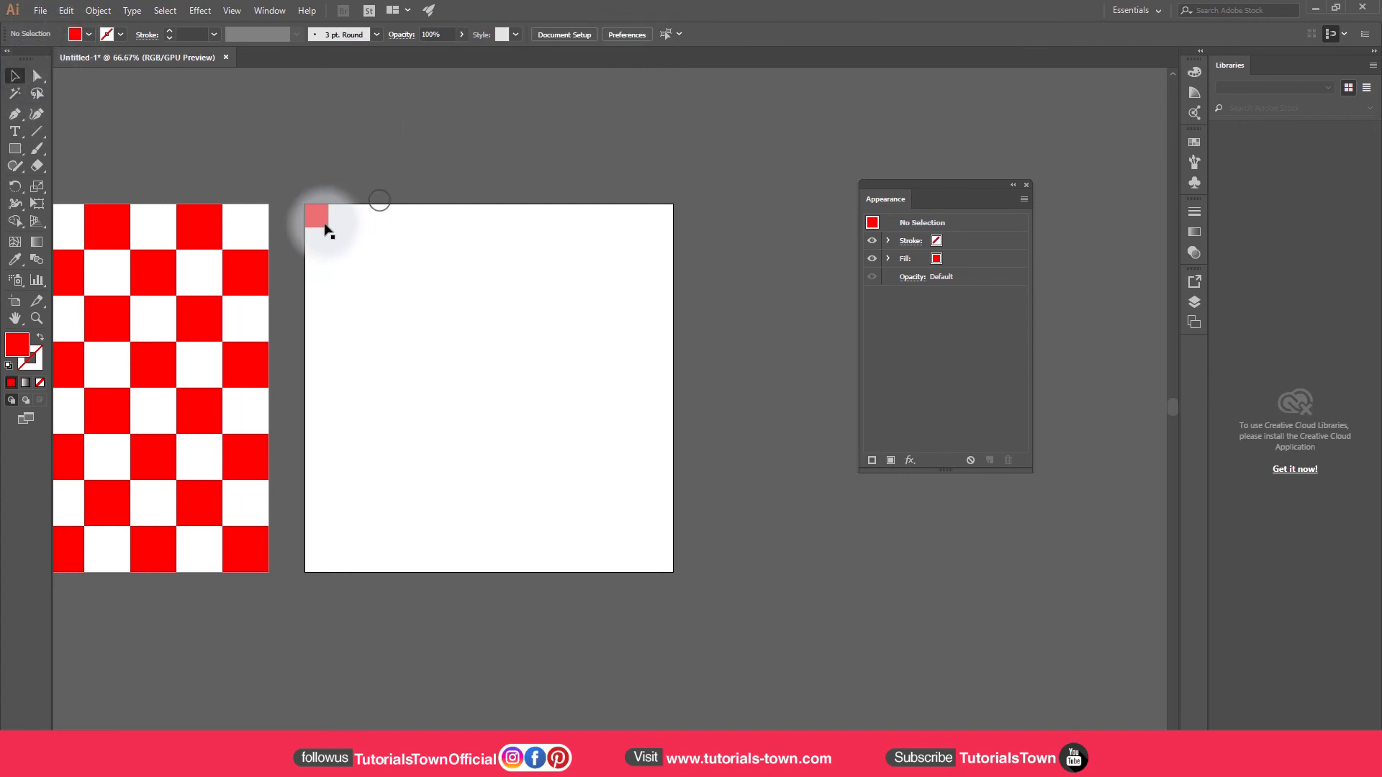
click(200, 10)
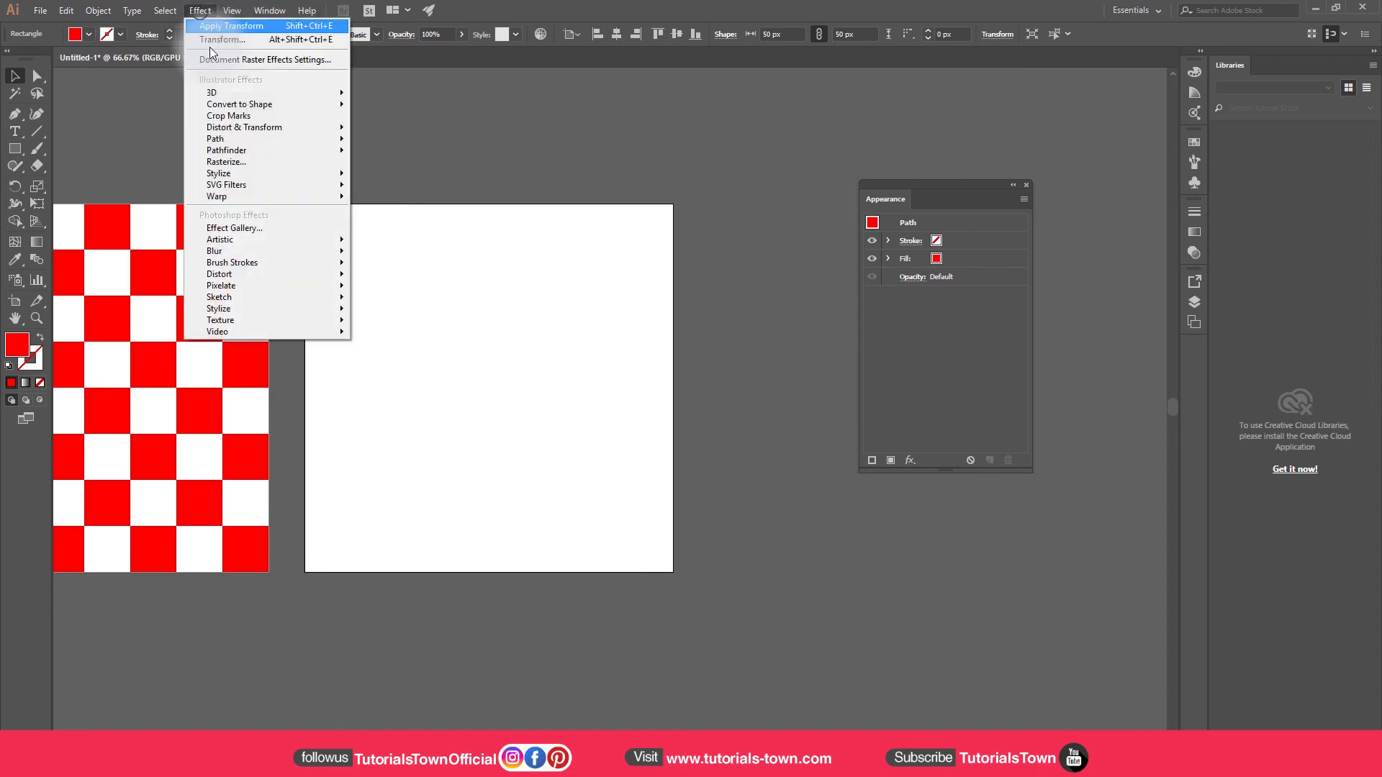
click(237, 120)
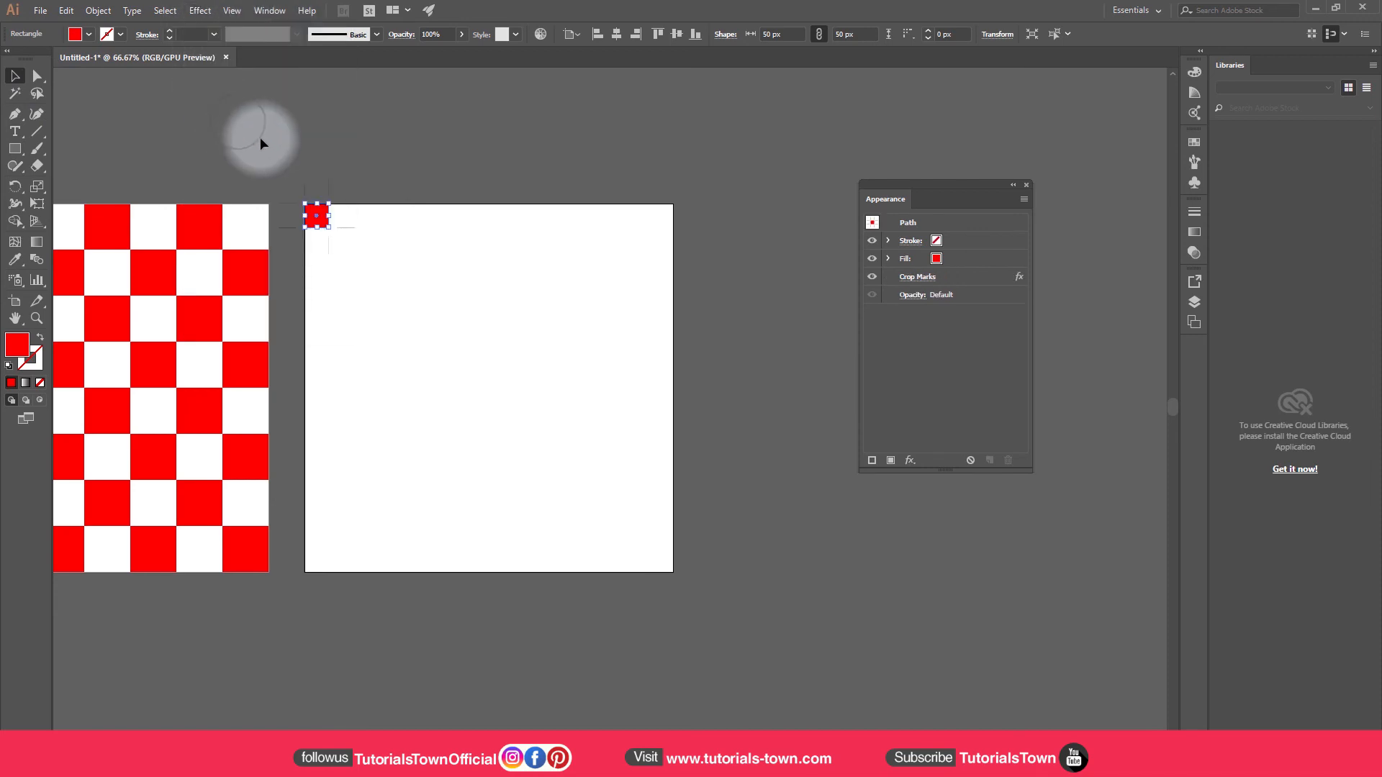
key(ctrl+z)
Place the Appearance settings beside the artboard's edge and show the effects that can be added from there
click(205, 11)
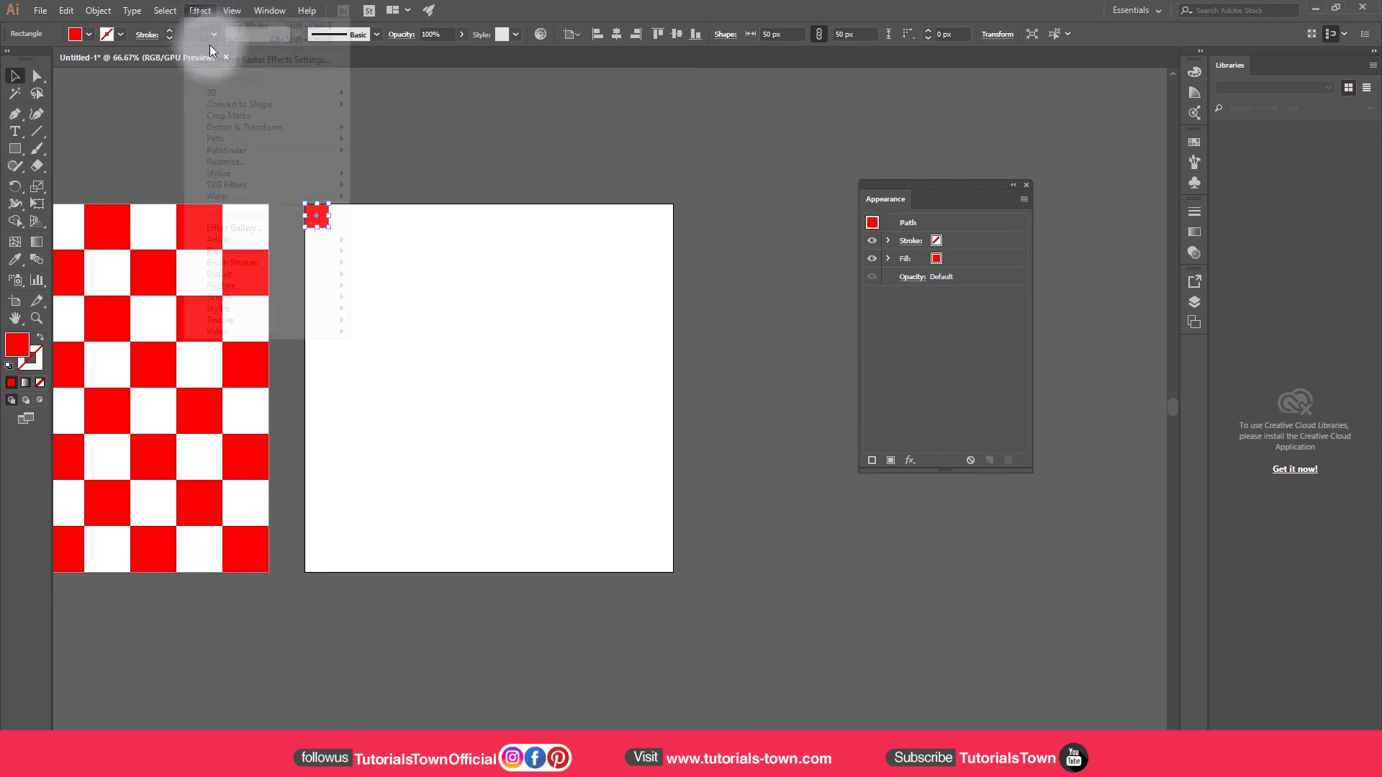
drag(996, 183, 820, 101)
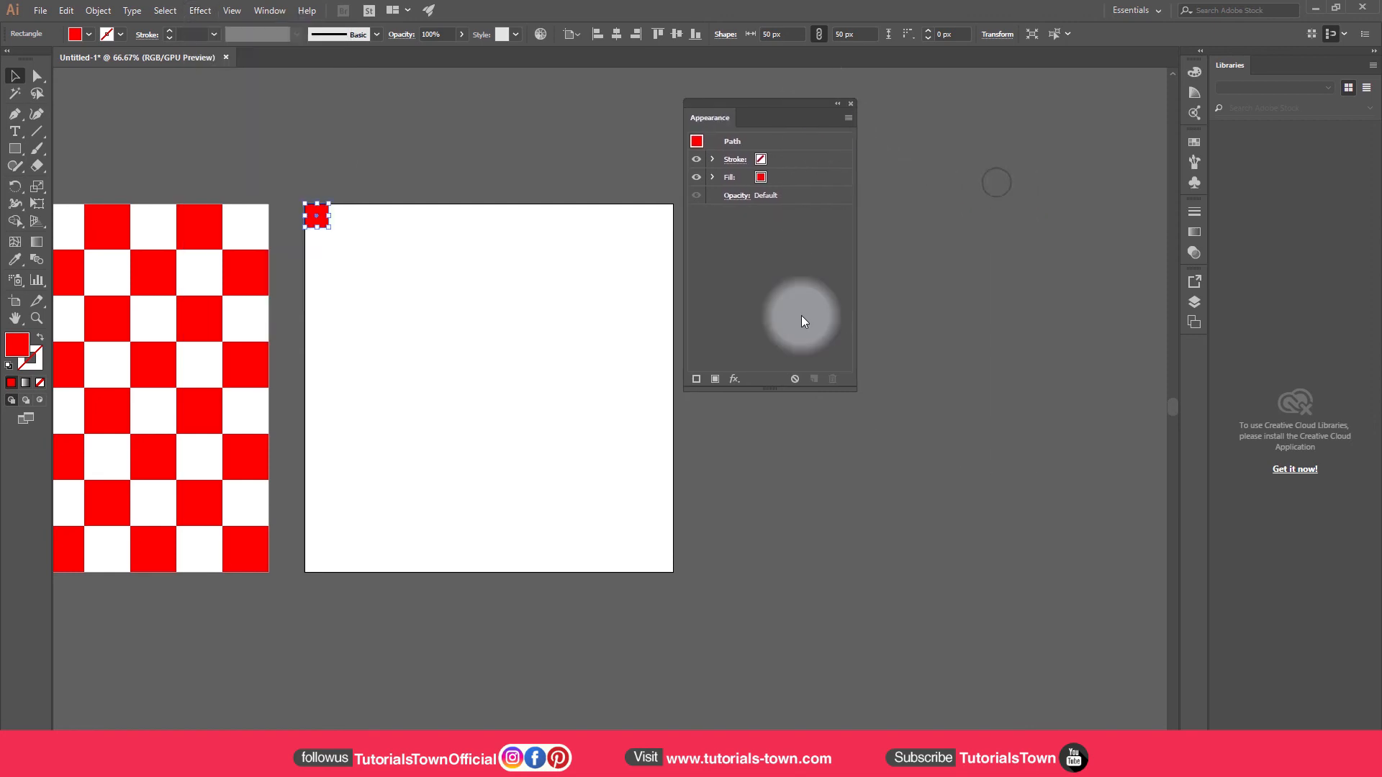
click(735, 378)
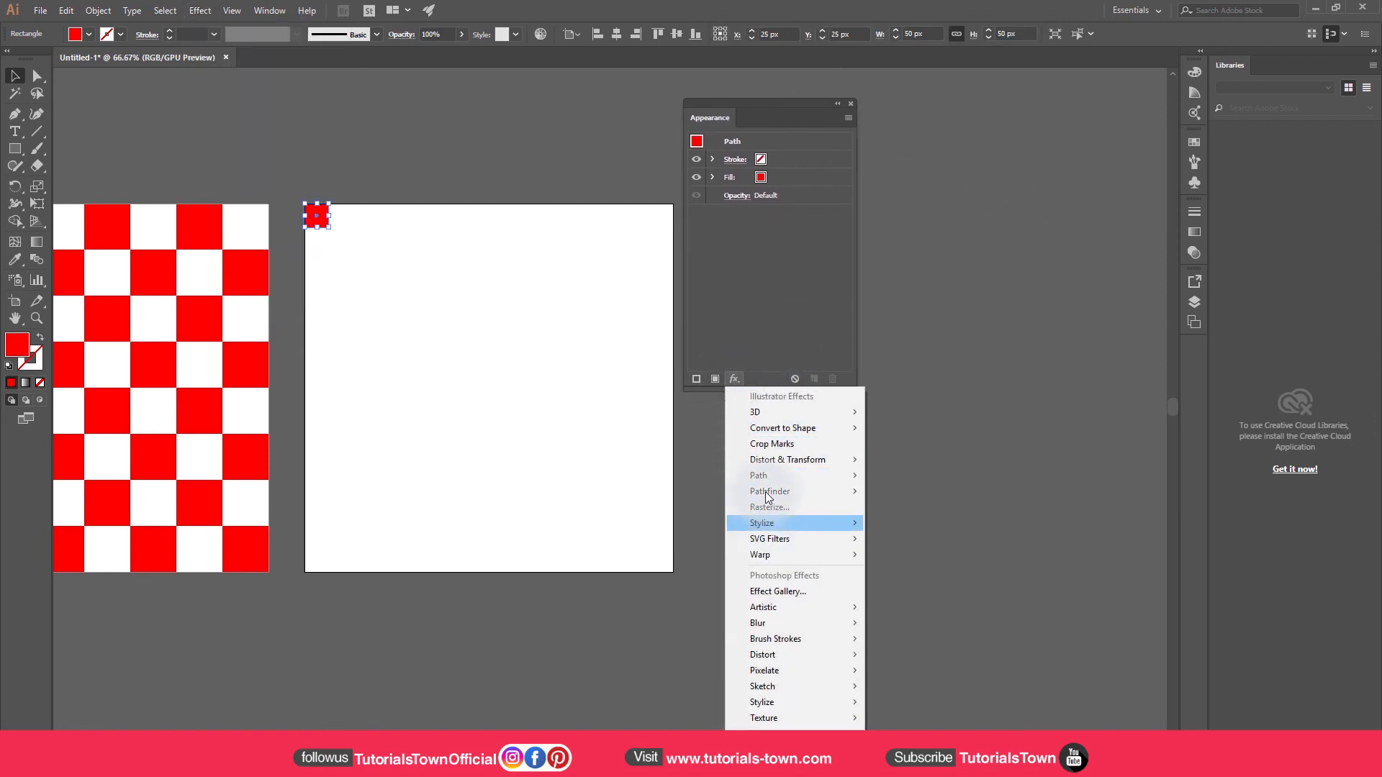
Start a Transform effect on the 50 px square and set its horizontal move to 50*2 px
click(205, 11)
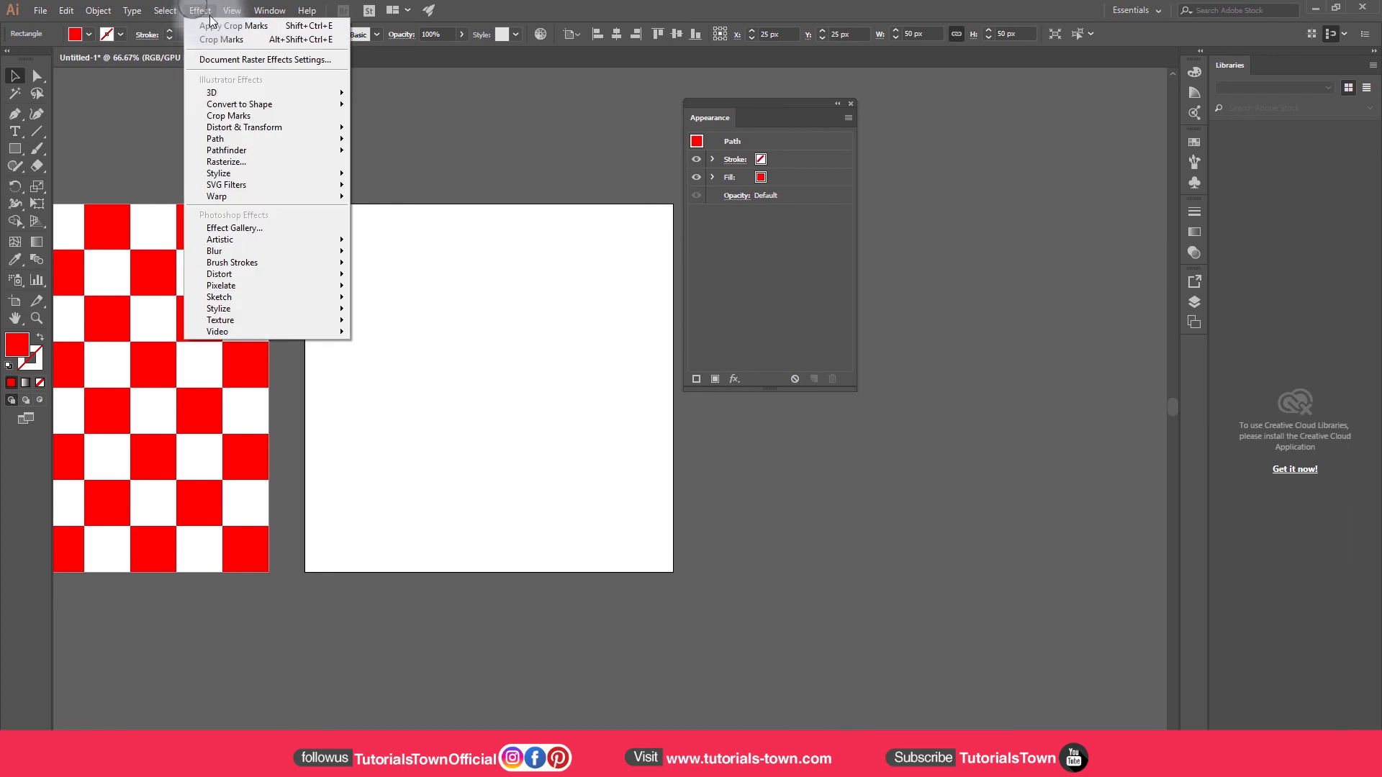
click(230, 124)
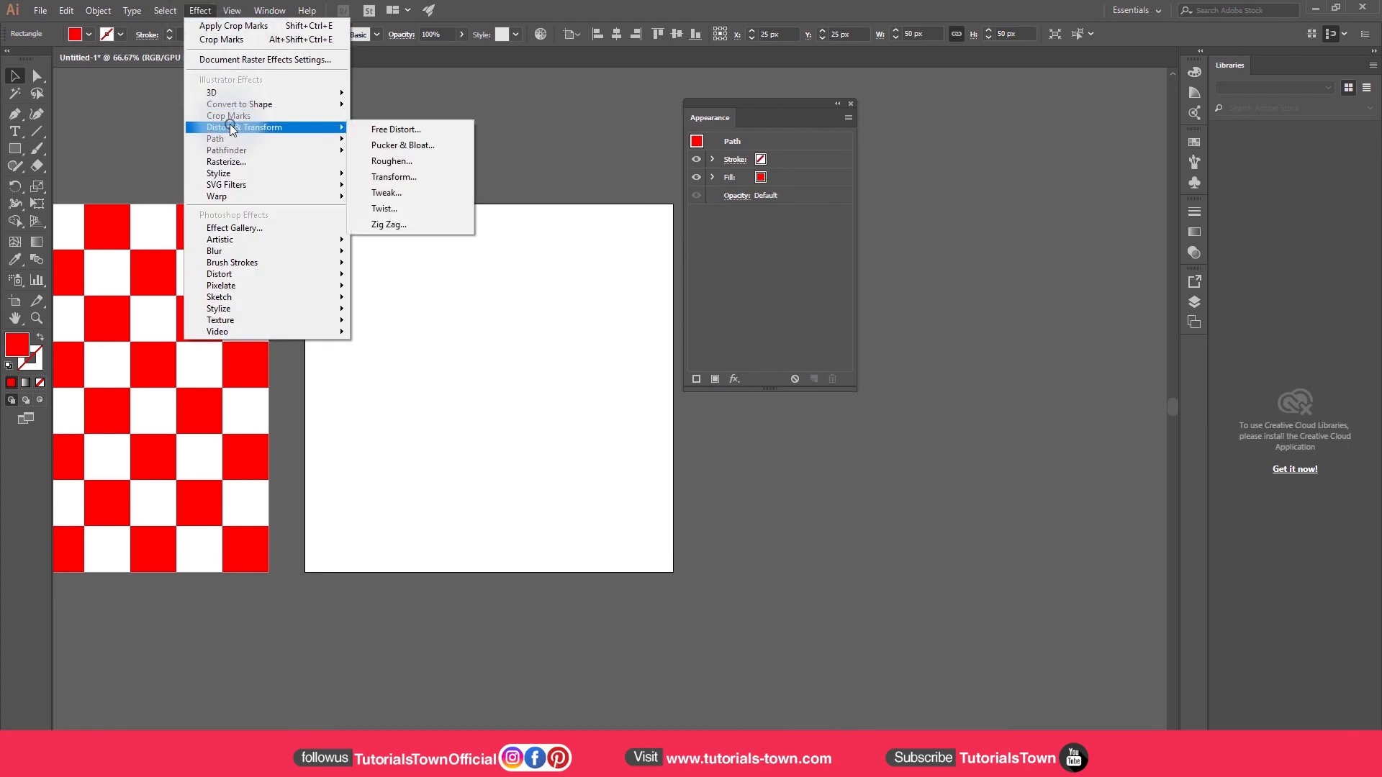
click(402, 178)
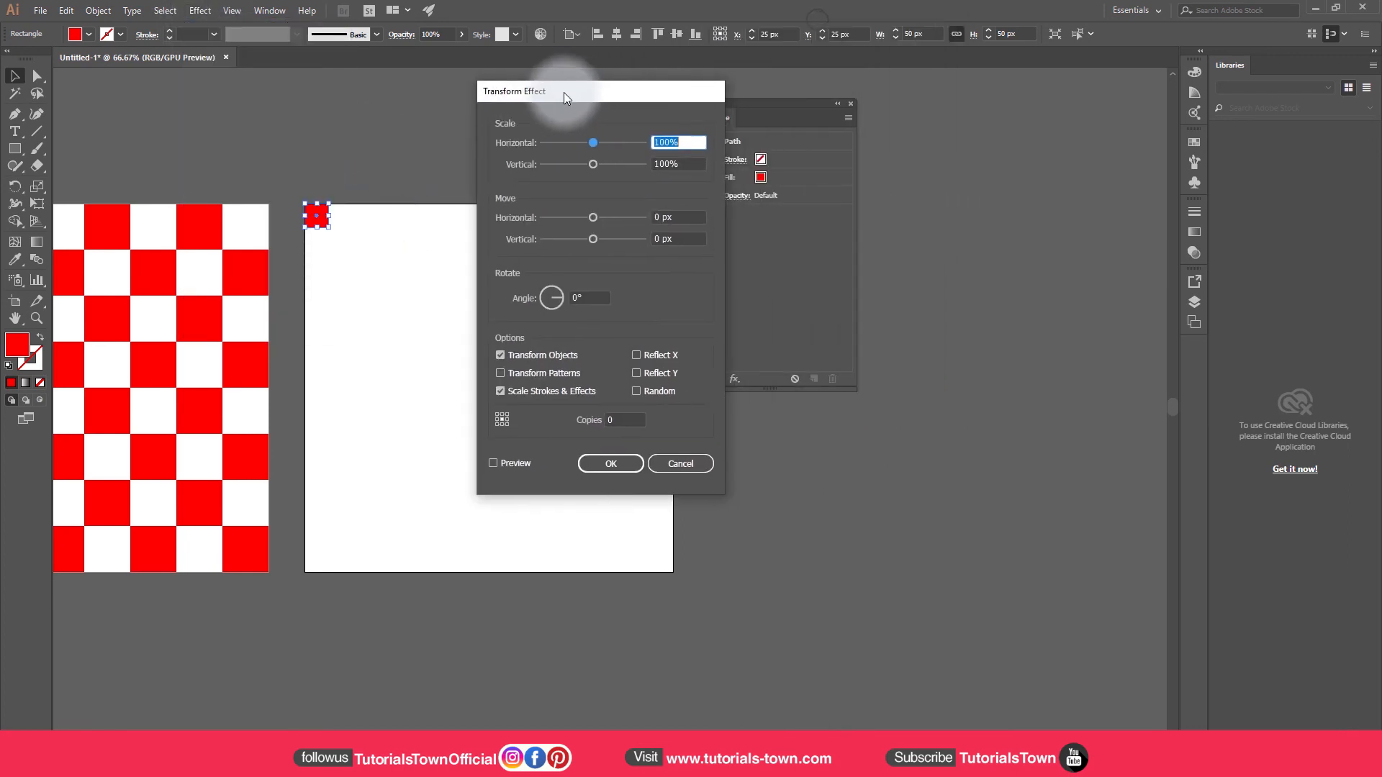
drag(564, 92, 542, 86)
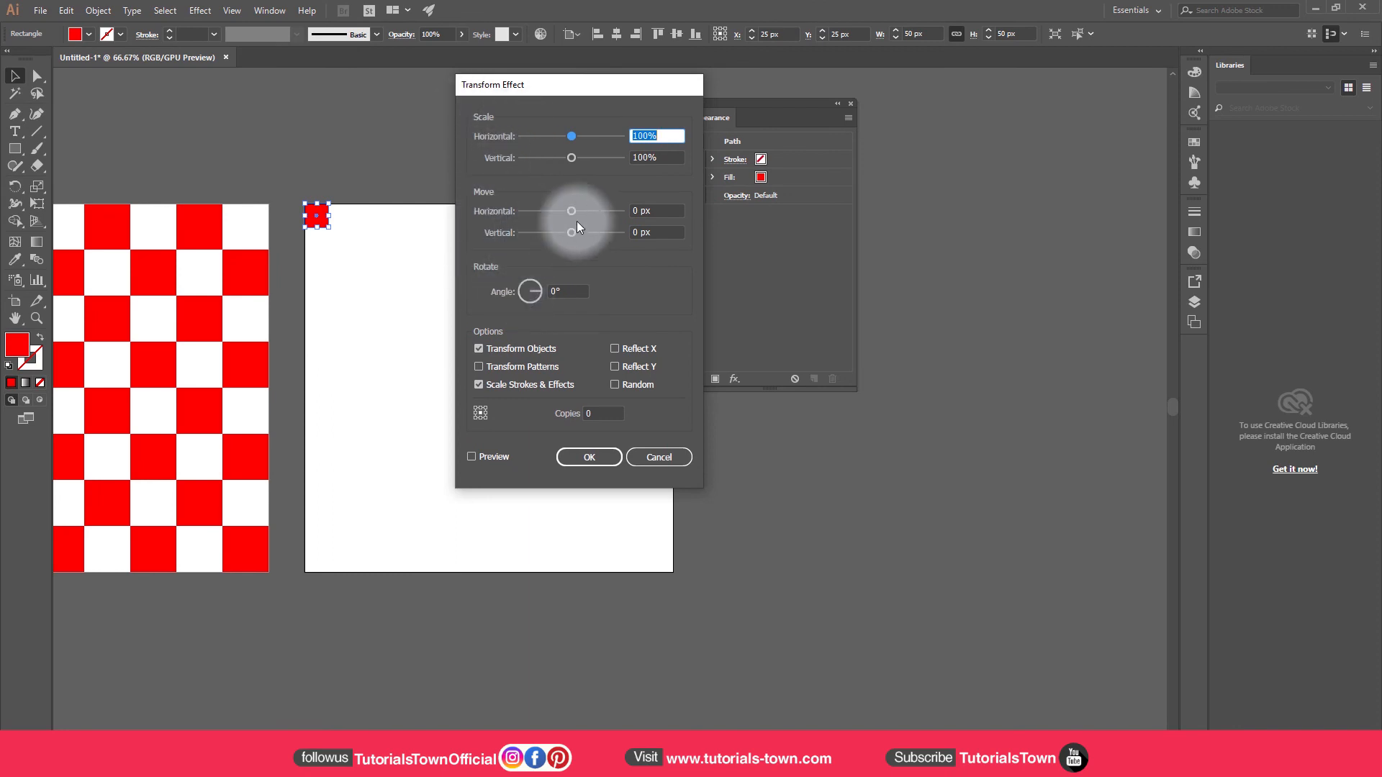
click(644, 211)
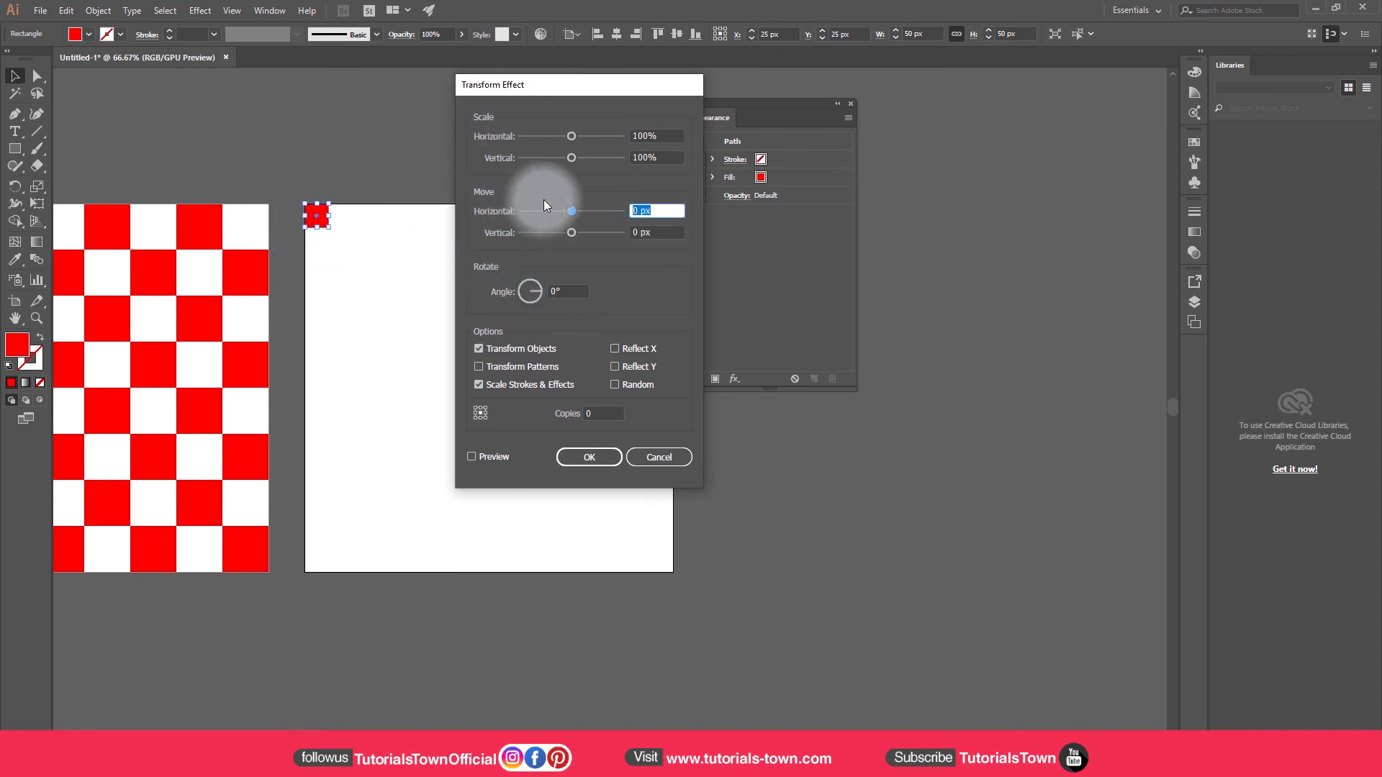
text(50*2)
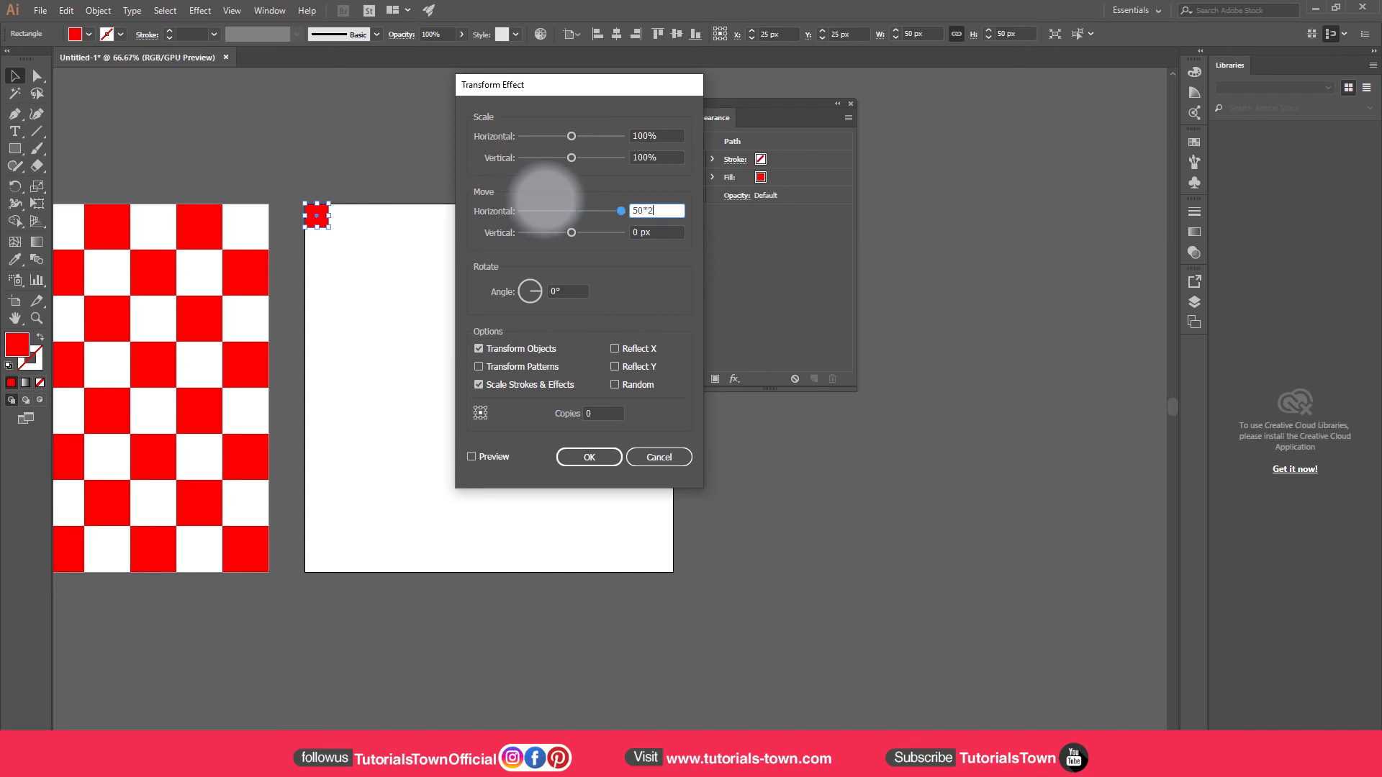
key(Tab)
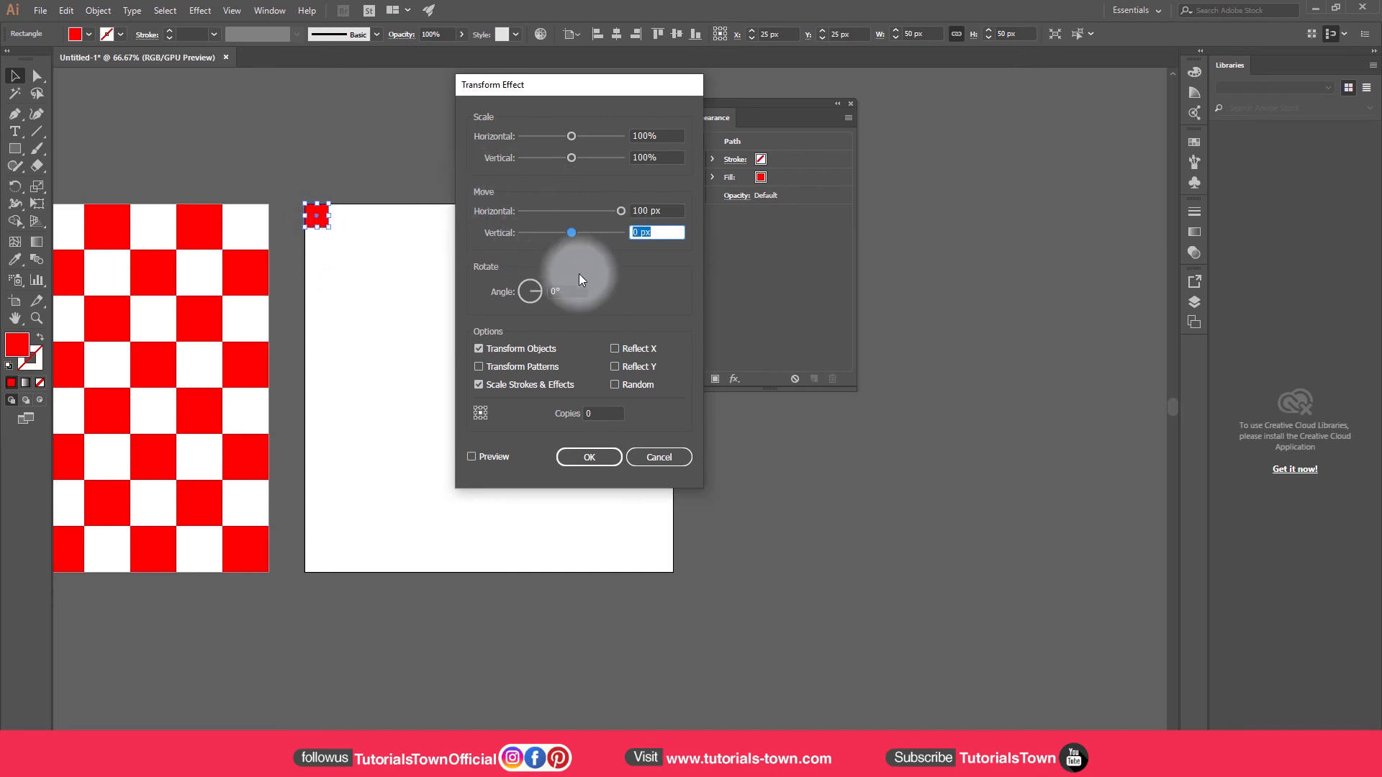
Preview the Transform effect, uncover the artboard, and set 7 copies to fill the top row with squares
click(471, 457)
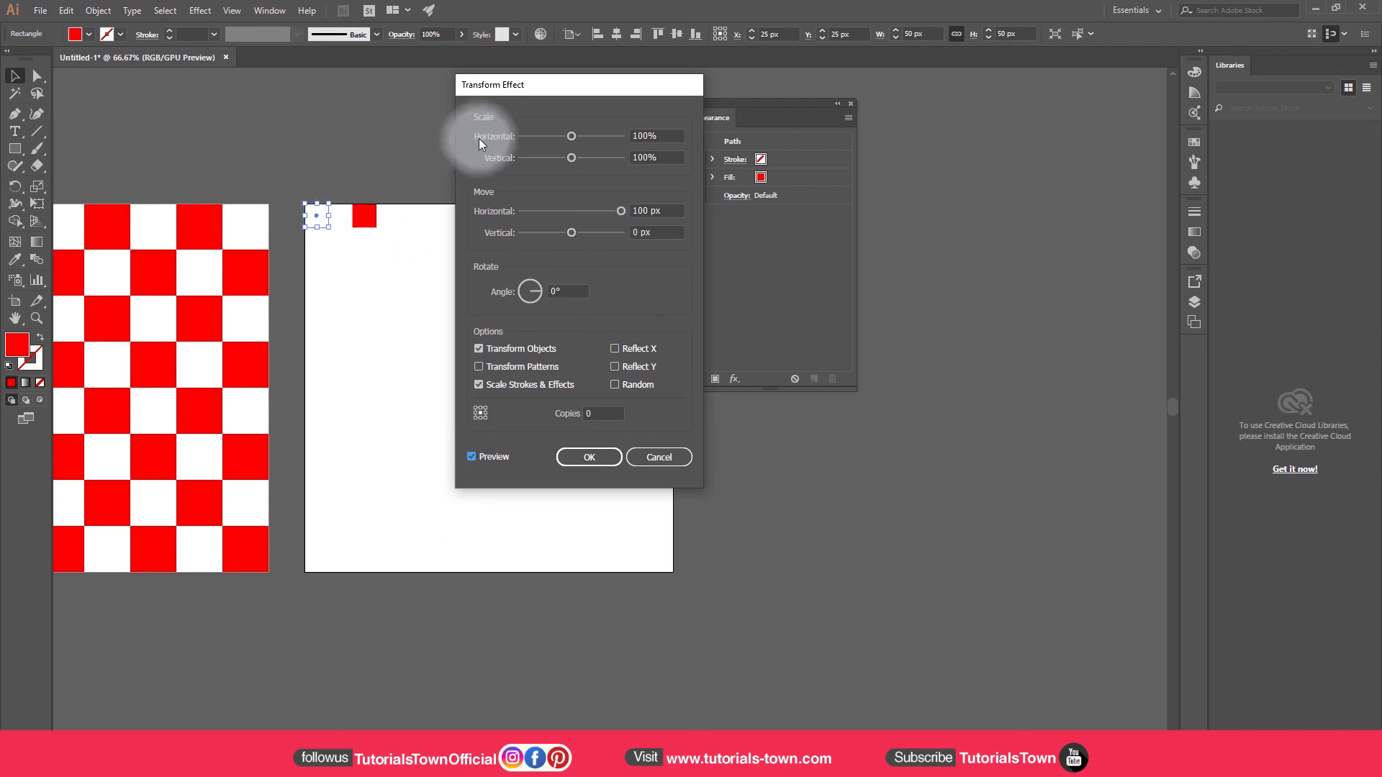
drag(506, 79, 806, 90)
click(900, 425)
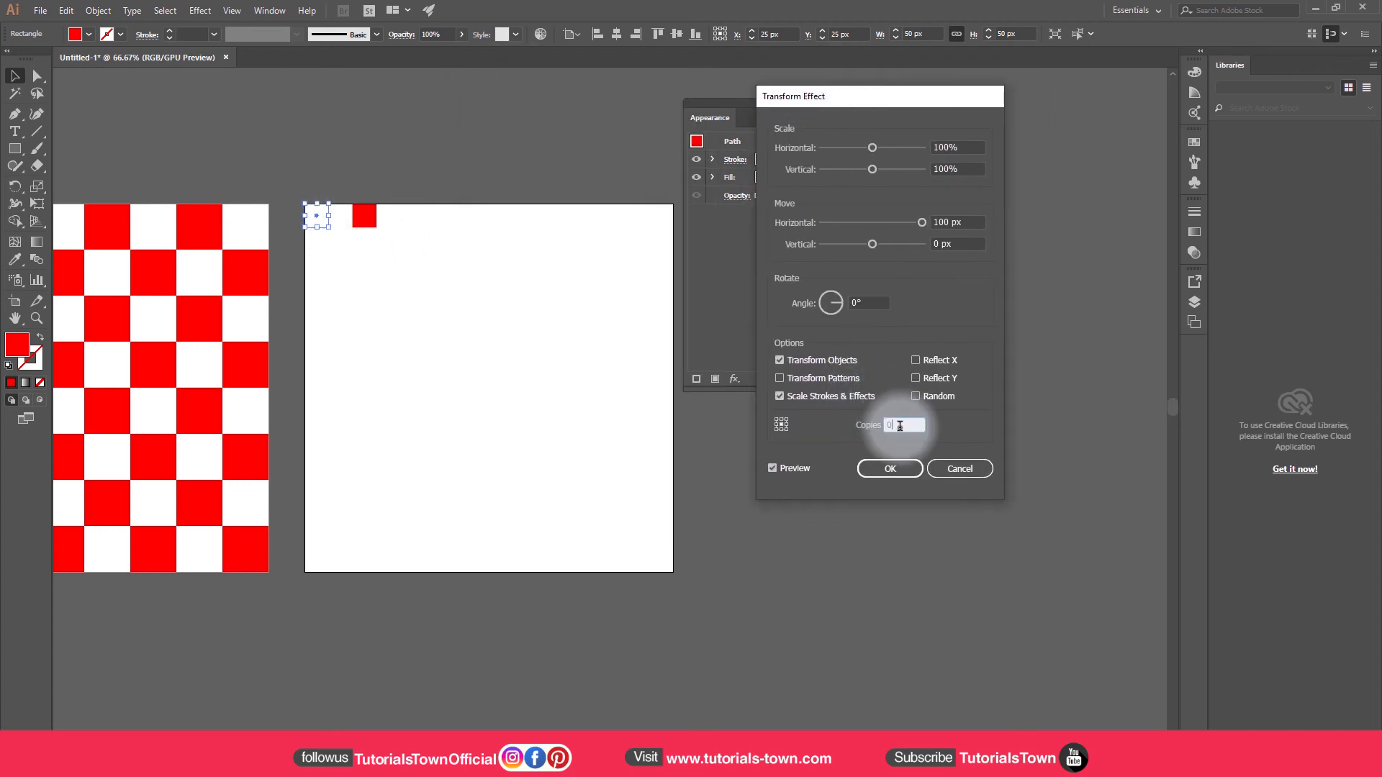
key(Up)
key(Up)
key(Up)
key(Up)
key(Up)
key(Up)
key(Up)
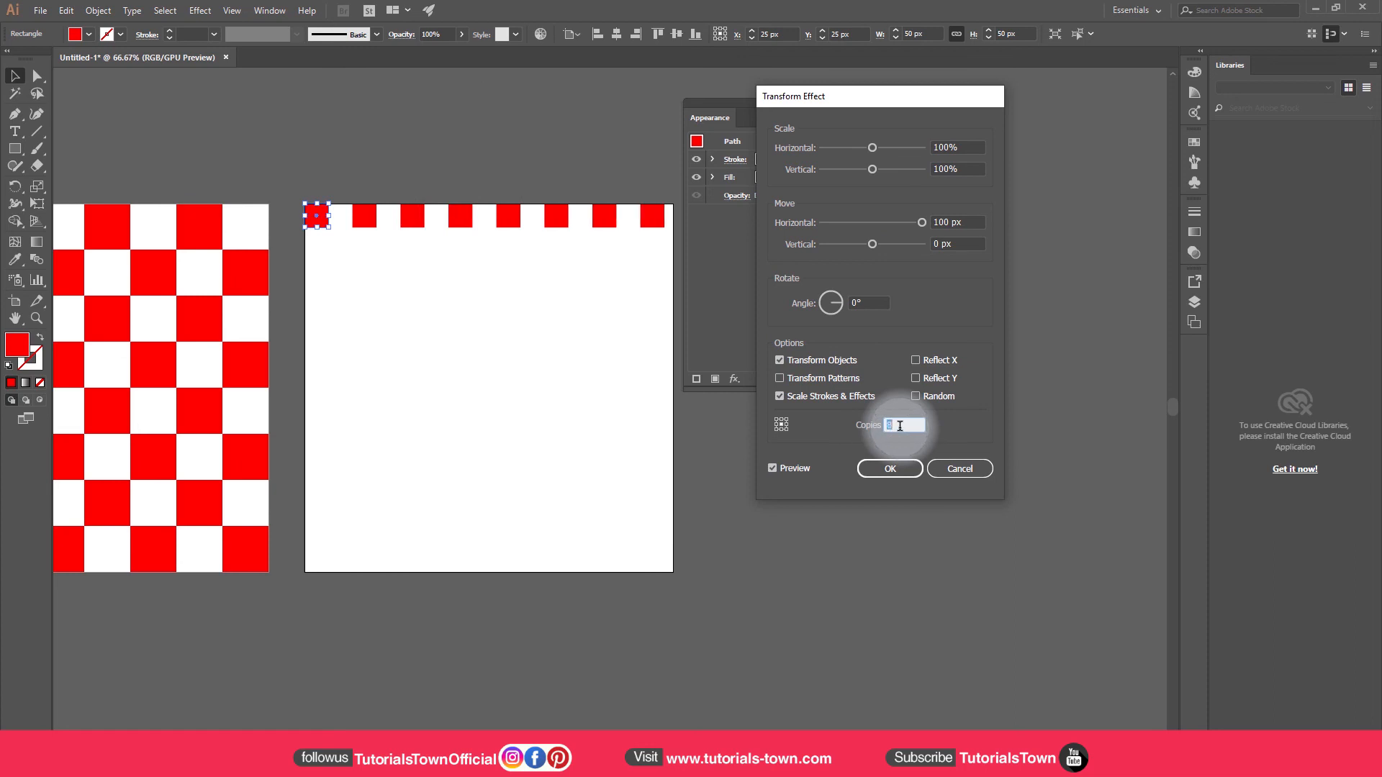
Try 13 copies and uncover the area beyond the artboard to view the longer row
key(Up)
key(Up)
key(Up)
key(Up)
key(Up)
key(Up)
drag(826, 105, 834, 266)
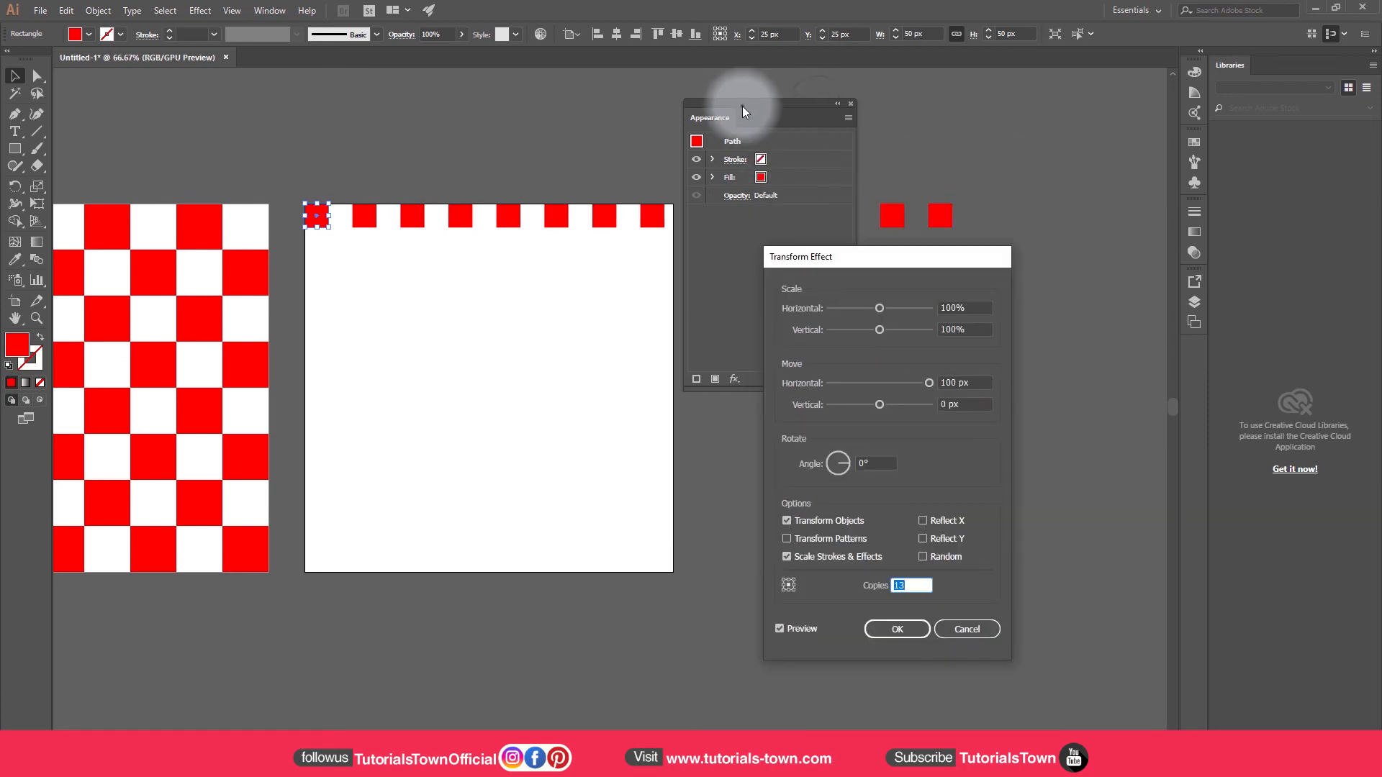
Reduce the copies to 7 and apply the Transform effect to the 50 px square
click(911, 581)
key(Down)
key(Down)
key(Down)
key(Down)
key(Down)
key(Down)
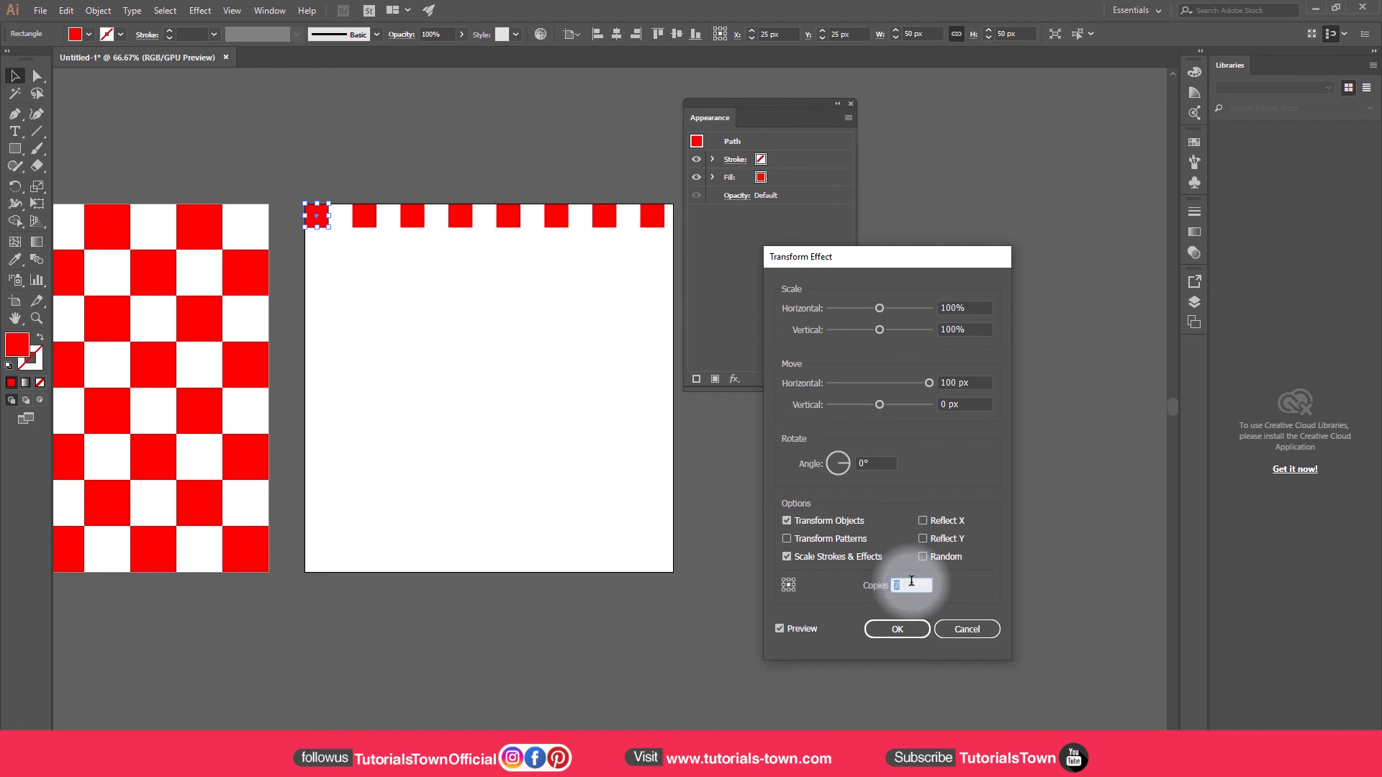
click(900, 629)
click(335, 218)
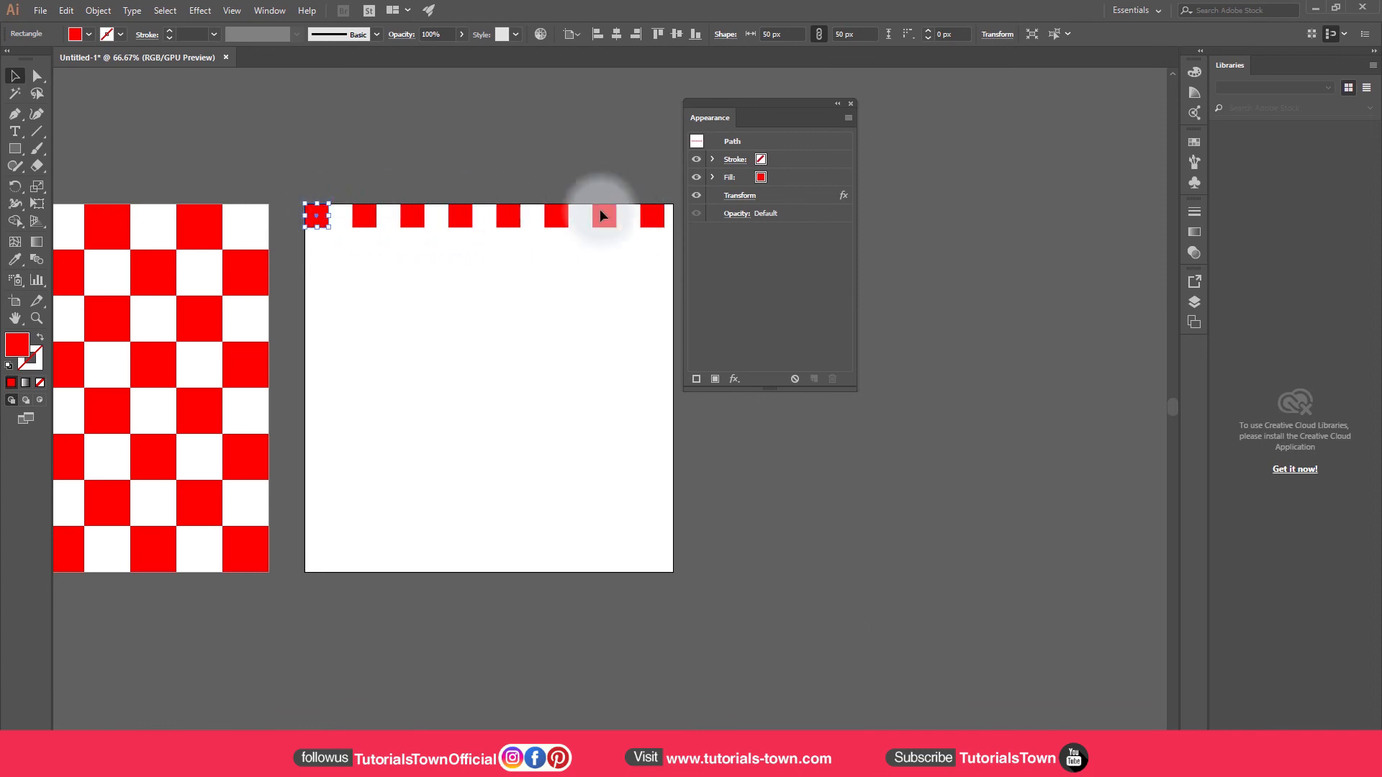
Add a second Transform effect to the 50 px square with preview on, and set its vertical move to 100 px
click(203, 10)
mouse_move(221, 127)
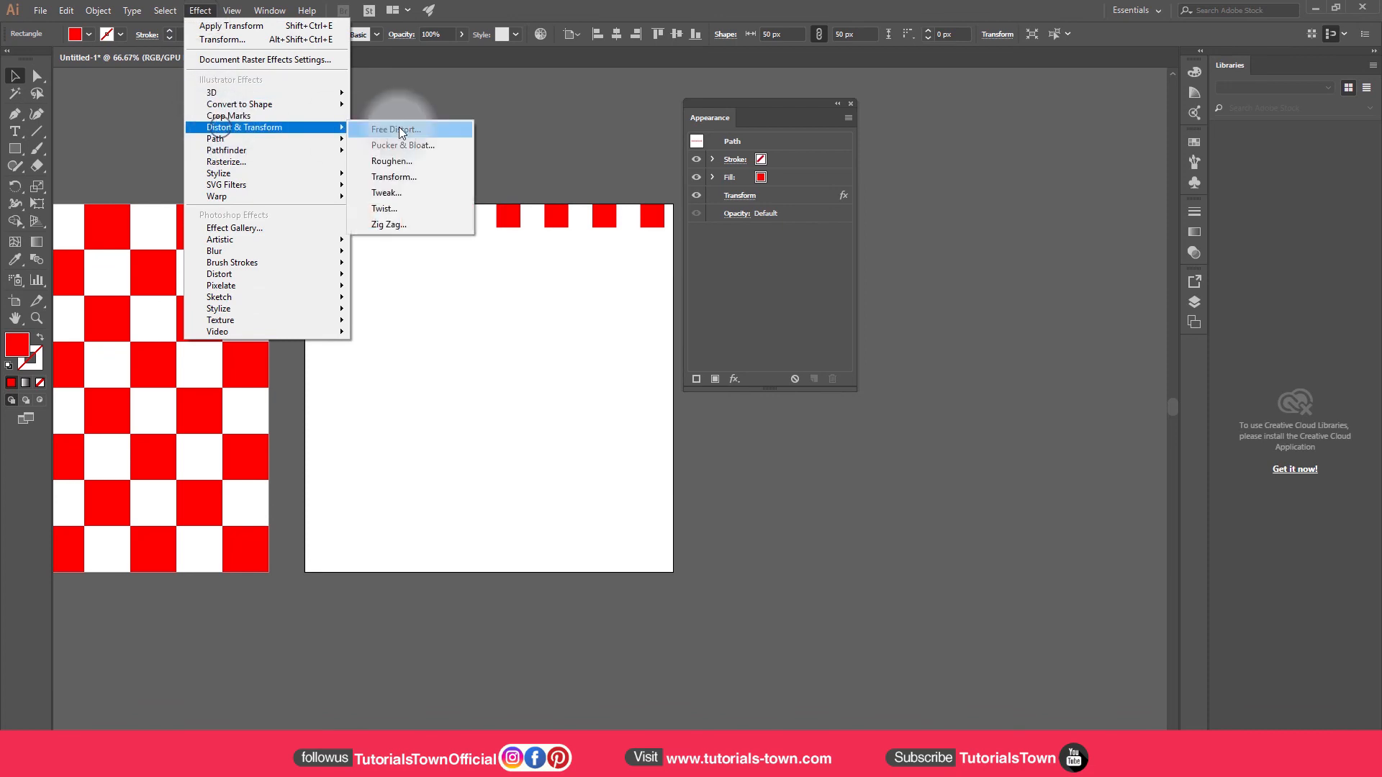
click(412, 177)
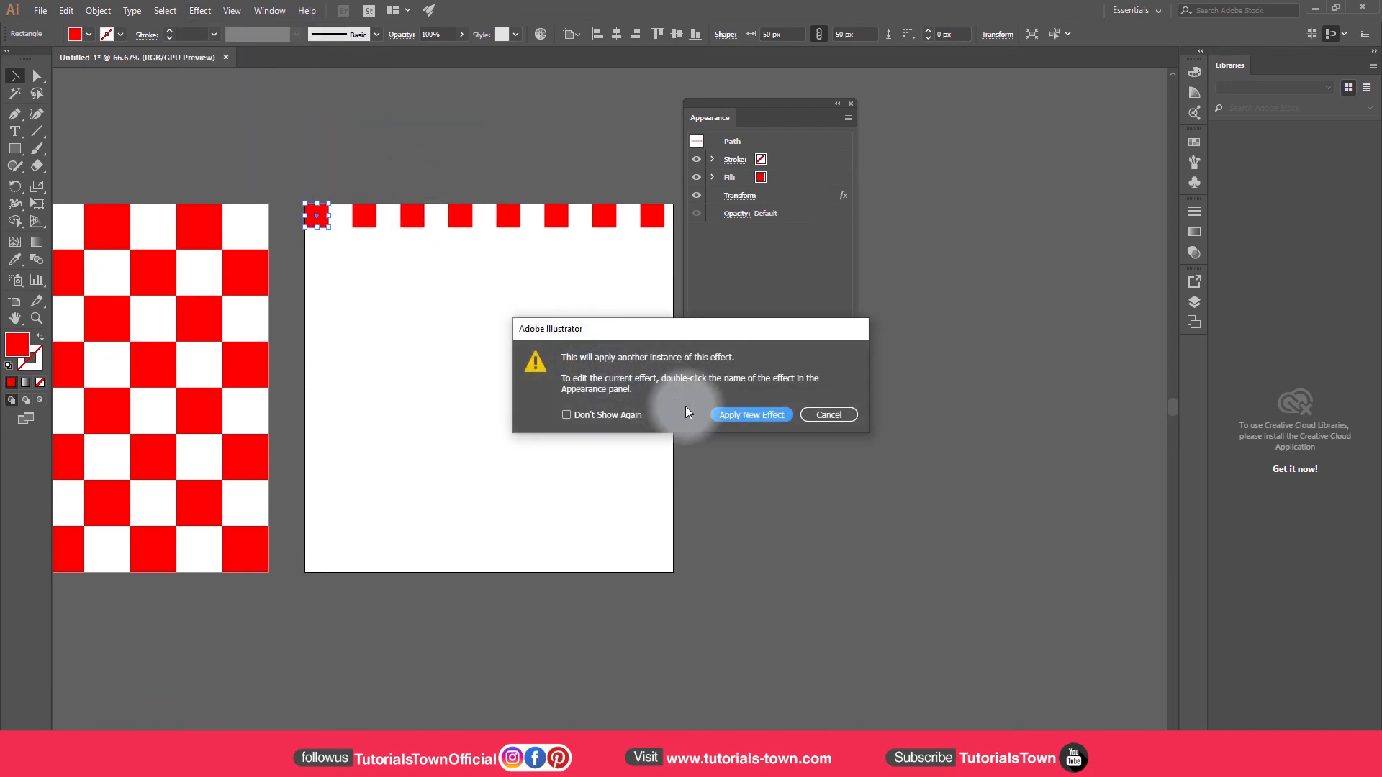
click(737, 414)
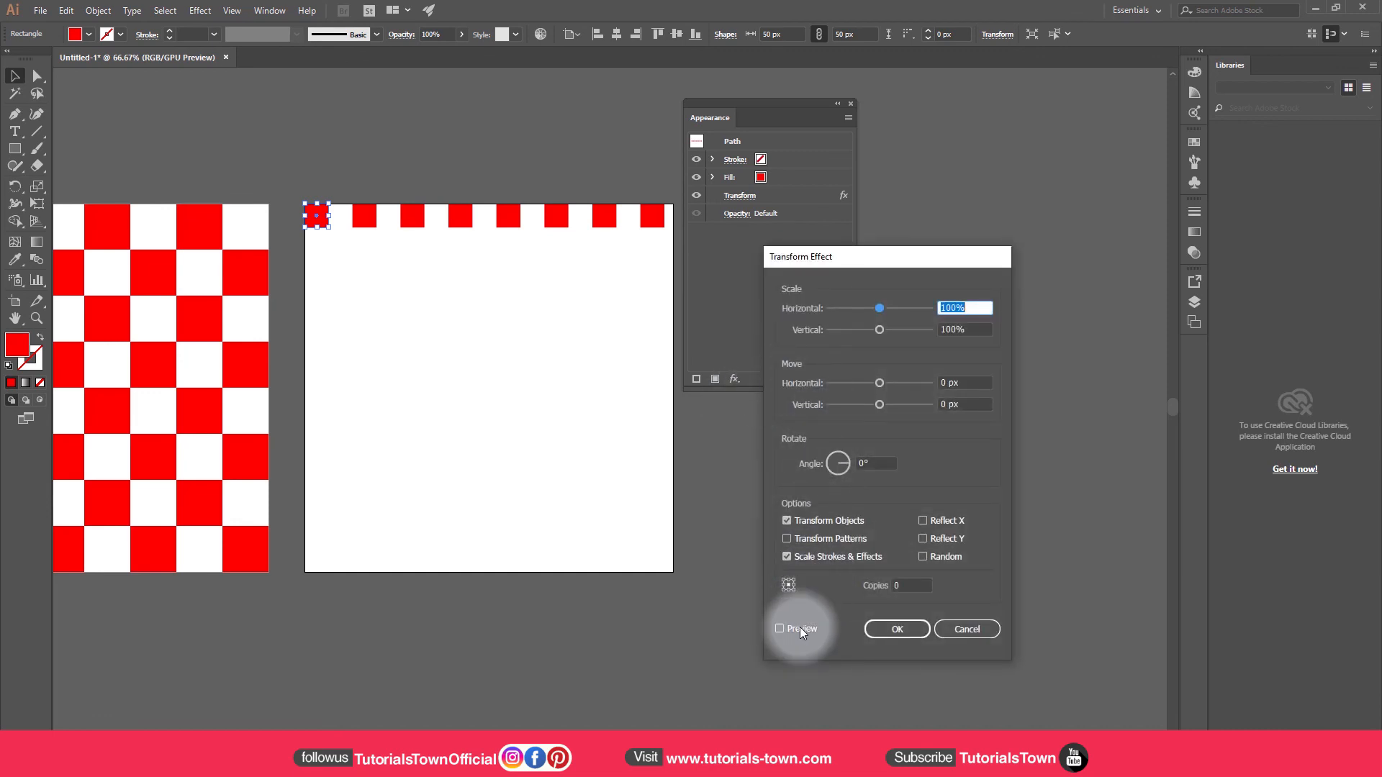
click(801, 628)
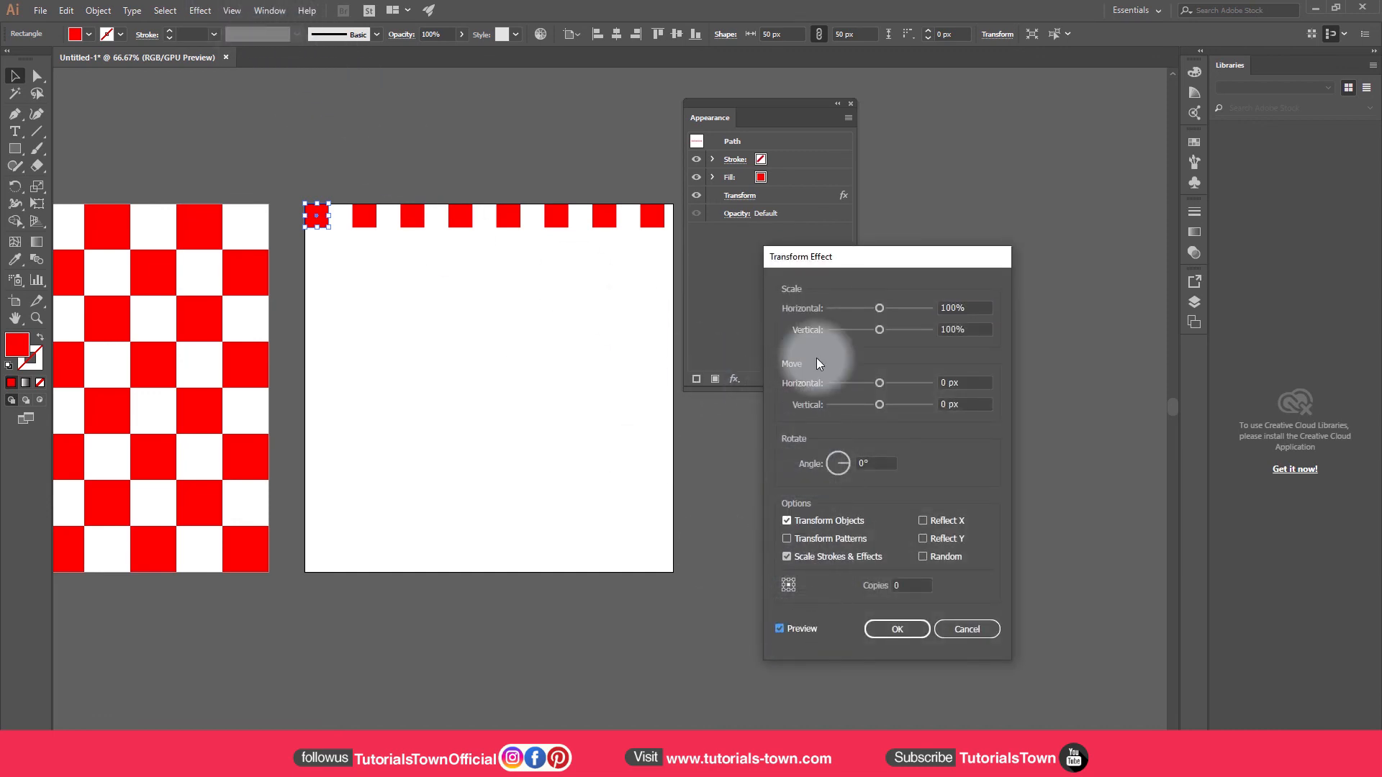
drag(869, 259, 850, 84)
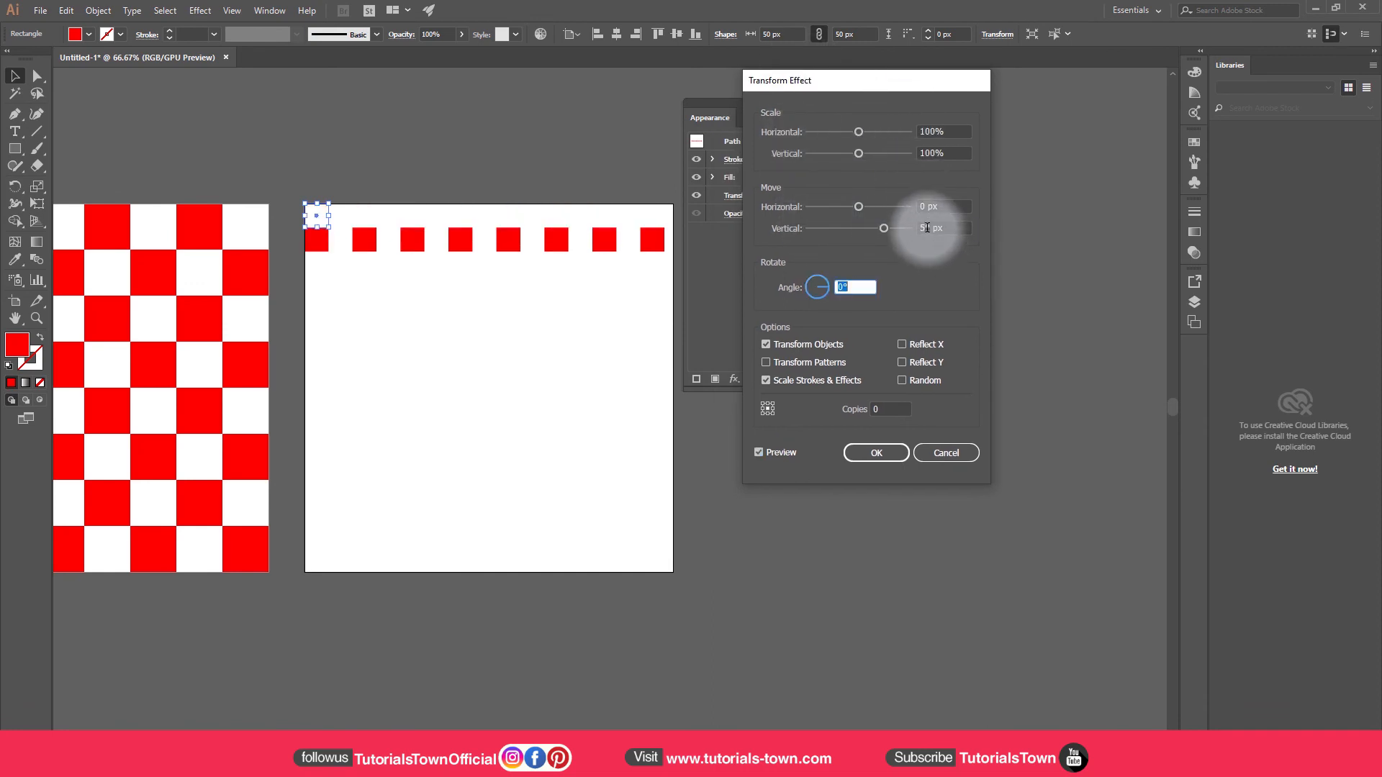
click(927, 229)
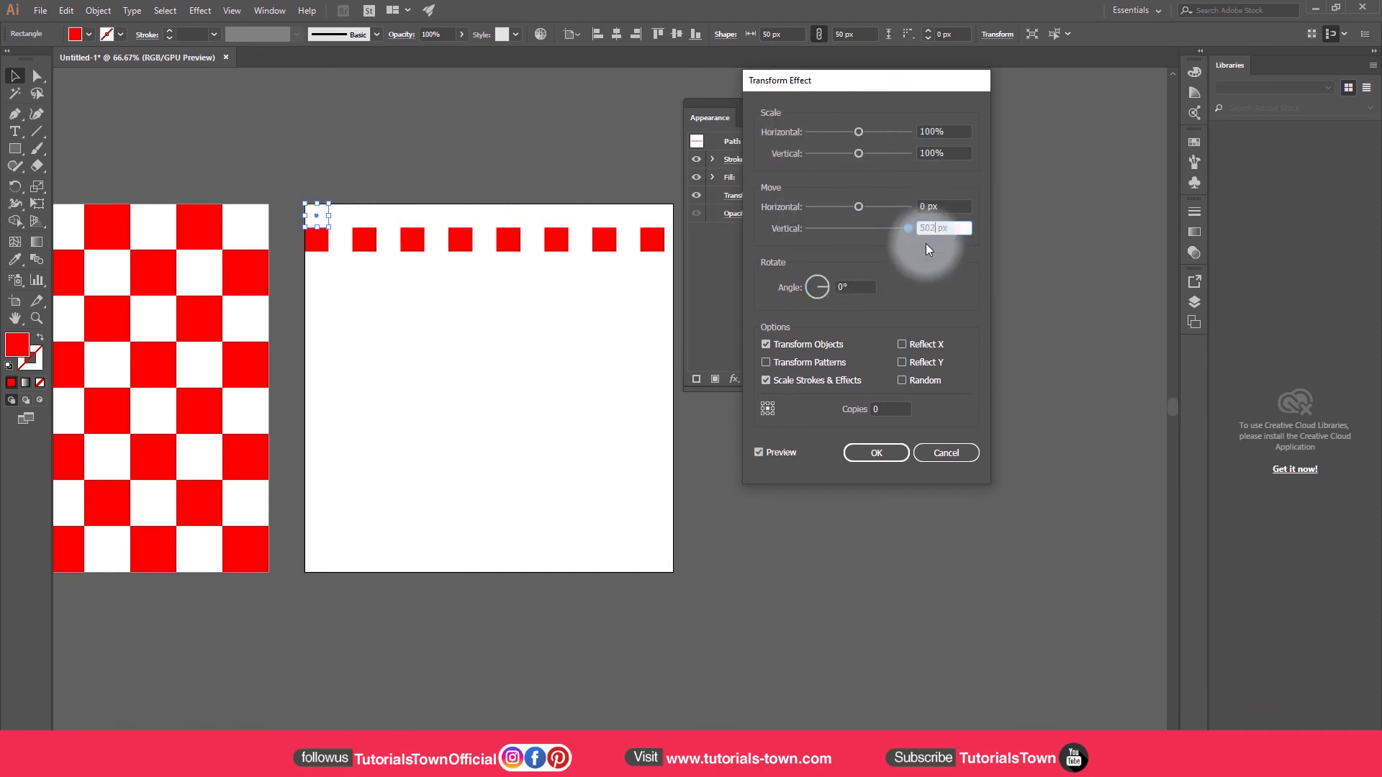
text(100)
key(Tab)
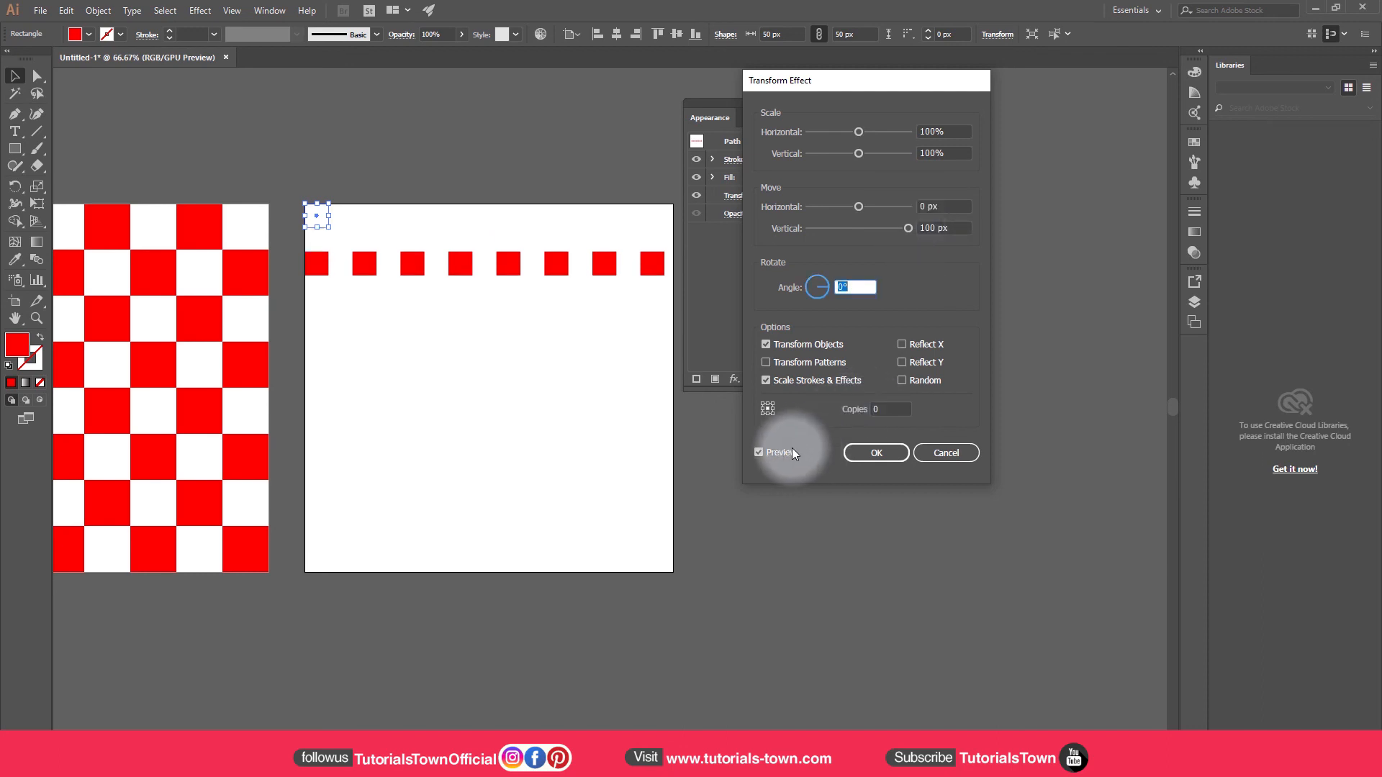
Set 7 copies to repeat the row of squares down the artboard and apply the second Transform effect
click(890, 406)
key(Up)
key(Up)
key(Up)
key(Up)
key(Up)
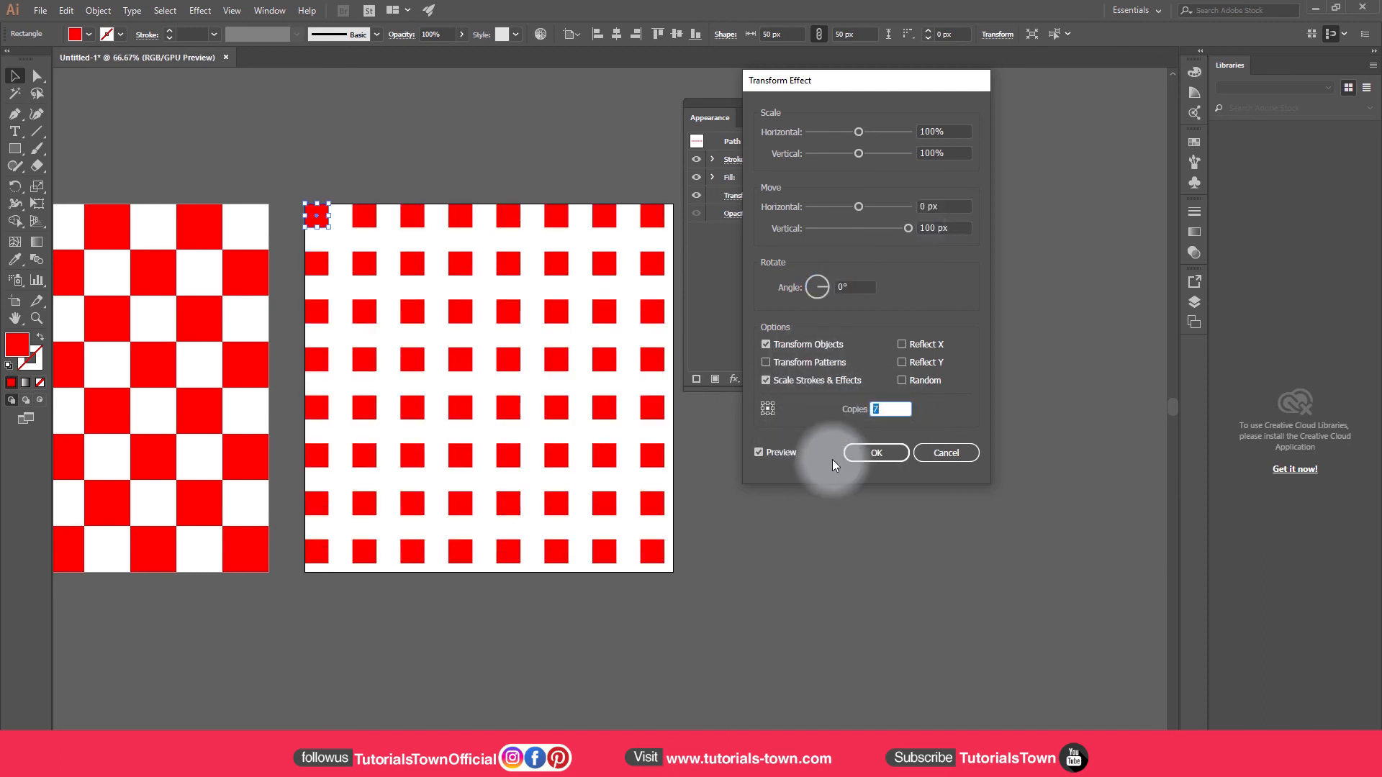
click(864, 455)
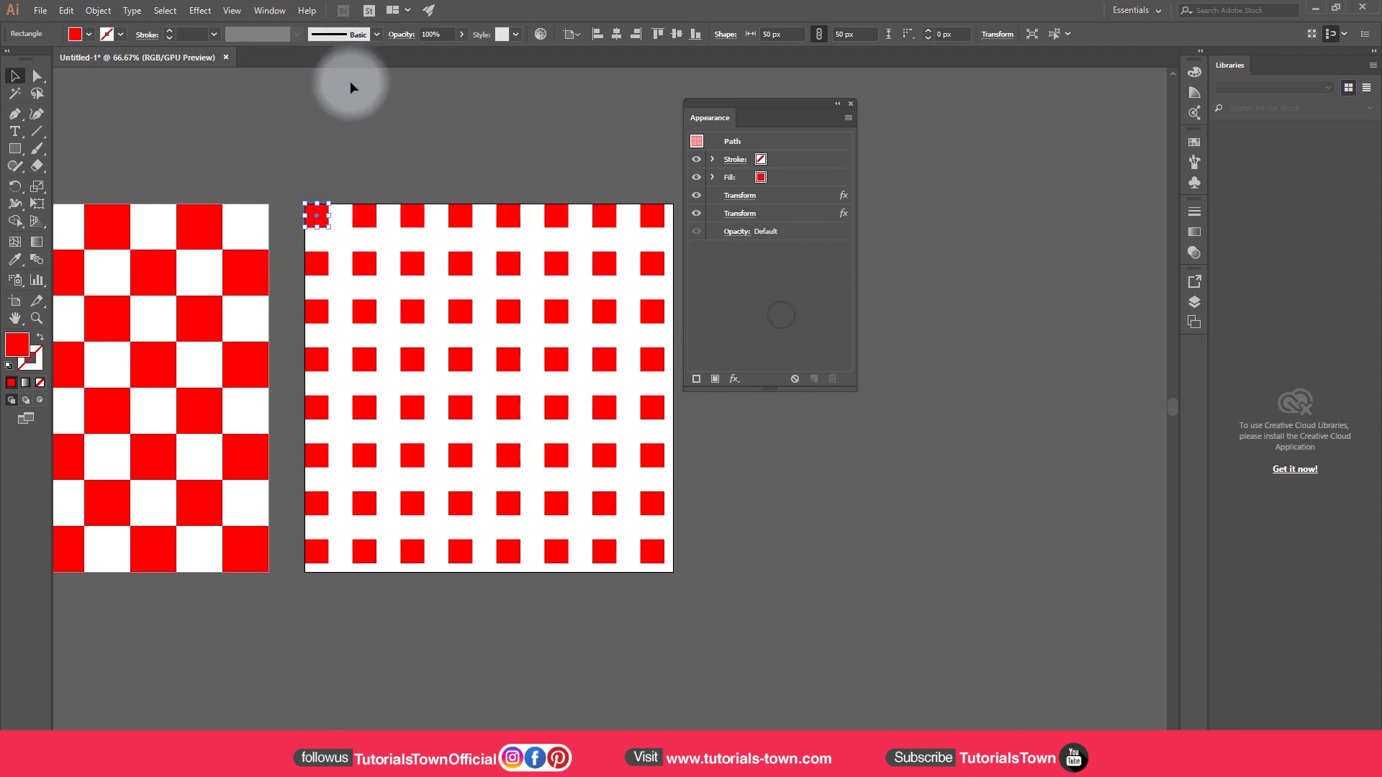
Add a third Transform effect to the square with horizontal and vertical moves of 50 px, and preview it
click(199, 8)
mouse_move(213, 128)
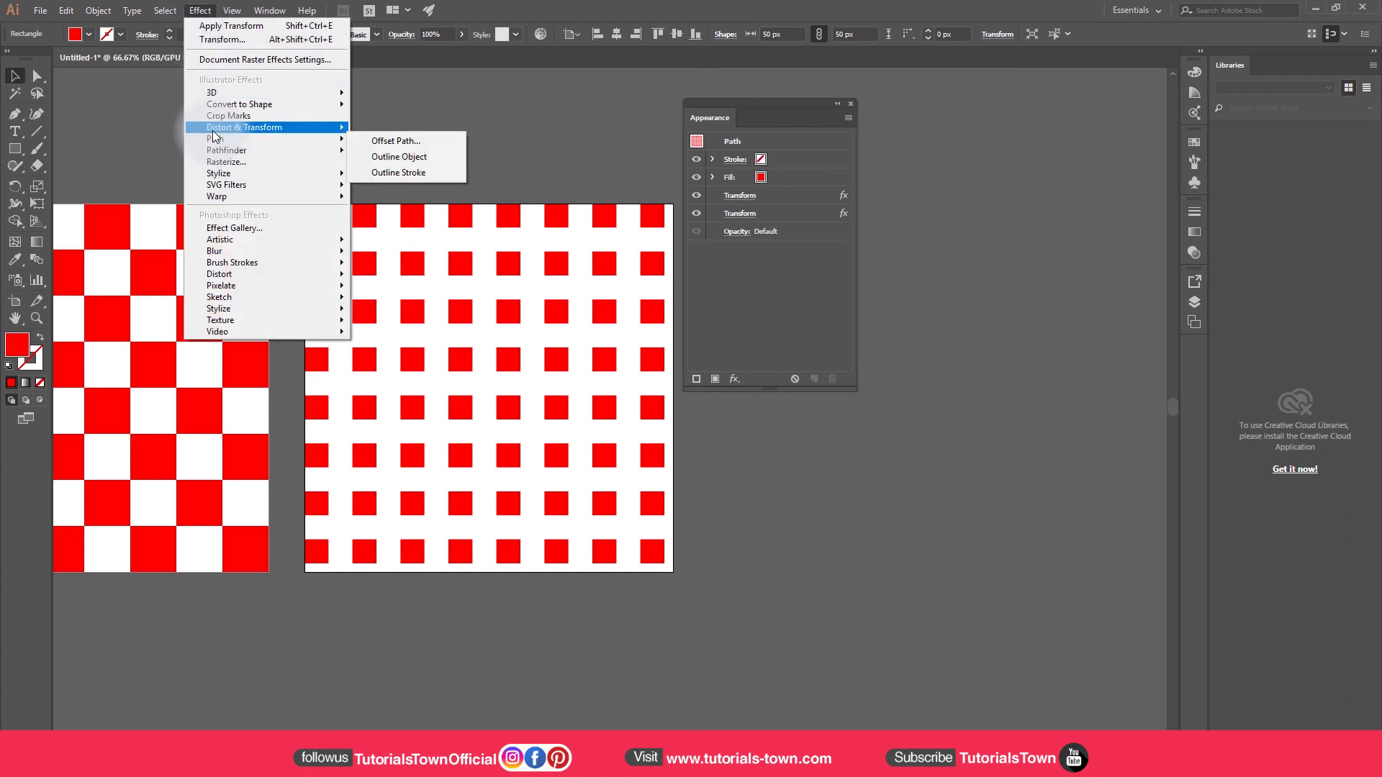
click(375, 178)
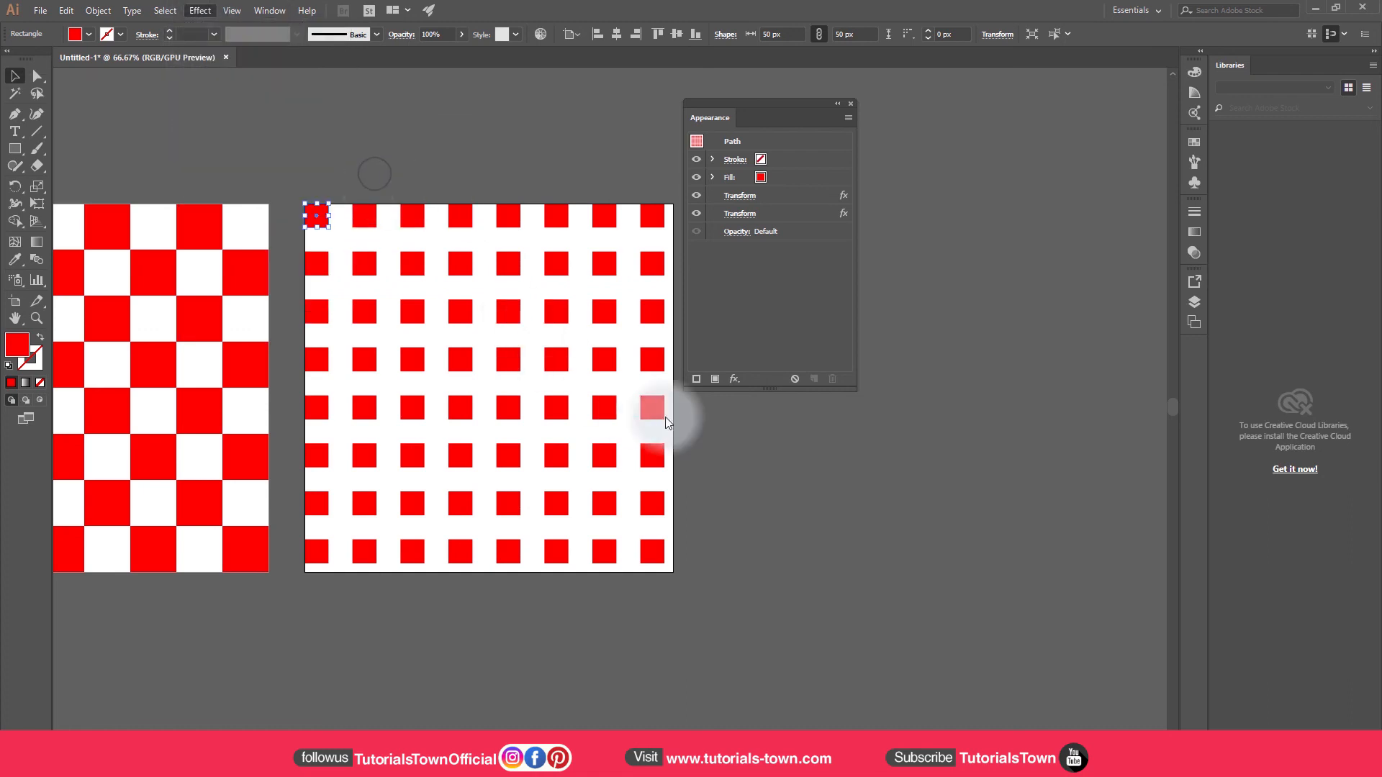
click(745, 416)
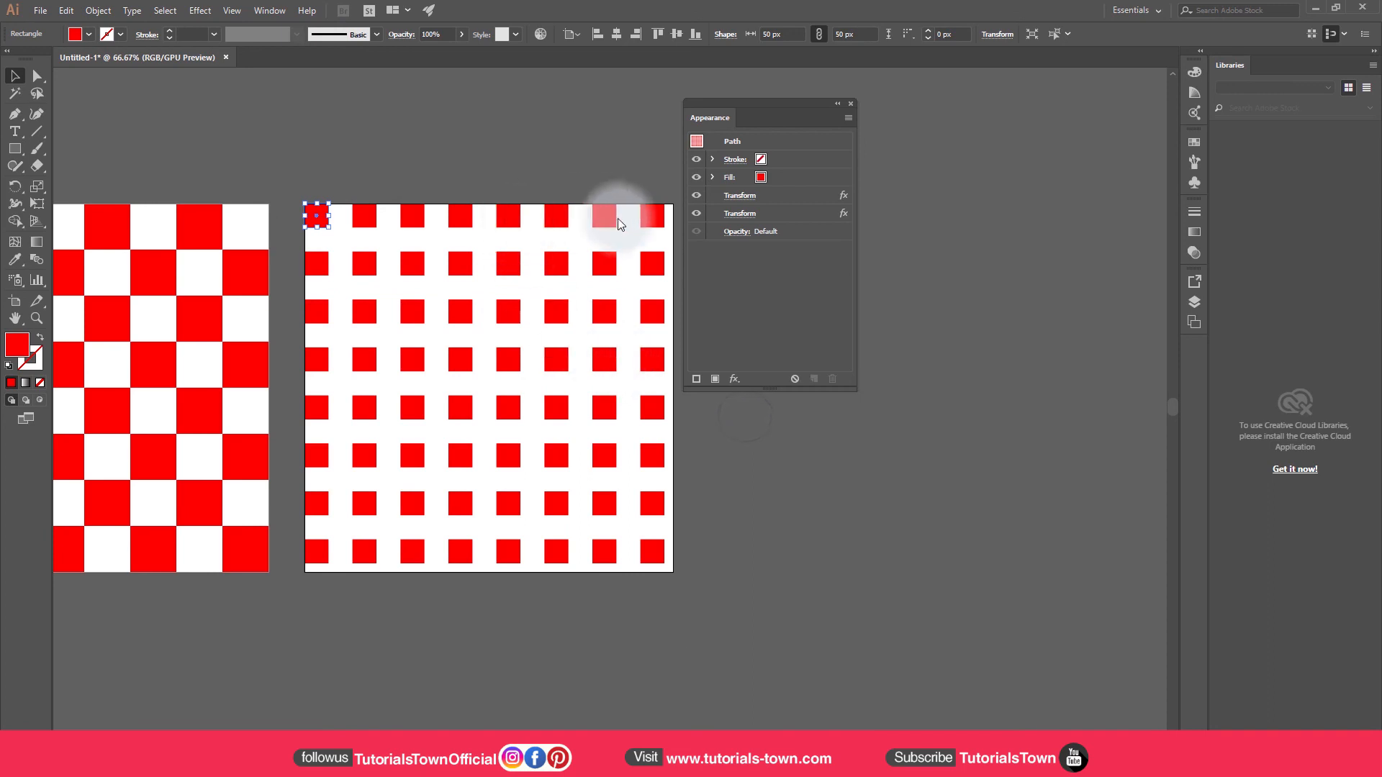
click(935, 206)
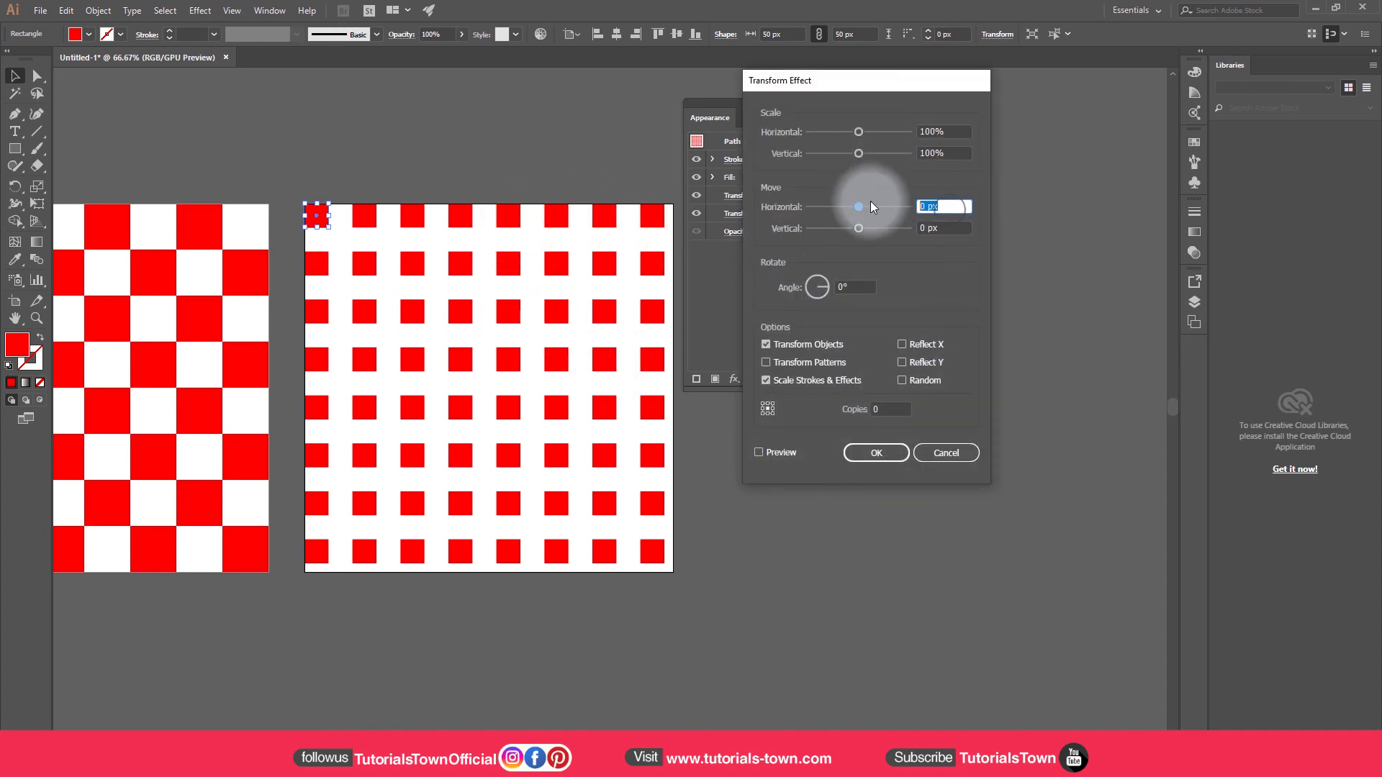
text(50)
key(Tab)
text(50)
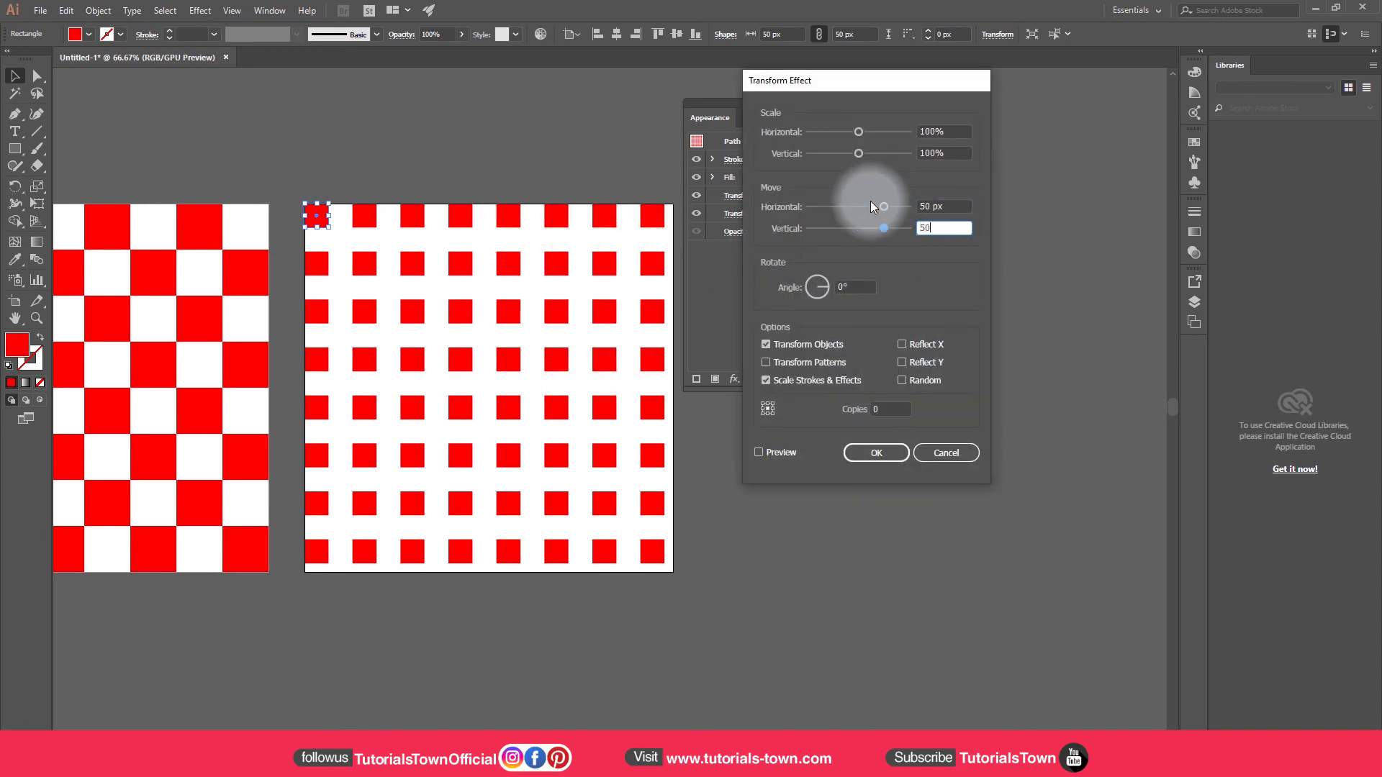
key(Tab)
click(776, 451)
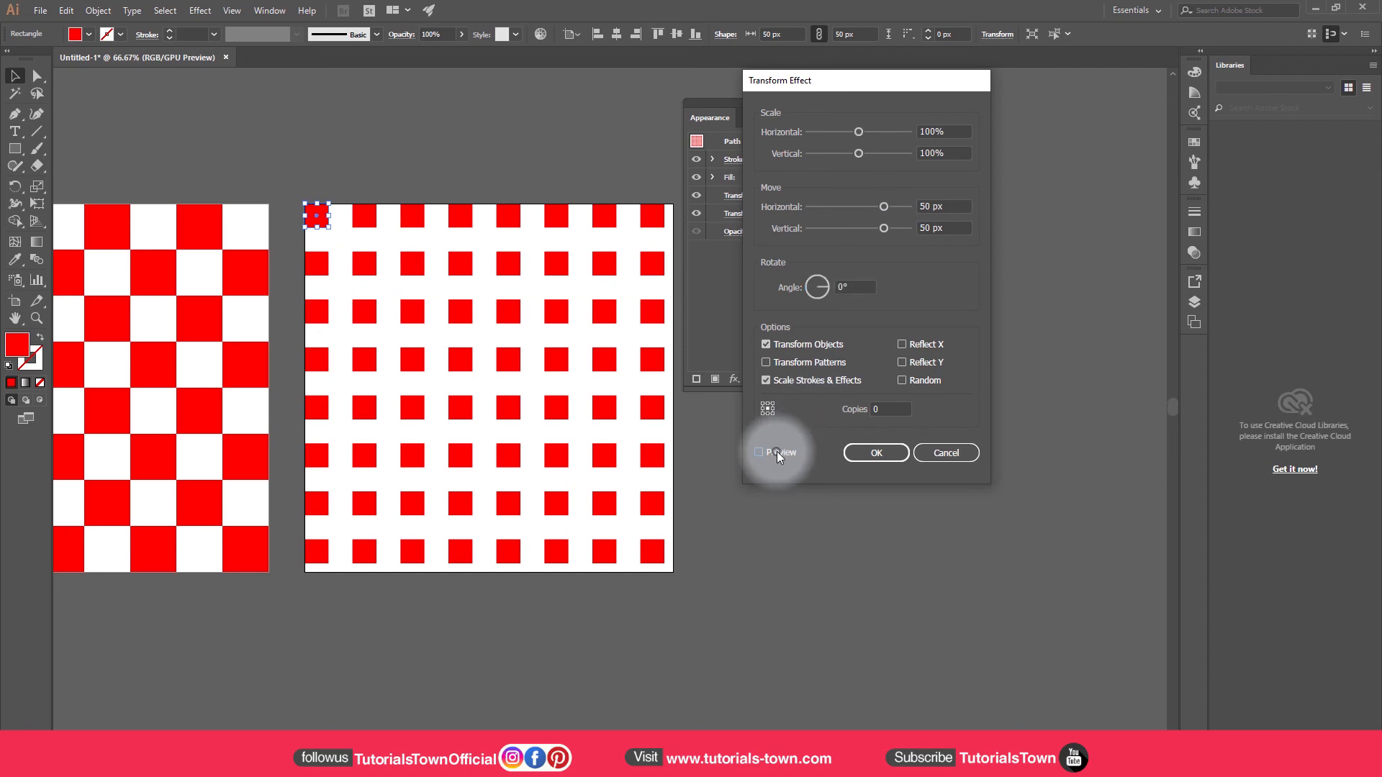
Set 1 copy to fill the gaps into a checkerboard and apply the third Transform effect
click(890, 406)
text(1)
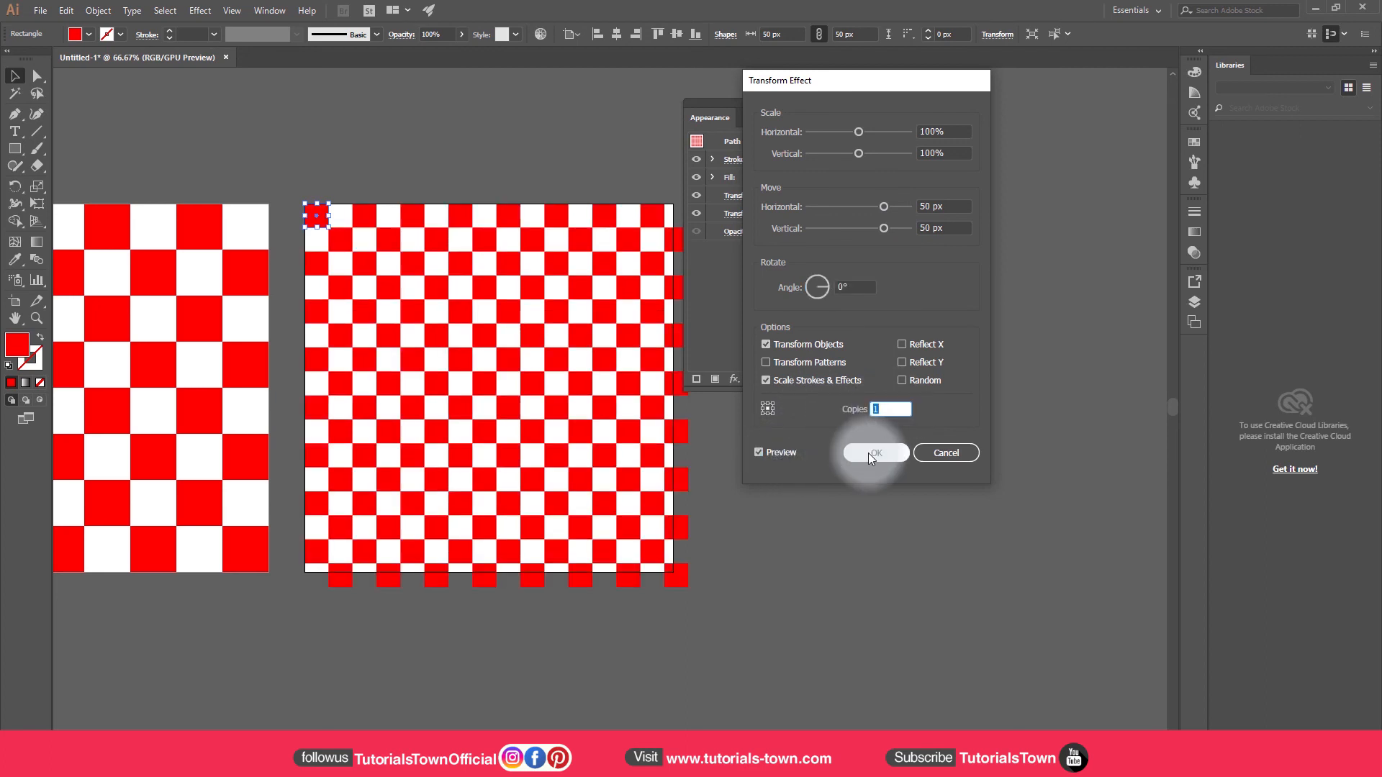
click(868, 452)
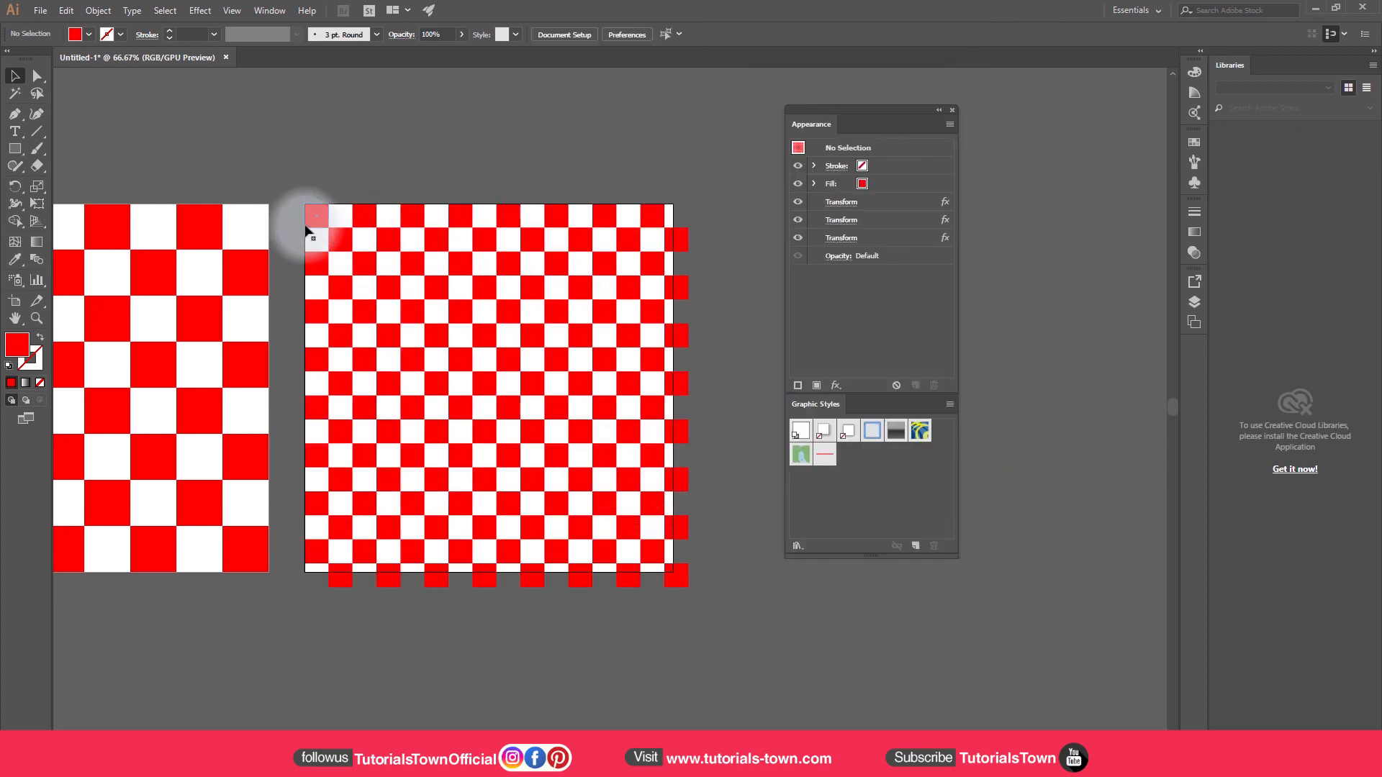
Save the checkerboard square's appearance as a new graphic style and delete the square
click(306, 227)
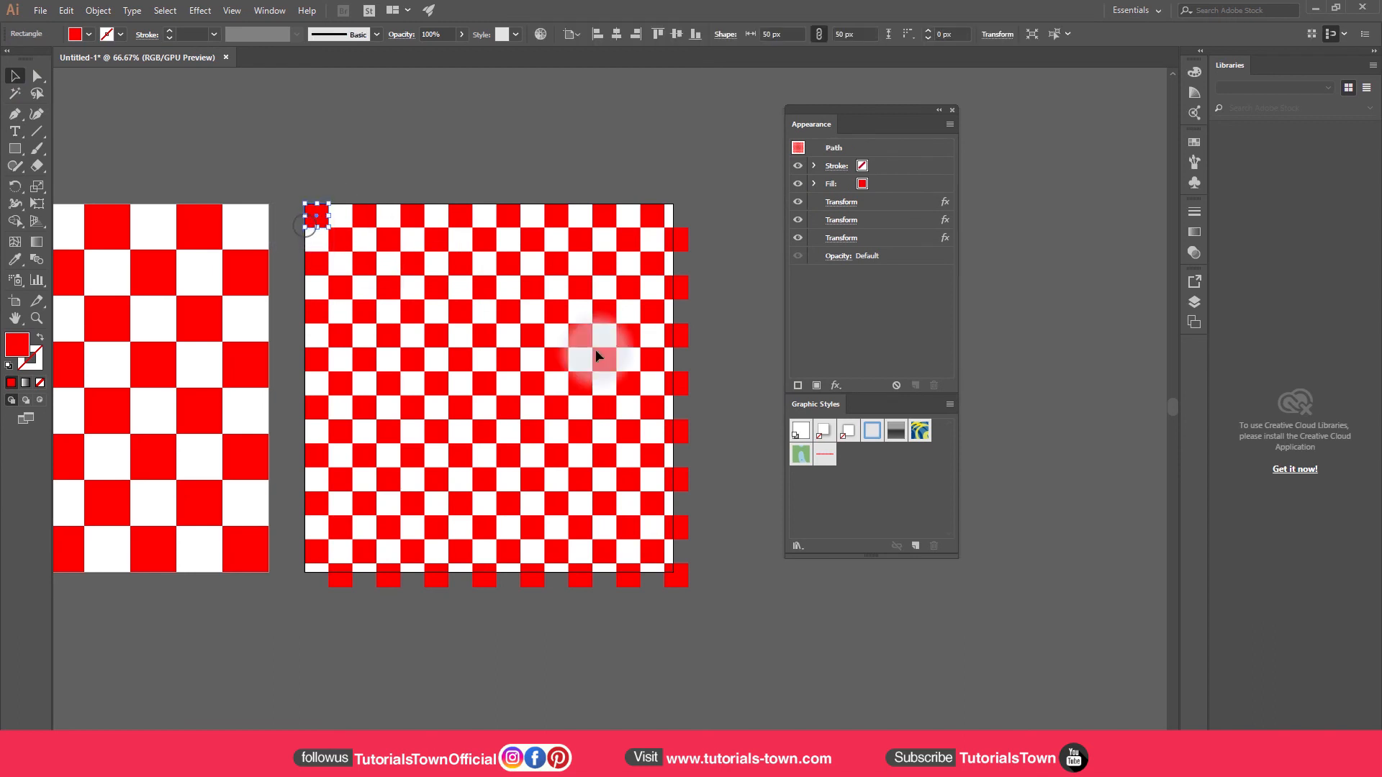
click(916, 544)
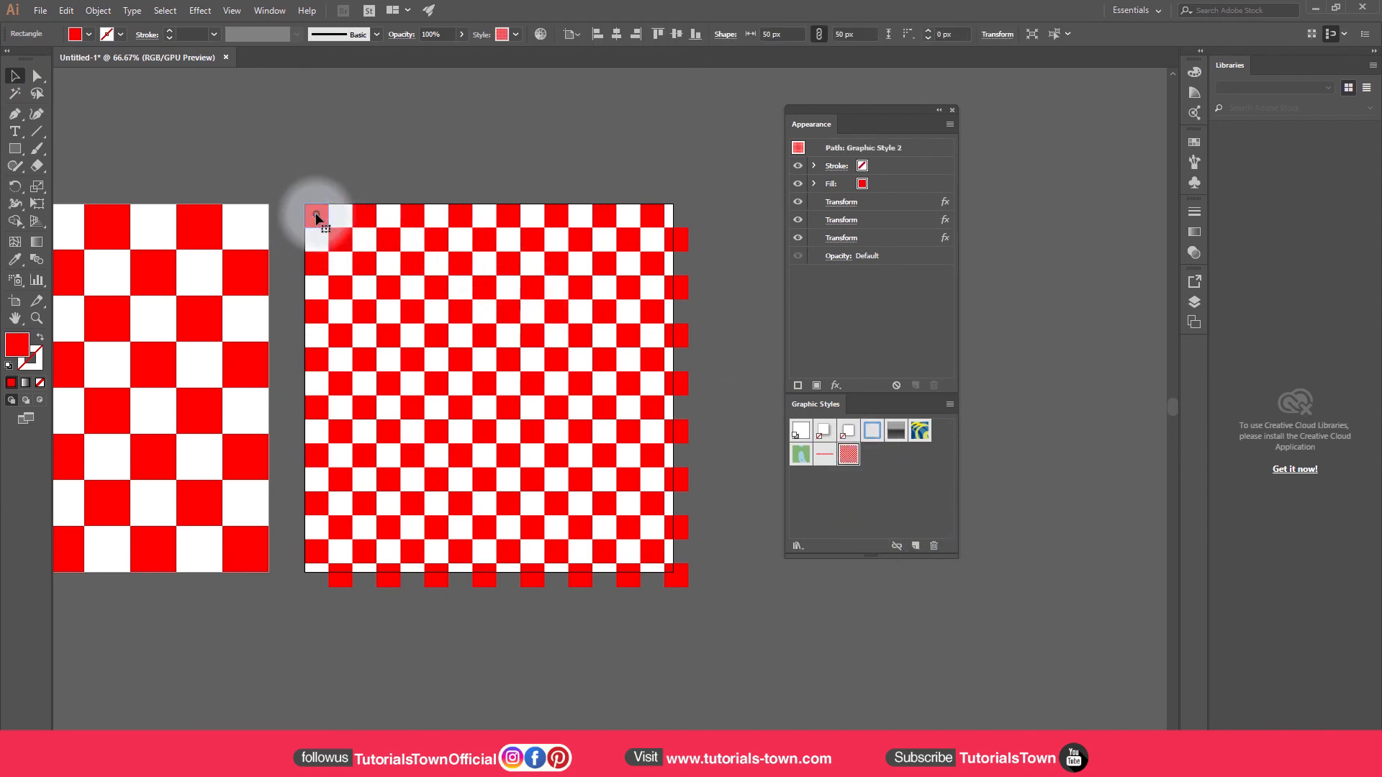
key(Delete)
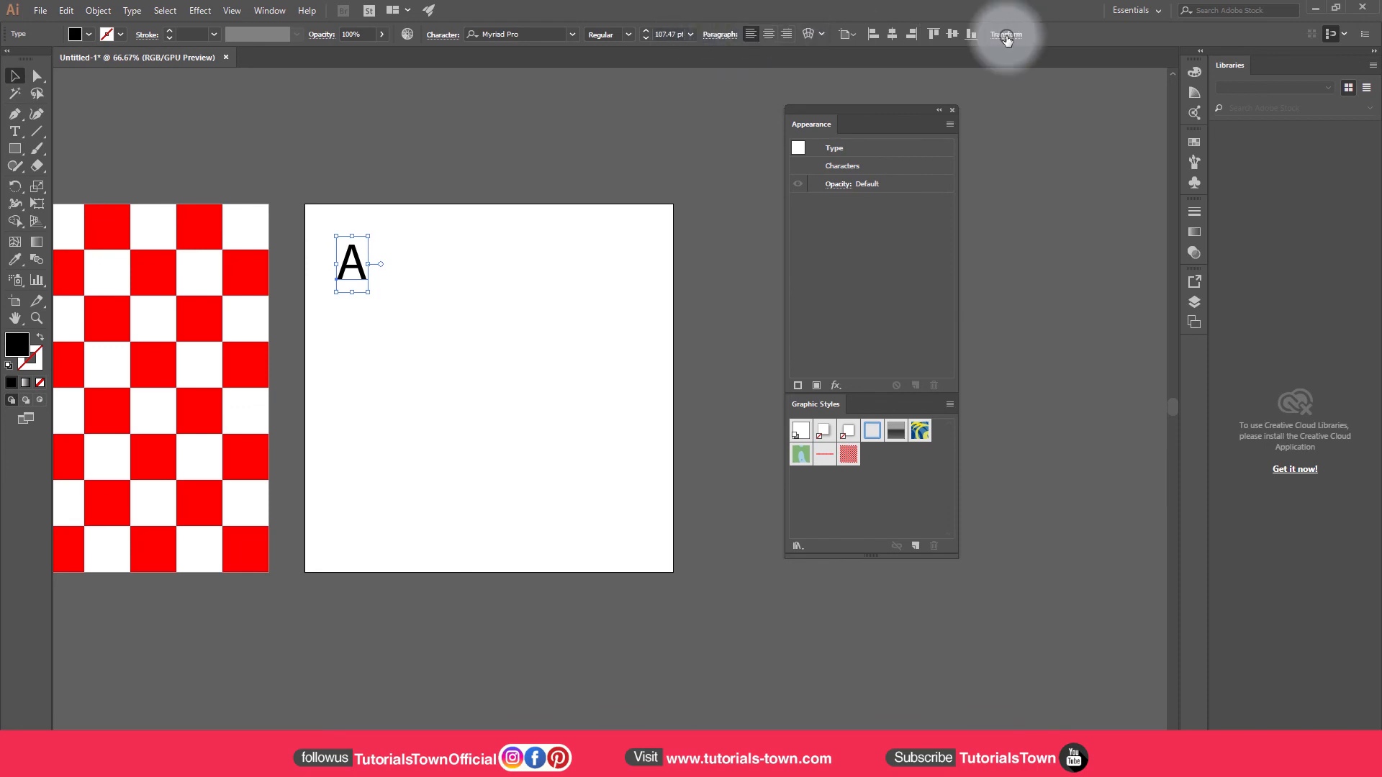
Resize the letter A on the artboard by setting its width to 50 px and its height to 50 px
double_click(972, 59)
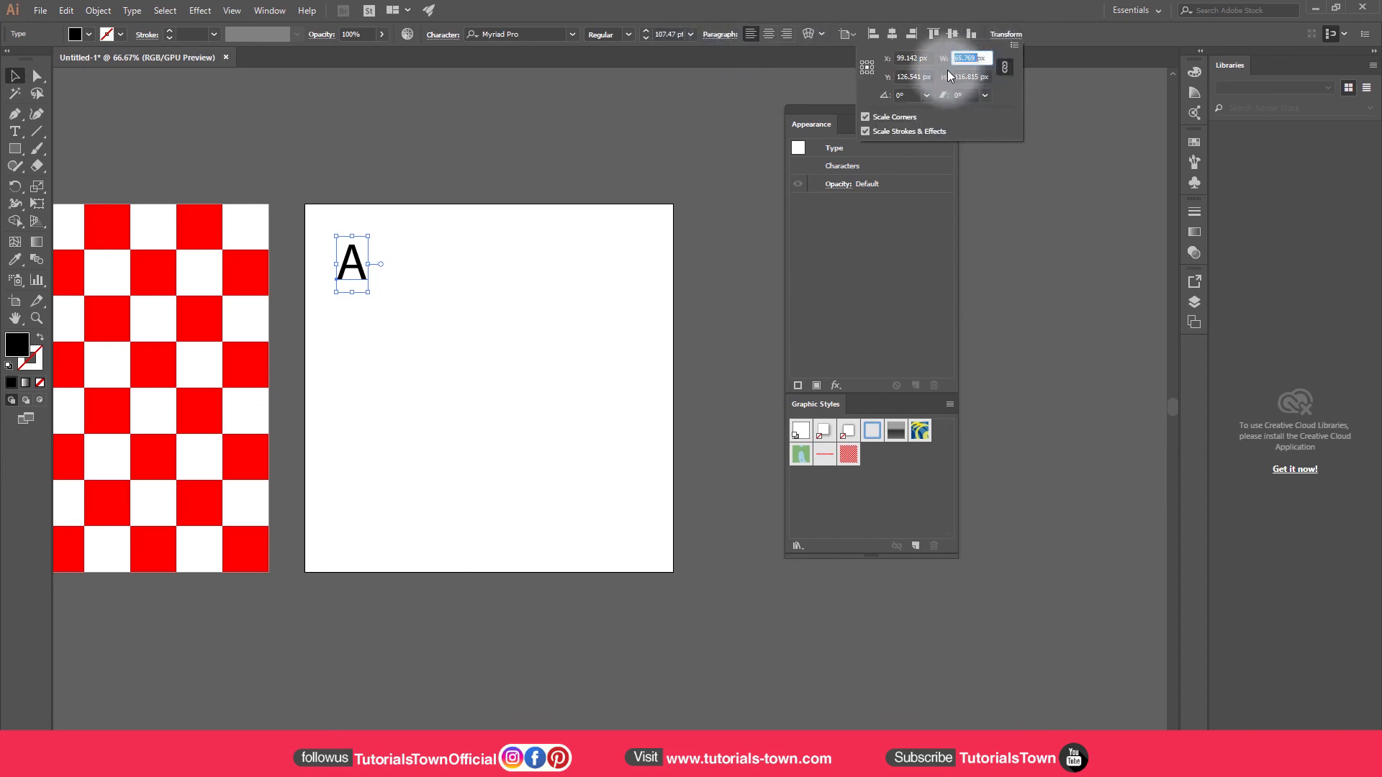
text(50px)
key(Tab)
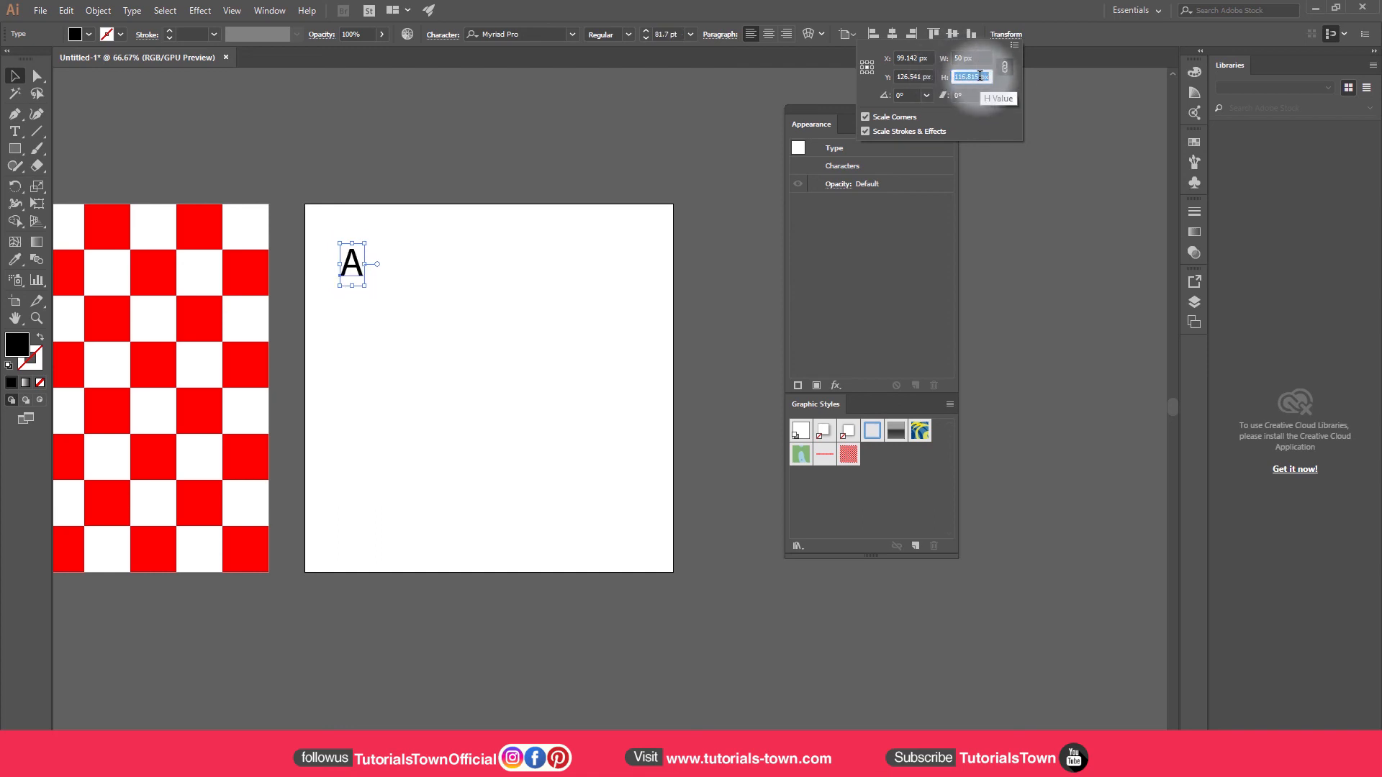
text(50px)
key(Tab)
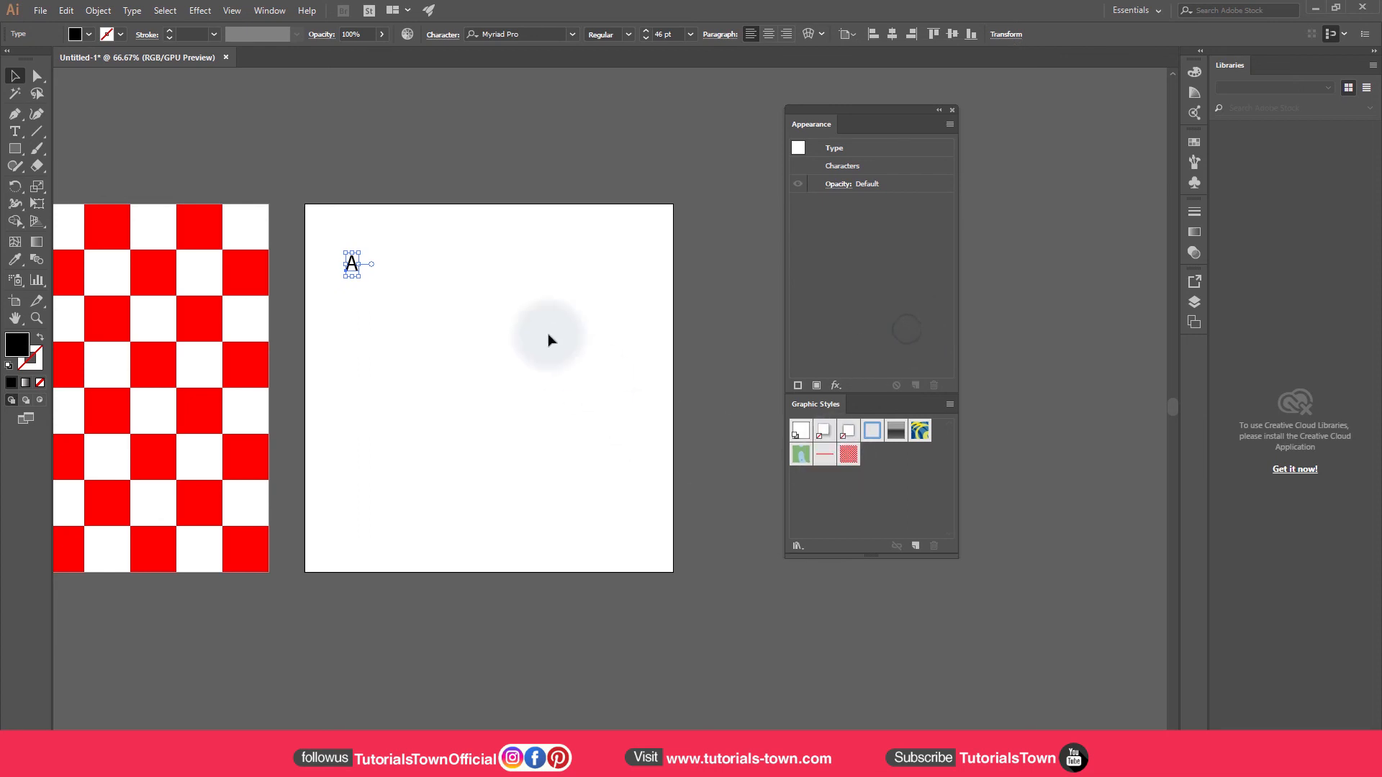
Apply the saved checkerboard graphic style to the letter A, move it to the artboard's upper-left corner, and deselect it
click(463, 293)
click(356, 269)
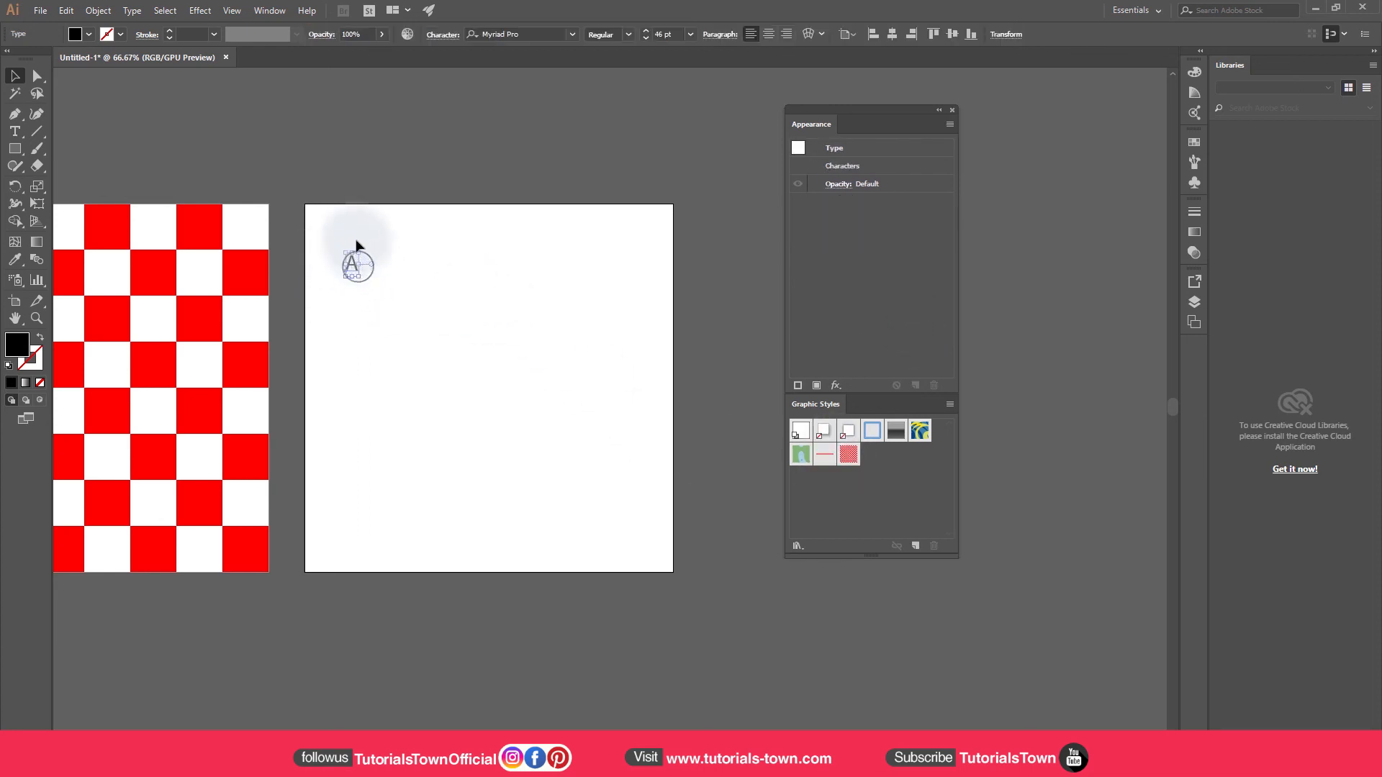
click(847, 456)
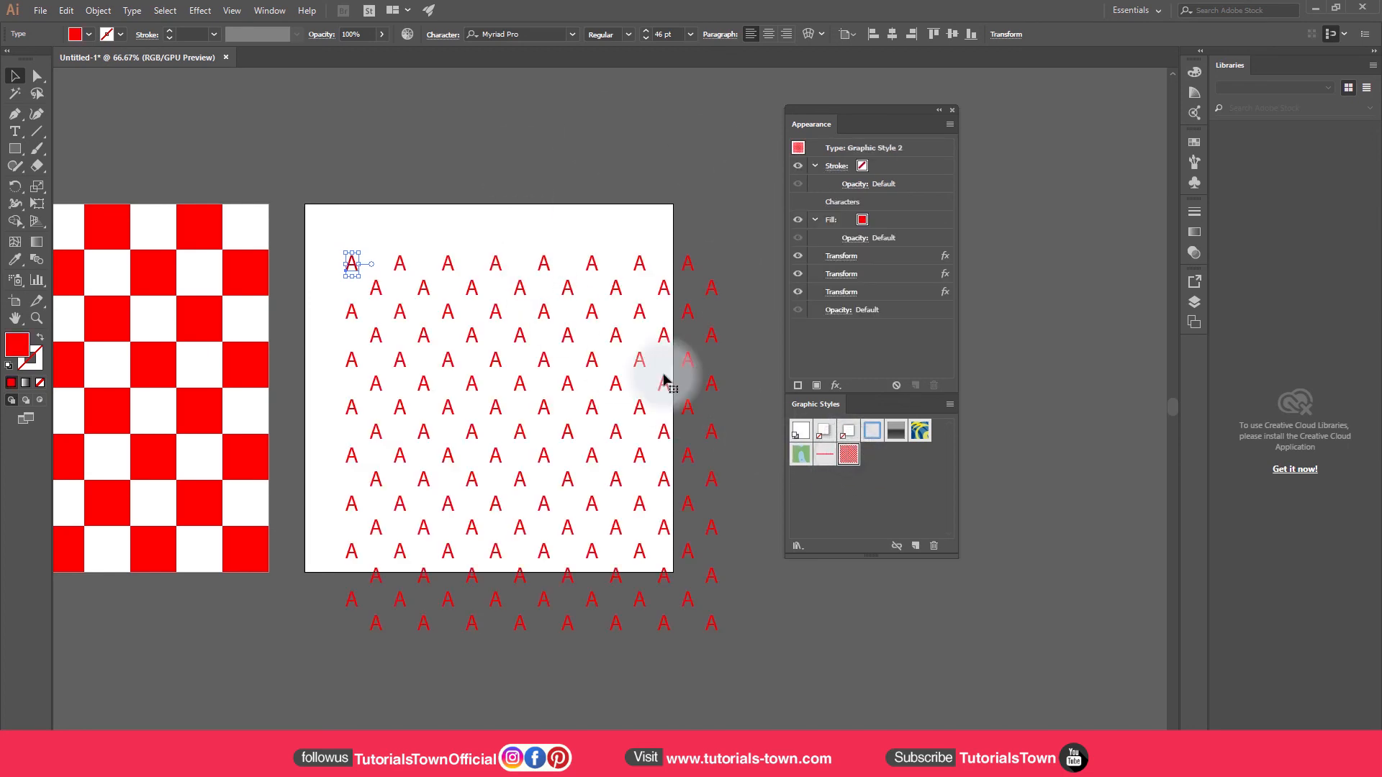
drag(355, 266, 320, 221)
click(637, 199)
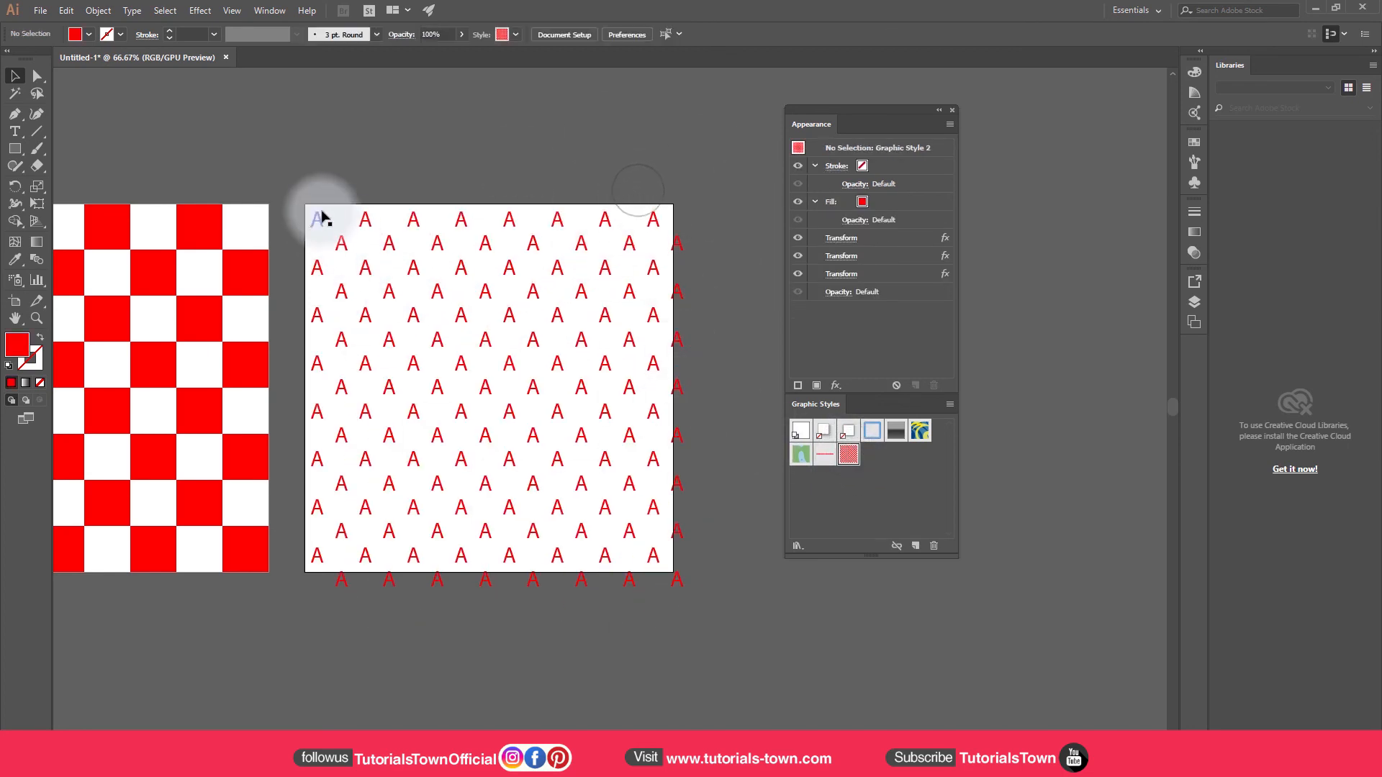